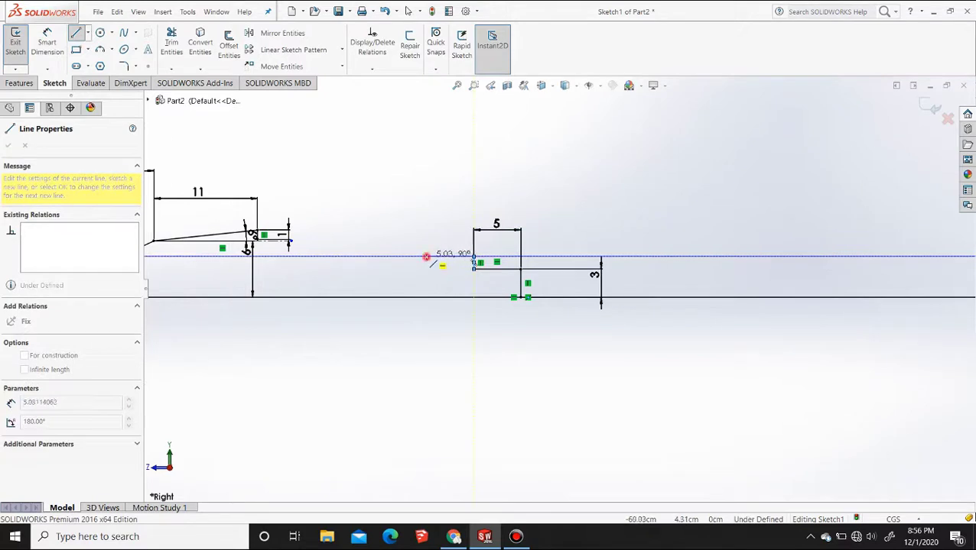
# Draw a horizontal line about 5 cm long from the upper end of the short vertical step line, away from the origin
pyautogui.click(426, 257)
pyautogui.press('Escape')
pyautogui.press('Escape')
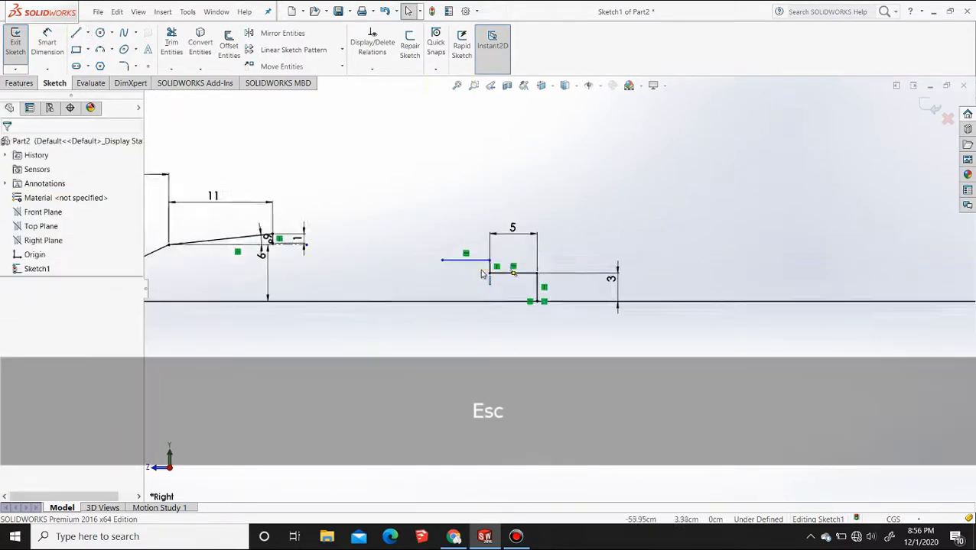
# Dimension the short vertical step line to 1 cm
pyautogui.scroll(-5, 483, 274)
pyautogui.click(62, 48)
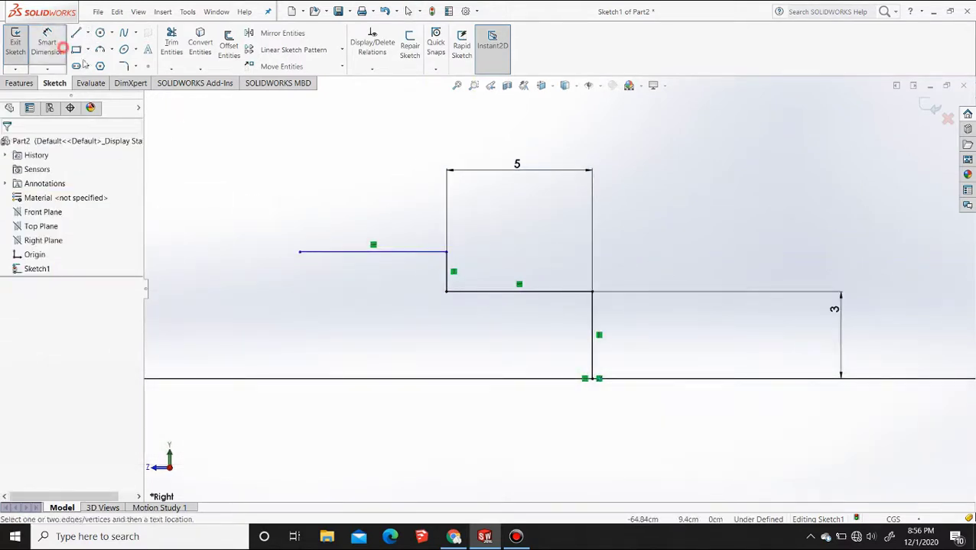
pyautogui.click(447, 269)
pyautogui.click(508, 272)
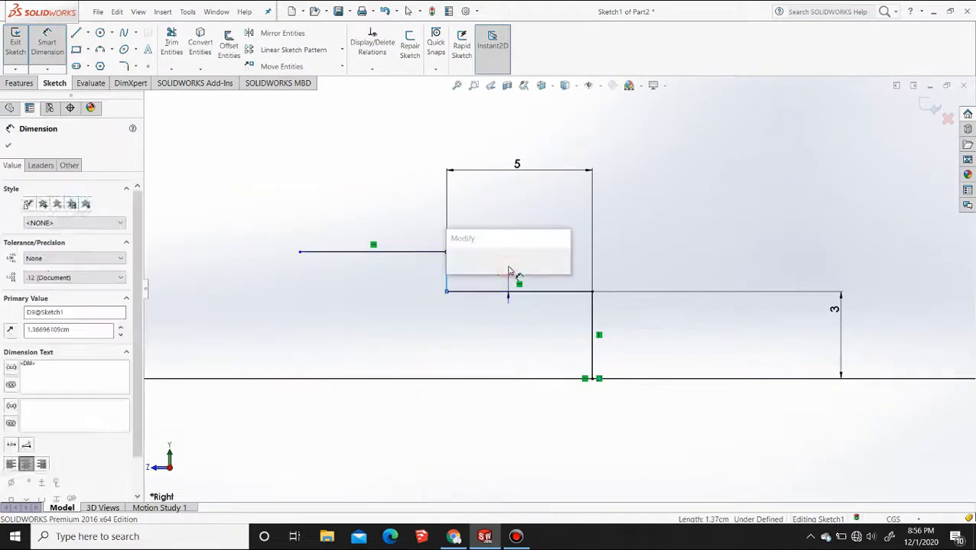
pyautogui.write('1')
pyautogui.press('Return')
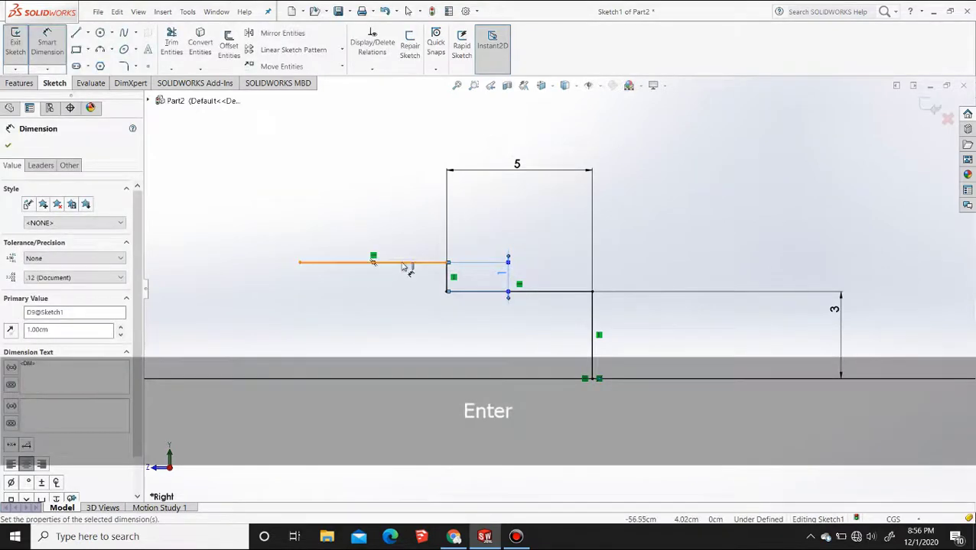
# Dimension the upper horizontal line beside the 1 cm step to 10 cm
pyautogui.click(405, 264)
pyautogui.click(390, 213)
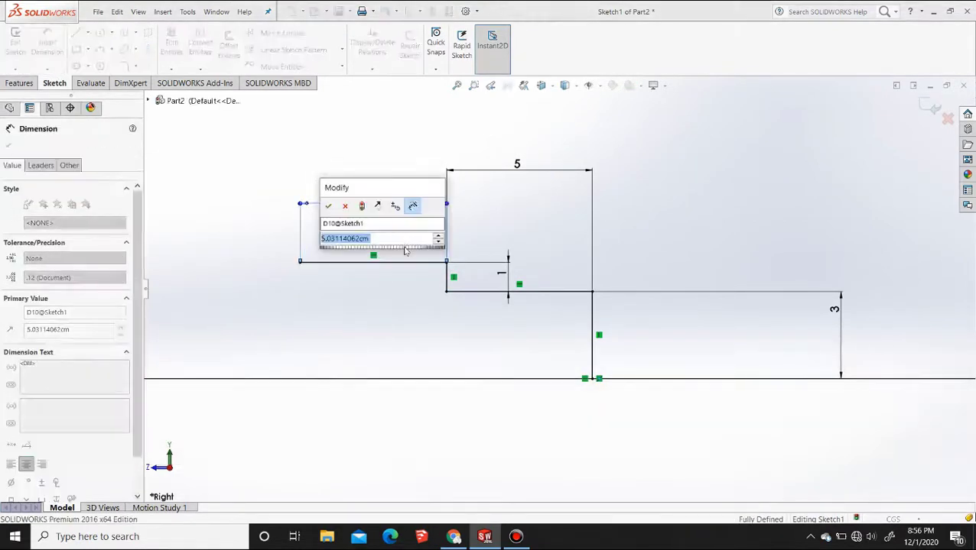
pyautogui.write('10')
pyautogui.press('Return')
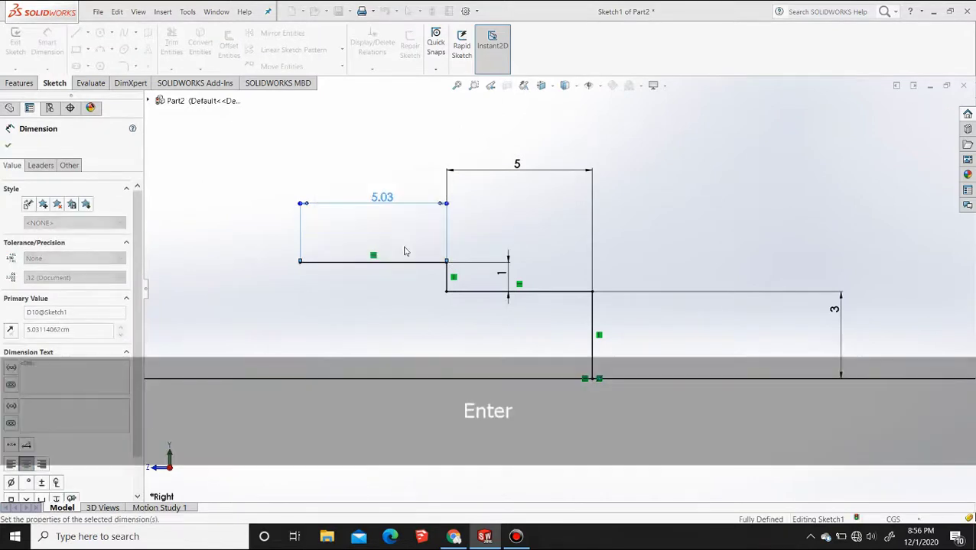
# Draw a two-point spline from the lower end of the 1 cm vertical line at the nose section to the free end of the 10 cm line
pyautogui.scroll(4, 404, 249)
pyautogui.scroll(-1, 499, 296)
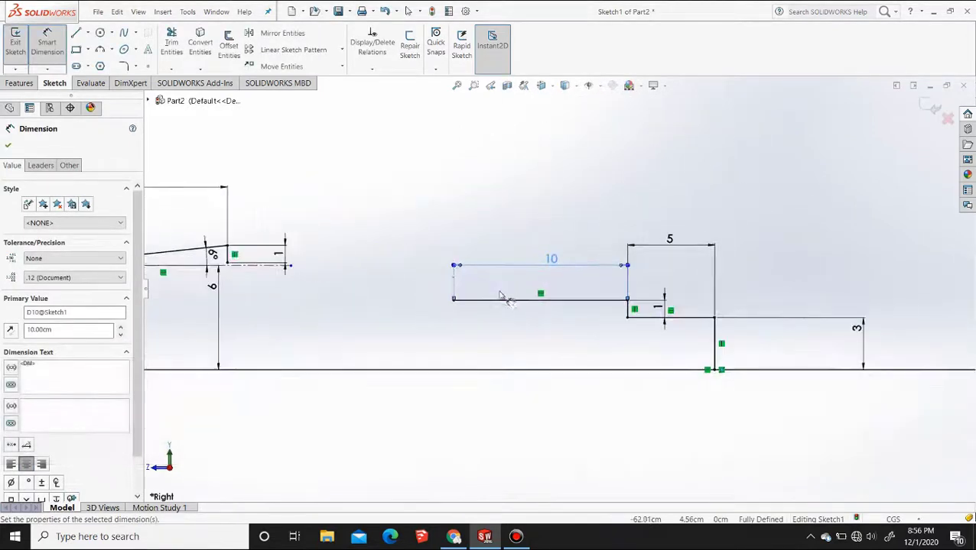
pyautogui.scroll(-1, 428, 290)
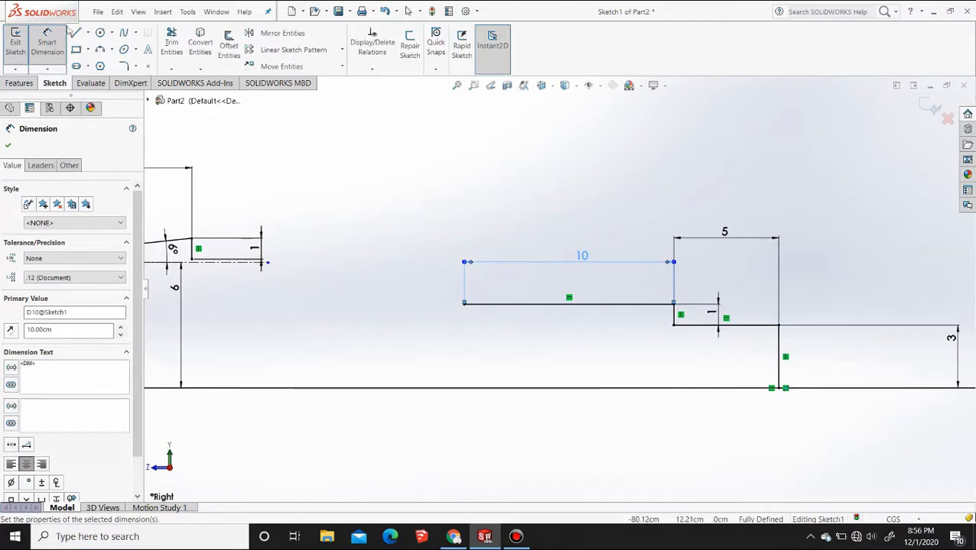
pyautogui.click(124, 33)
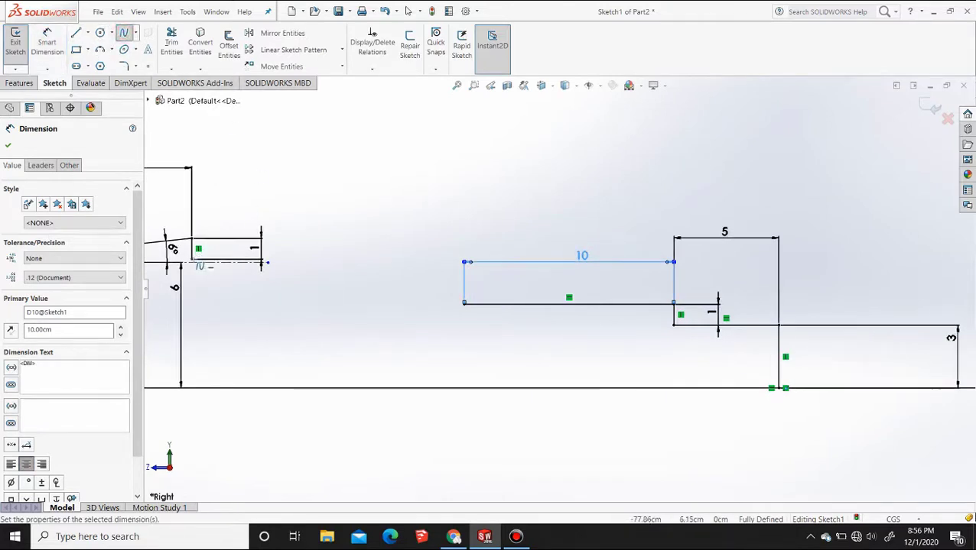
pyautogui.click(193, 261)
pyautogui.click(464, 305)
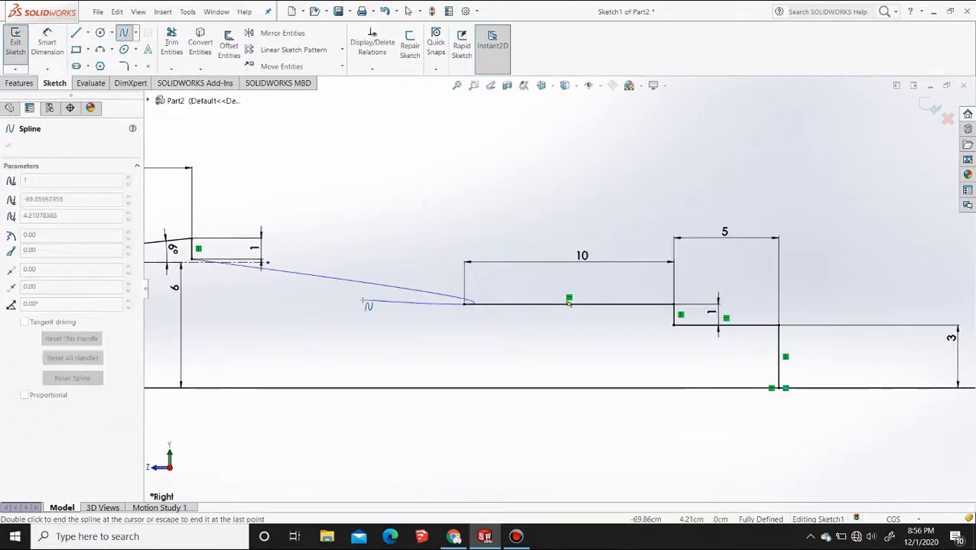
pyautogui.press('Escape')
# Shape the spline into a convex curve by adjusting its start tangent handle so that it leaves the nose section horizontally
pyautogui.scroll(-1, 493, 316)
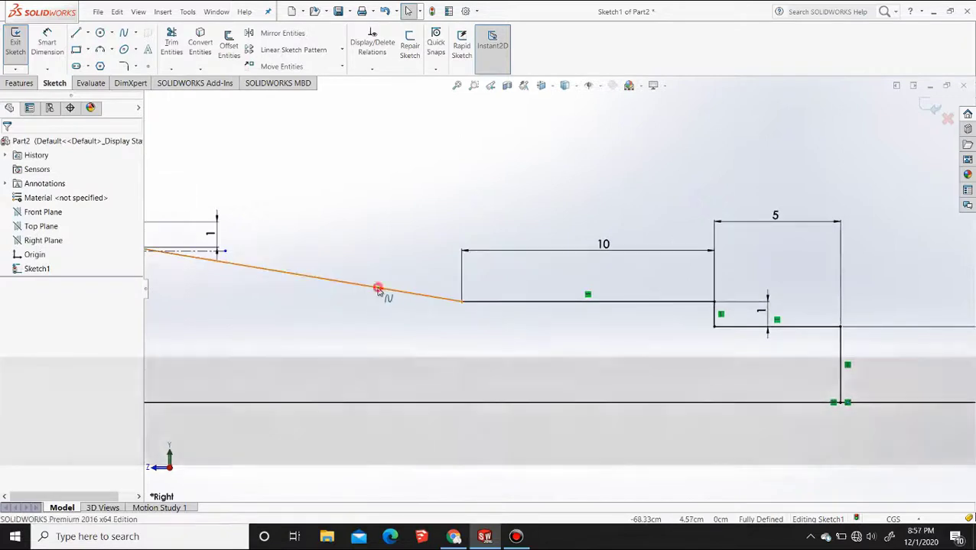
pyautogui.click(377, 288)
pyautogui.moveTo(266, 270)
pyautogui.mouseDown()
pyautogui.moveTo(277, 258)
pyautogui.moveTo(271, 240)
pyautogui.mouseUp()
pyautogui.scroll(2, 393, 261)
pyautogui.scroll(-5, 393, 261)
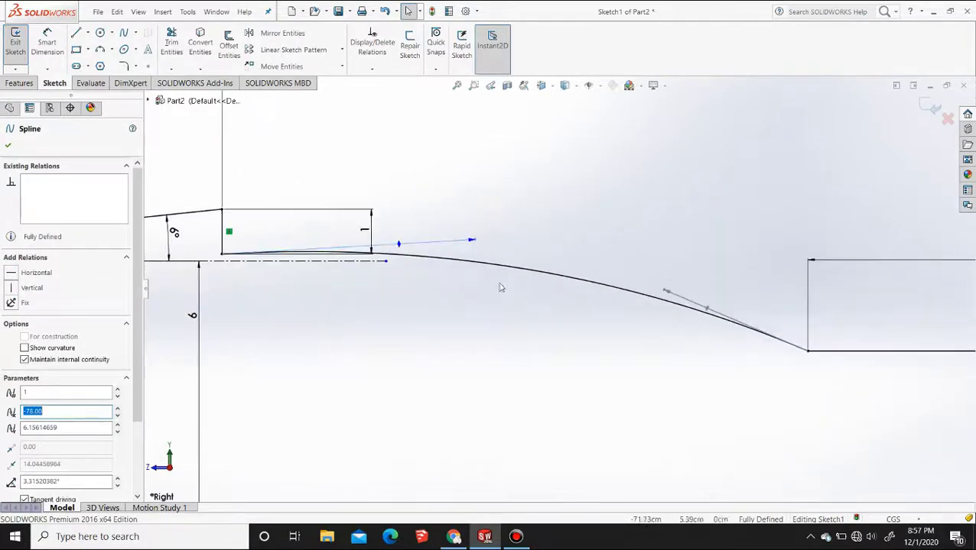
pyautogui.moveTo(474, 242); pyautogui.dragTo(498, 257)
pyautogui.click(514, 326)
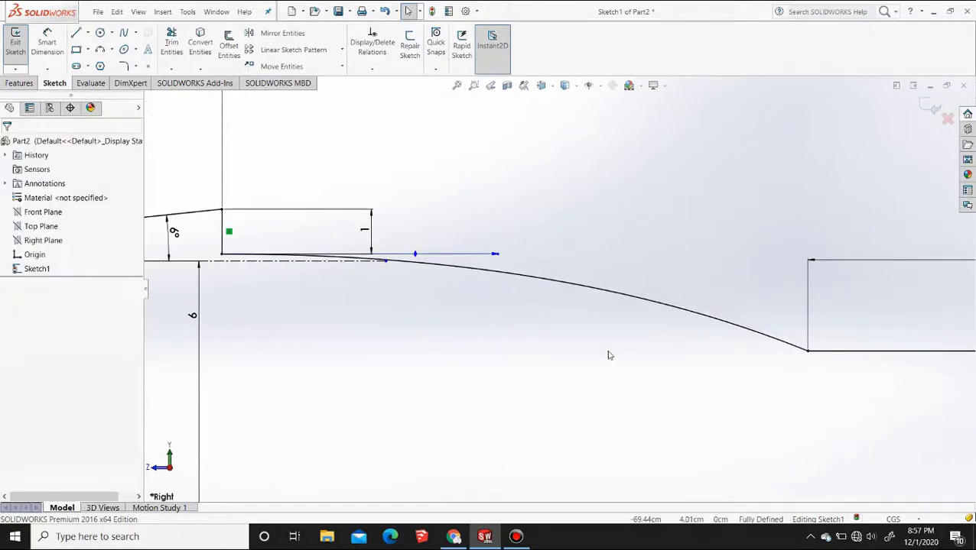
# Fillet the corner between the spline and the 10 cm line with a 3 cm radius
pyautogui.scroll(-4, 607, 355)
pyautogui.scroll(13, 681, 367)
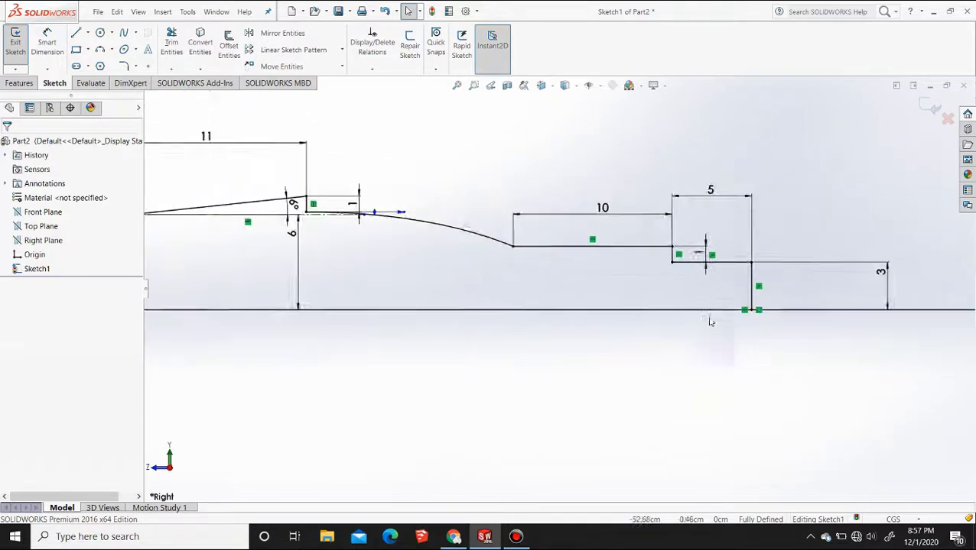
pyautogui.scroll(-1, 672, 299)
pyautogui.scroll(-7, 535, 305)
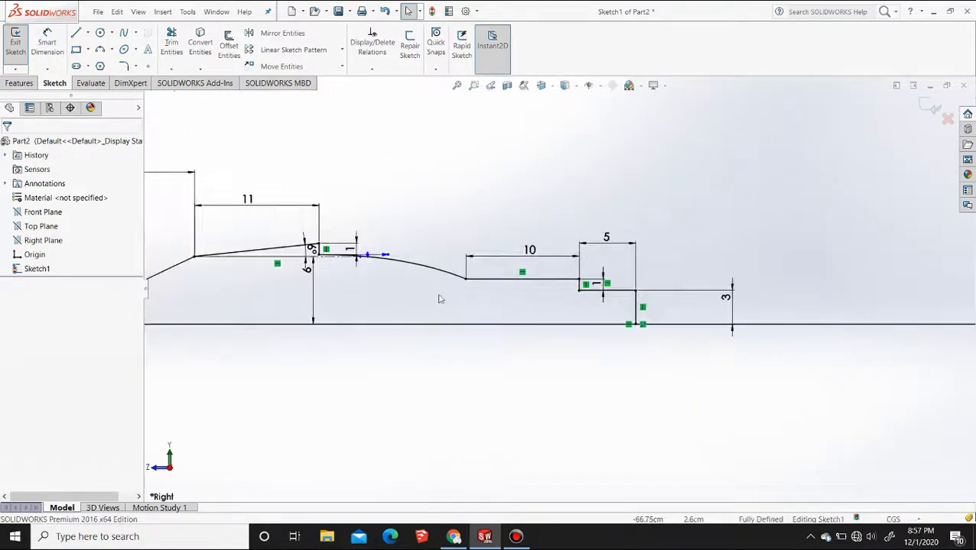
pyautogui.click(124, 66)
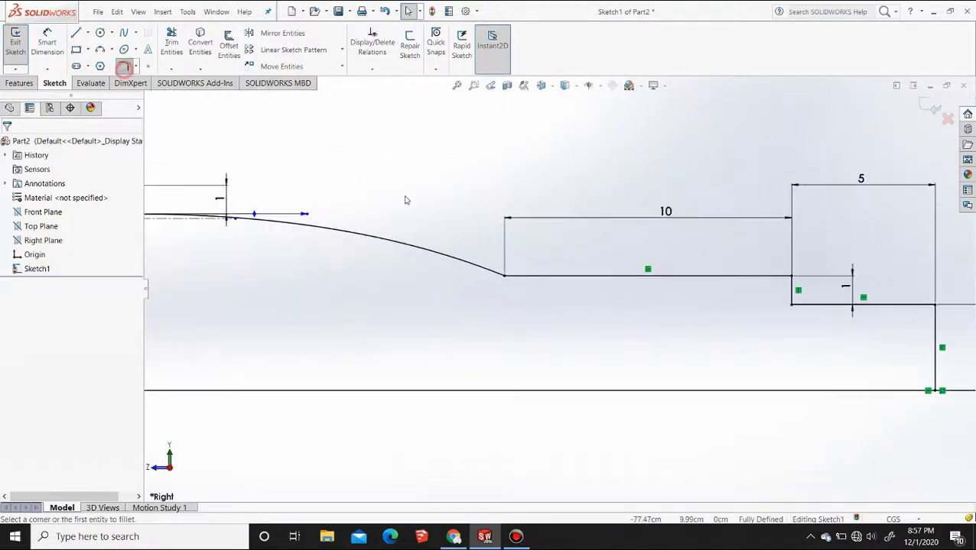
pyautogui.click(496, 274)
pyautogui.click(532, 280)
pyautogui.click(531, 279)
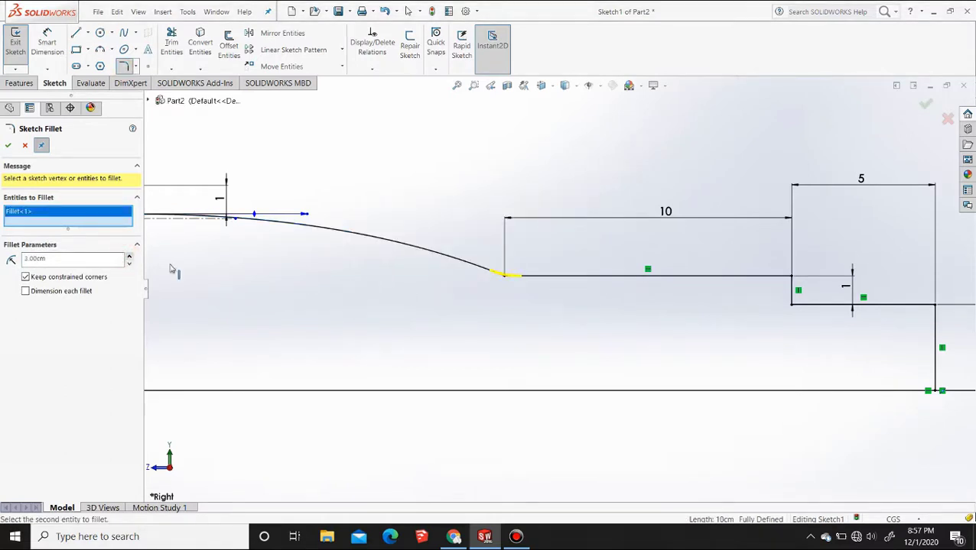
pyautogui.click(8, 146)
# Try to fillet the upper corner of the 1 cm step with a 3 cm and then a 1 cm radius
pyautogui.scroll(6, 642, 311)
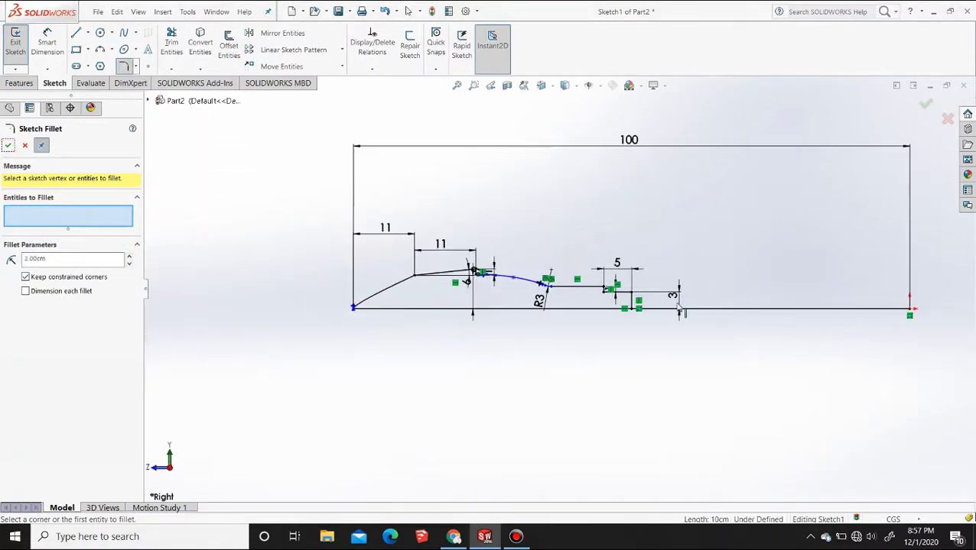
pyautogui.scroll(-3, 437, 274)
pyautogui.scroll(-5, 437, 274)
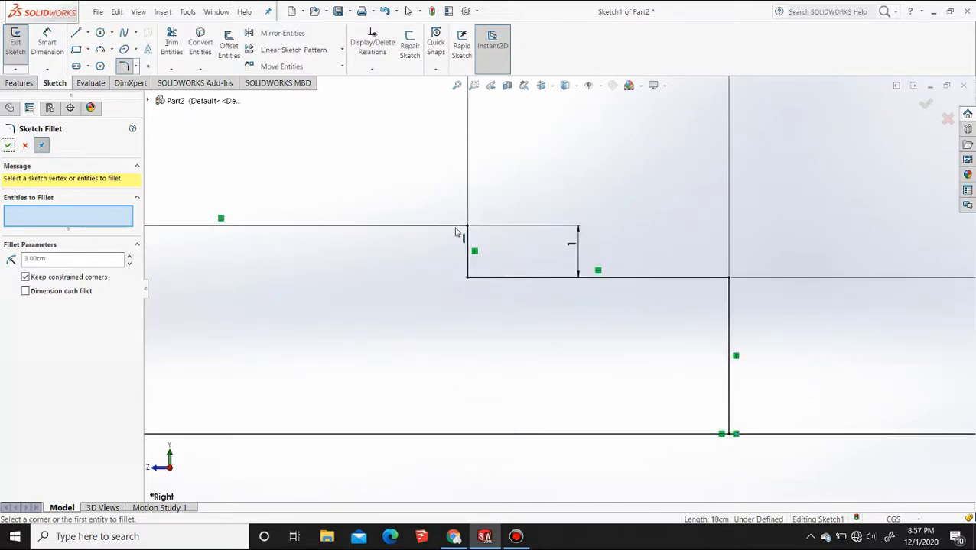
pyautogui.click(456, 228)
pyautogui.click(468, 242)
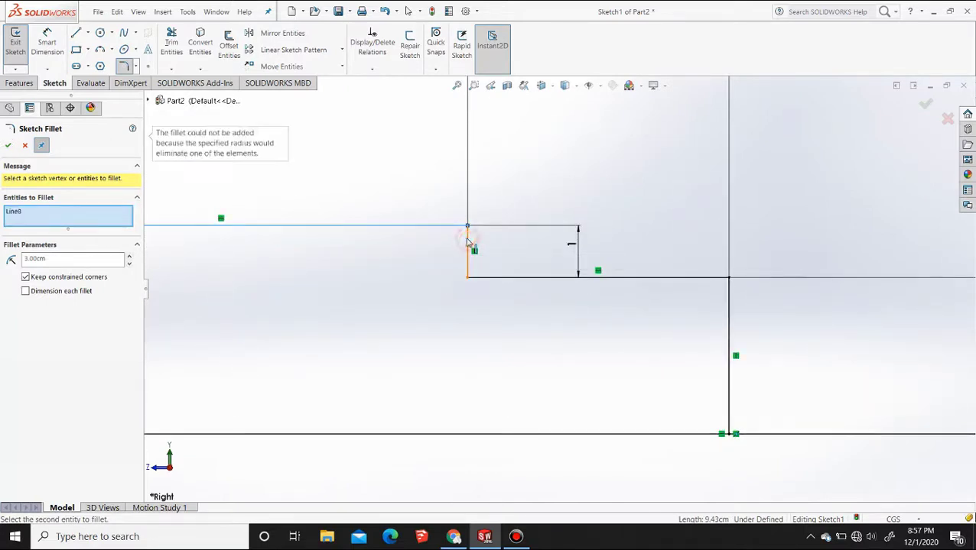
pyautogui.click(130, 265)
pyautogui.click(130, 265)
pyautogui.click(468, 235)
pyautogui.click(341, 303)
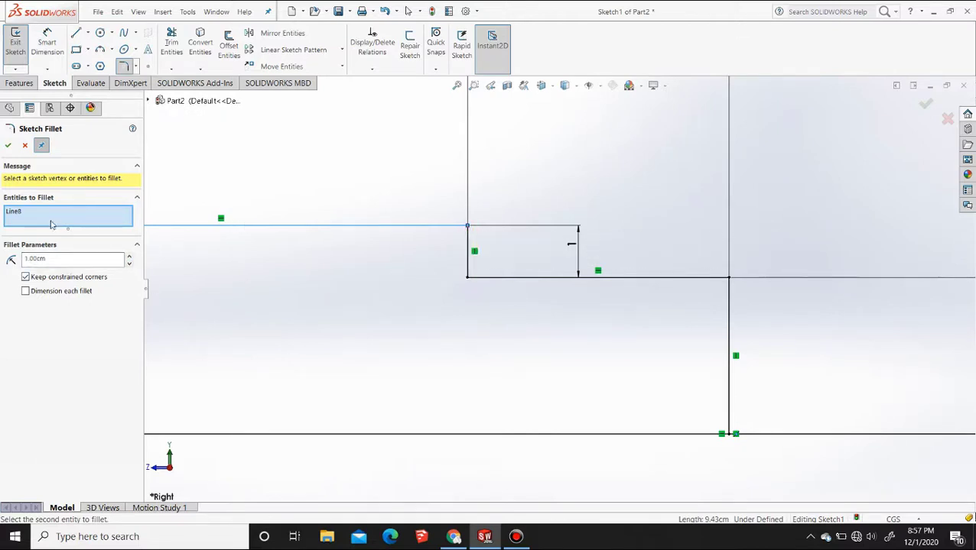
# Clear the fillet selection and fillet the upper corner of the 1 cm step with a 0.1 cm radius
pyautogui.rightClick(51, 224)
pyautogui.click(85, 222)
pyautogui.click(459, 227)
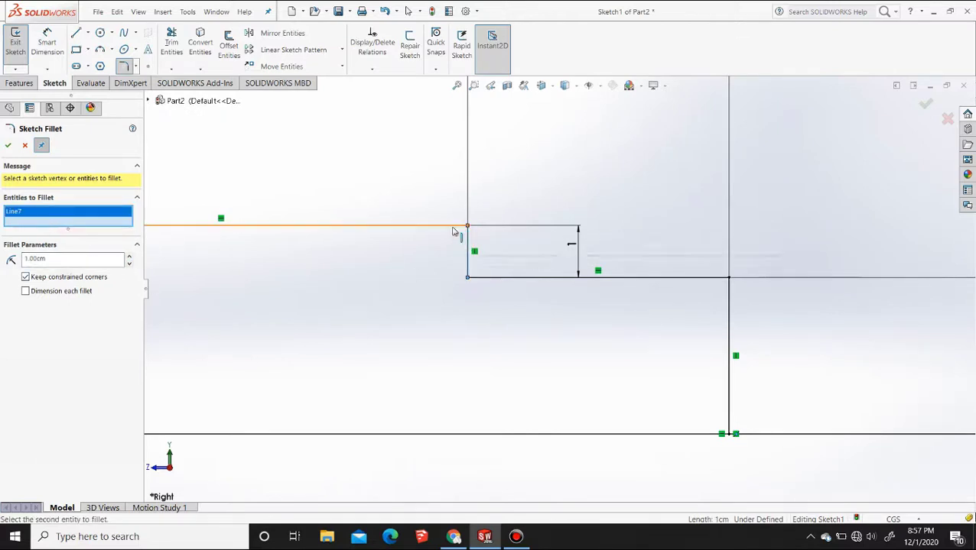
pyautogui.click(452, 227)
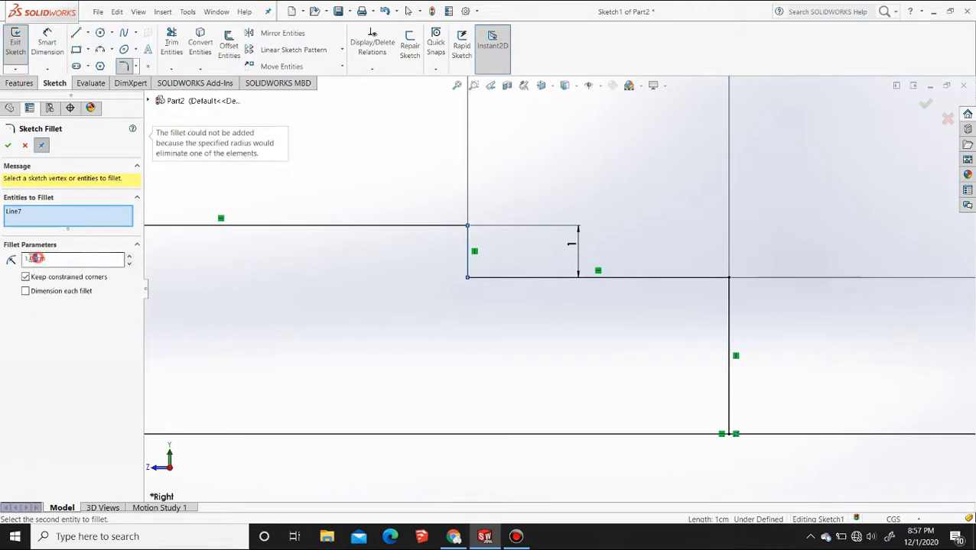
pyautogui.write('0')
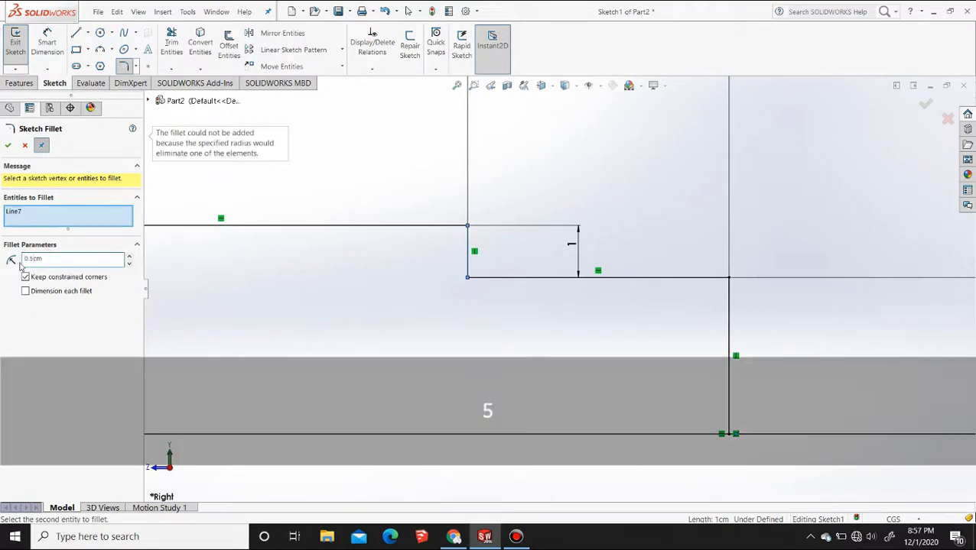
pyautogui.press('BackSpace')
pyautogui.write('10')
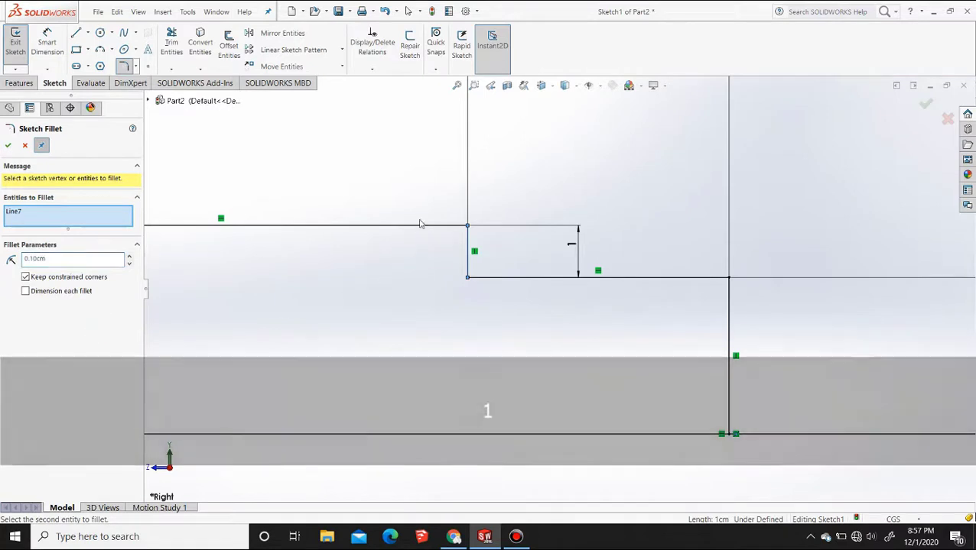
pyautogui.click(419, 226)
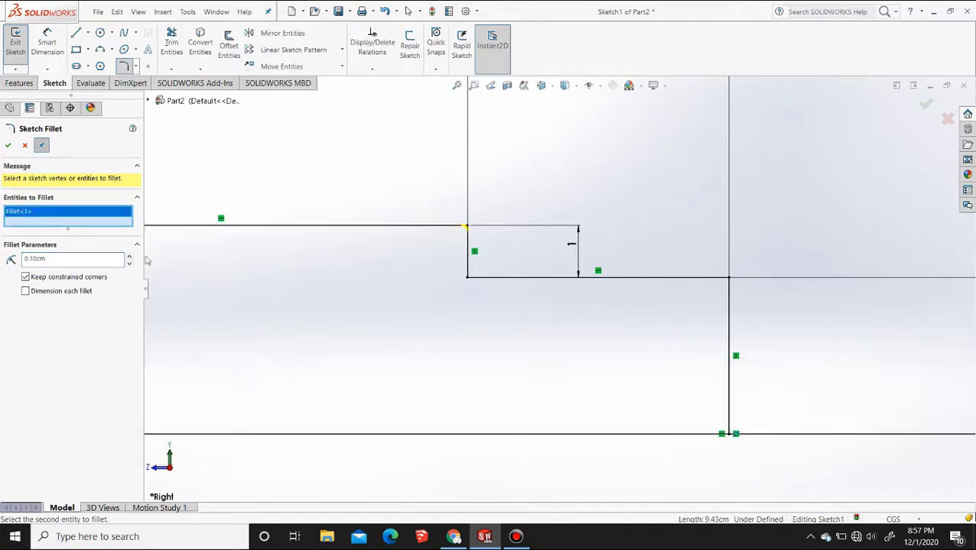
# Set the fillet radius to 0.3 cm and also fillet the lower corner of the 1 cm step
pyautogui.press('BackSpace')
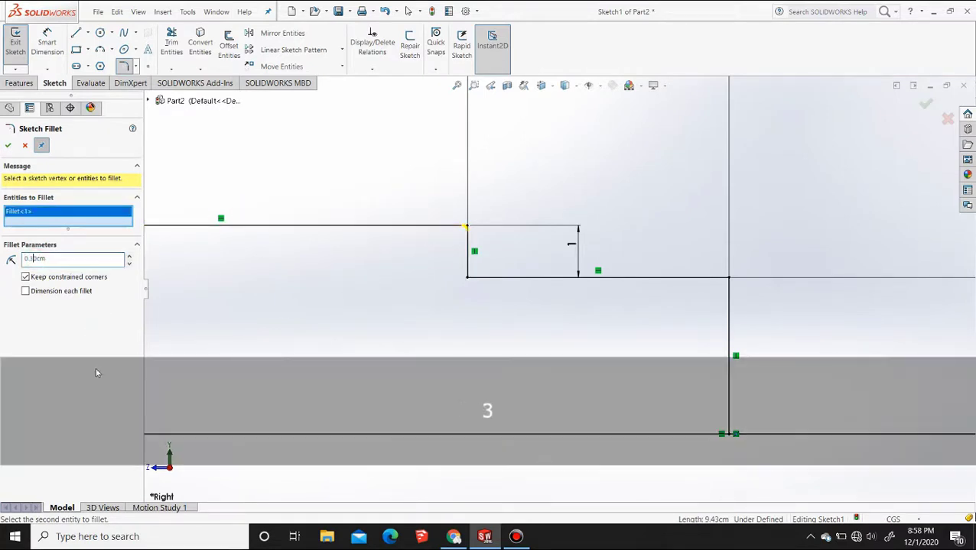
pyautogui.write('3')
pyautogui.click(467, 265)
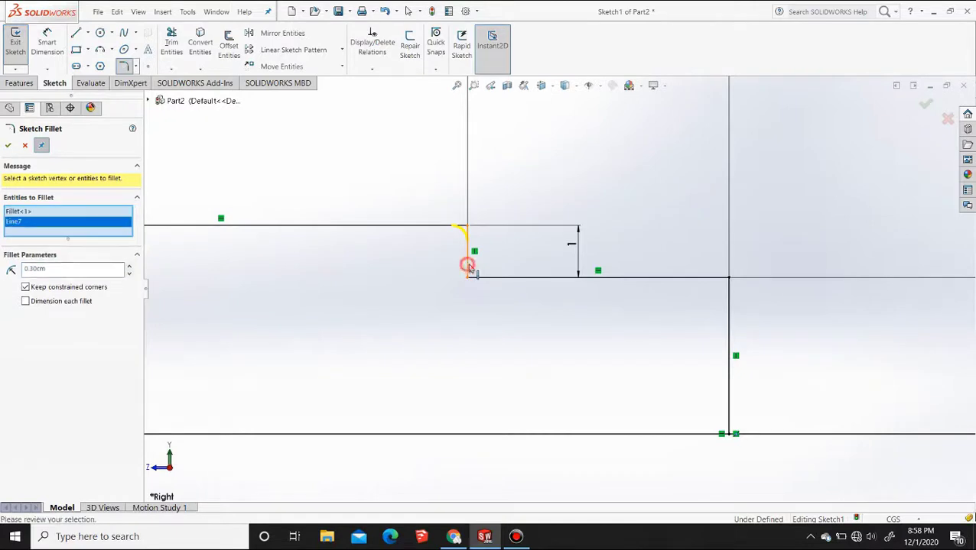
pyautogui.click(489, 281)
# Extend the profile from the 3 cm line's upper end with a horizontal line about 5.17 cm, a 1 cm riser and a horizontal line about 11.95 cm
pyautogui.scroll(5, 544, 305)
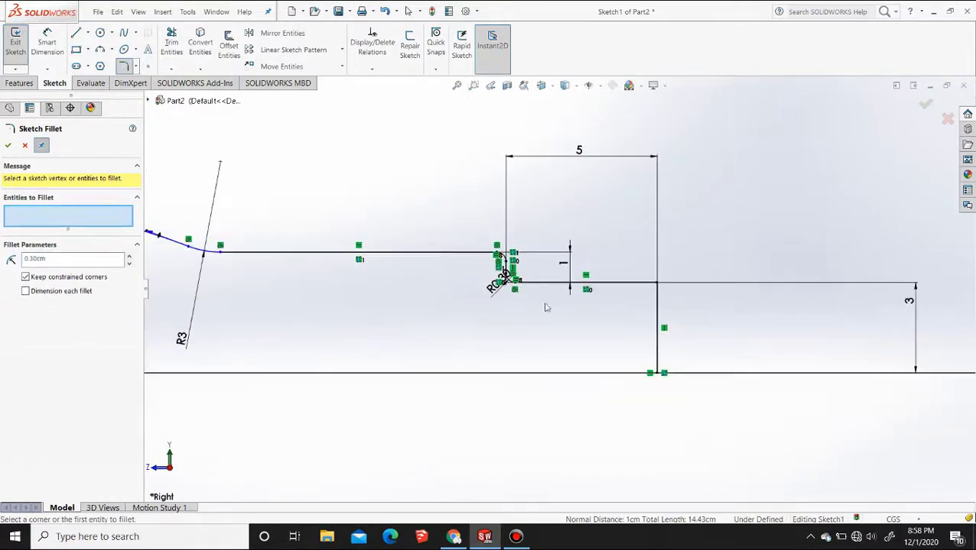
pyautogui.scroll(5, 647, 321)
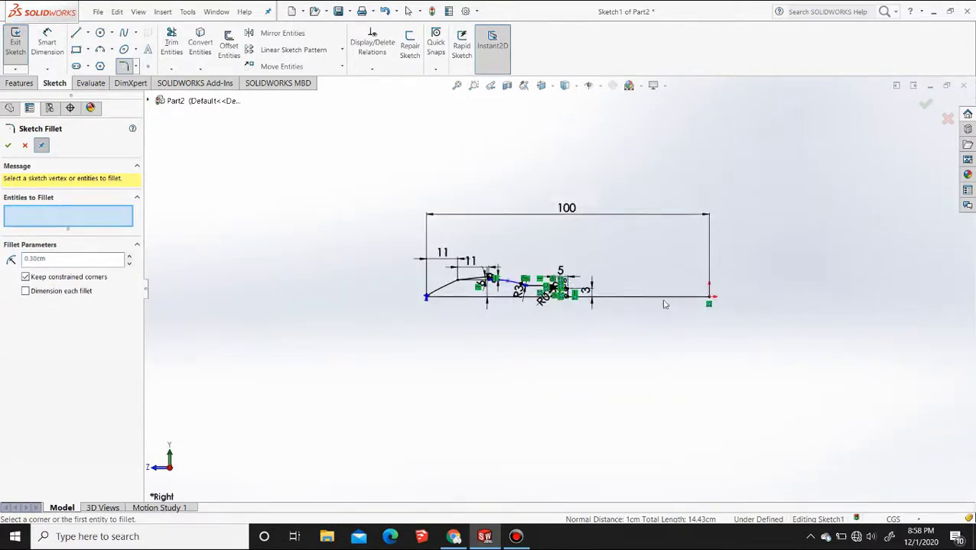
pyautogui.scroll(-4, 583, 285)
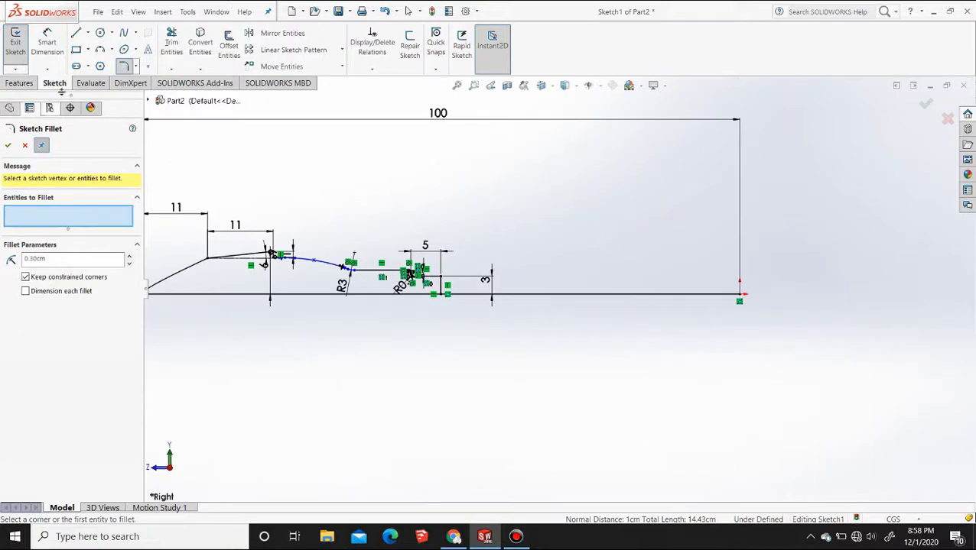
pyautogui.click(74, 32)
pyautogui.scroll(-2, 436, 263)
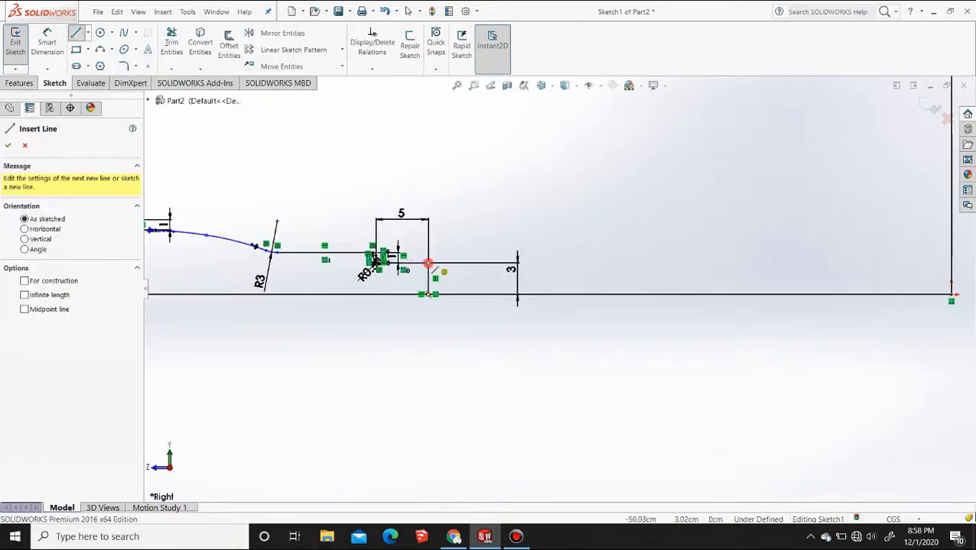
pyautogui.click(427, 265)
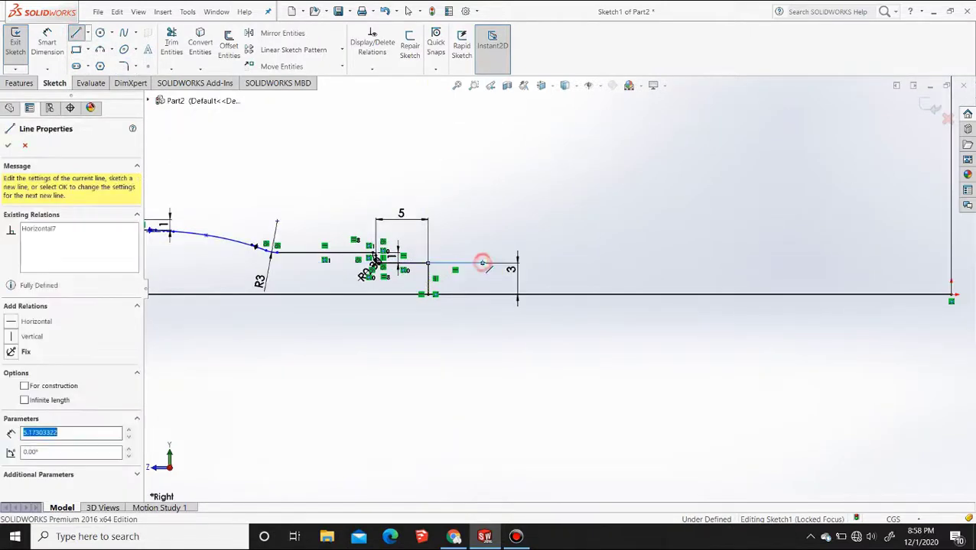
pyautogui.click(483, 241)
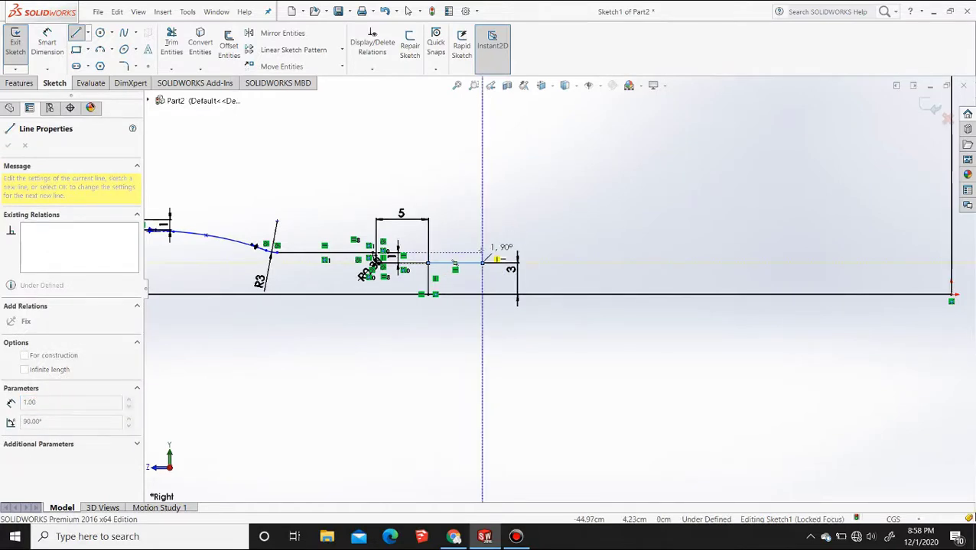
pyautogui.click(481, 252)
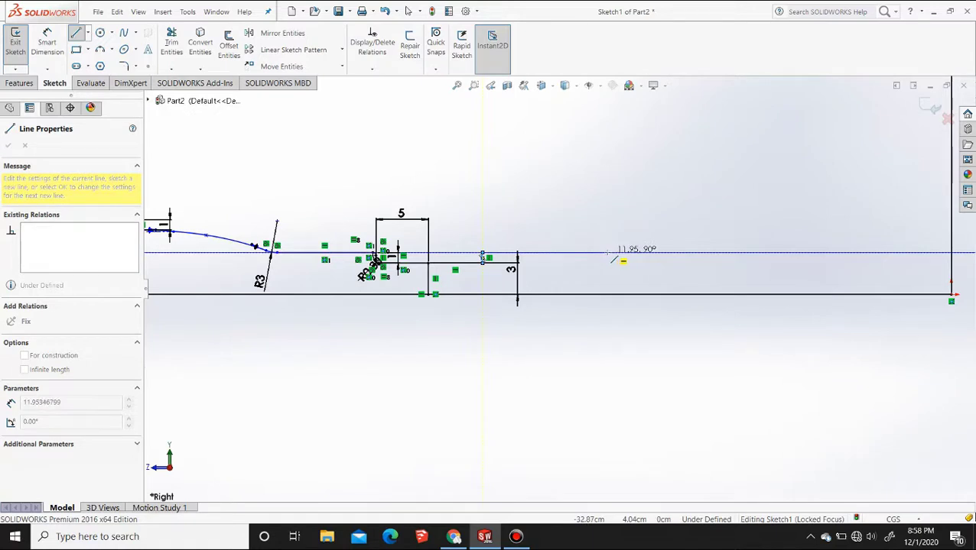
pyautogui.click(608, 252)
pyautogui.press('Escape')
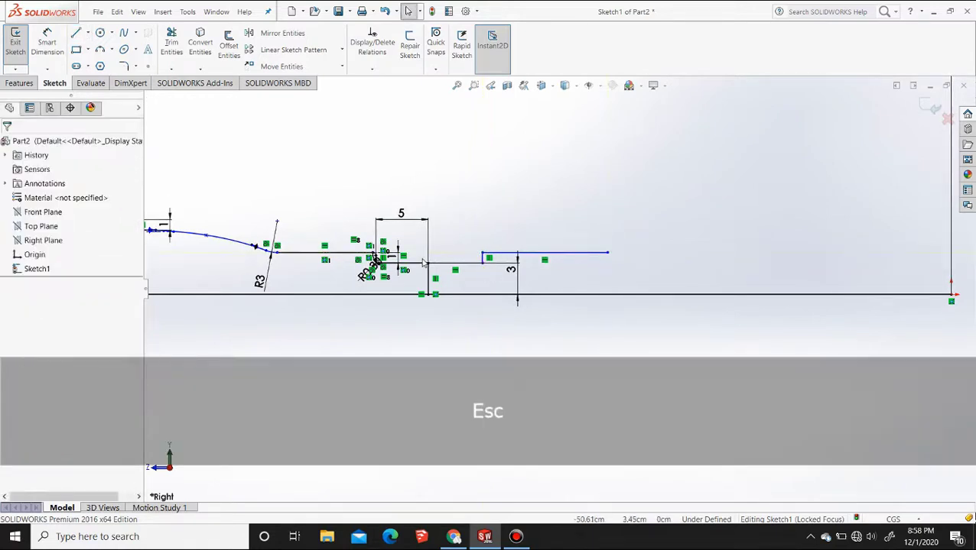
# Dimension the new vertical riser as 1 cm
pyautogui.scroll(3, 602, 295)
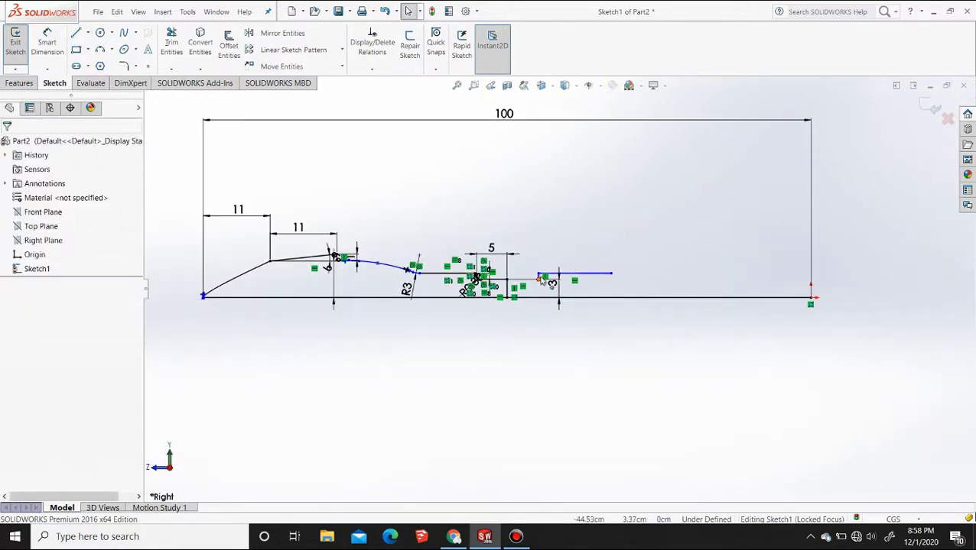
pyautogui.scroll(-5, 540, 282)
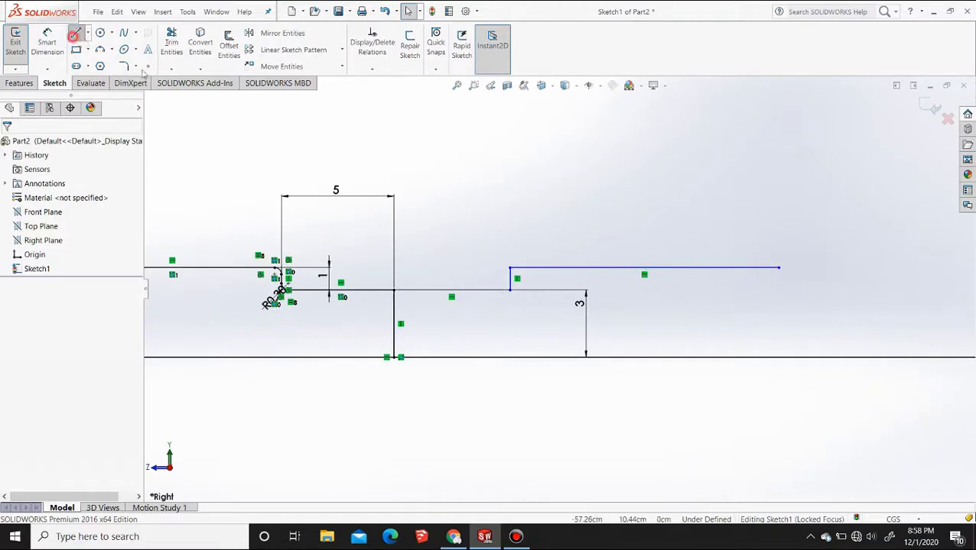
pyautogui.click(47, 42)
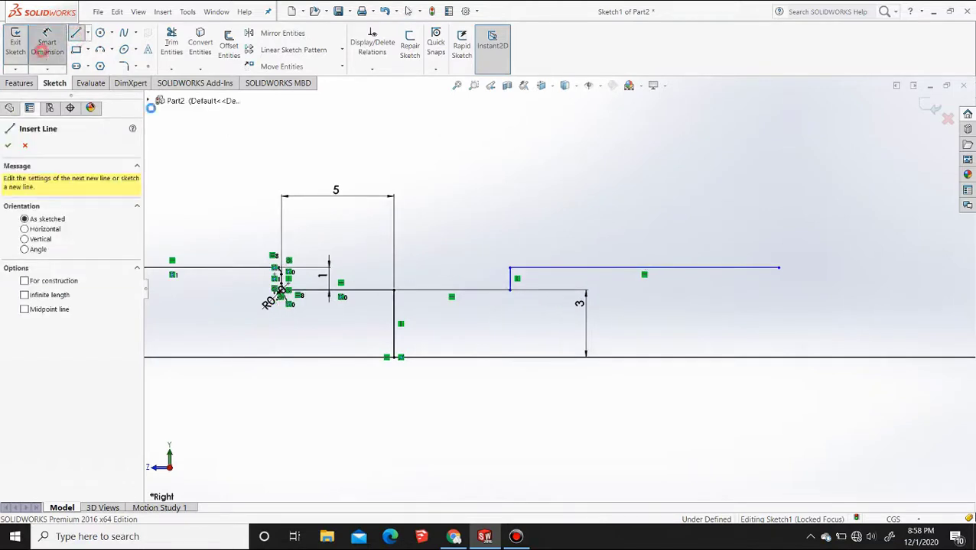
pyautogui.click(510, 273)
pyautogui.click(479, 279)
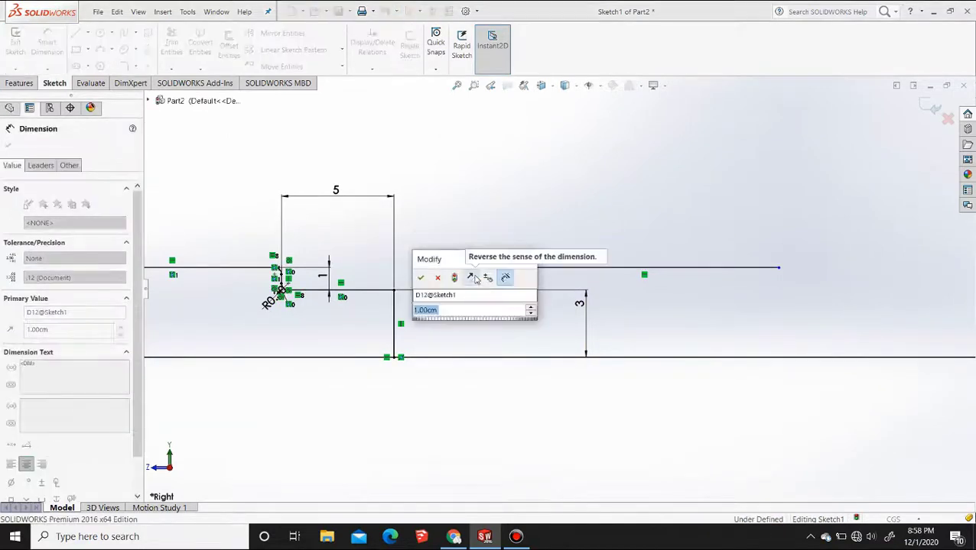
pyautogui.click(590, 268)
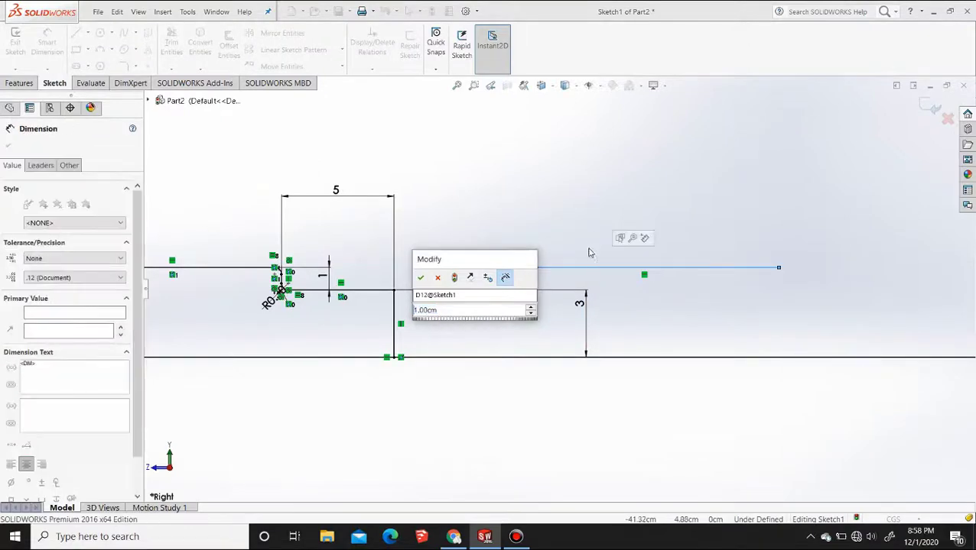
pyautogui.press('Return')
# Dimension the horizontal line beyond the new riser and set its length to 10 cm
pyautogui.click(589, 268)
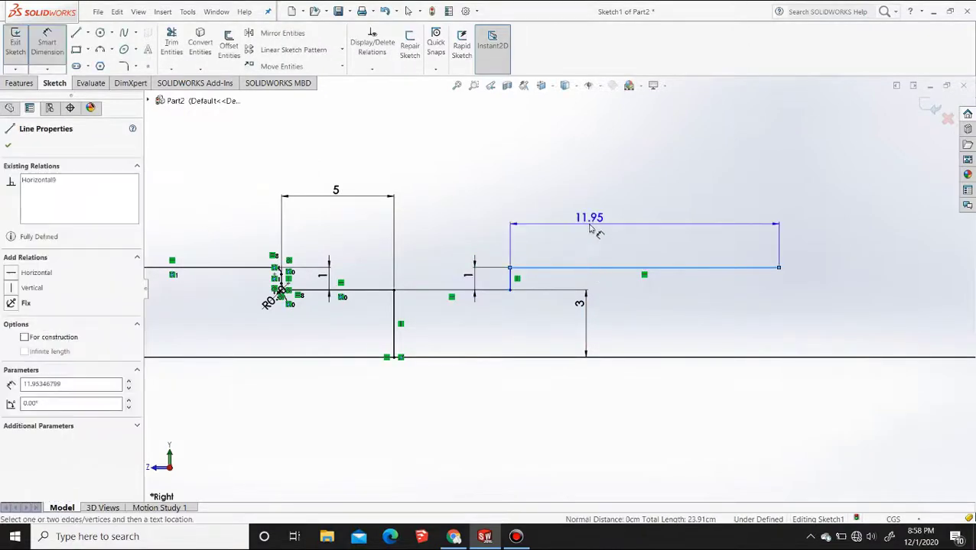
pyautogui.click(633, 229)
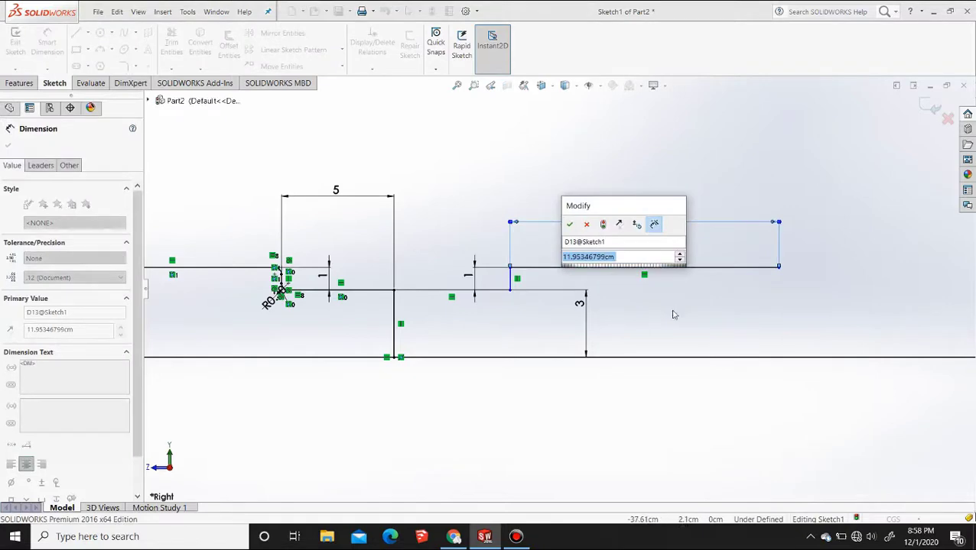
pyautogui.write('10')
pyautogui.press('Return')
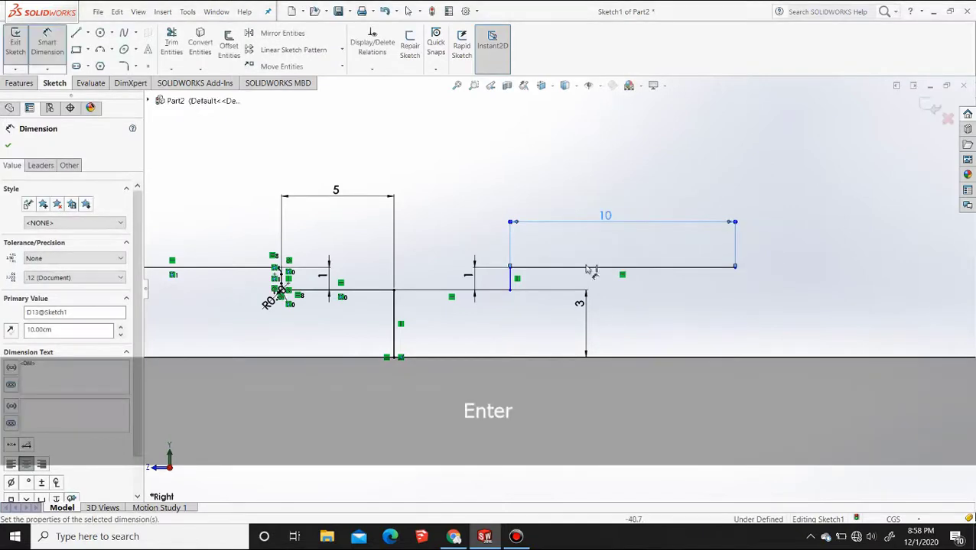
# Fillet the lower and upper corners of the new 1 cm riser with a 0.3 cm radius
pyautogui.click(27, 84)
pyautogui.click(55, 84)
pyautogui.click(124, 67)
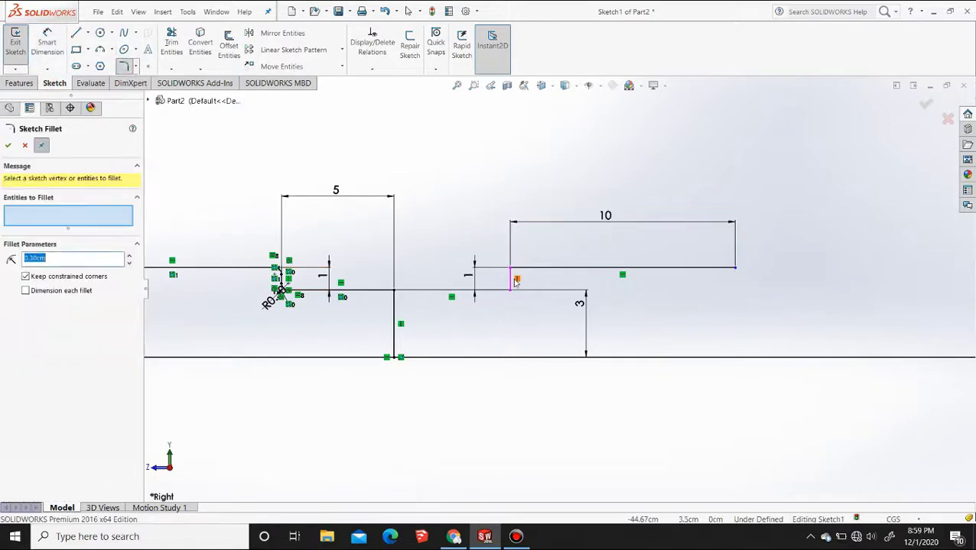
pyautogui.click(527, 269)
pyautogui.rightClick(88, 221)
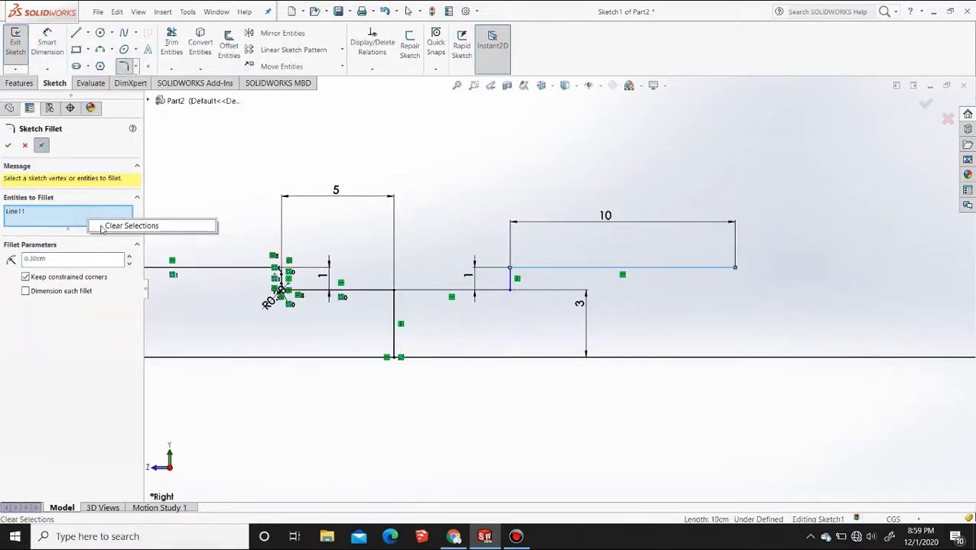
pyautogui.click(119, 225)
pyautogui.scroll(-3, 563, 293)
pyautogui.click(427, 286)
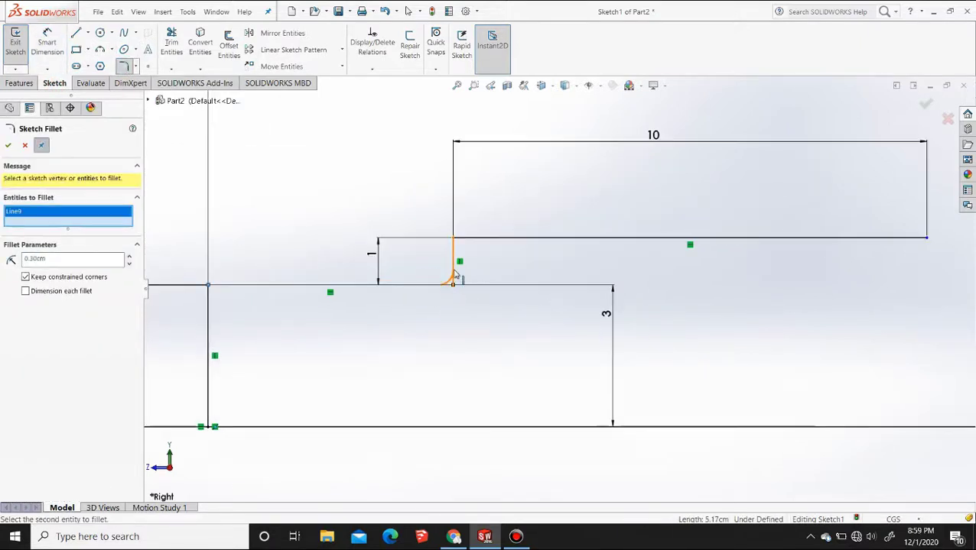
pyautogui.click(462, 240)
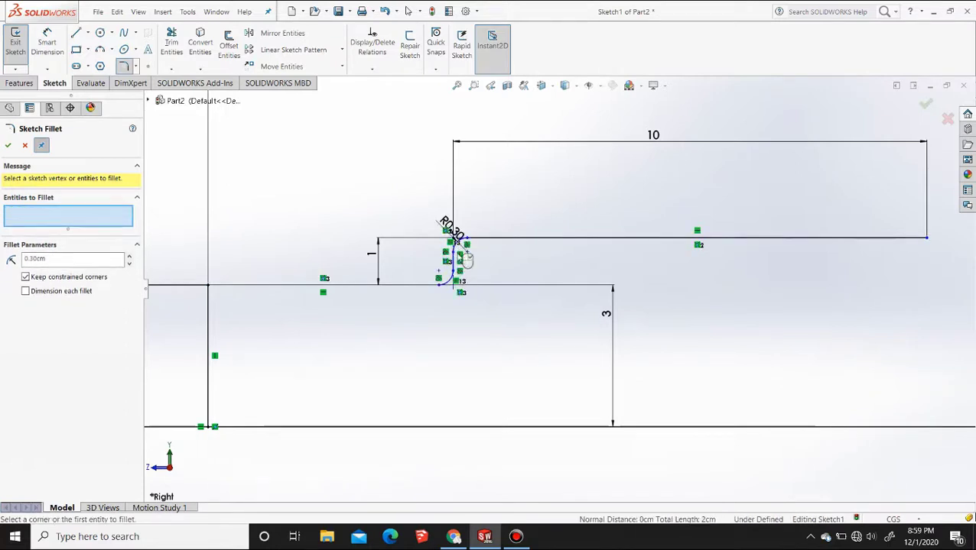
# Draw a two-point spline from the free end of the new 10 cm line down to the base line, spanning about 21 cm horizontally
pyautogui.scroll(10, 617, 271)
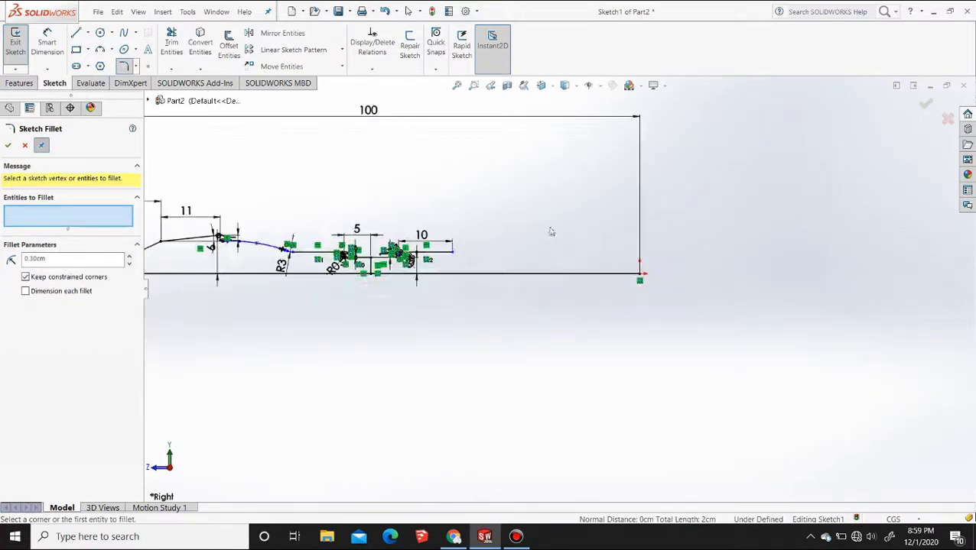
pyautogui.scroll(-2, 459, 221)
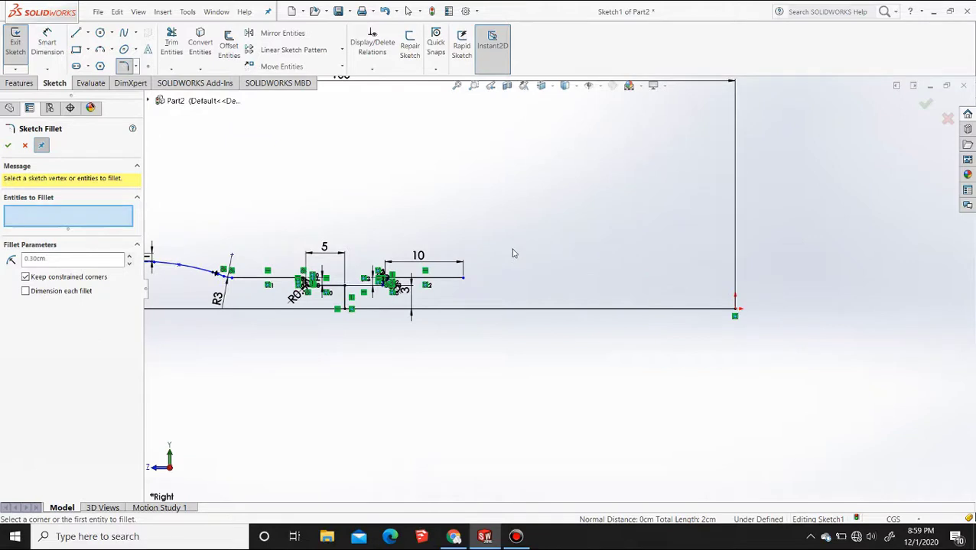
pyautogui.press('F2')
pyautogui.scroll(6, 468, 323)
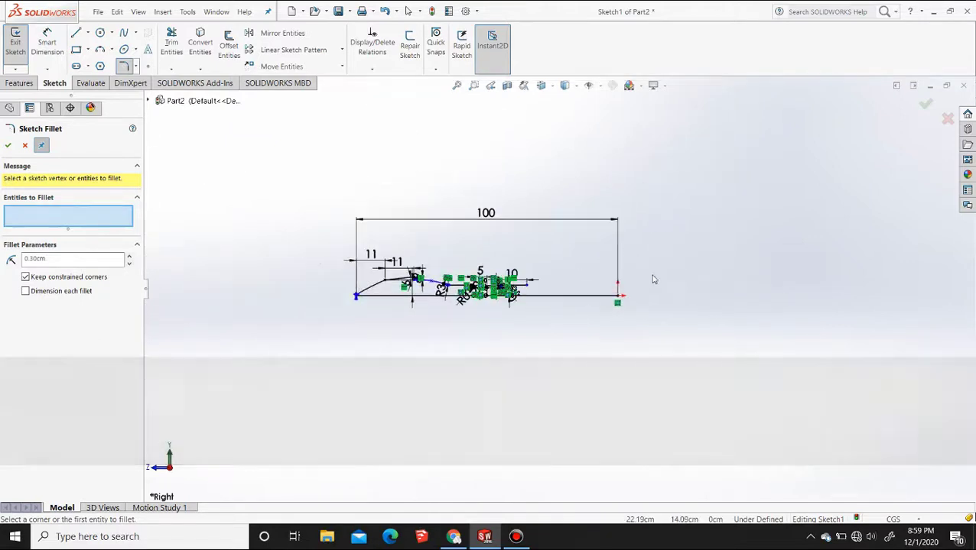
pyautogui.keyDown('ctrl'); pyautogui.moveTo(654, 280); pyautogui.dragTo(630, 283, button='middle'); pyautogui.keyUp('ctrl')
pyautogui.scroll(-4, 532, 300)
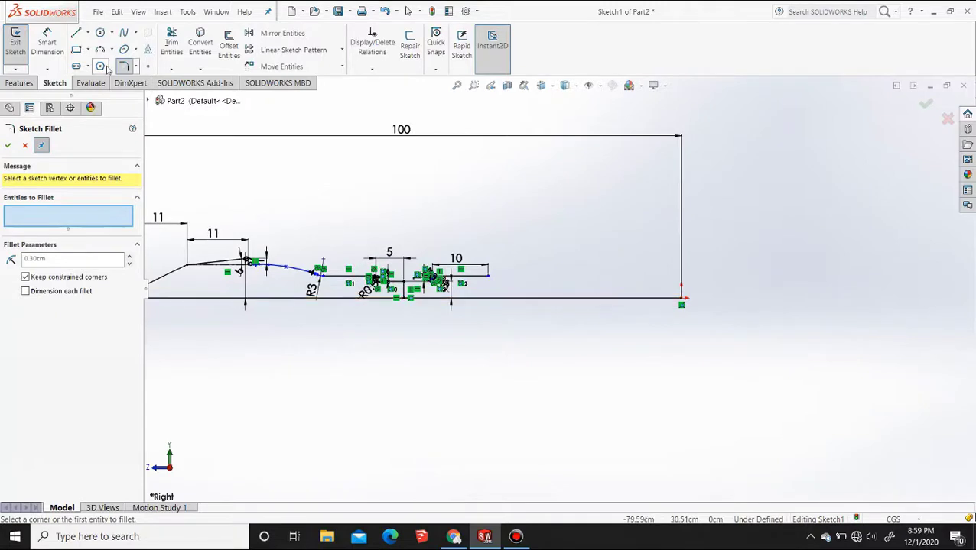
pyautogui.click(123, 33)
pyautogui.scroll(-2, 526, 288)
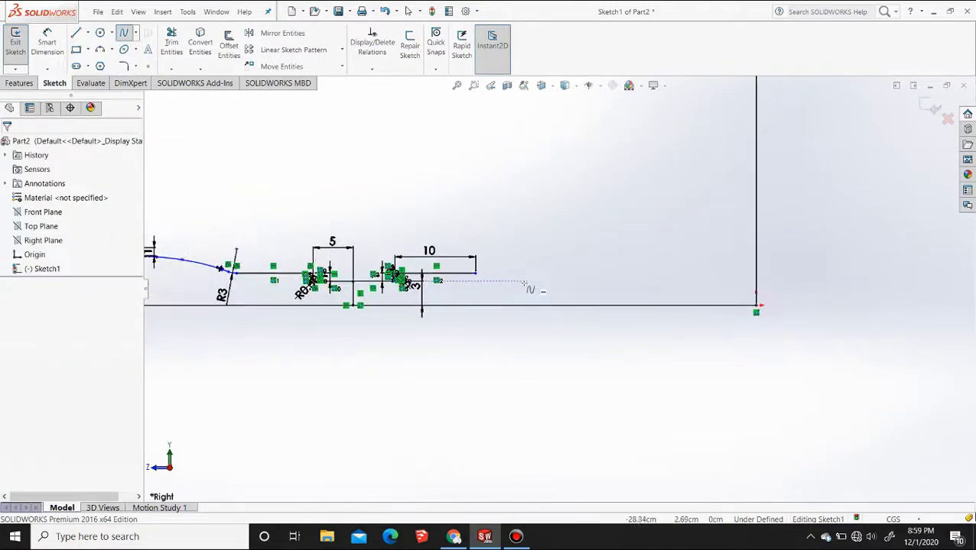
pyautogui.click(474, 273)
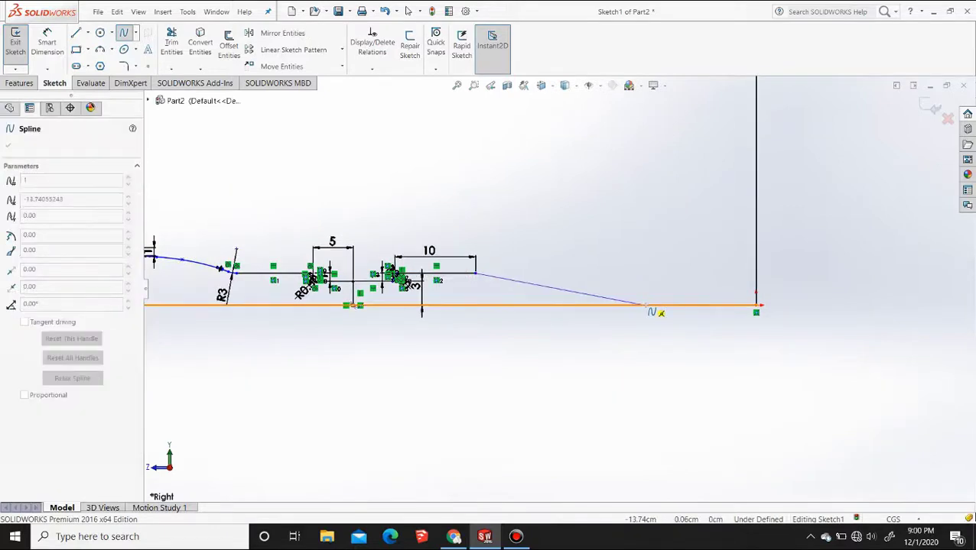
pyautogui.click(643, 306)
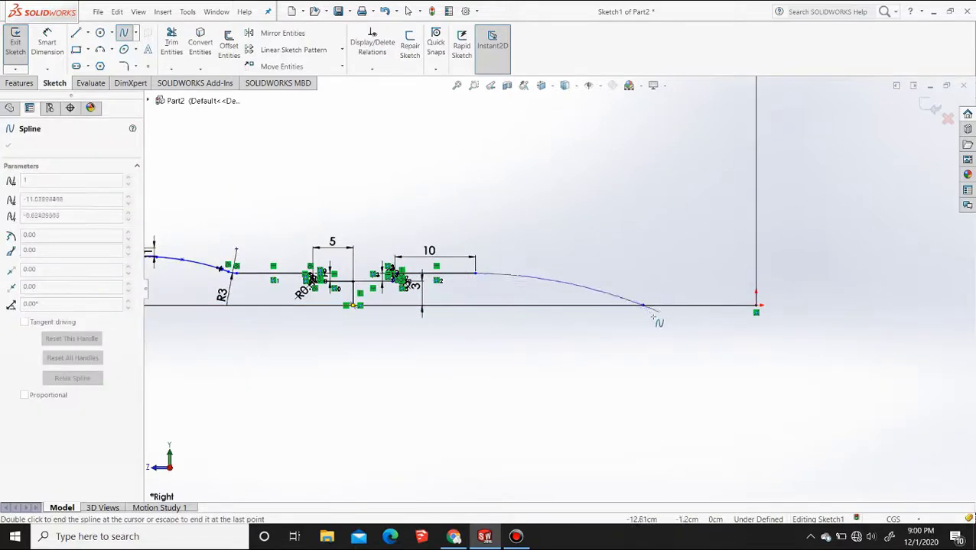
pyautogui.press('Escape')
# Trim the base line between the spline's end and the origin, accepting the deletion of its attached relations and dimensions
pyautogui.click(171, 42)
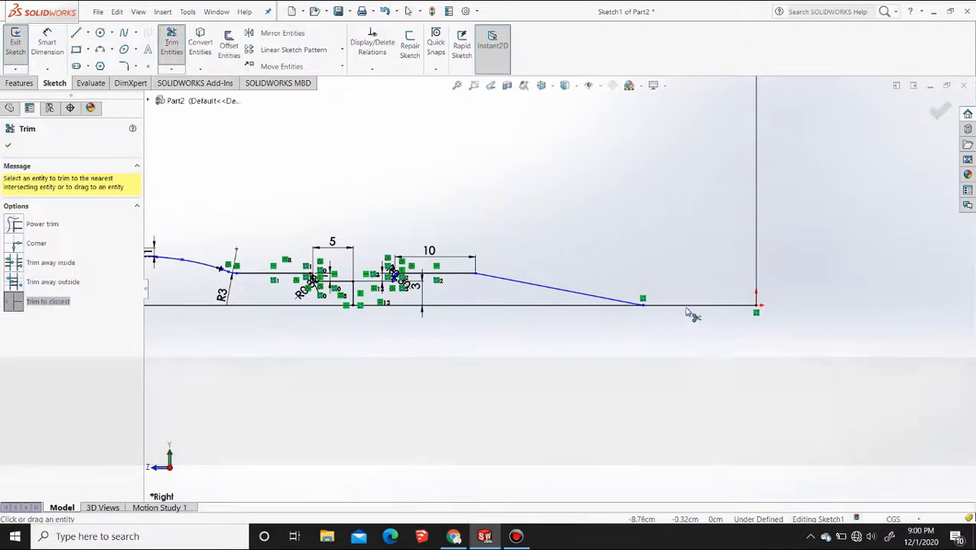
pyautogui.click(690, 305)
pyautogui.click(534, 279)
pyautogui.click(691, 306)
pyautogui.click(531, 281)
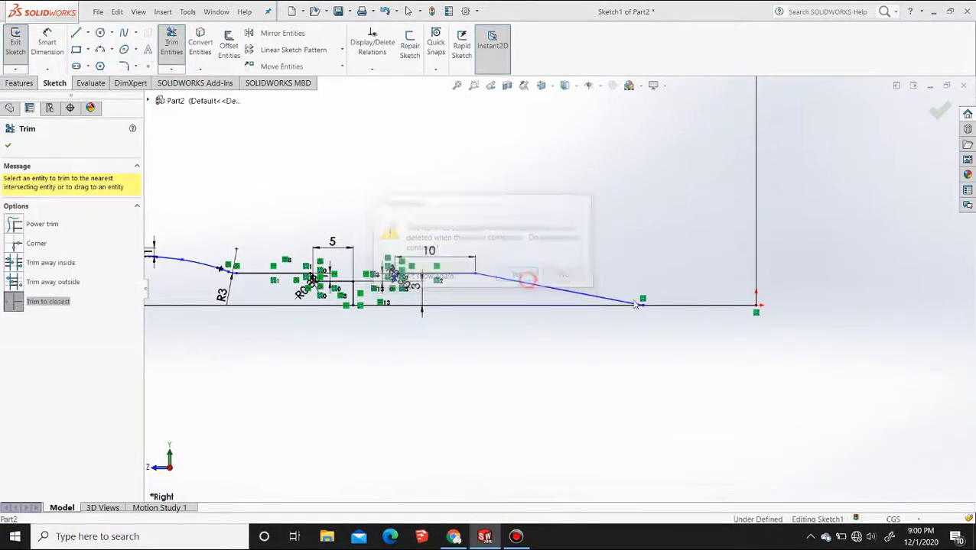
pyautogui.scroll(-3, 475, 237)
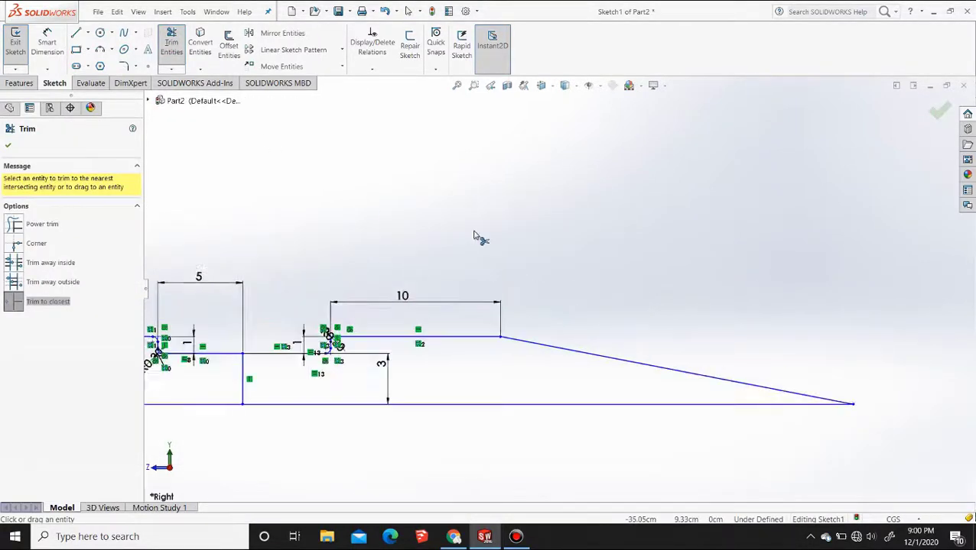
pyautogui.scroll(5, 562, 272)
pyautogui.scroll(-5, 625, 309)
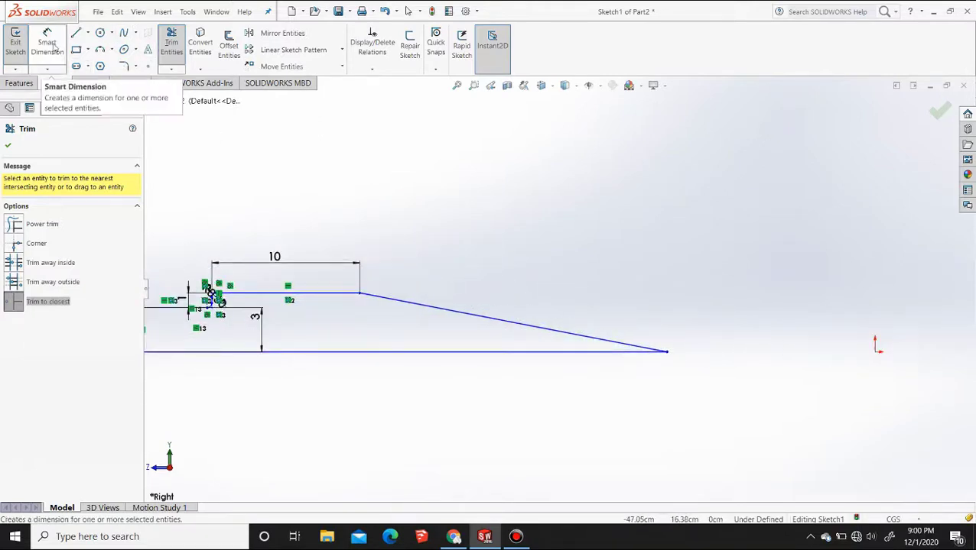
pyautogui.click(182, 60)
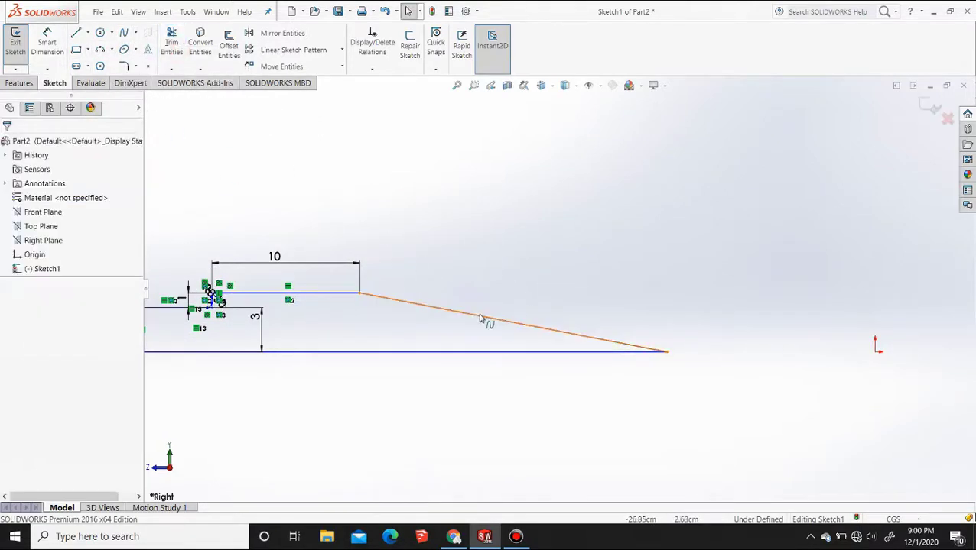
# Bow the spline between the 10 cm line and the base line upward into a dome-shaped curve
pyautogui.click(480, 316)
pyautogui.moveTo(481, 316)
pyautogui.mouseDown()
pyautogui.moveTo(487, 225)
pyautogui.moveTo(467, 224)
pyautogui.mouseUp()
pyautogui.scroll(1, 443, 330)
pyautogui.scroll(-1, 443, 330)
pyautogui.scroll(3, 443, 334)
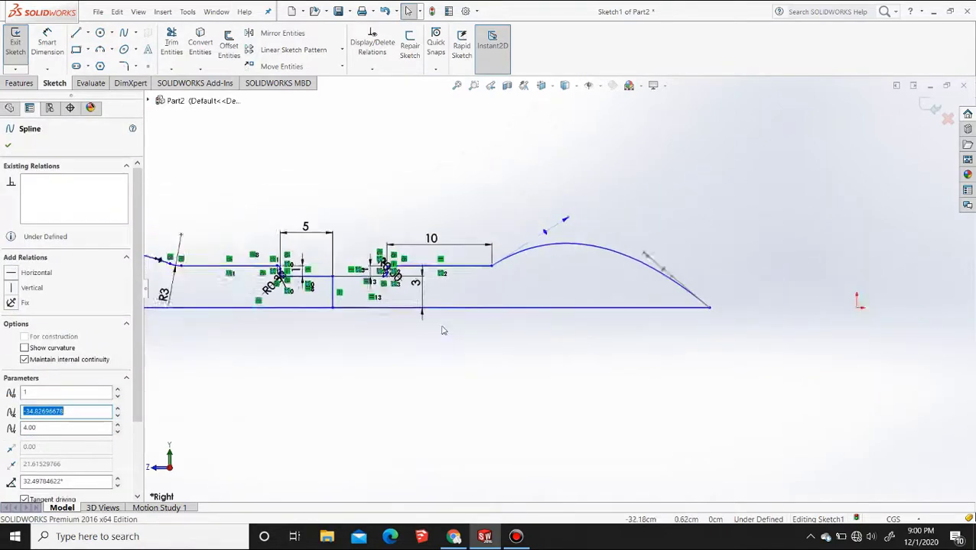
pyautogui.scroll(-2, 556, 287)
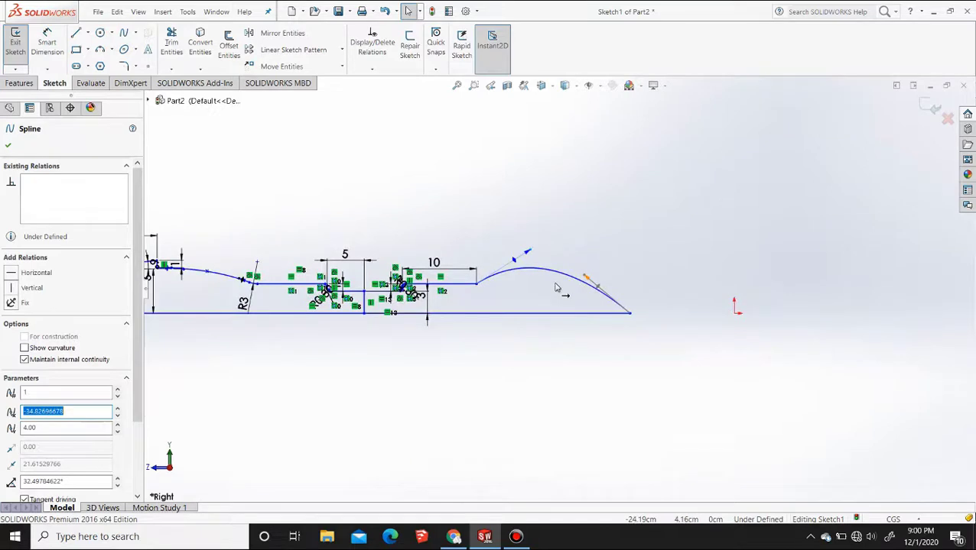
pyautogui.scroll(-2, 600, 285)
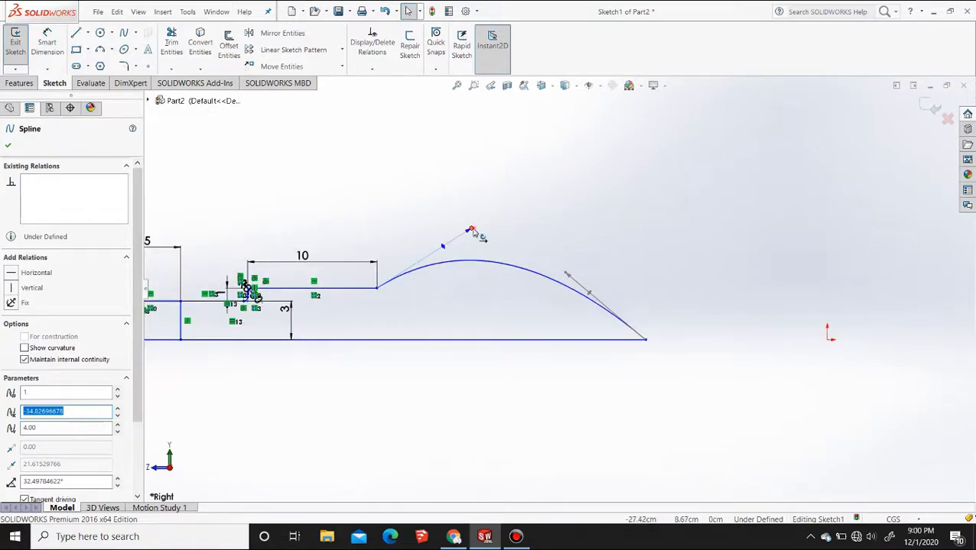
# Adjust the spline's end tangents so it rises steeply from the 10 cm line and tapers to a point at the base line
pyautogui.moveTo(472, 230); pyautogui.dragTo(419, 200)
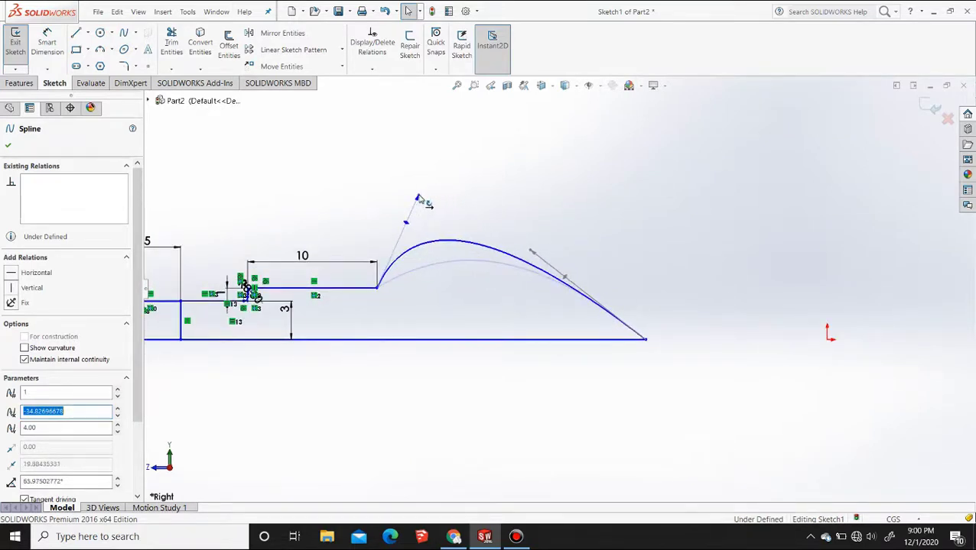
pyautogui.moveTo(533, 252); pyautogui.dragTo(645, 325)
pyautogui.moveTo(405, 227); pyautogui.dragTo(394, 203)
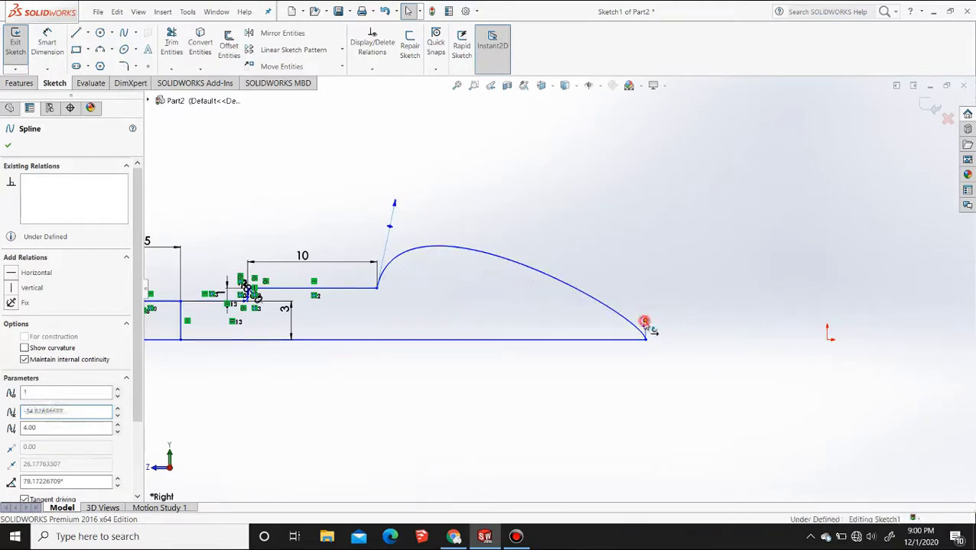
pyautogui.moveTo(644, 323); pyautogui.dragTo(644, 335)
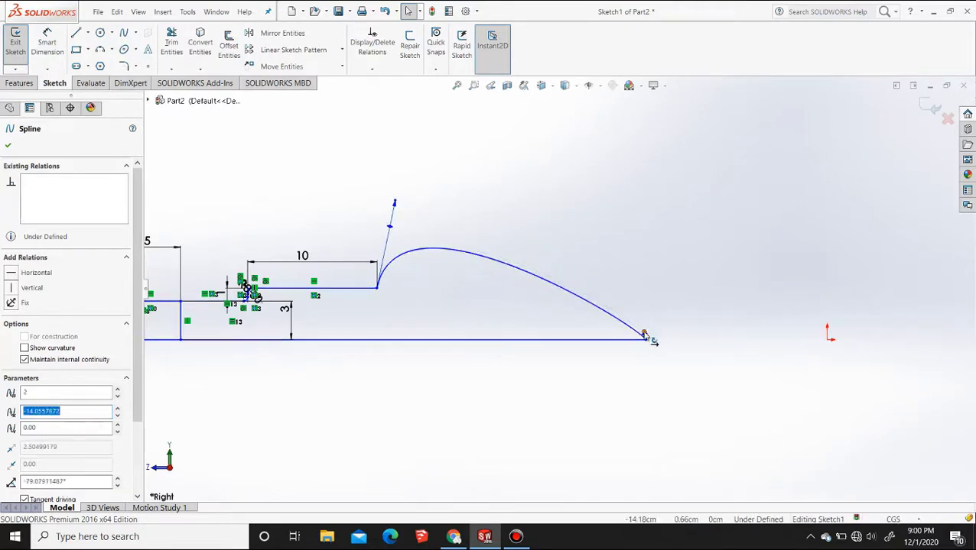
pyautogui.scroll(-3, 641, 348)
pyautogui.scroll(5, 566, 290)
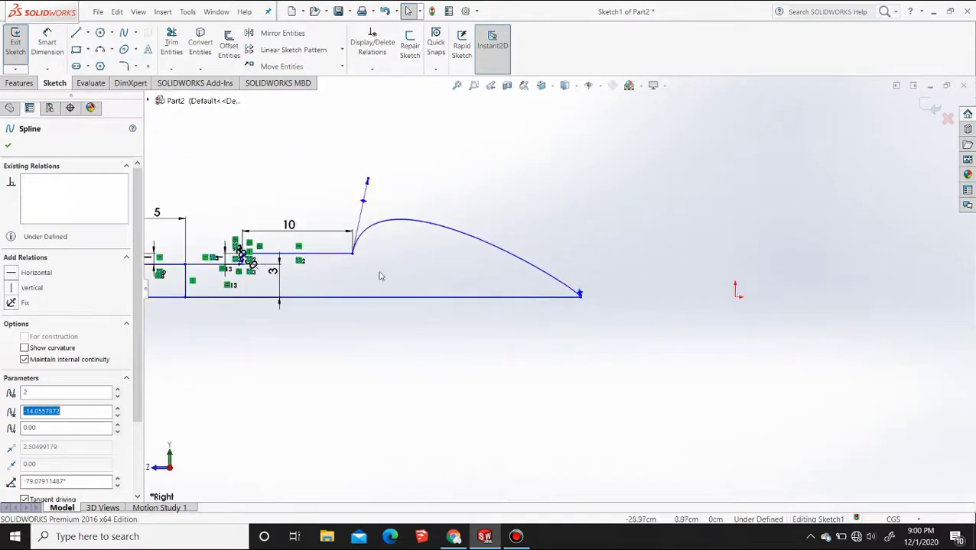
# Fillet the corner between the 10 cm line and the spline with a 1 cm radius, accepting the deletion of its geometry relations
pyautogui.scroll(-4, 360, 257)
pyautogui.click(123, 66)
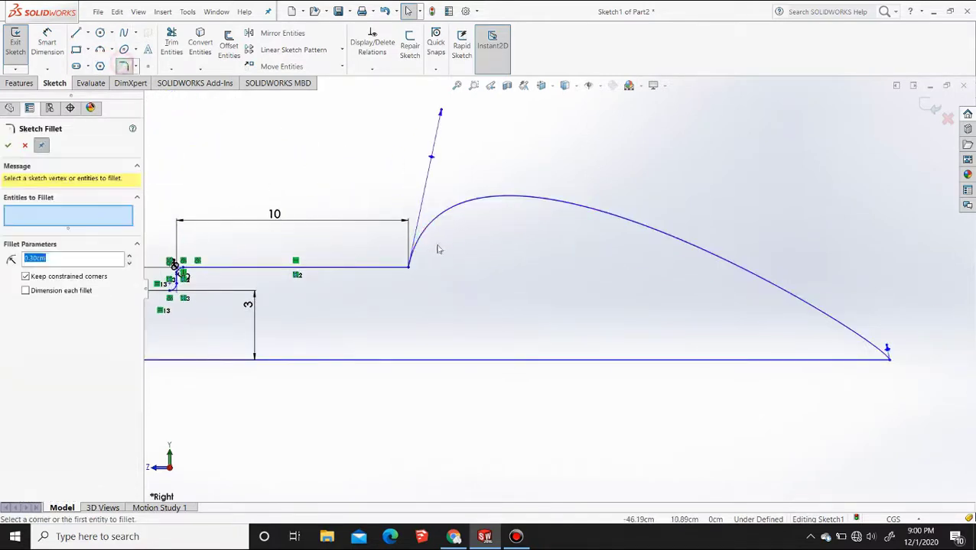
pyautogui.click(388, 269)
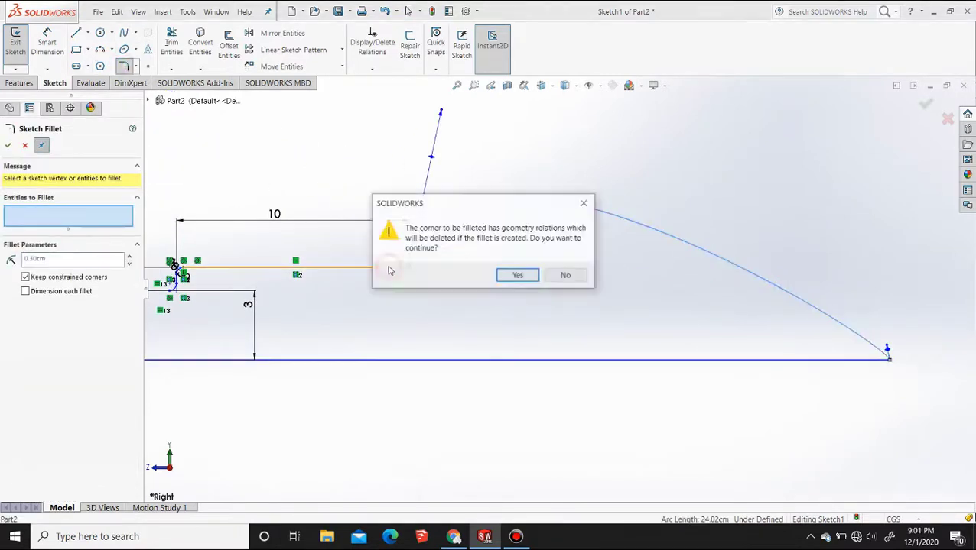
pyautogui.click(517, 275)
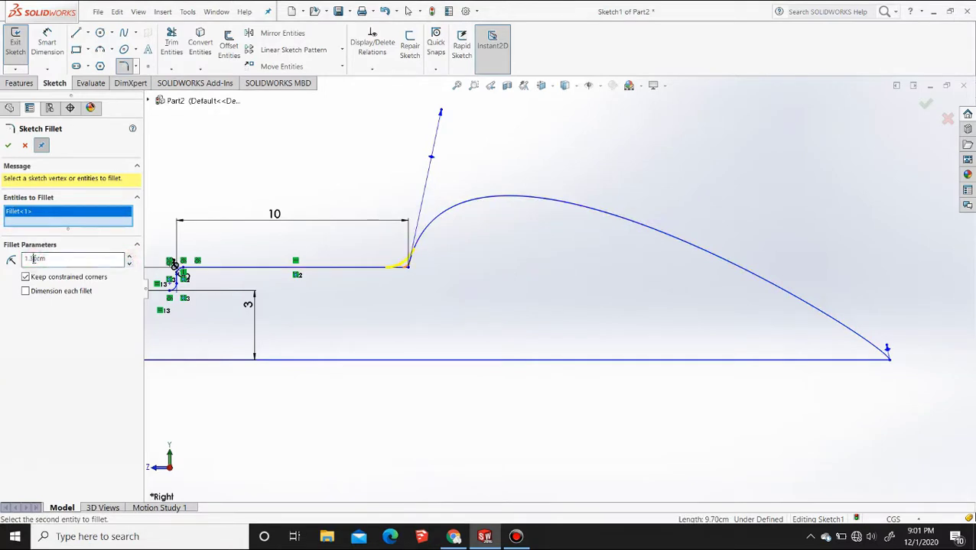
pyautogui.write('0')
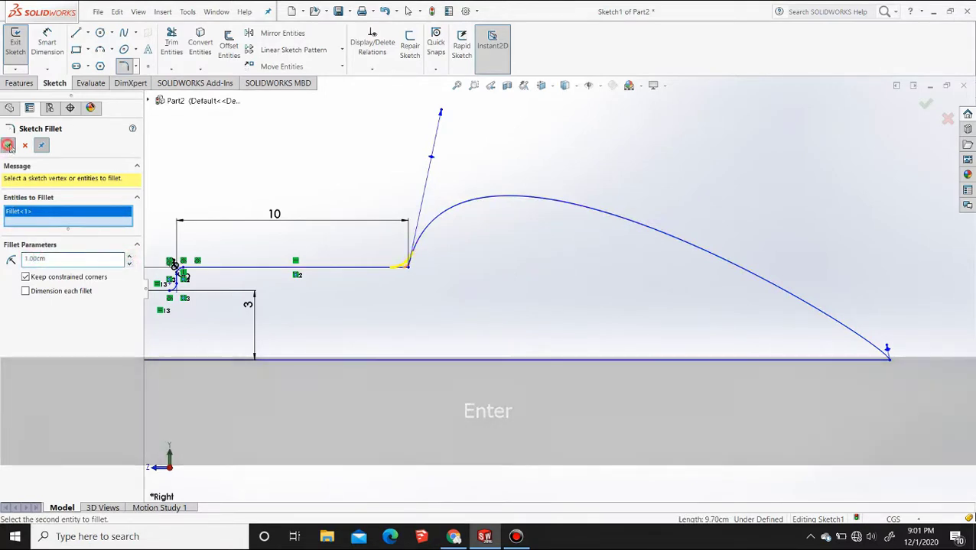
pyautogui.scroll(5, 349, 228)
pyautogui.scroll(-2, 516, 348)
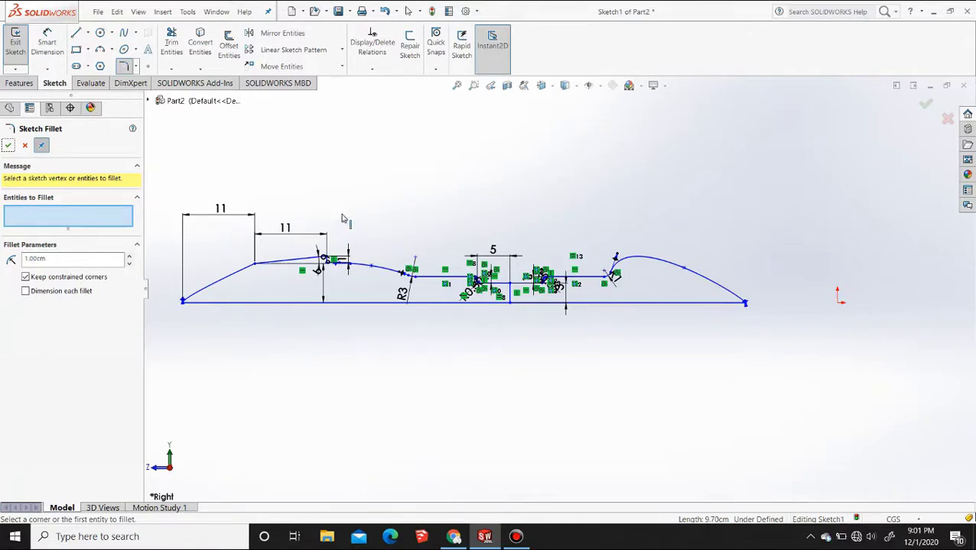
pyautogui.click(24, 145)
pyautogui.moveTo(269, 348)
pyautogui.mouseDown(button='middle')
pyautogui.moveTo(294, 368)
pyautogui.moveTo(514, 344)
pyautogui.moveTo(484, 326)
pyautogui.mouseUp(button='middle')
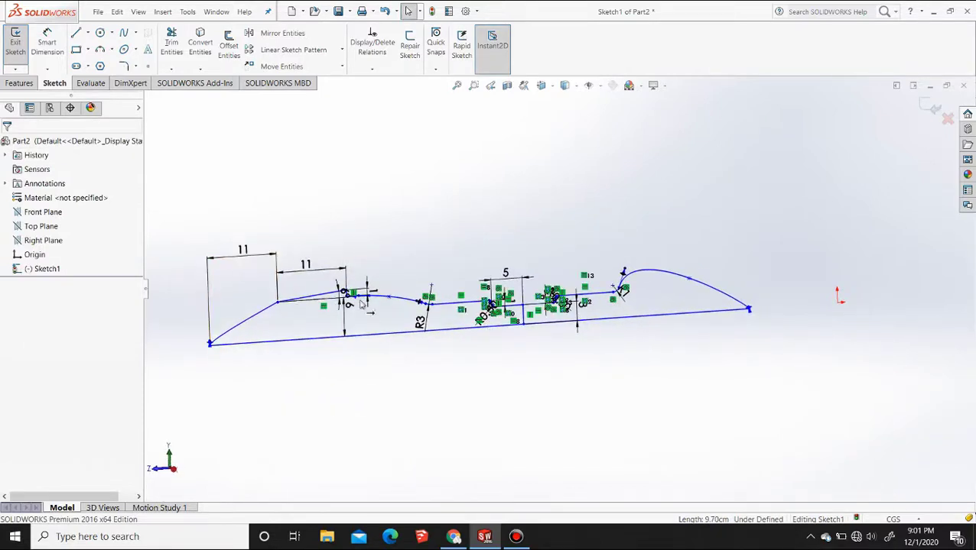
pyautogui.click(22, 84)
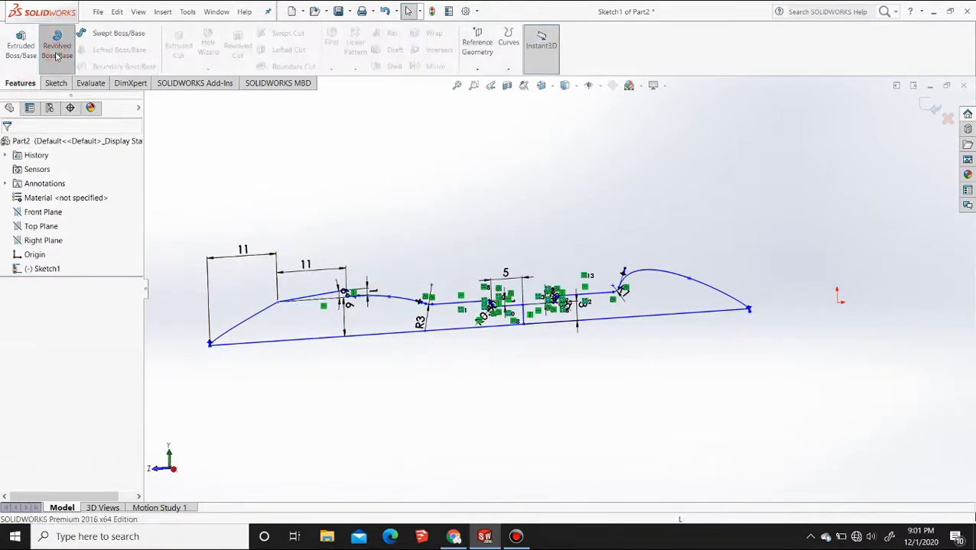
pyautogui.click(56, 46)
pyautogui.click(75, 178)
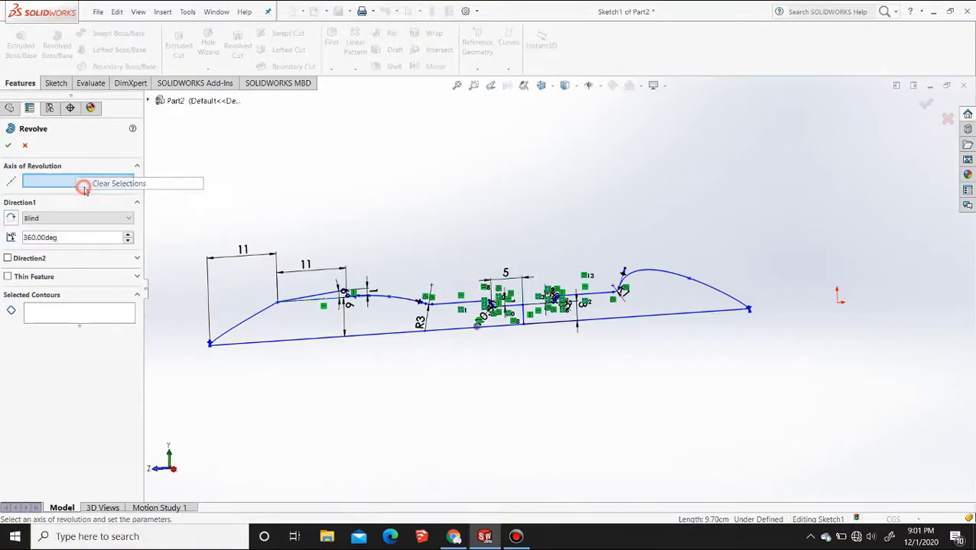
pyautogui.click(294, 341)
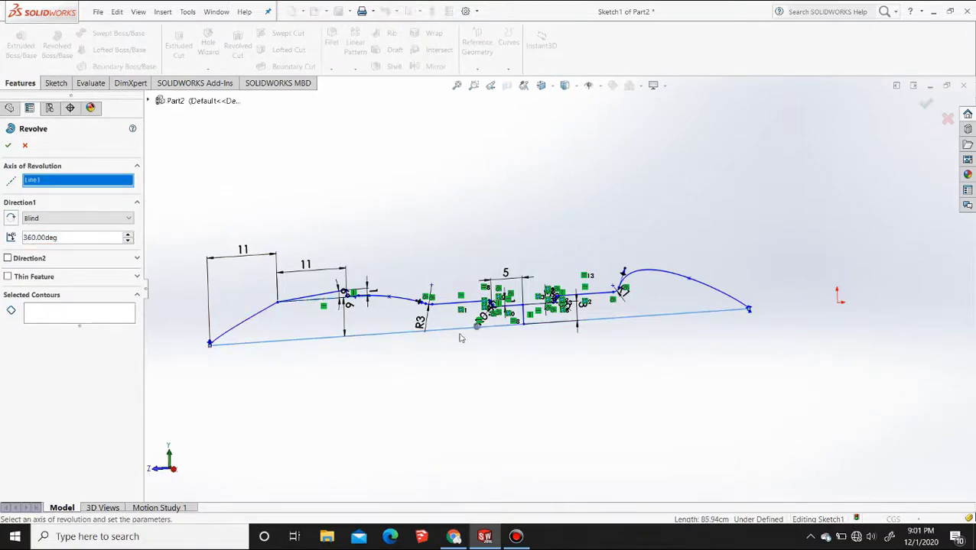
pyautogui.moveTo(705, 317)
pyautogui.mouseDown(button='middle')
pyautogui.moveTo(643, 311)
pyautogui.moveTo(657, 338)
pyautogui.mouseUp(button='middle')
pyautogui.scroll(-1, 246, 285)
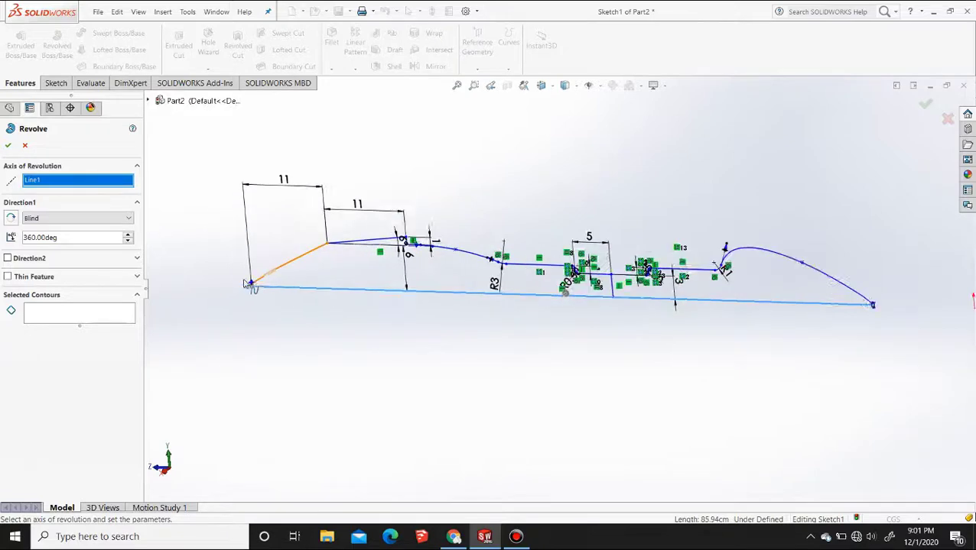
pyautogui.scroll(-1, 237, 279)
pyautogui.click(81, 314)
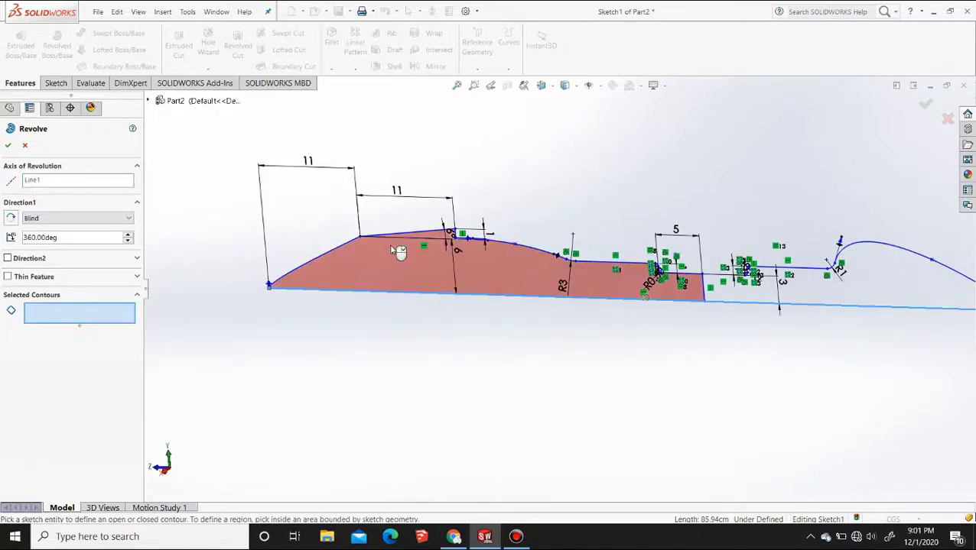
pyautogui.click(25, 147)
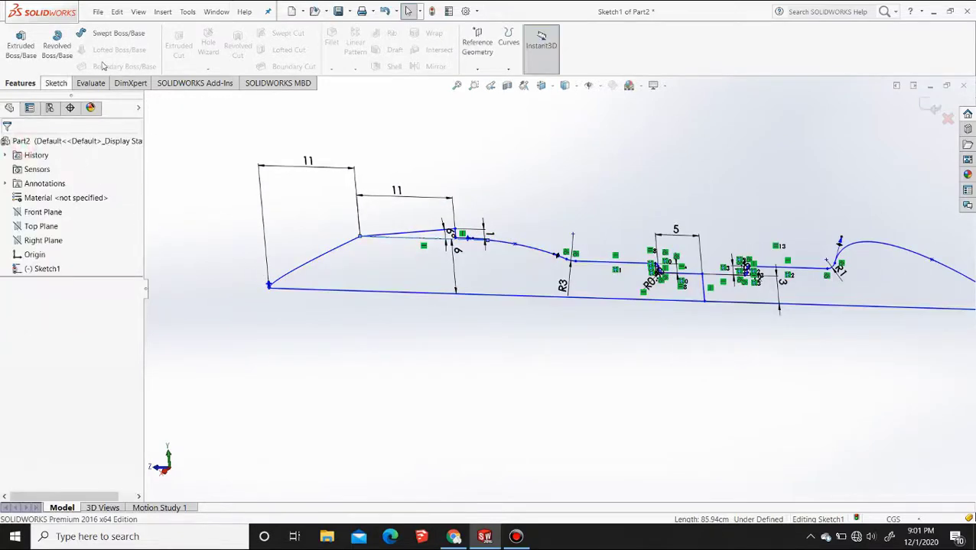
# Trim away the short vertical line that divides the profile at the narrow middle section
pyautogui.click(55, 82)
pyautogui.click(171, 42)
pyautogui.click(703, 295)
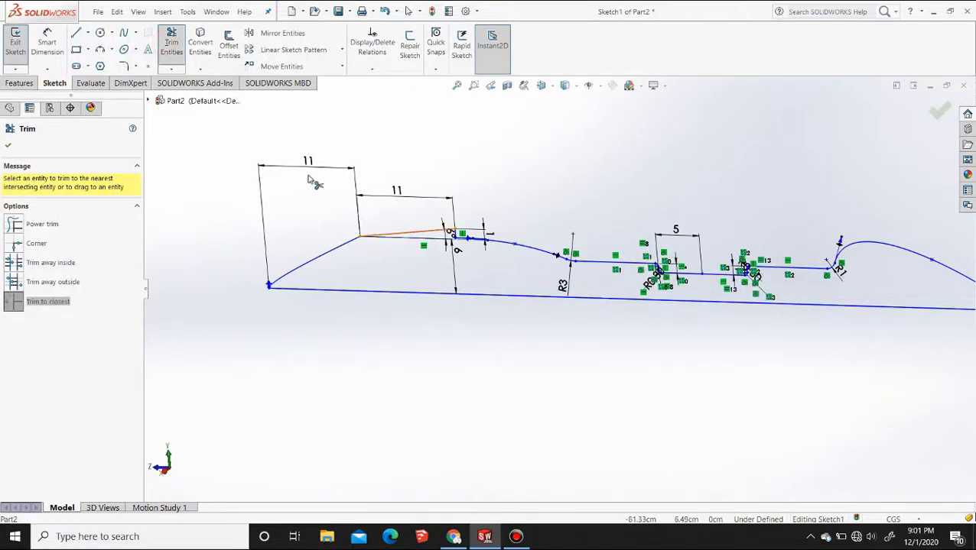
# Revolve the profile 360 degrees about the long base line, replacing the preselected axis
pyautogui.click(21, 83)
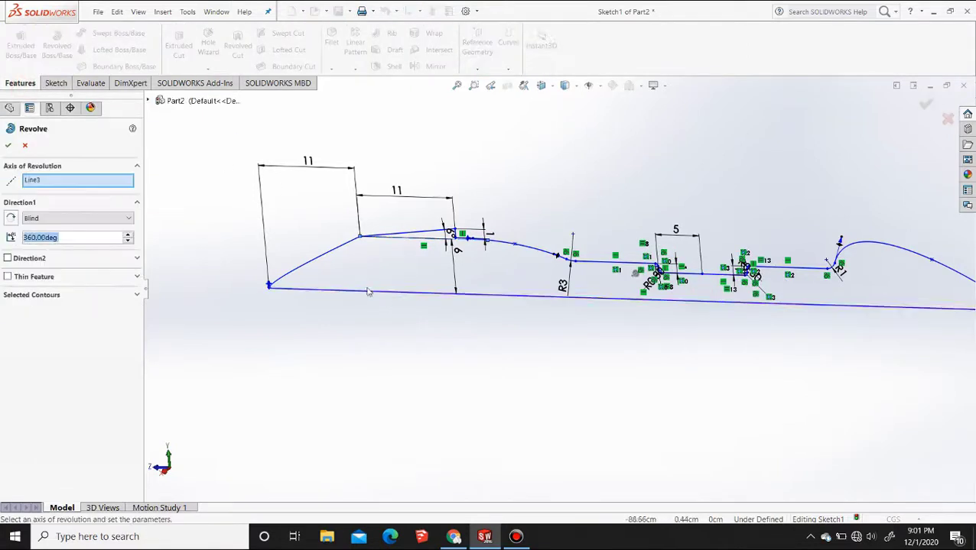
pyautogui.rightClick(63, 180)
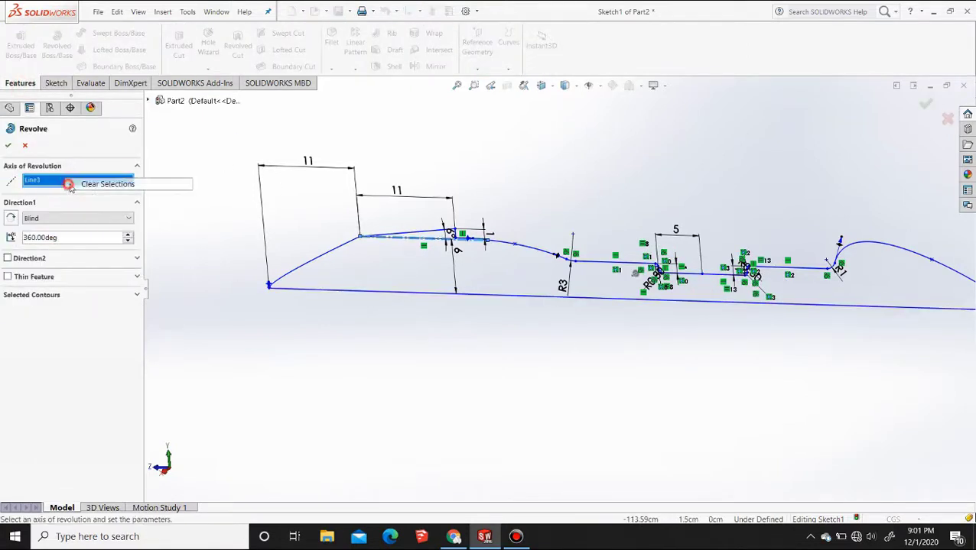
pyautogui.click(96, 183)
pyautogui.click(407, 299)
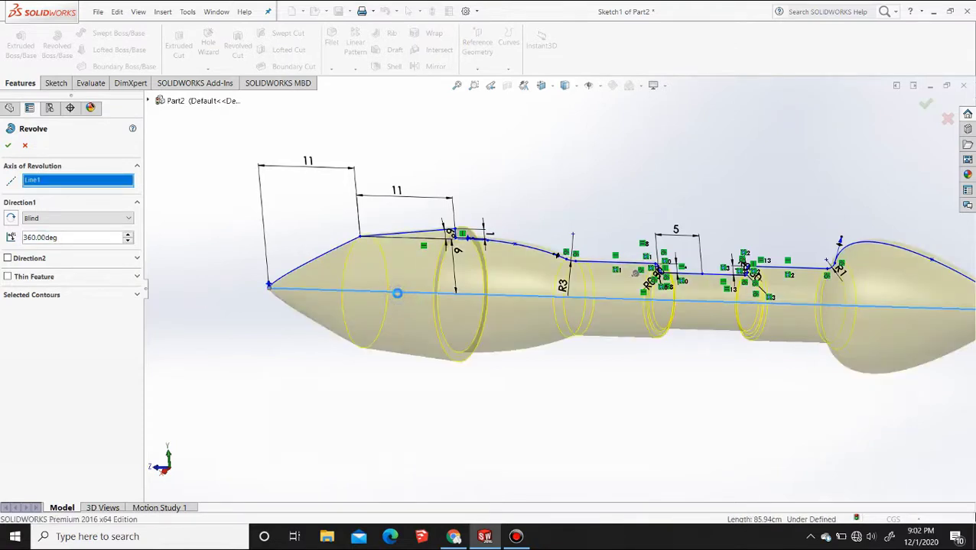
pyautogui.rightClick(404, 298)
# Examine the revolved body from several angles and return to the Right view
pyautogui.scroll(5, 448, 289)
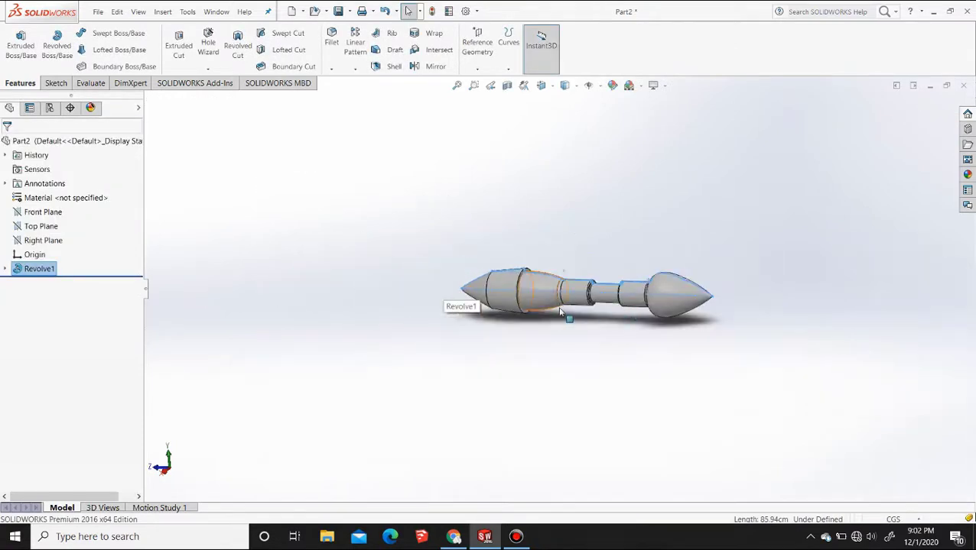
pyautogui.scroll(1, 668, 298)
pyautogui.scroll(-5, 668, 298)
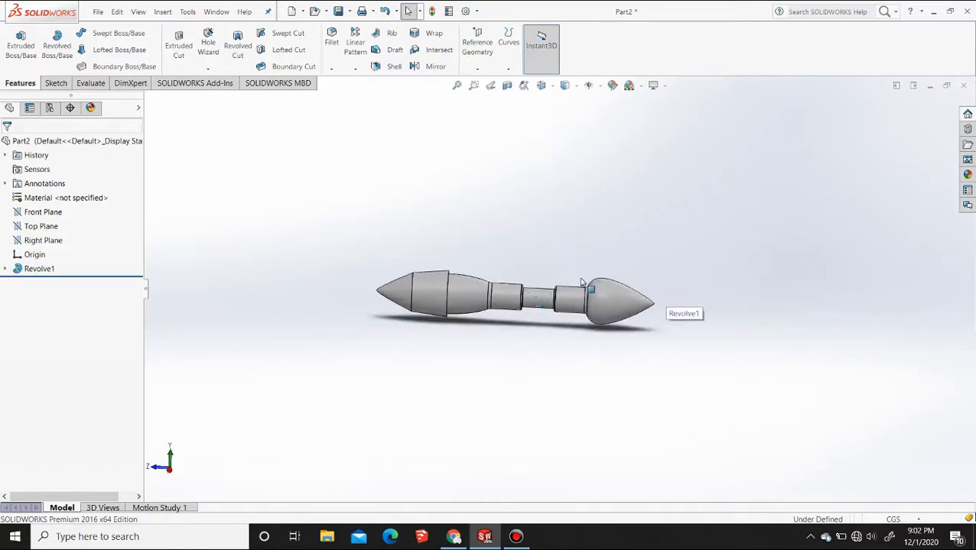
pyautogui.moveTo(672, 306); pyautogui.dragTo(513, 200, button='middle')
pyautogui.click(541, 85)
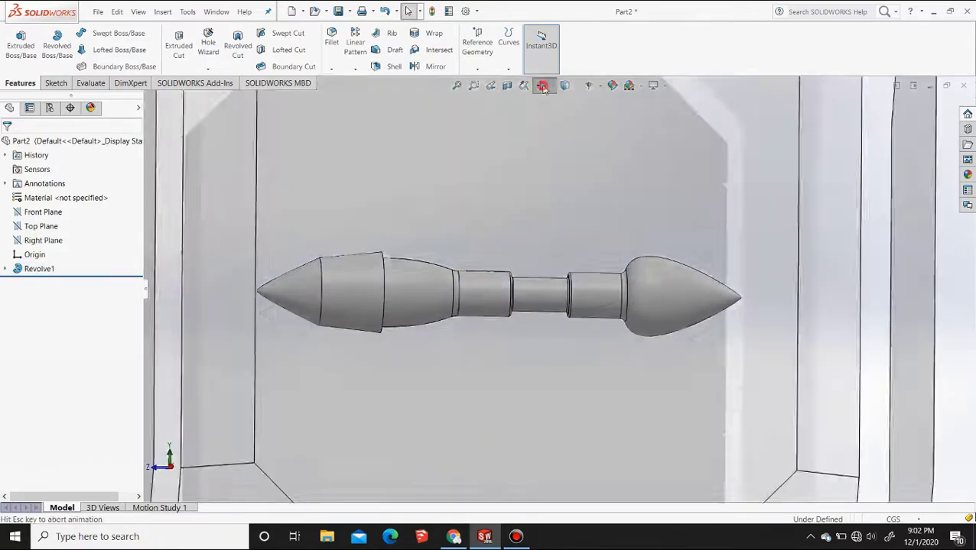
pyautogui.click(575, 135)
pyautogui.click(551, 423)
pyautogui.press('F2')
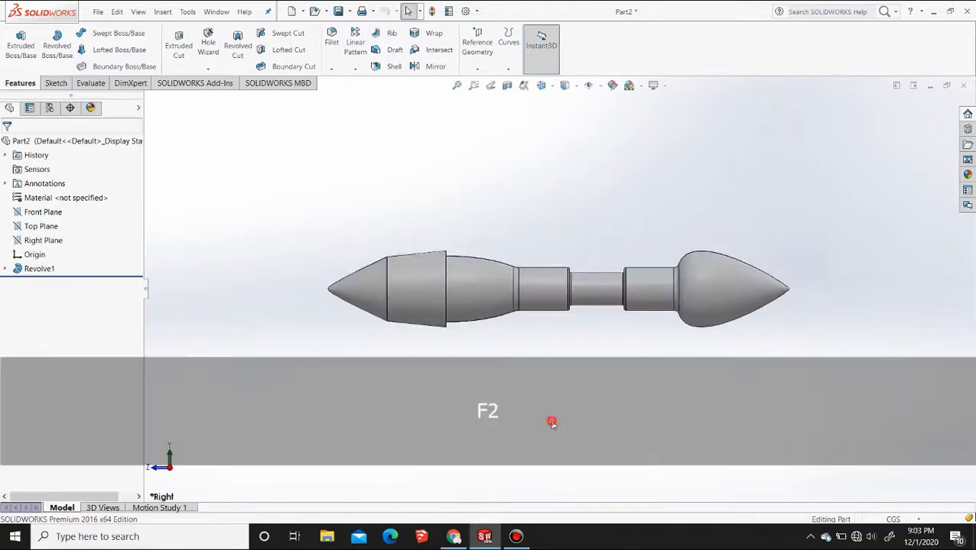
# Create a reference plane parallel to the Top Plane, offset 25 cm above it
pyautogui.click(40, 226)
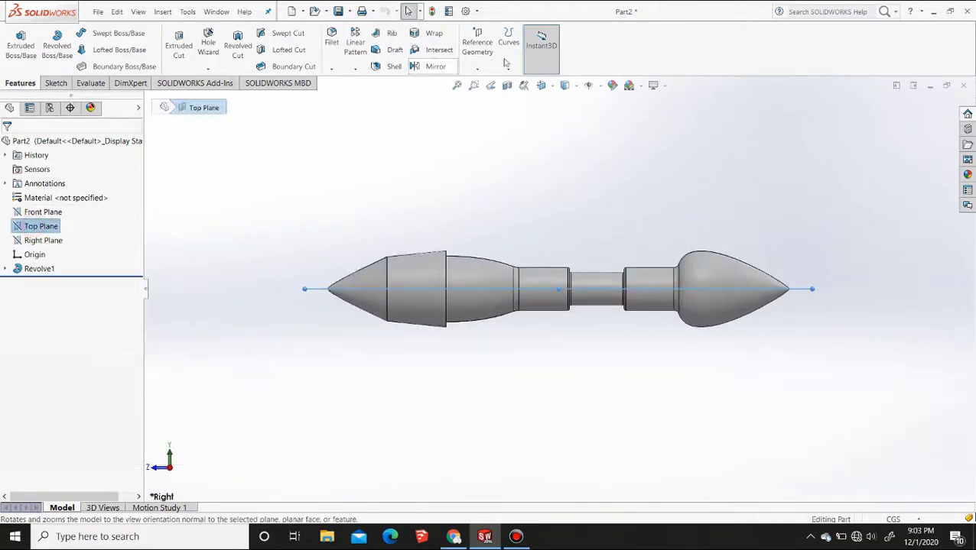
pyautogui.click(478, 68)
pyautogui.click(486, 84)
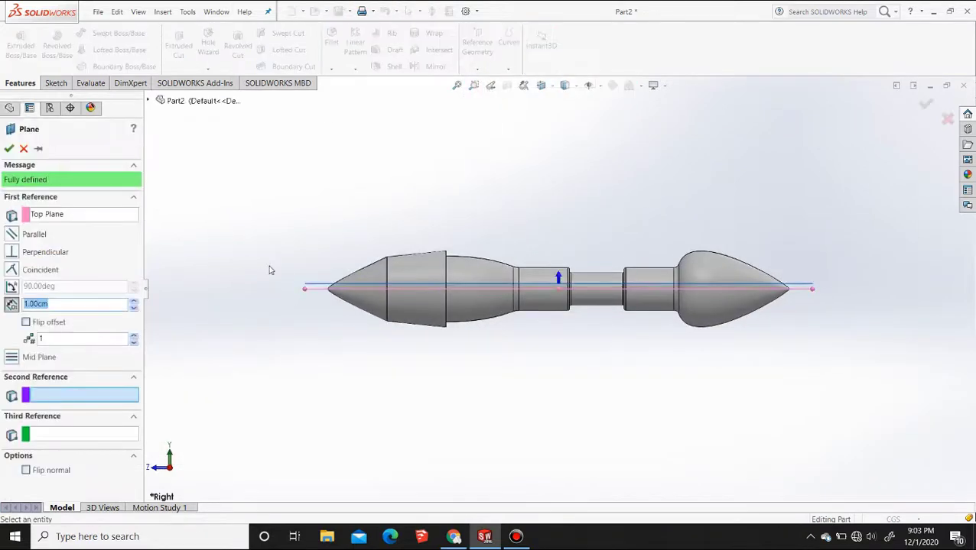
pyautogui.click(134, 301)
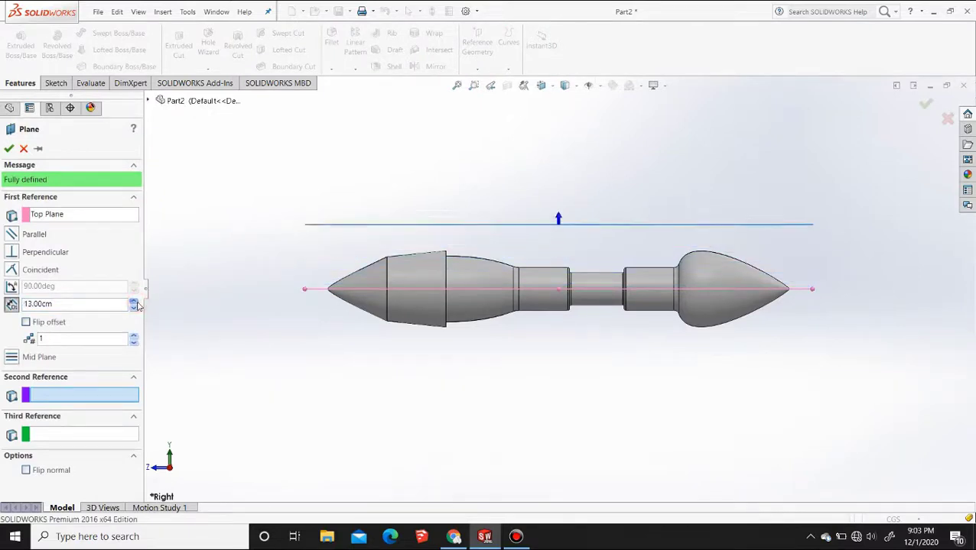
pyautogui.click(134, 301)
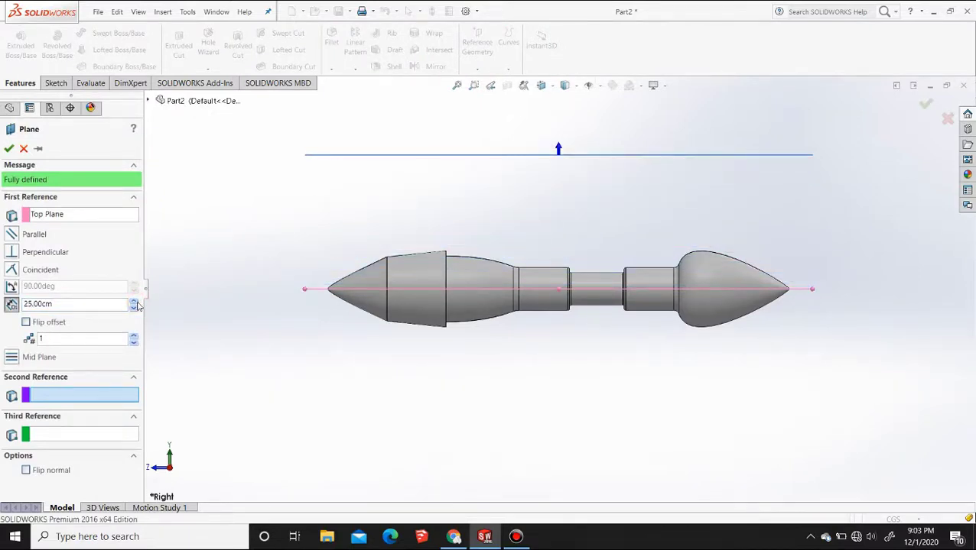
pyautogui.click(135, 309)
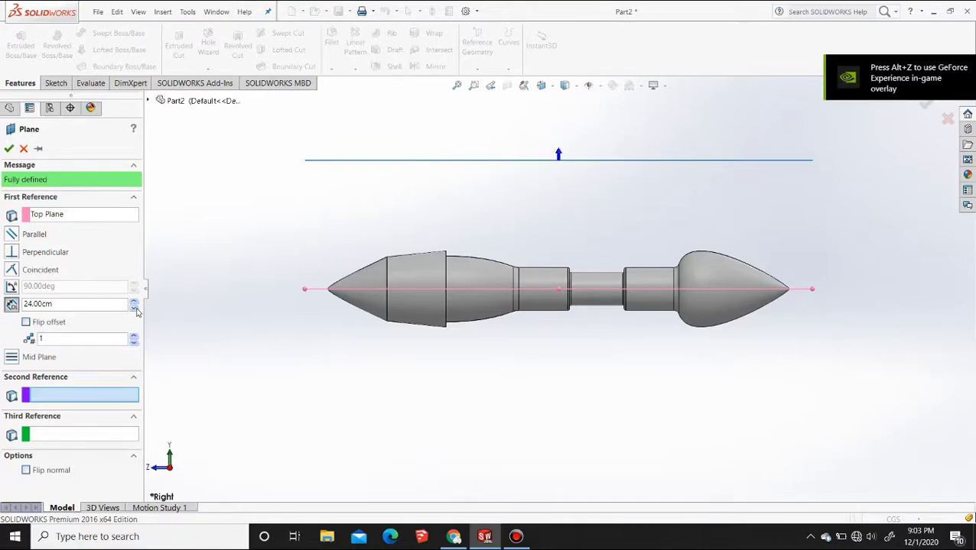
pyautogui.click(135, 302)
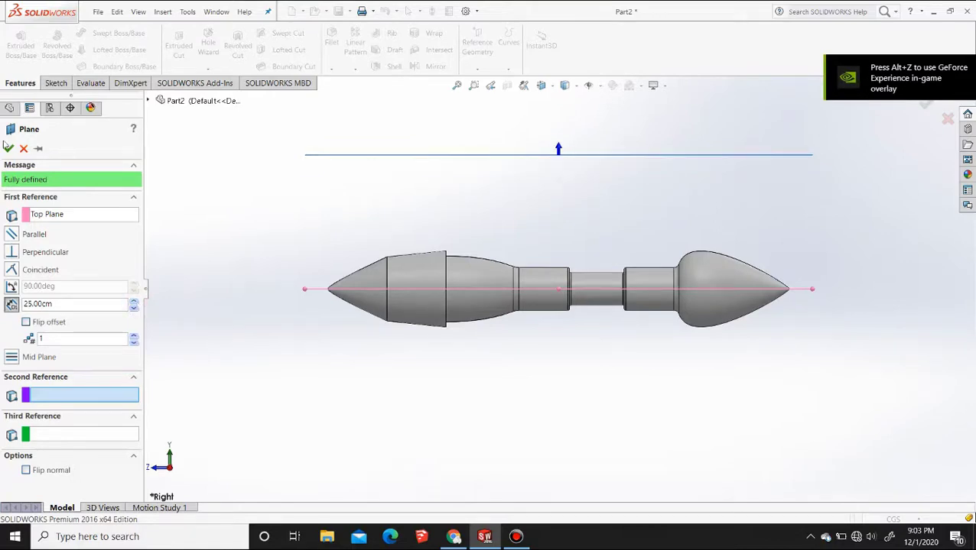
pyautogui.click(8, 147)
# Start a curve through XYZ points and browse to the Design folder on Local Disk (E:) for its point file
pyautogui.moveTo(357, 187); pyautogui.dragTo(426, 199, button='middle')
pyautogui.click(427, 198)
pyautogui.click(306, 209)
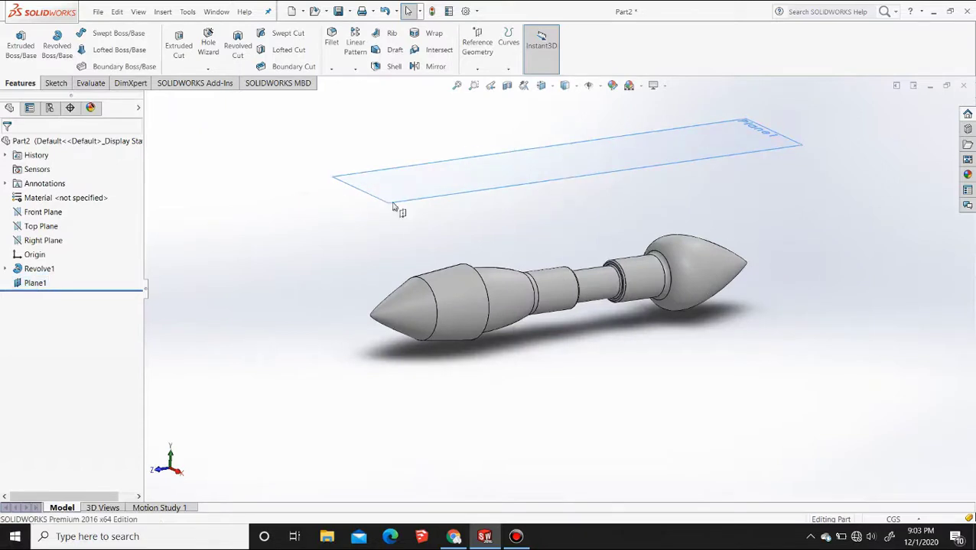
pyautogui.click(163, 12)
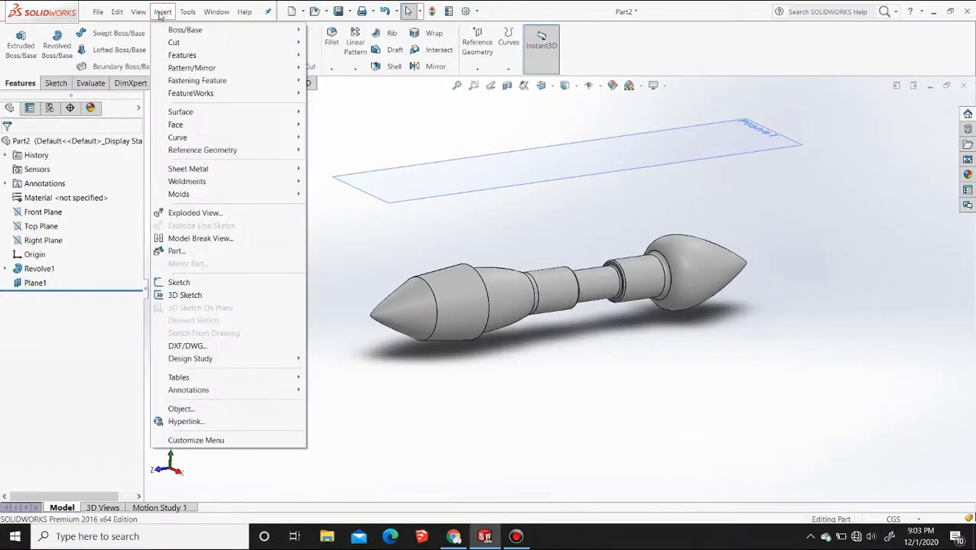
pyautogui.moveTo(237, 139)
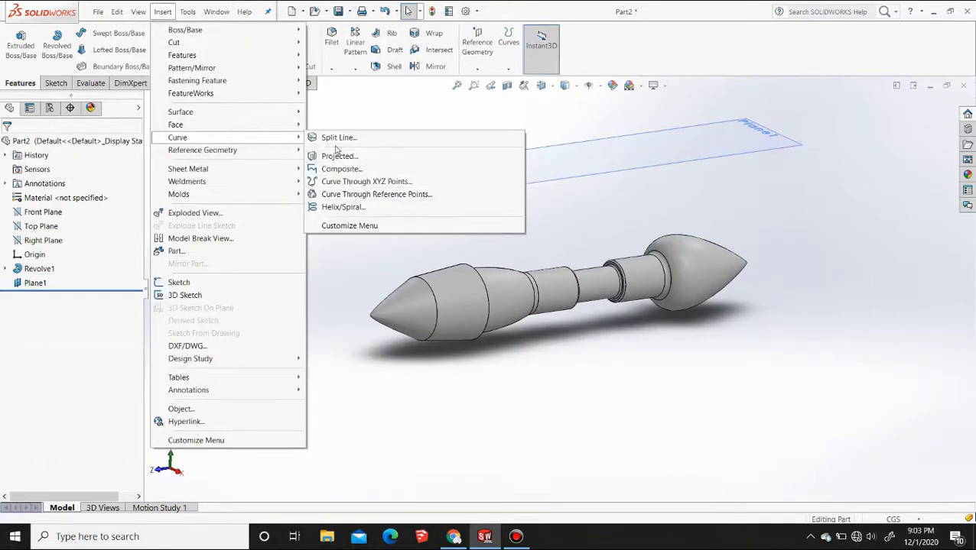
pyautogui.click(354, 182)
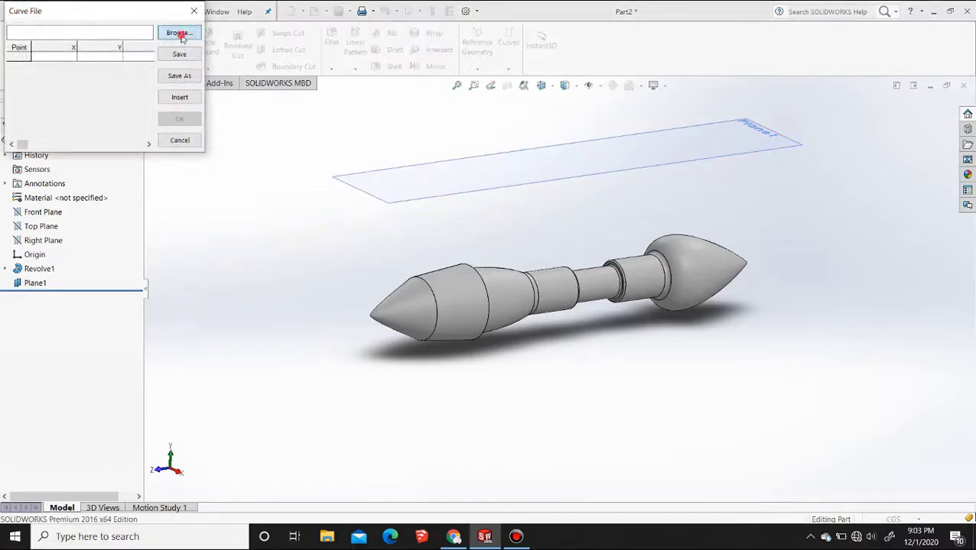
pyautogui.click(180, 34)
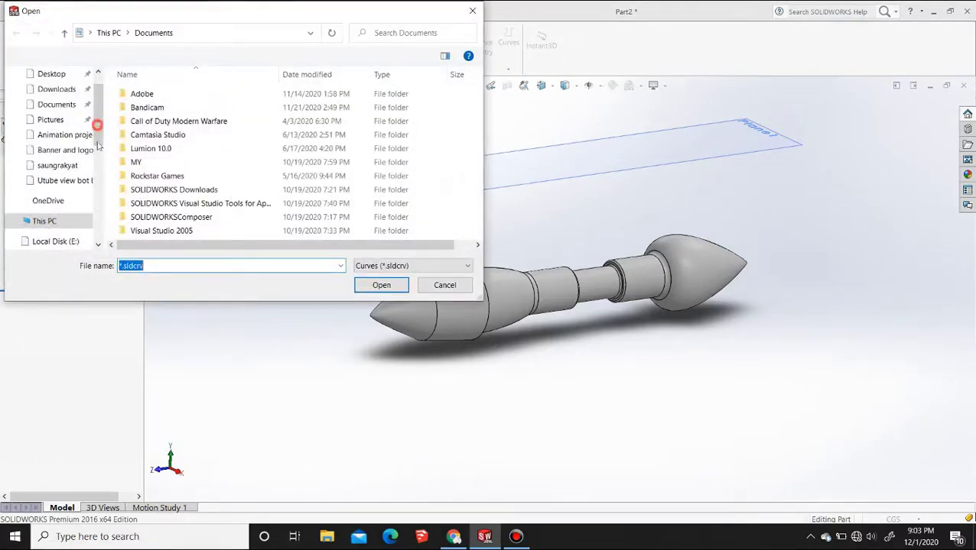
pyautogui.moveTo(100, 120); pyautogui.dragTo(105, 183)
pyautogui.click(63, 162)
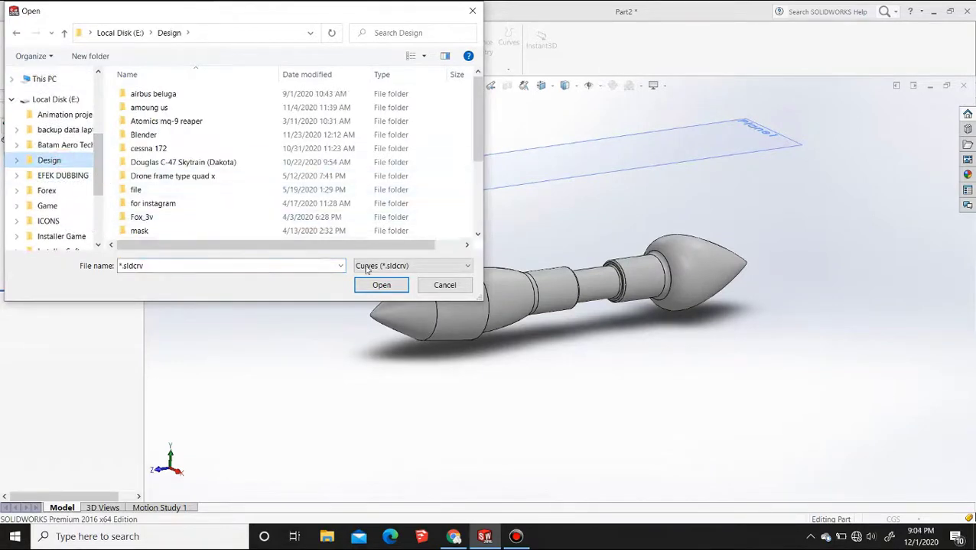
# Create the curve from the text file "S7055 (10.5%) Flat-Bottomed (s7055-il)"
pyautogui.click(446, 265)
pyautogui.click(401, 277)
pyautogui.moveTo(475, 119); pyautogui.dragTo(476, 197)
pyautogui.click(176, 232)
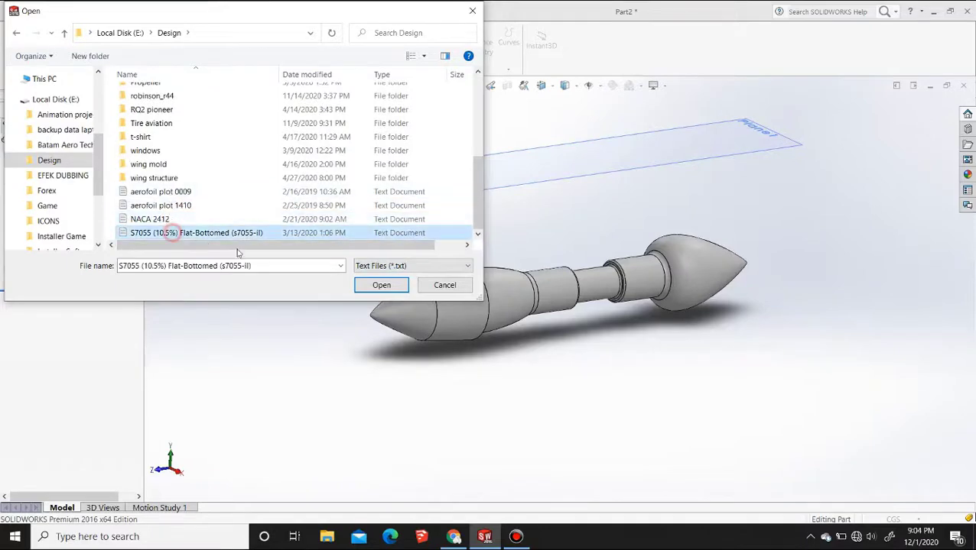
pyautogui.click(380, 284)
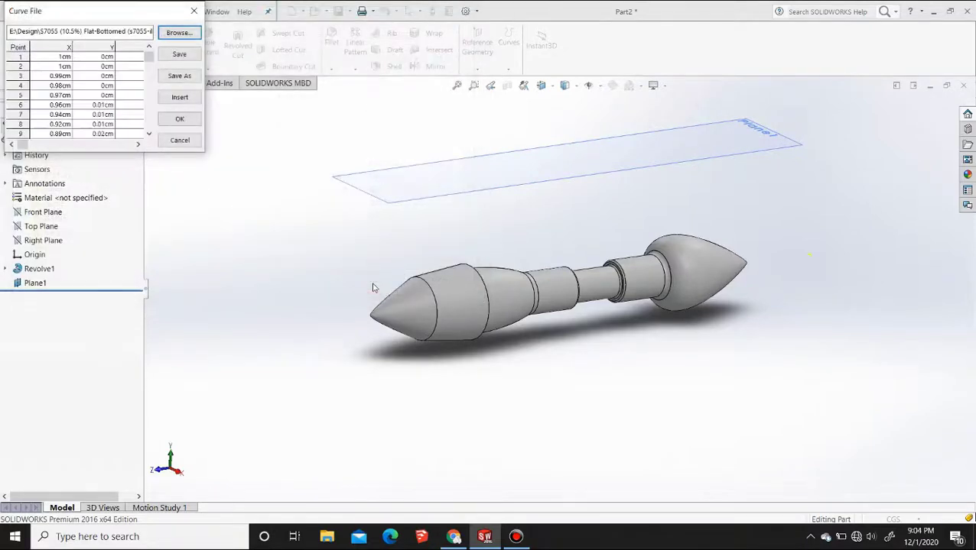
pyautogui.click(182, 120)
# Try to make an intersection curve from the small imported airfoil curve in a new 3D sketch
pyautogui.scroll(-5, 436, 316)
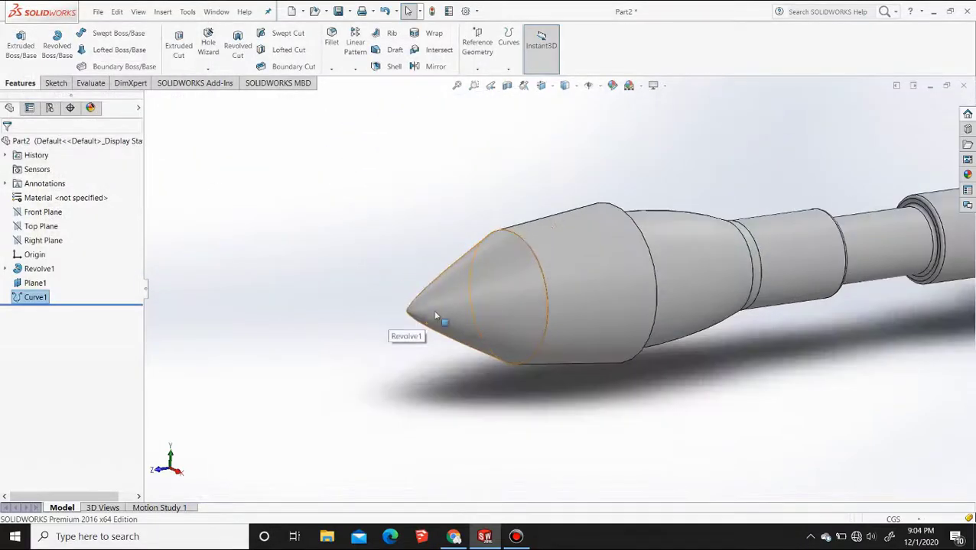
pyautogui.scroll(6, 464, 318)
pyautogui.scroll(2, 841, 275)
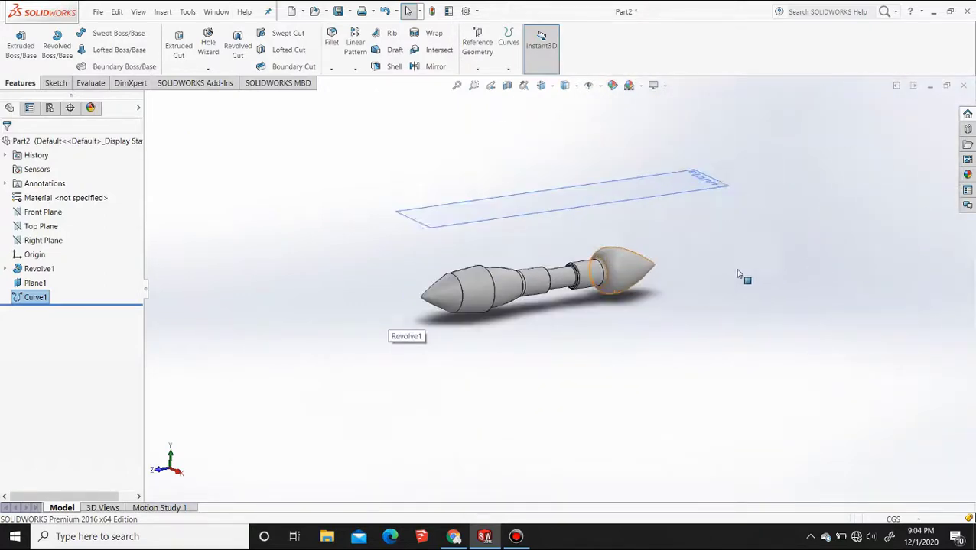
pyautogui.scroll(-12, 841, 260)
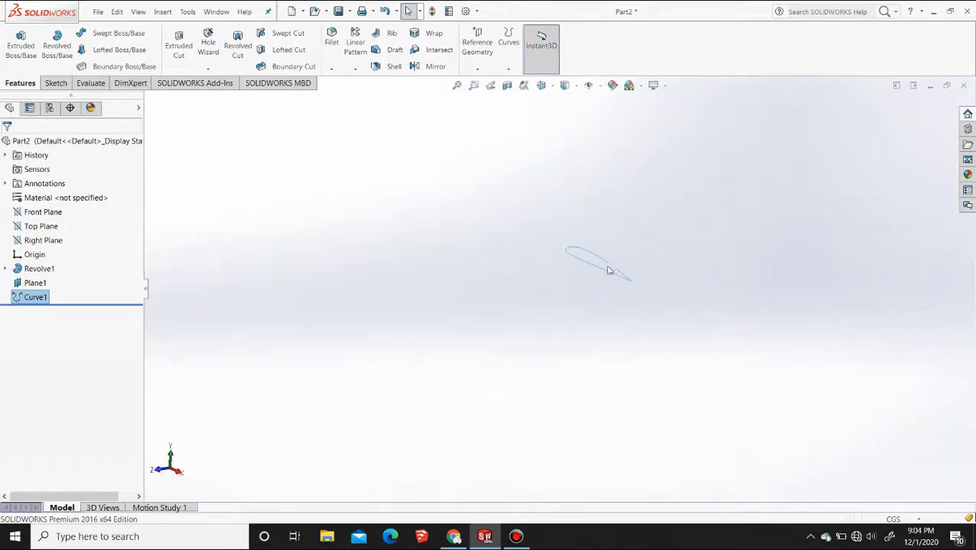
pyautogui.click(609, 269)
pyautogui.click(449, 216)
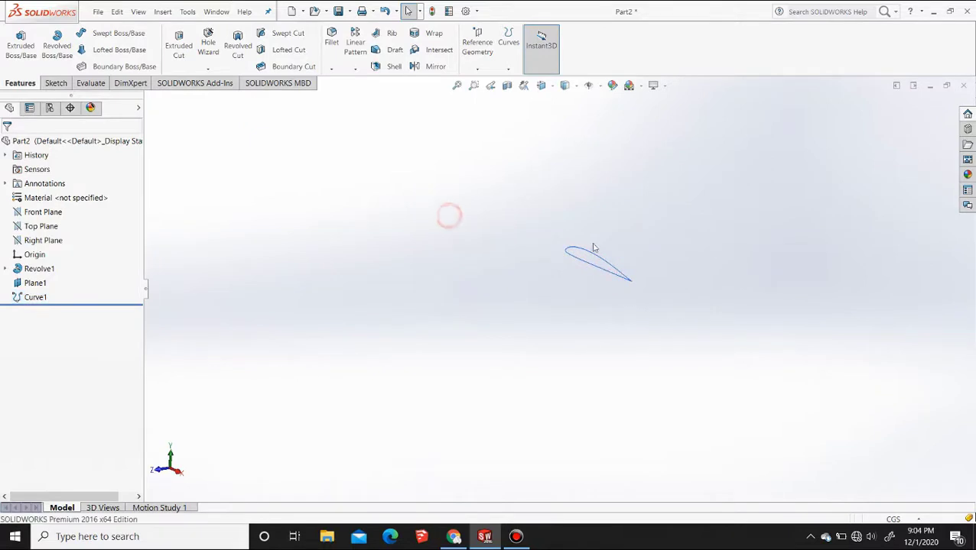
pyautogui.click(594, 253)
pyautogui.click(54, 83)
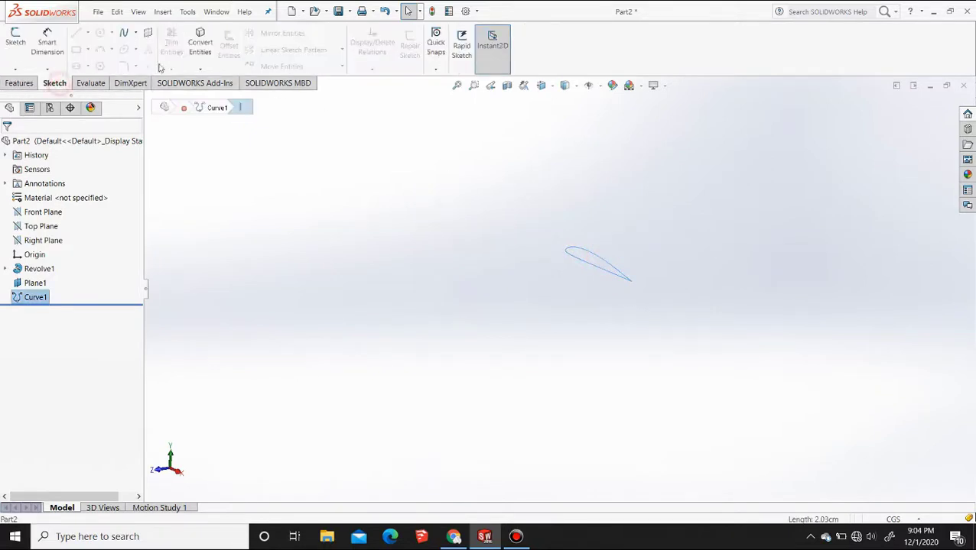
pyautogui.click(202, 71)
pyautogui.click(216, 79)
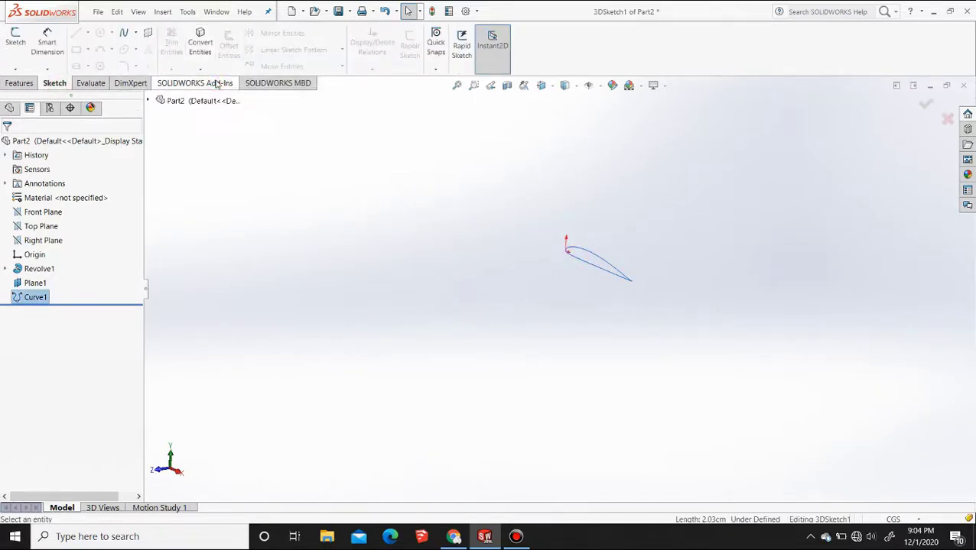
pyautogui.click(591, 253)
# Convert the airfoil curve into an entity of the open 3D sketch and exit the sketch
pyautogui.click(201, 49)
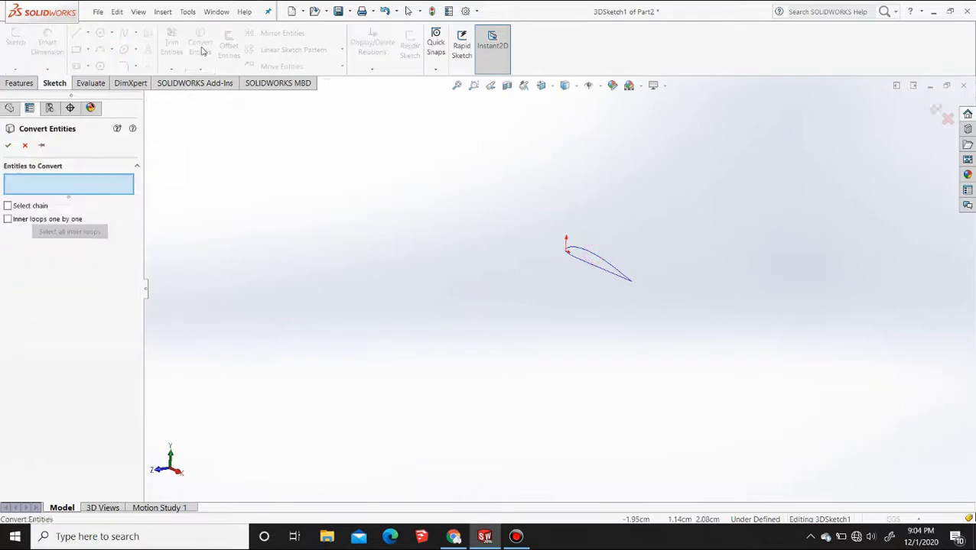
pyautogui.click(606, 264)
pyautogui.press('Return')
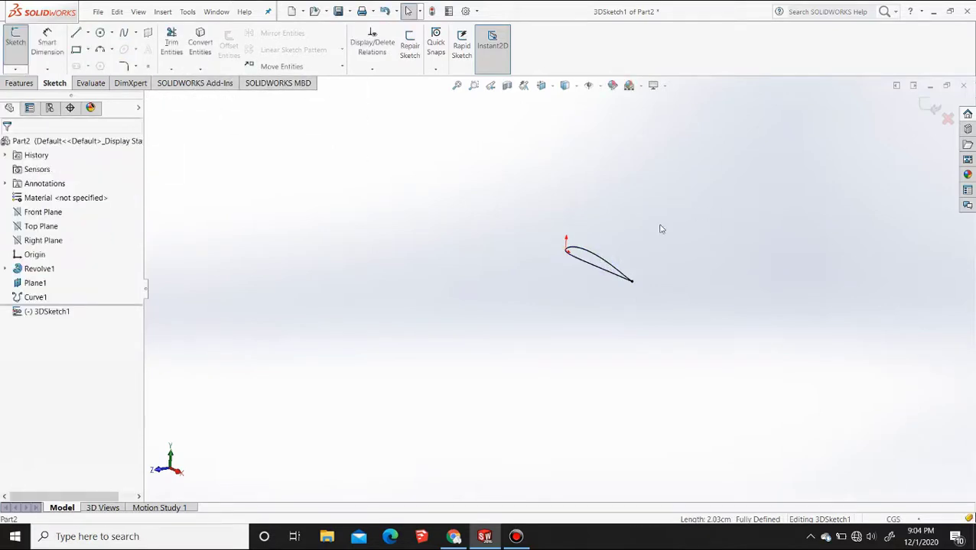
pyautogui.click(928, 106)
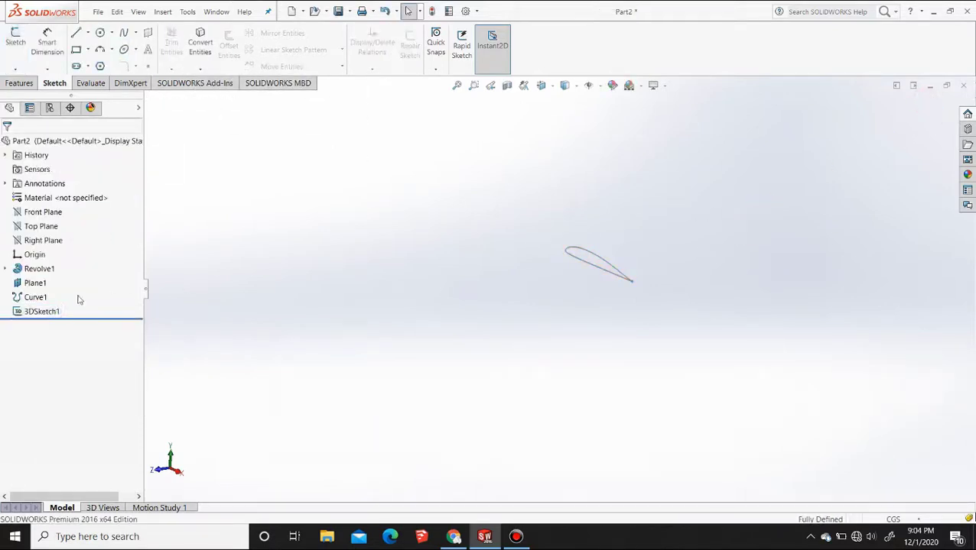
# Copy the airfoil 3D sketch and paste it into a new sketch on the offset plane above the body, working in the Top view
pyautogui.click(42, 312)
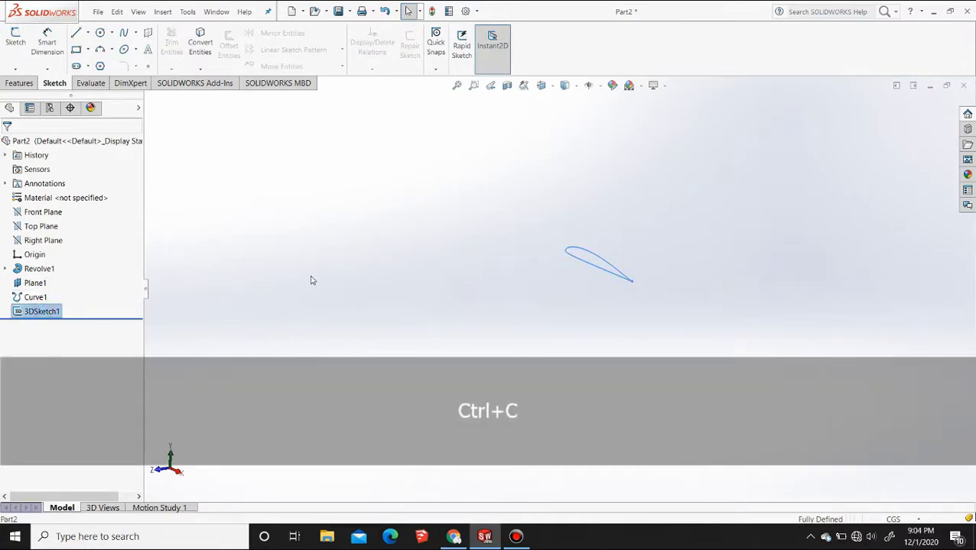
pyautogui.click(312, 281)
pyautogui.scroll(-3, 389, 279)
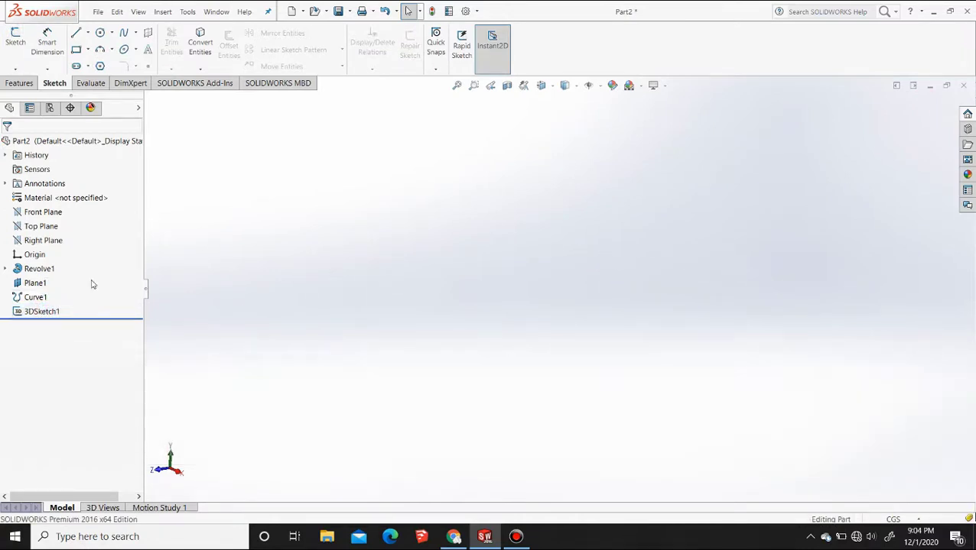
pyautogui.click(456, 85)
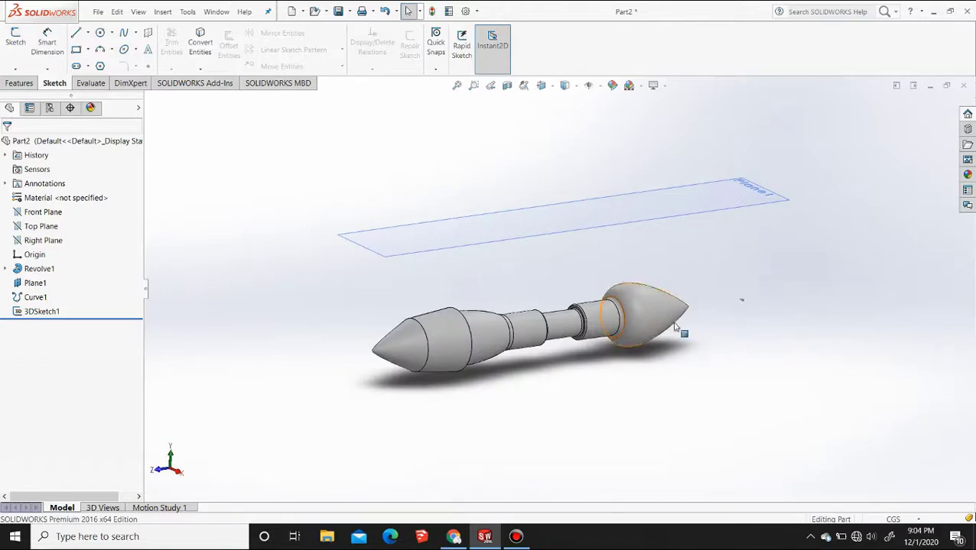
pyautogui.scroll(-2, 644, 356)
pyautogui.click(350, 281)
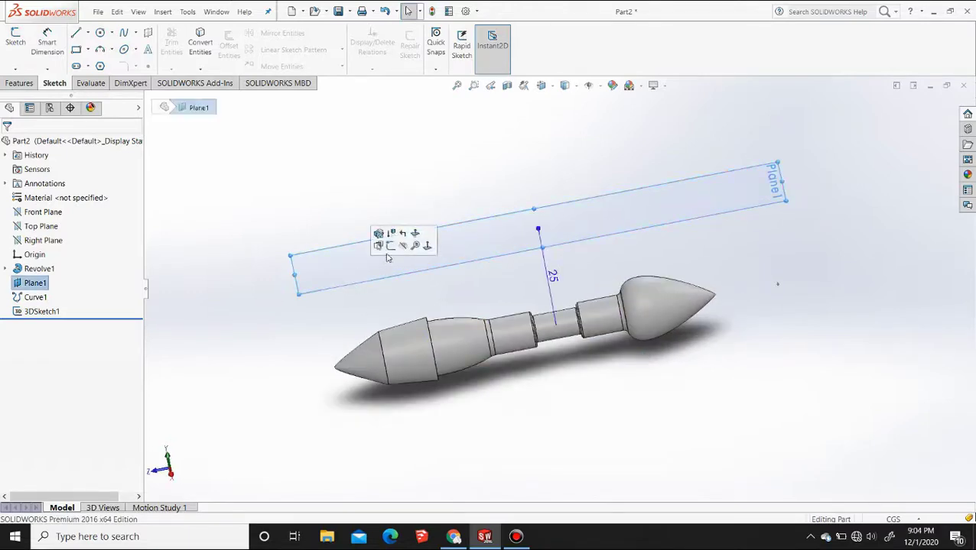
pyautogui.click(402, 244)
pyautogui.click(540, 86)
pyautogui.click(548, 102)
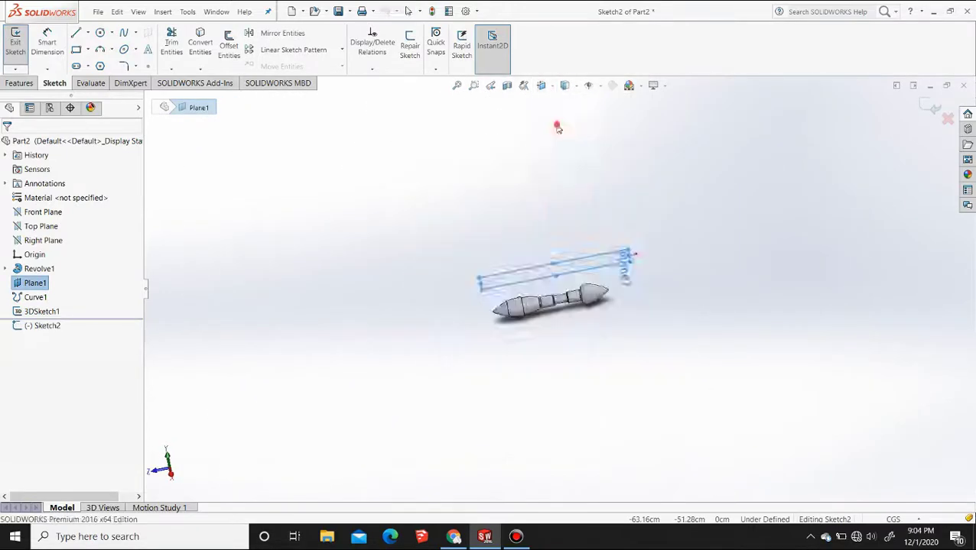
pyautogui.scroll(-5, 570, 390)
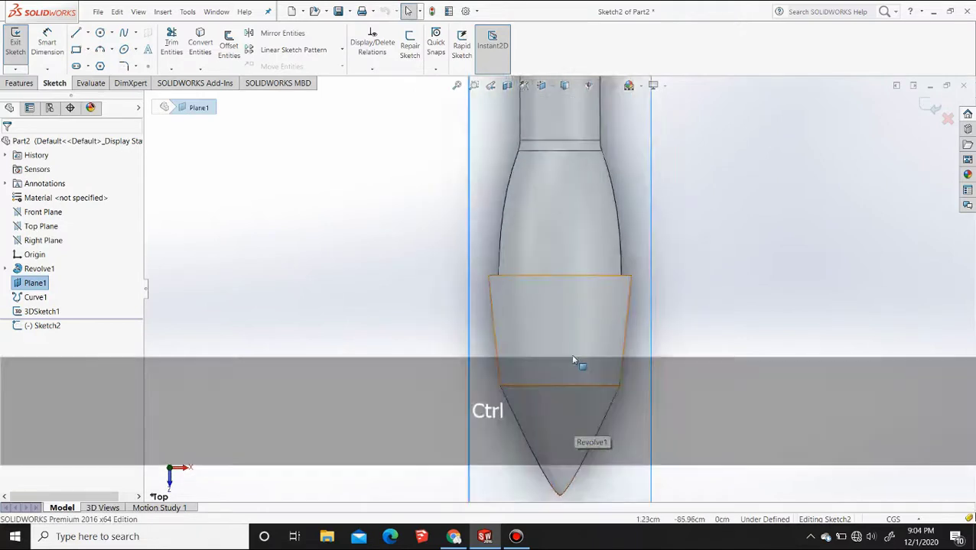
pyautogui.hotkey('ctrl', 'v')
# Move the pasted airfoil by its trailing-edge point onto the body's centreline, just inside the wide edge of the tapered section
pyautogui.scroll(-3, 499, 393)
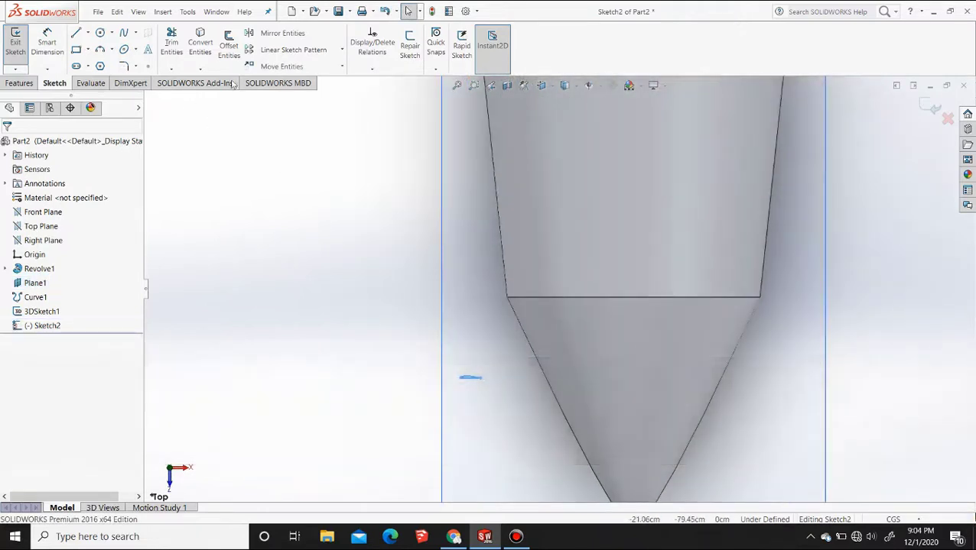
pyautogui.click(281, 67)
pyautogui.click(480, 380)
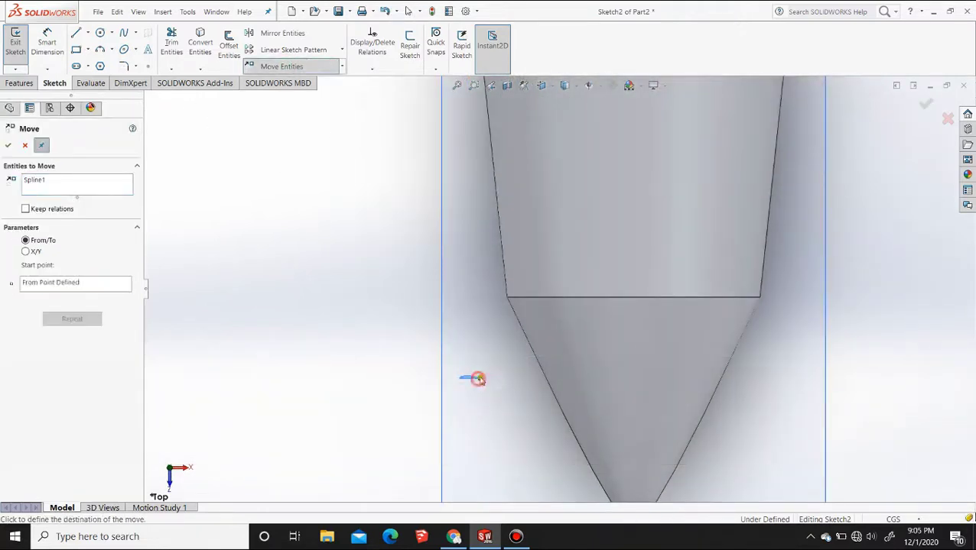
pyautogui.scroll(-2, 638, 195)
pyautogui.scroll(2, 631, 222)
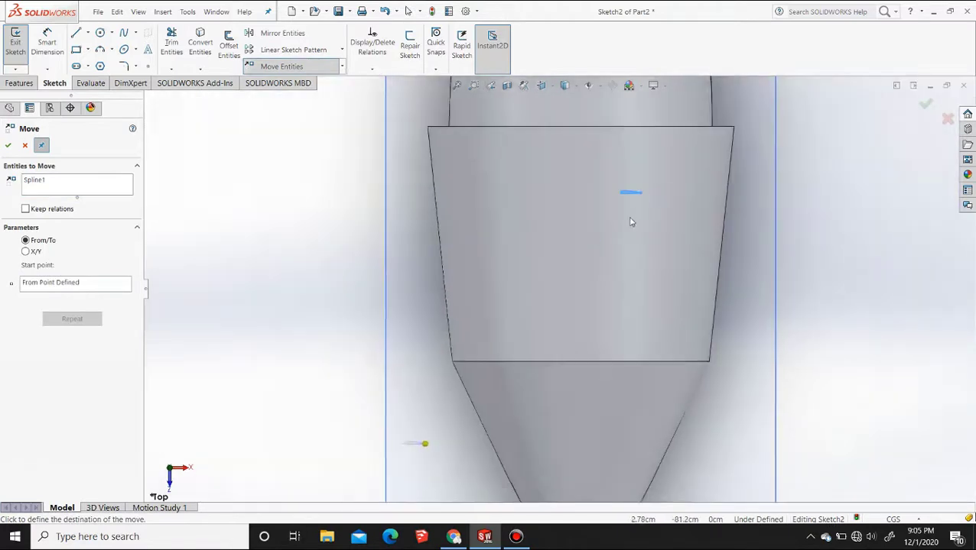
pyautogui.click(580, 138)
pyautogui.scroll(3, 583, 146)
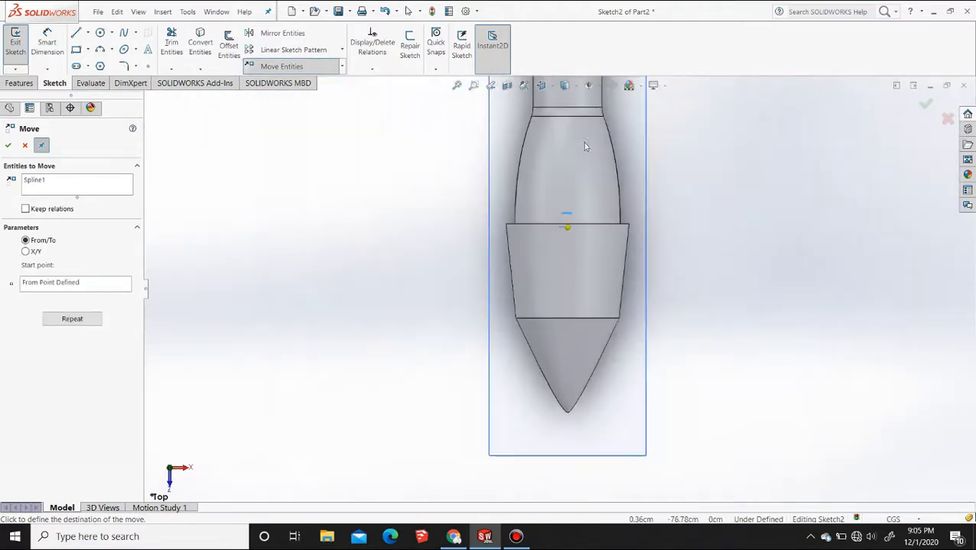
pyautogui.scroll(-5, 565, 229)
pyautogui.scroll(-3, 558, 287)
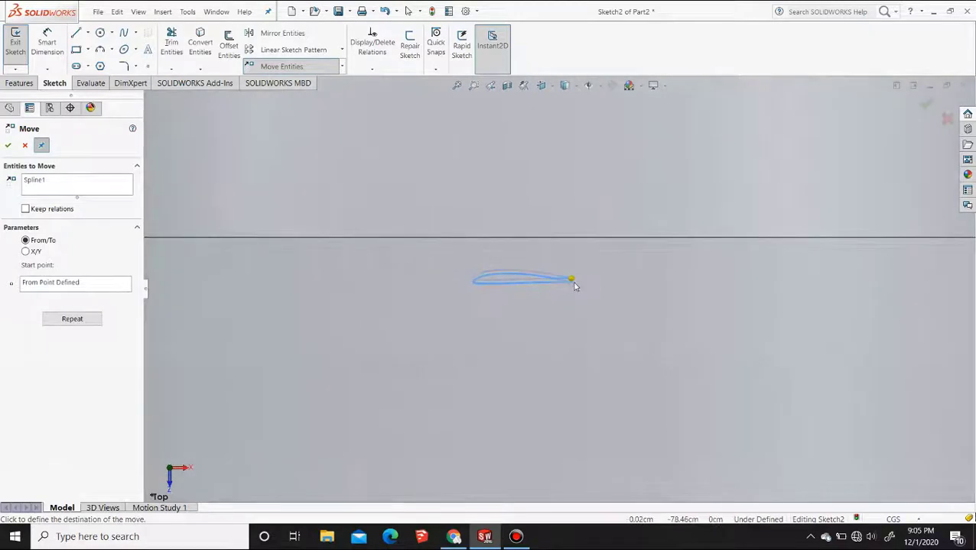
pyautogui.press('Escape')
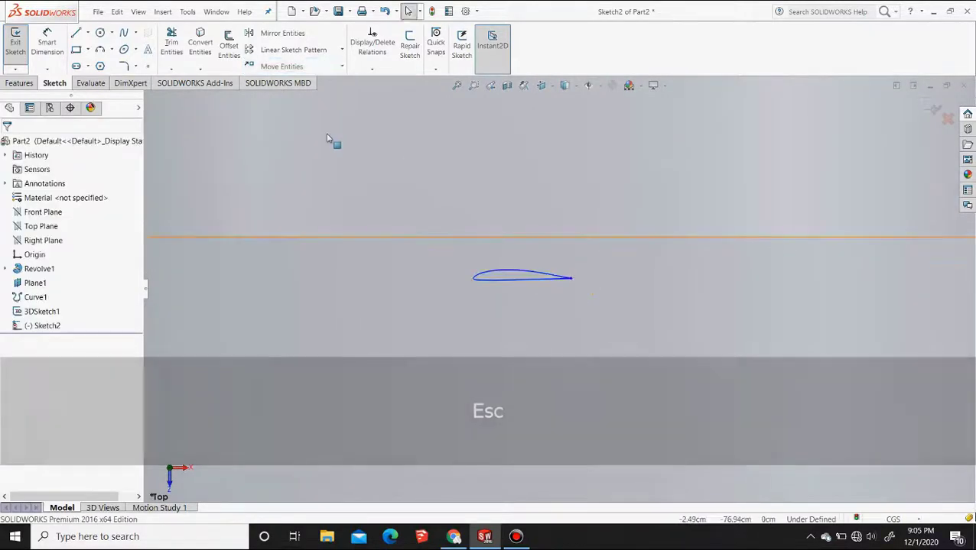
# Rotate the airfoil spline 90 degrees about its trailing-edge point
pyautogui.click(341, 67)
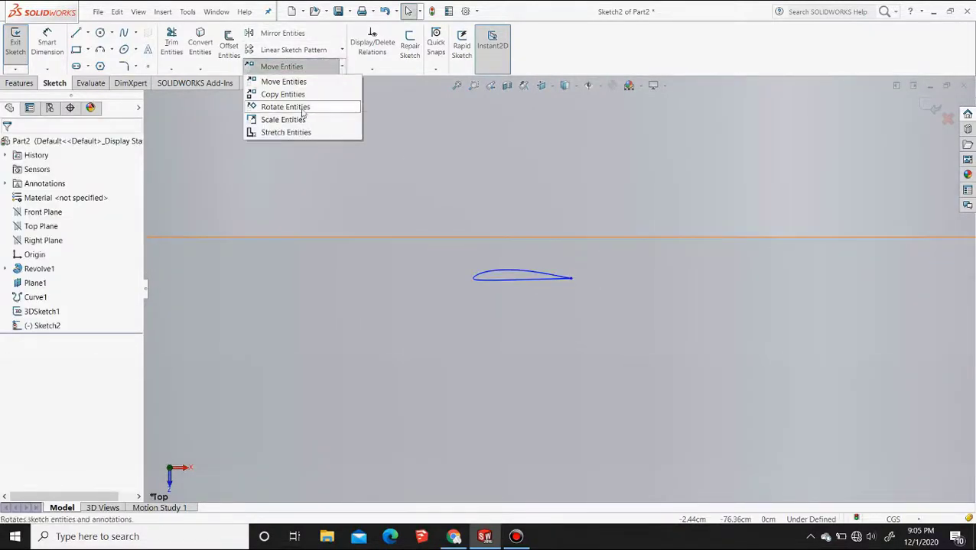
pyautogui.click(523, 274)
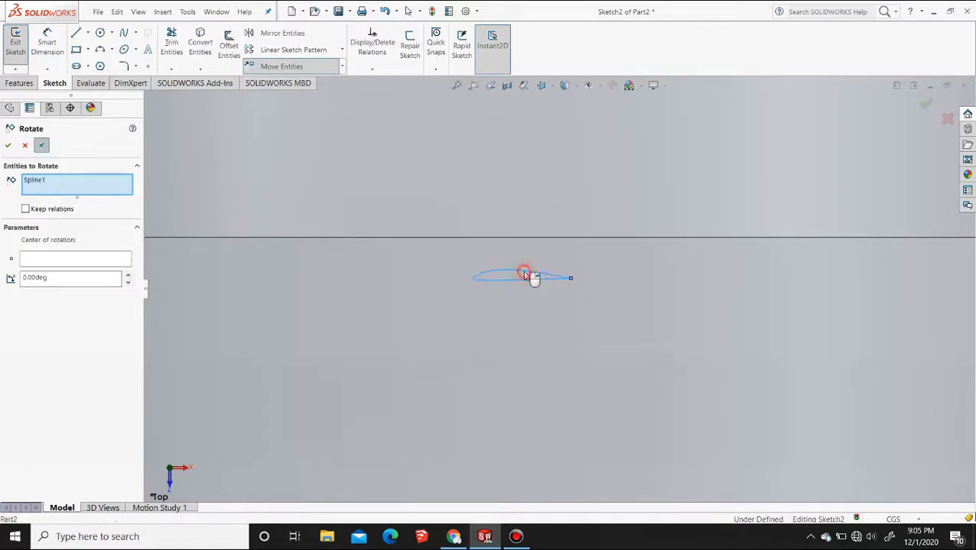
pyautogui.click(572, 278)
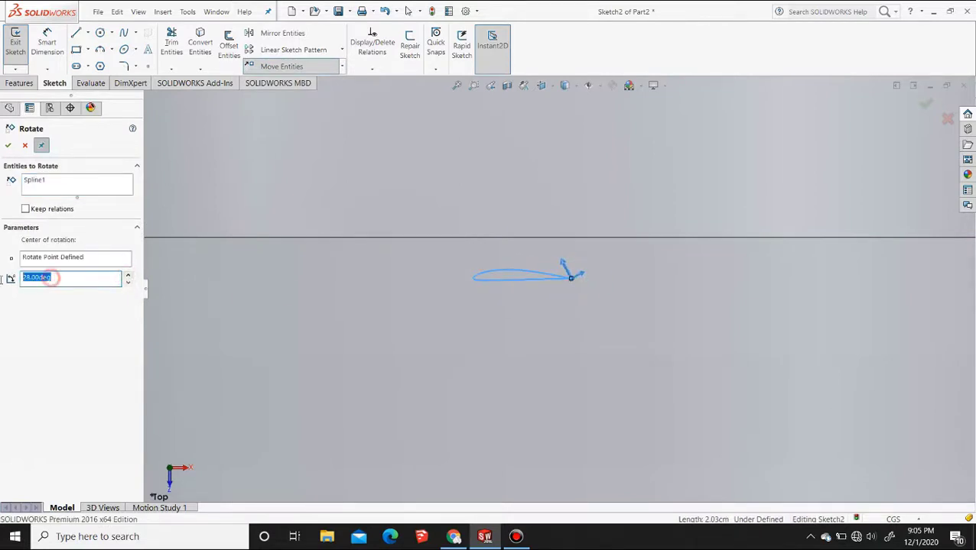
pyautogui.write('90')
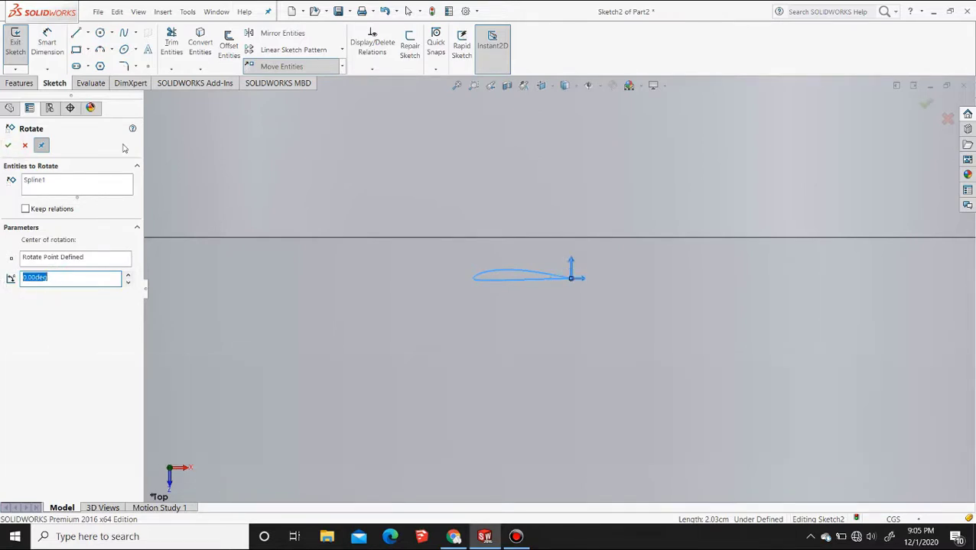
pyautogui.click(24, 146)
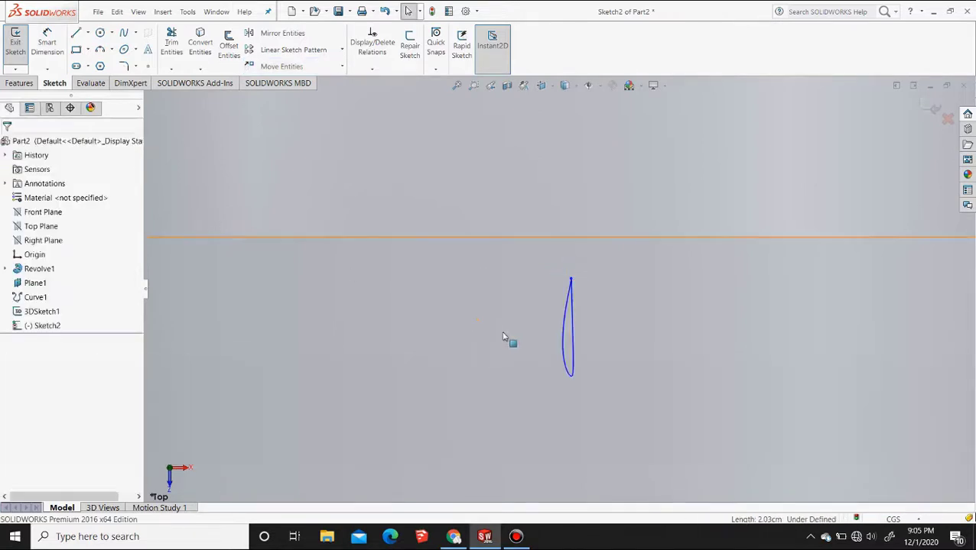
# Scale the airfoil spline by a factor of 6 about its trailing-edge point
pyautogui.click(572, 324)
pyautogui.click(342, 67)
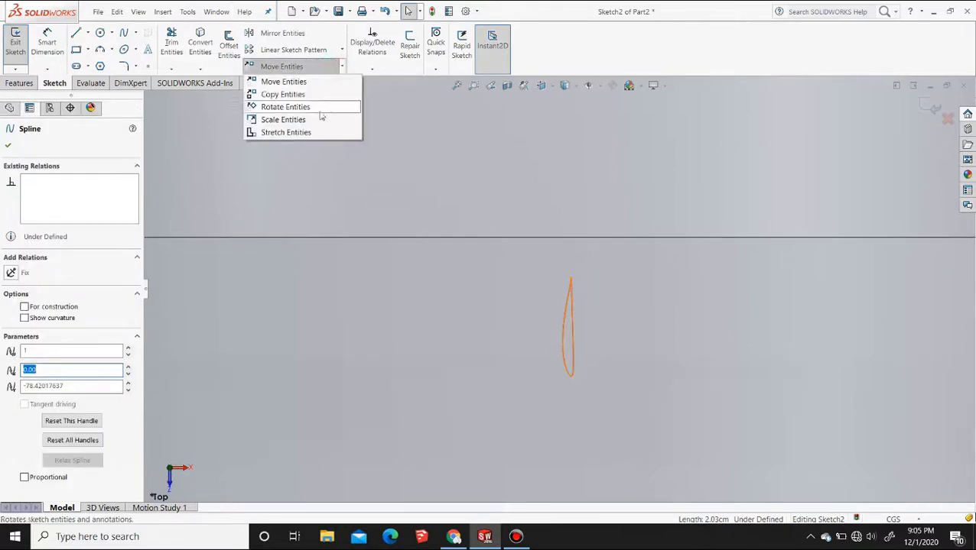
pyautogui.click(300, 120)
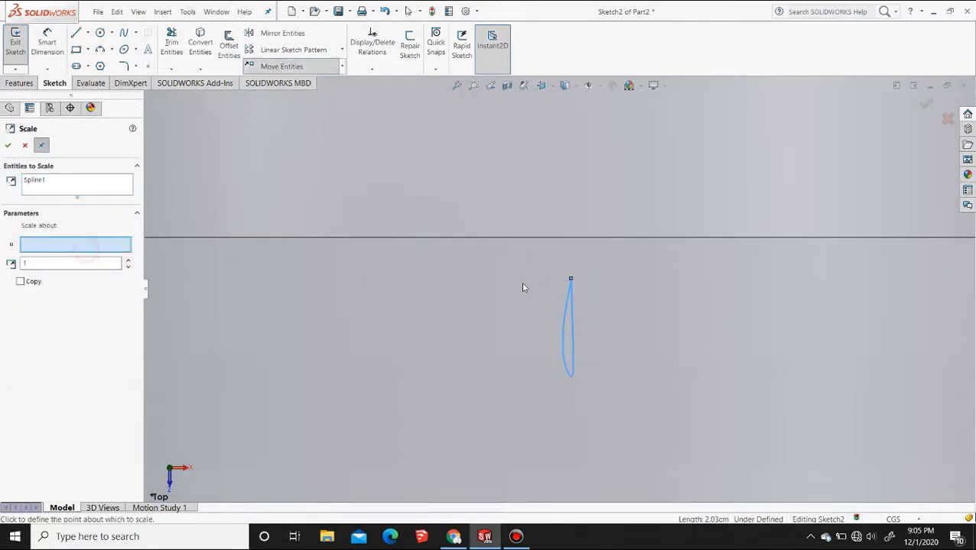
pyautogui.click(571, 280)
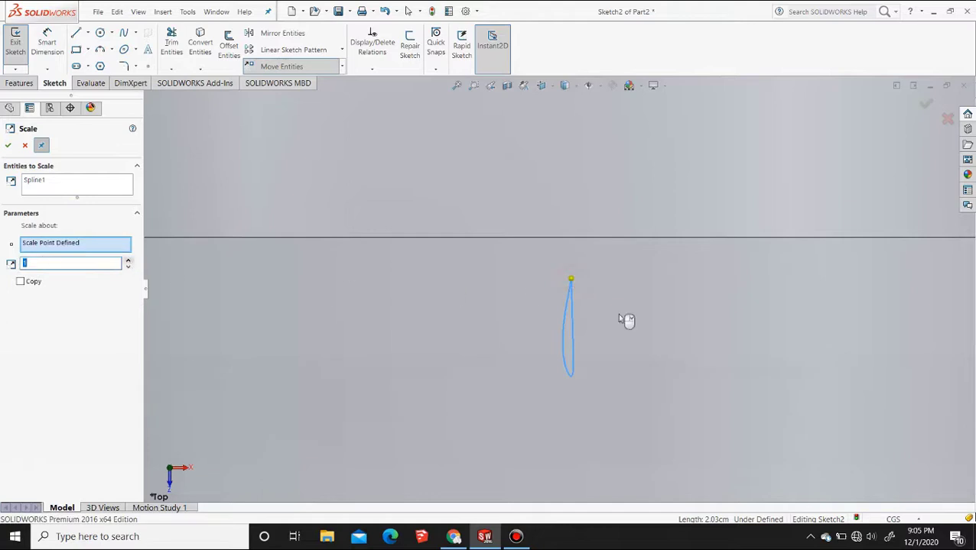
pyautogui.scroll(5, 626, 321)
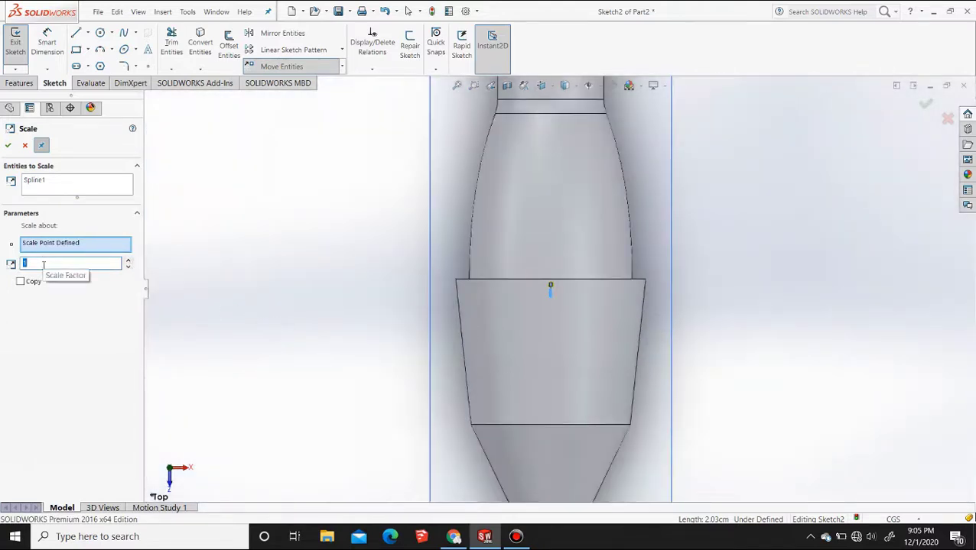
pyautogui.write('6')
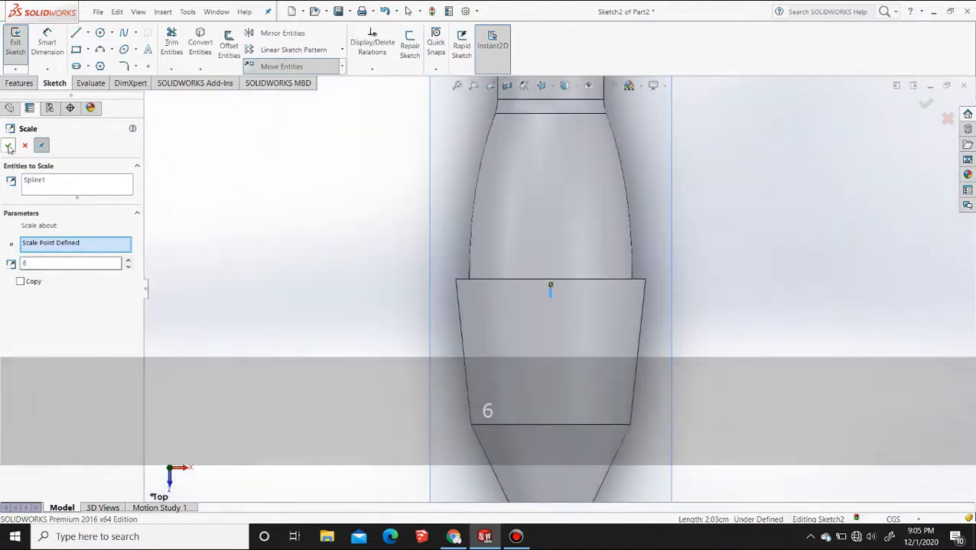
pyautogui.click(9, 146)
pyautogui.click(23, 147)
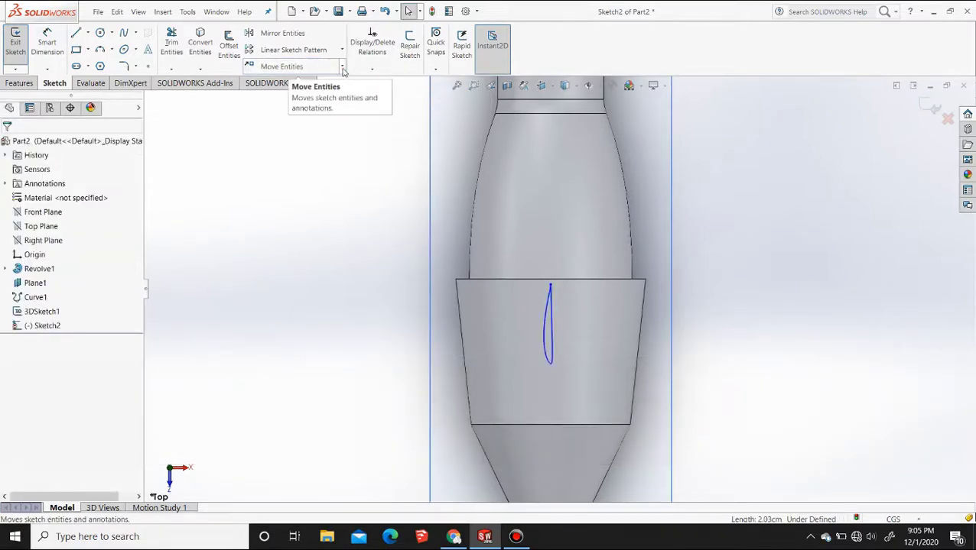
# Enlarge the airfoil spline again about its trailing-edge point until it nearly spans the tapered section's length
pyautogui.click(299, 70)
pyautogui.click(302, 120)
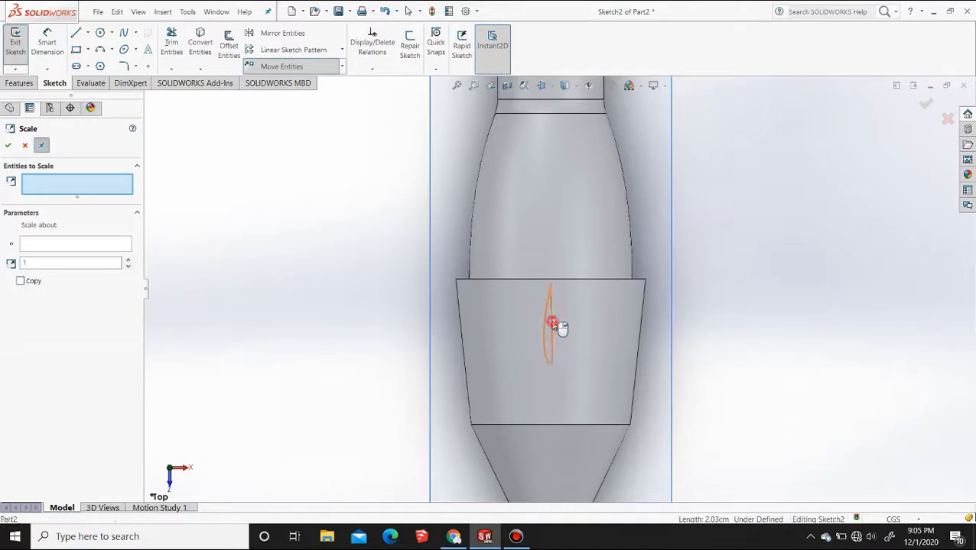
pyautogui.click(555, 325)
pyautogui.click(549, 286)
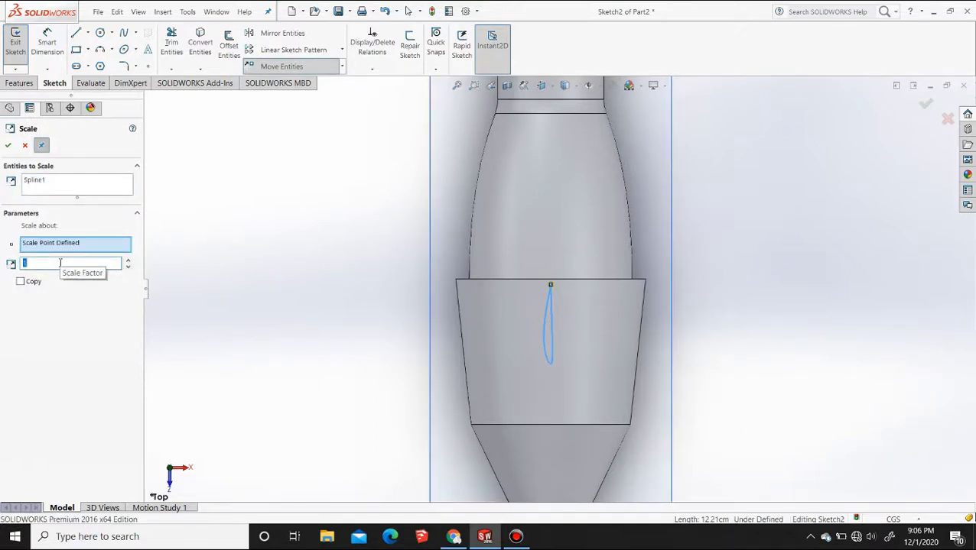
pyautogui.write('1')
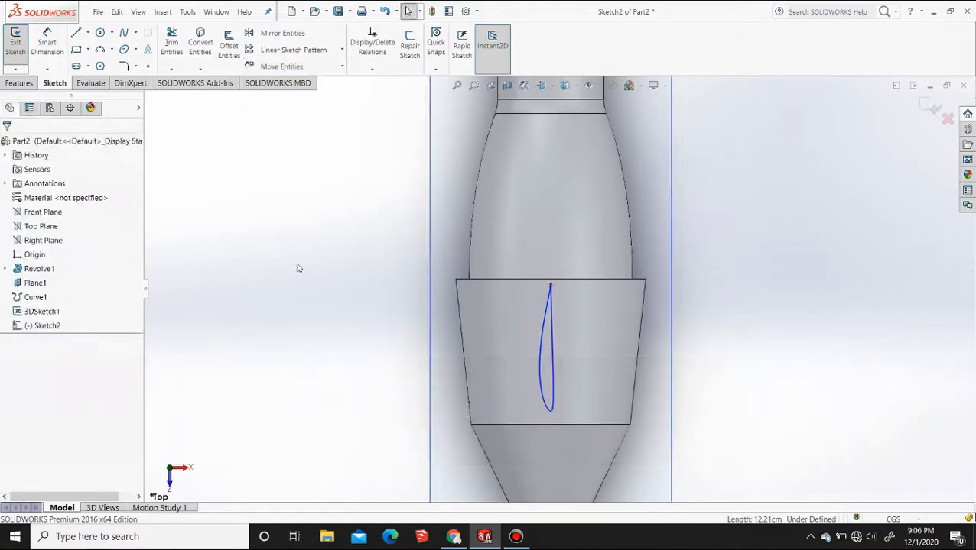
# Rotate the enlarged airfoil spline by -45 degrees about its trailing-edge point
pyautogui.click(553, 342)
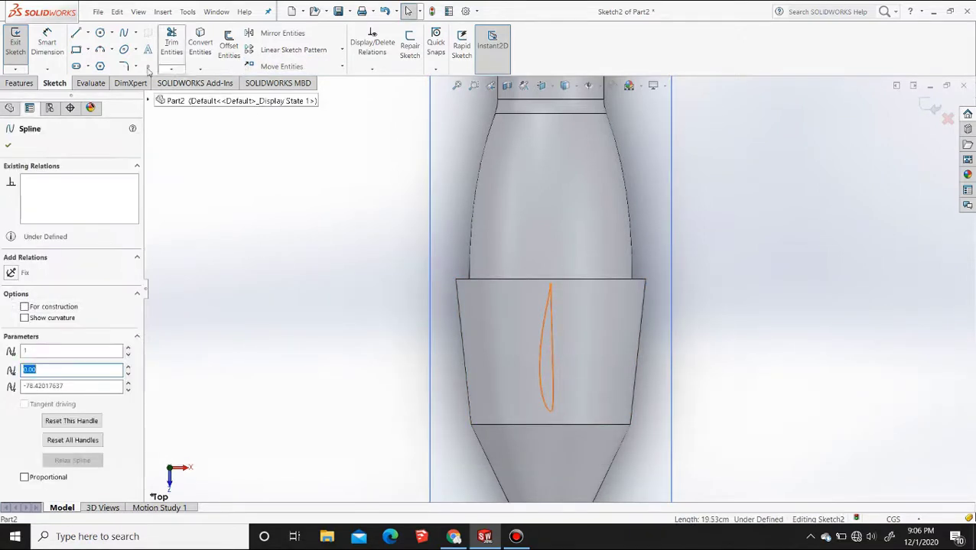
pyautogui.click(341, 67)
pyautogui.click(287, 107)
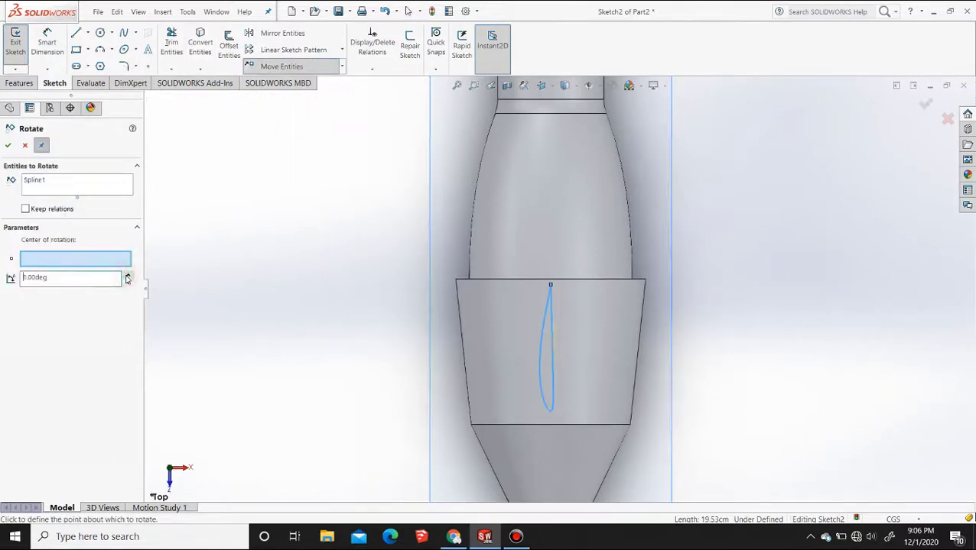
pyautogui.click(550, 287)
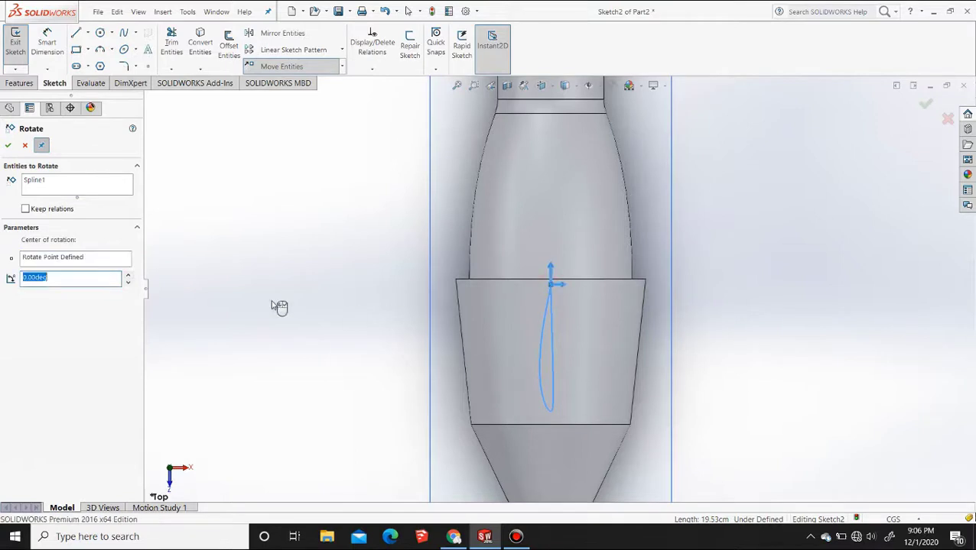
pyautogui.click(129, 276)
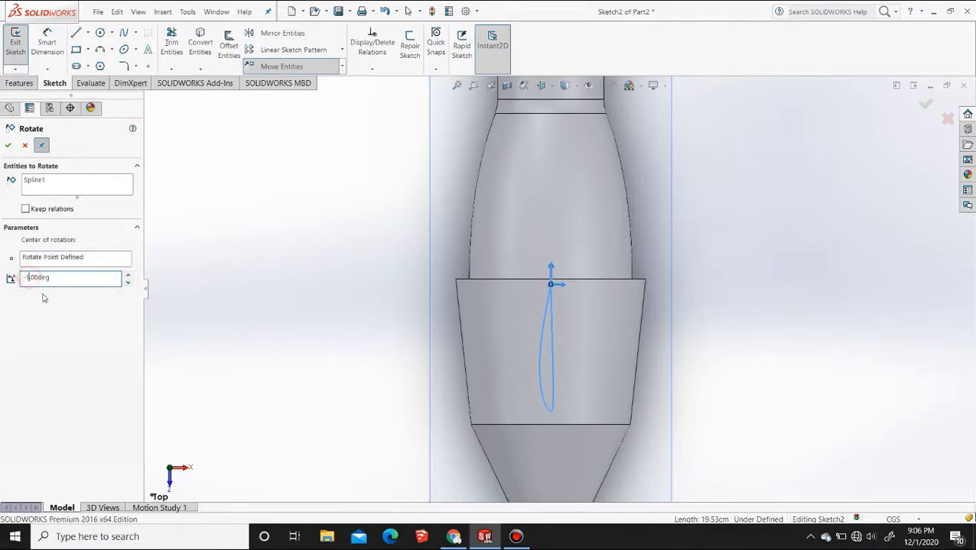
pyautogui.press('BackSpace')
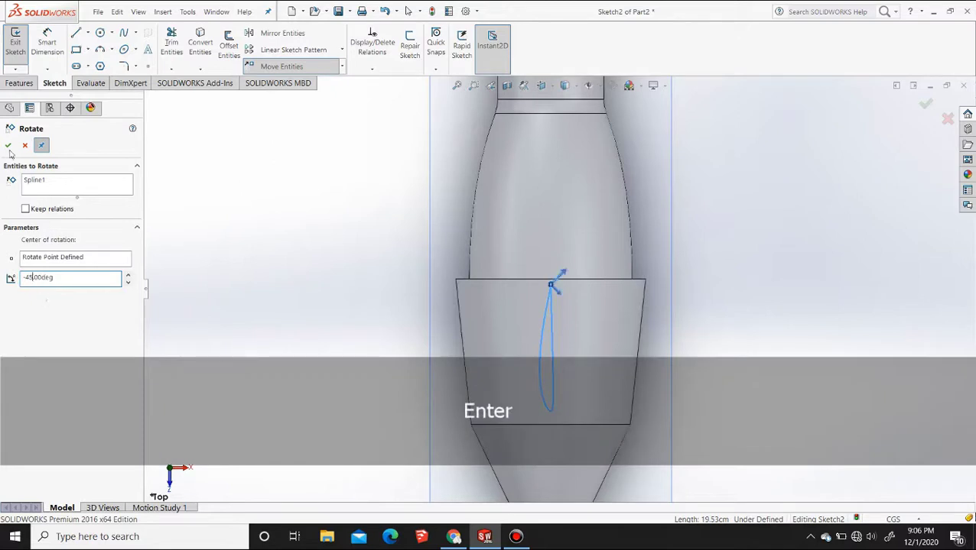
pyautogui.click(7, 145)
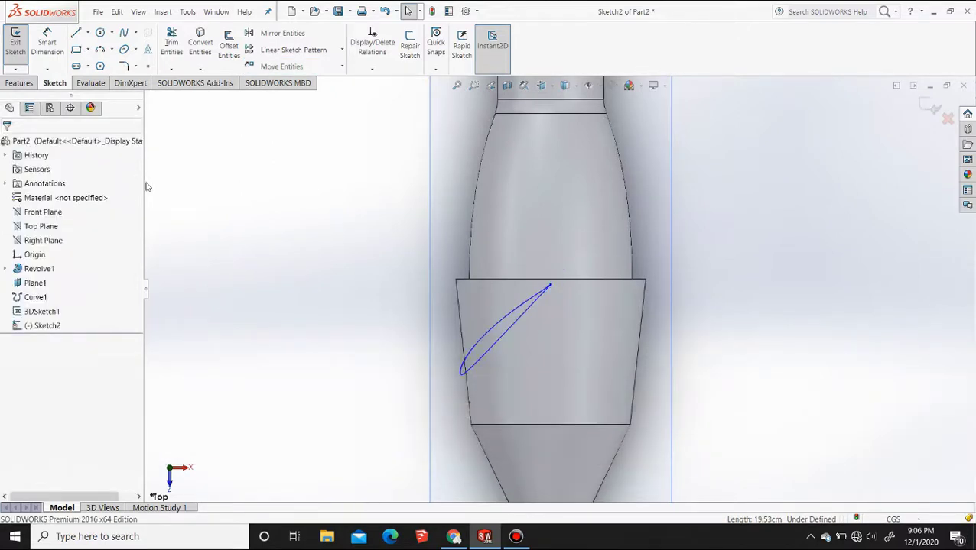
# Move the angled airfoil by its trailing-edge point so the whole profile lies centred over the tapered section
pyautogui.click(310, 66)
pyautogui.click(512, 330)
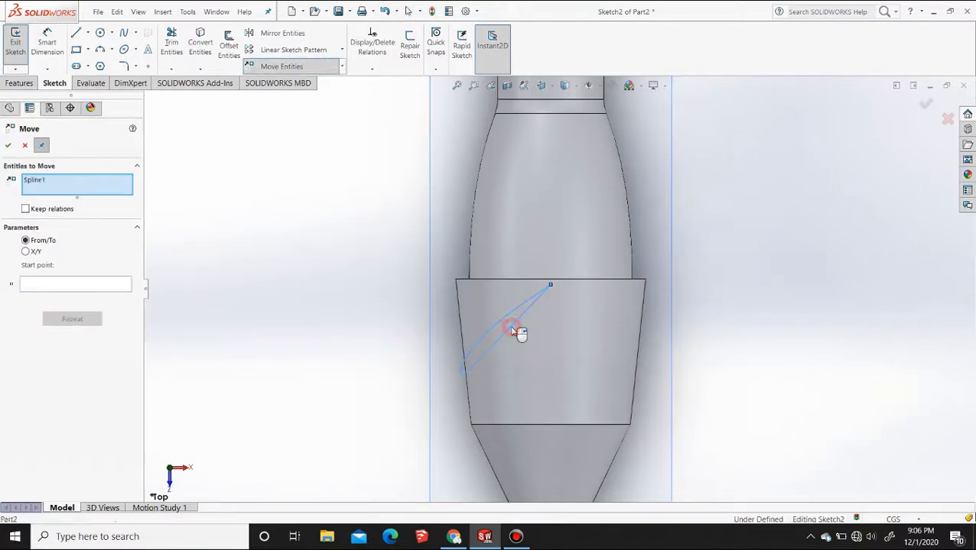
pyautogui.click(550, 286)
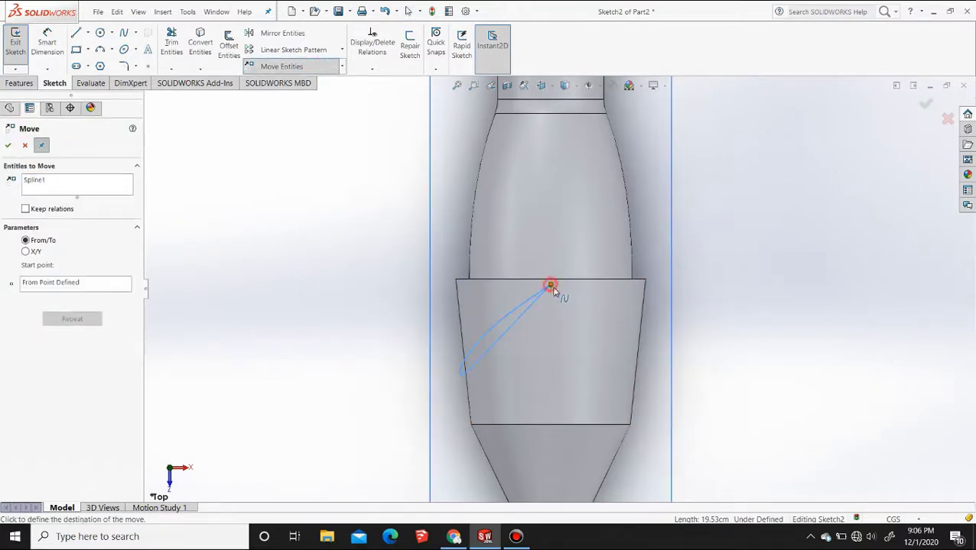
pyautogui.click(598, 306)
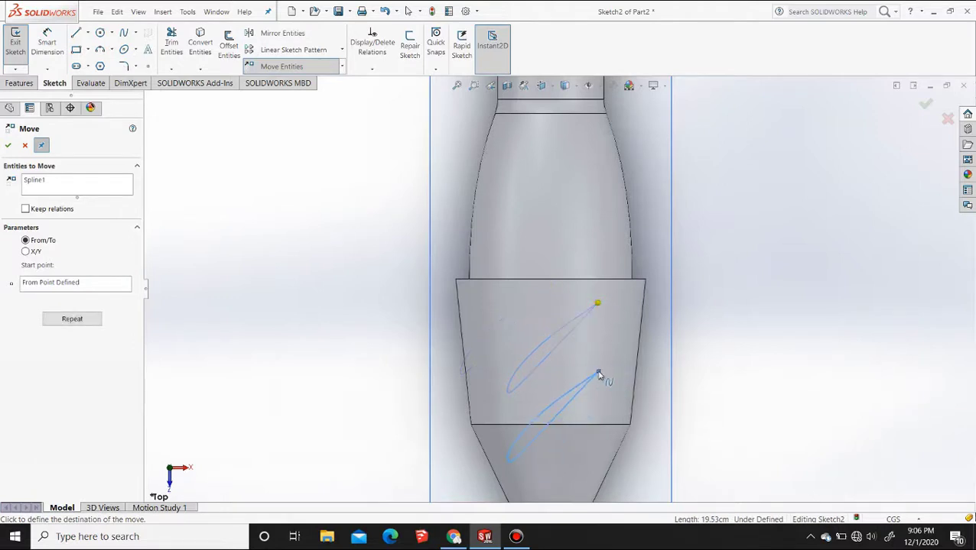
pyautogui.press('Escape')
# Extrude the airfoil sketch from its plane with Up To Surface, ending on the tapered section's outer face
pyautogui.scroll(5, 598, 322)
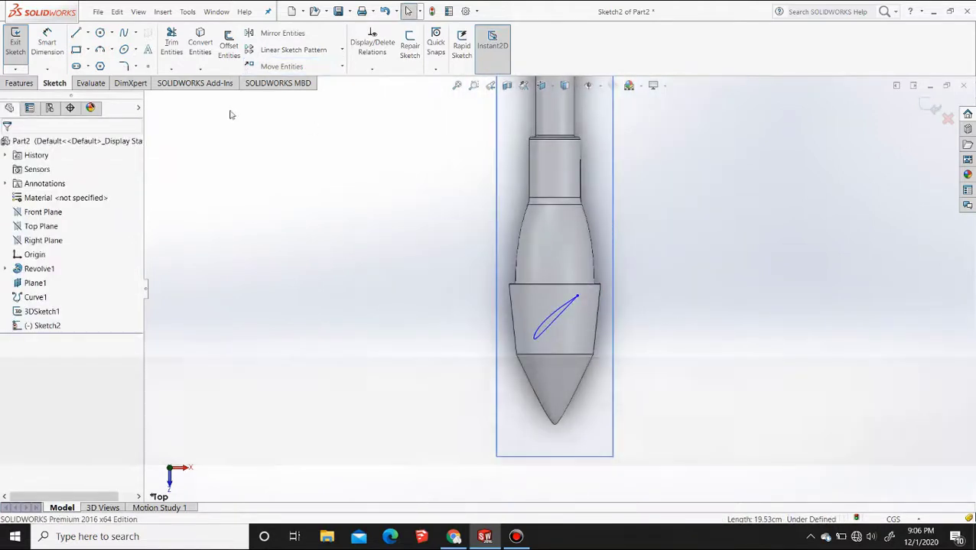
pyautogui.click(19, 83)
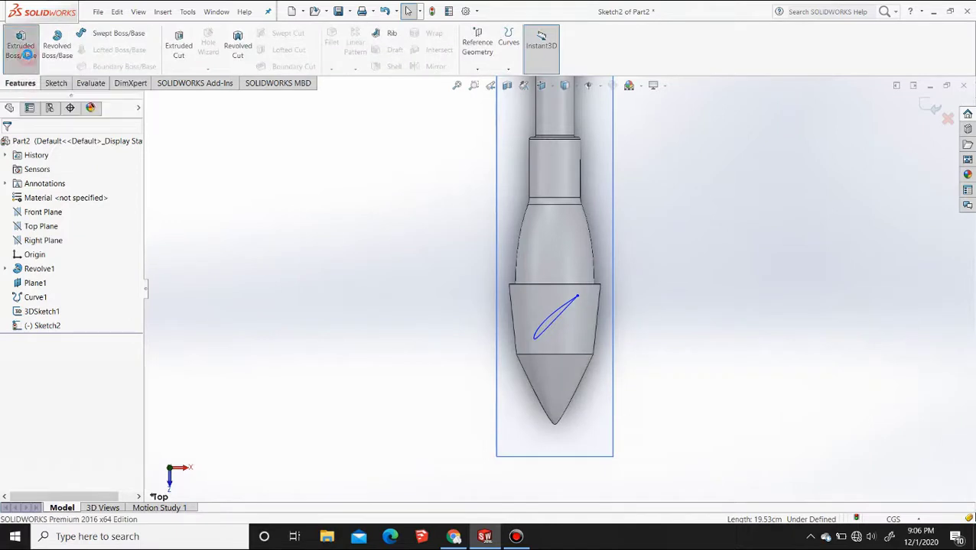
pyautogui.click(26, 55)
pyautogui.click(94, 215)
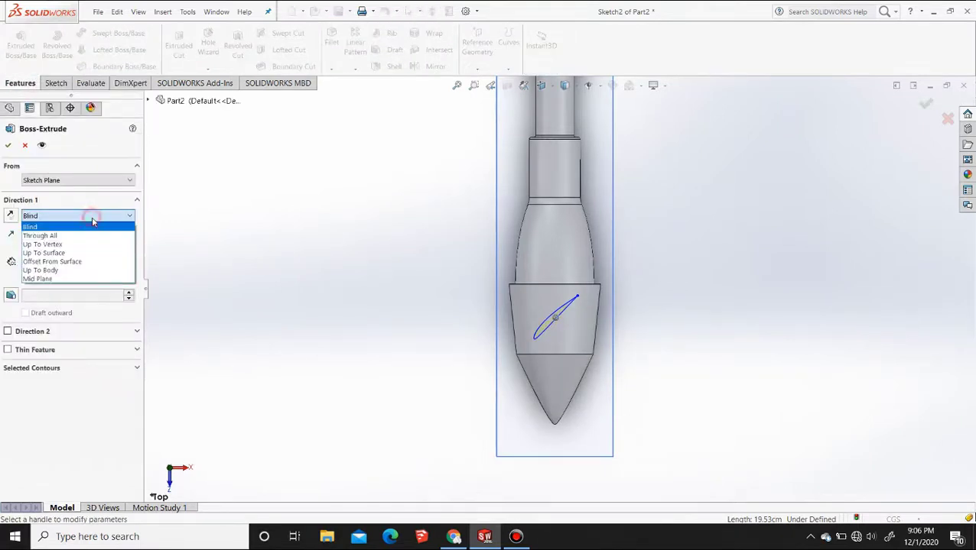
pyautogui.click(72, 251)
pyautogui.click(571, 330)
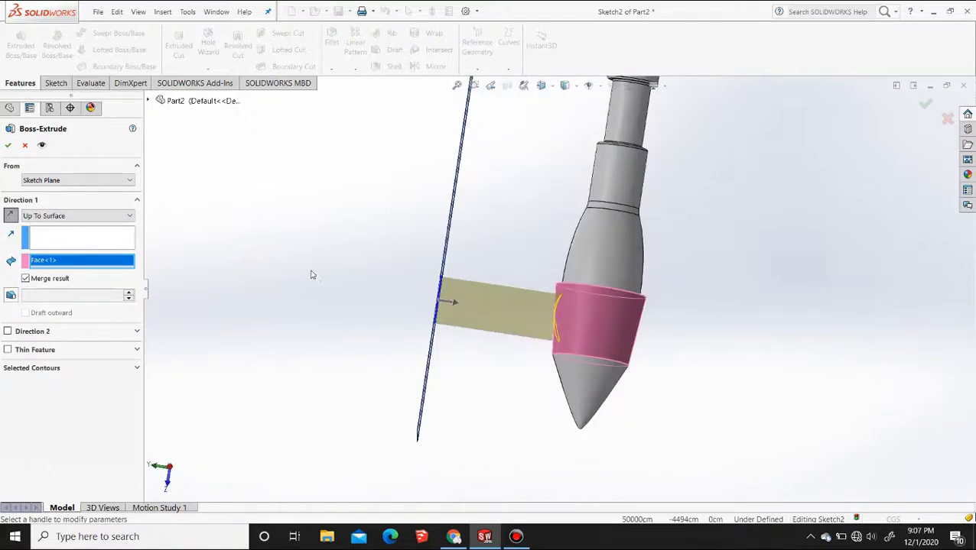
pyautogui.click(360, 256)
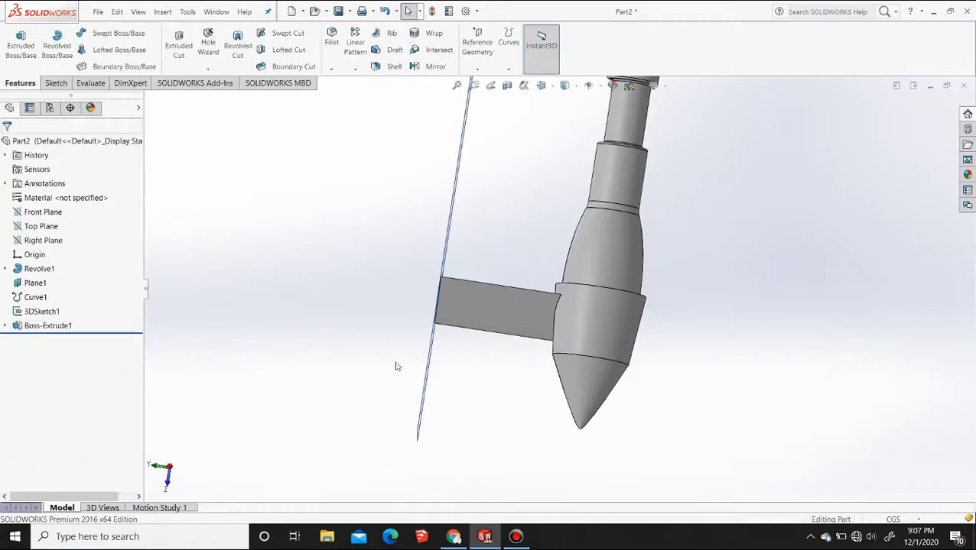
# Inspect the extruded airfoil blade on the body in the Right view and from an angle
pyautogui.moveTo(396, 367); pyautogui.dragTo(595, 370, button='middle')
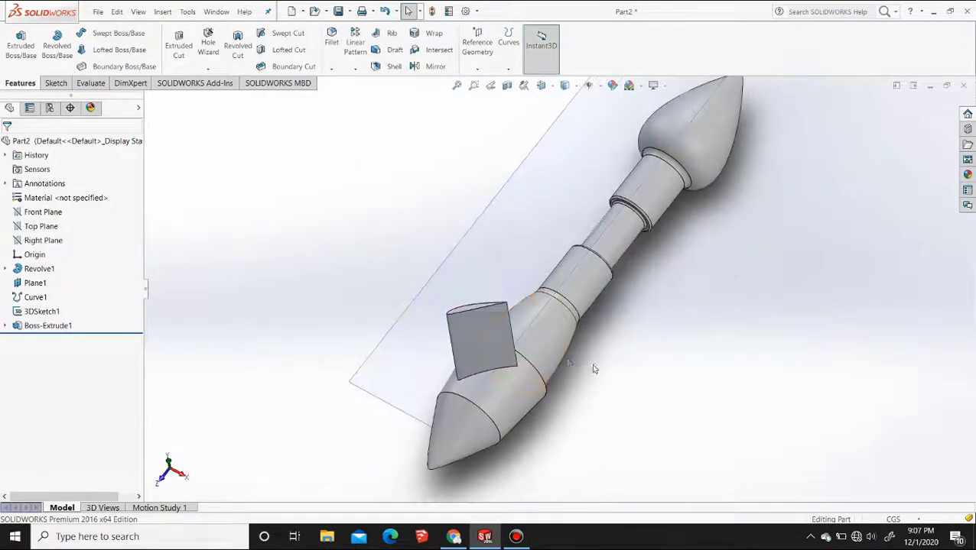
pyautogui.press('F2')
pyautogui.click(541, 85)
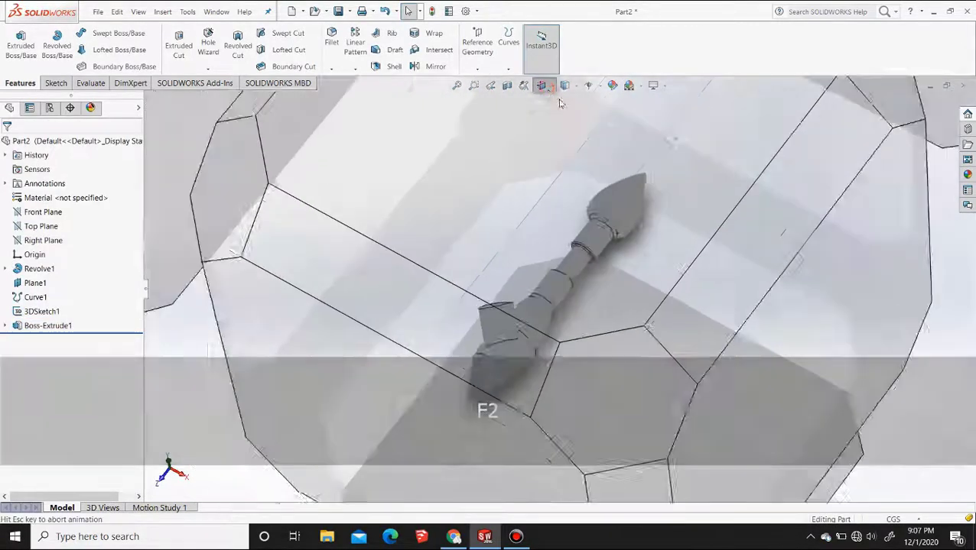
pyautogui.click(577, 138)
pyautogui.press('F2')
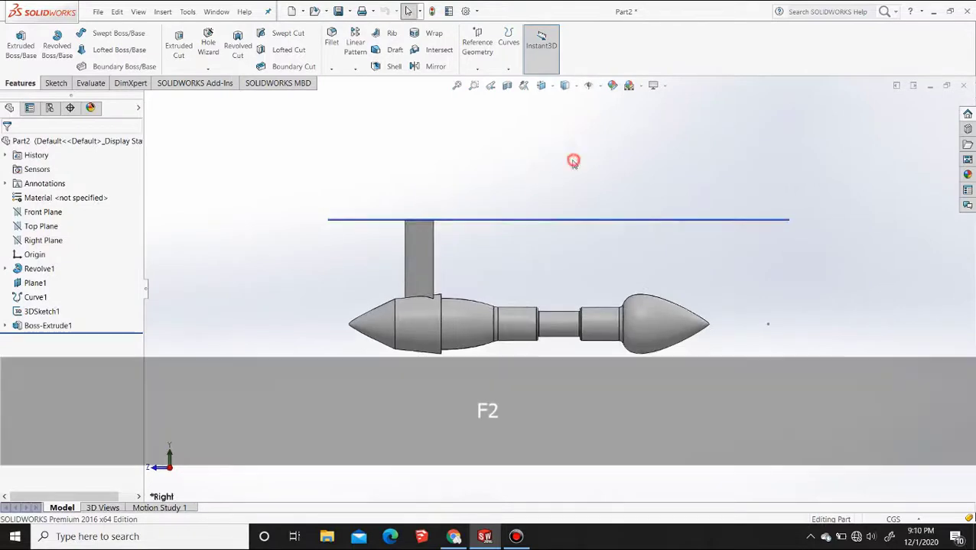
pyautogui.moveTo(354, 242); pyautogui.dragTo(383, 304, button='middle')
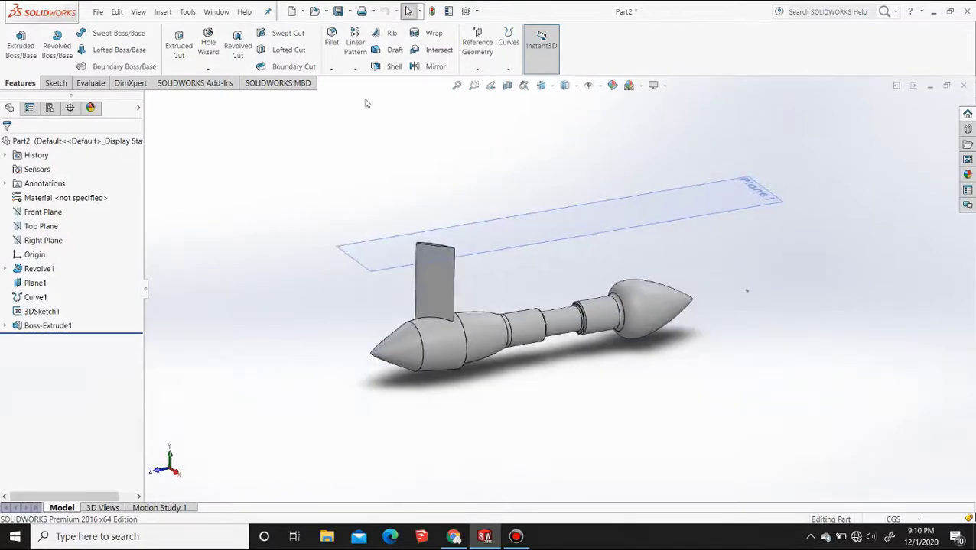
# Start a circular pattern using the circular edge at the tapered section's wide end as the rotation reference
pyautogui.click(359, 69)
pyautogui.click(25, 145)
pyautogui.click(357, 69)
pyautogui.click(367, 93)
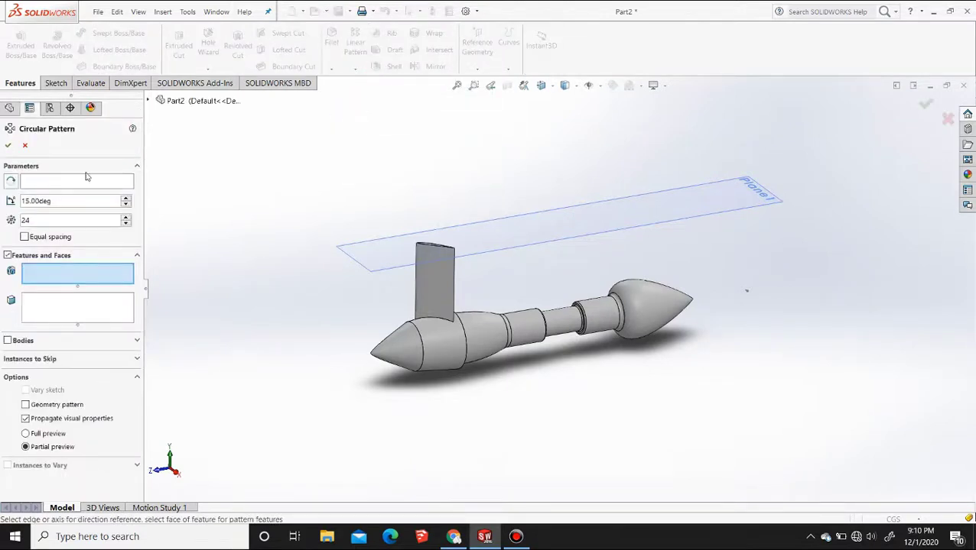
pyautogui.click(85, 180)
pyautogui.moveTo(480, 342); pyautogui.dragTo(451, 351, button='middle')
pyautogui.scroll(-4, 480, 326)
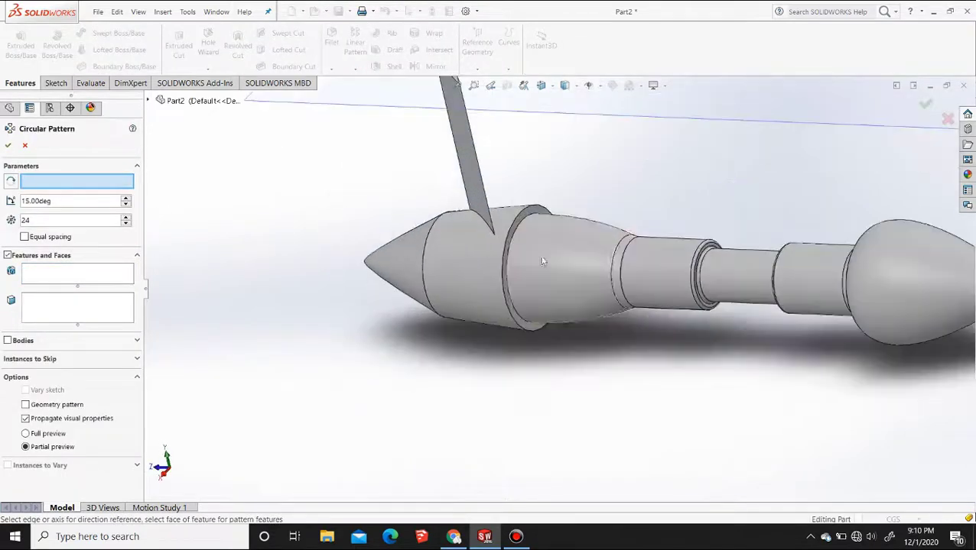
pyautogui.scroll(-2, 536, 263)
pyautogui.click(483, 268)
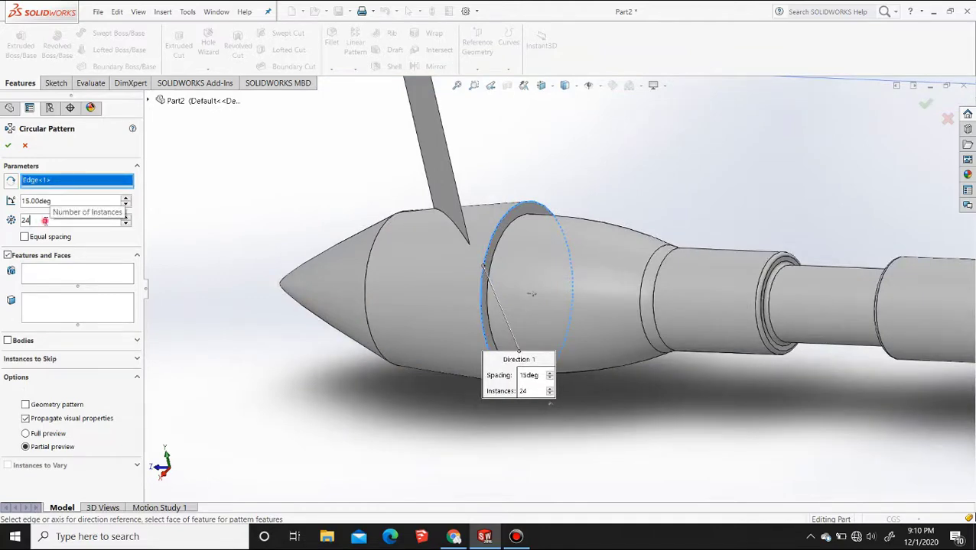
# Pattern the airfoil blade extrusion around the body with 24 instances at 15-degree spacing
pyautogui.click(60, 275)
pyautogui.click(447, 193)
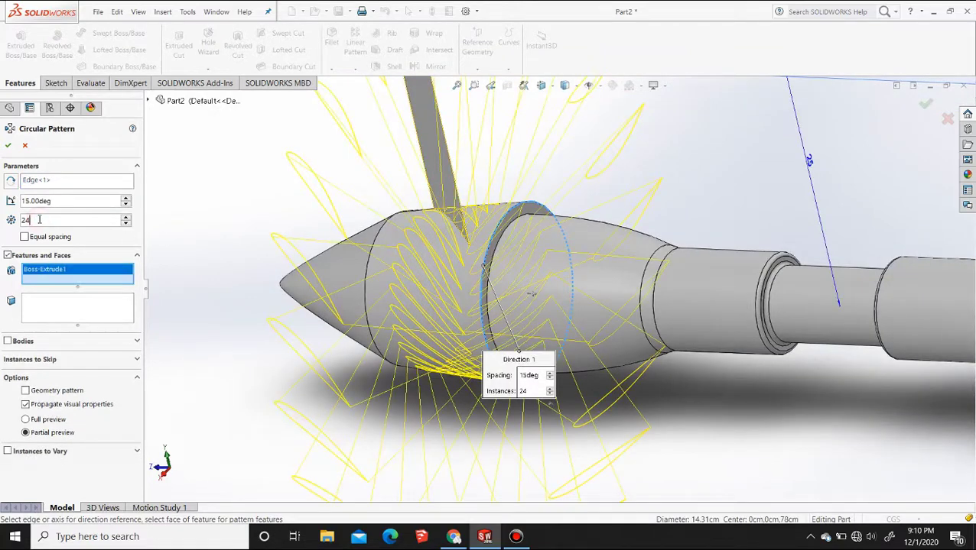
pyautogui.moveTo(346, 225); pyautogui.dragTo(399, 220, button='middle')
pyautogui.scroll(-5, 398, 224)
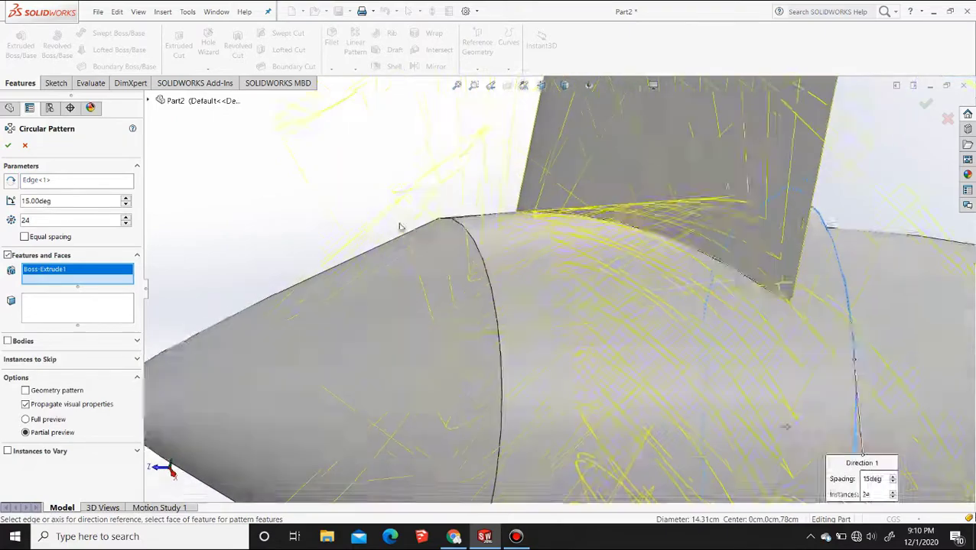
pyautogui.scroll(10, 400, 229)
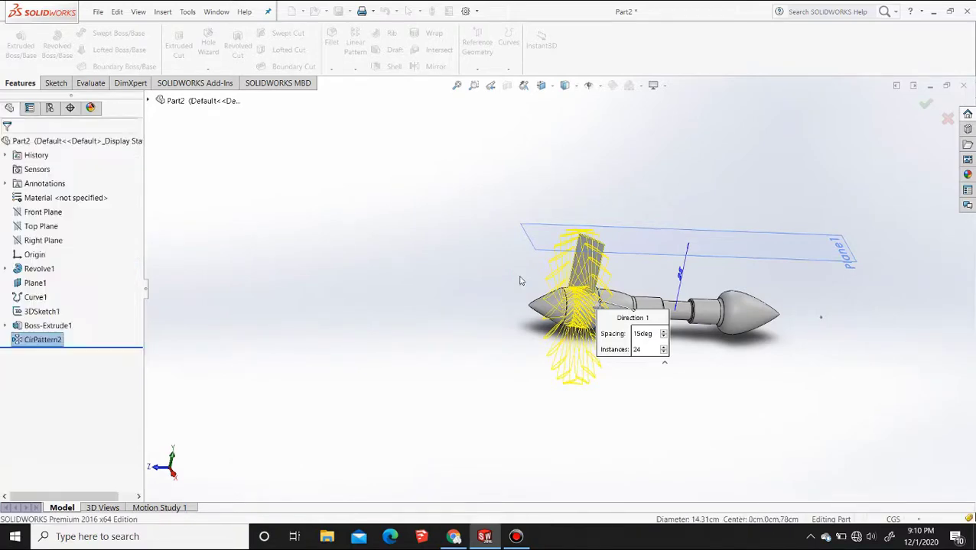
# Examine the ring of blades on the body from the side in the Right view
pyautogui.moveTo(519, 277); pyautogui.dragTo(749, 308, button='middle')
pyautogui.click(542, 86)
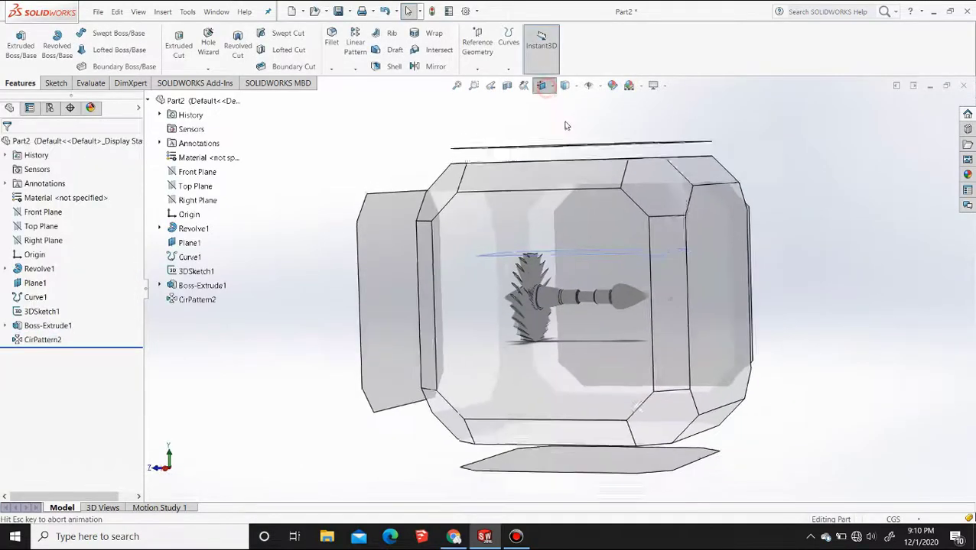
pyautogui.click(578, 176)
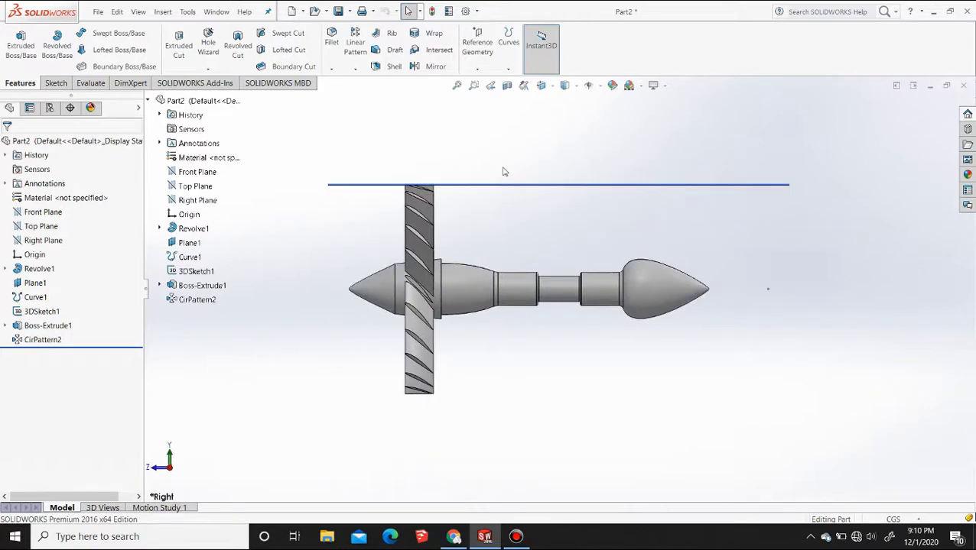
# Start a reference plane offset from Plane1, flipping the offset direction toward the body
pyautogui.press('F2')
pyautogui.moveTo(487, 162); pyautogui.dragTo(525, 222, button='middle')
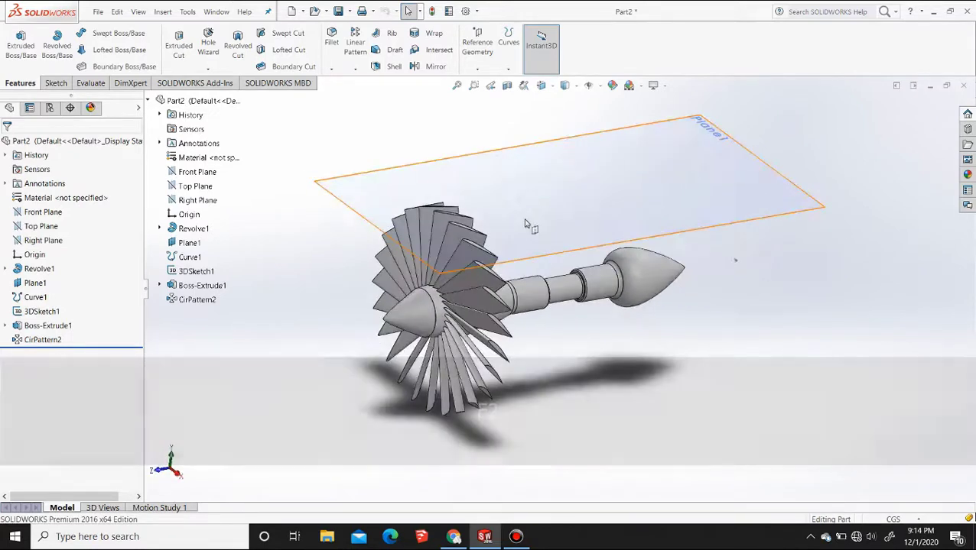
pyautogui.click(627, 233)
pyautogui.click(477, 44)
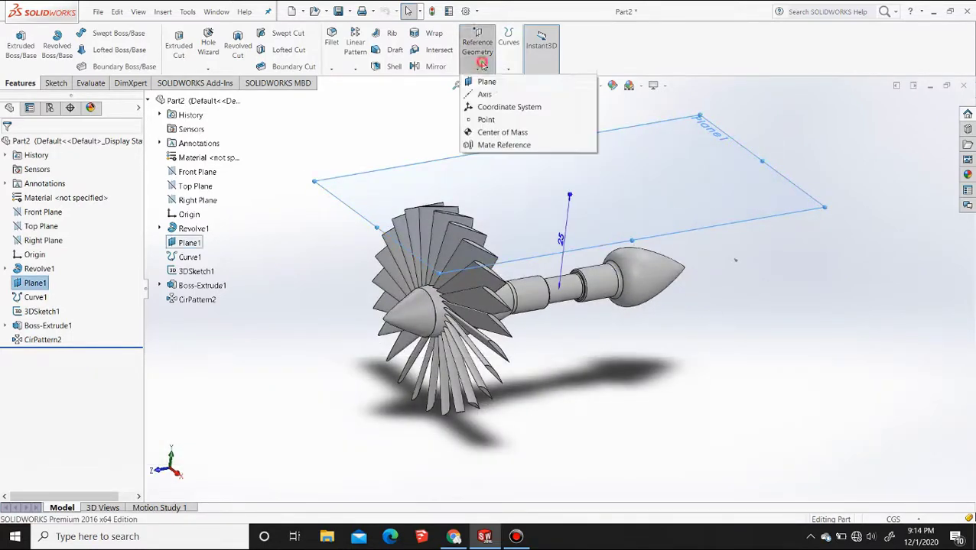
pyautogui.click(486, 81)
pyautogui.click(543, 87)
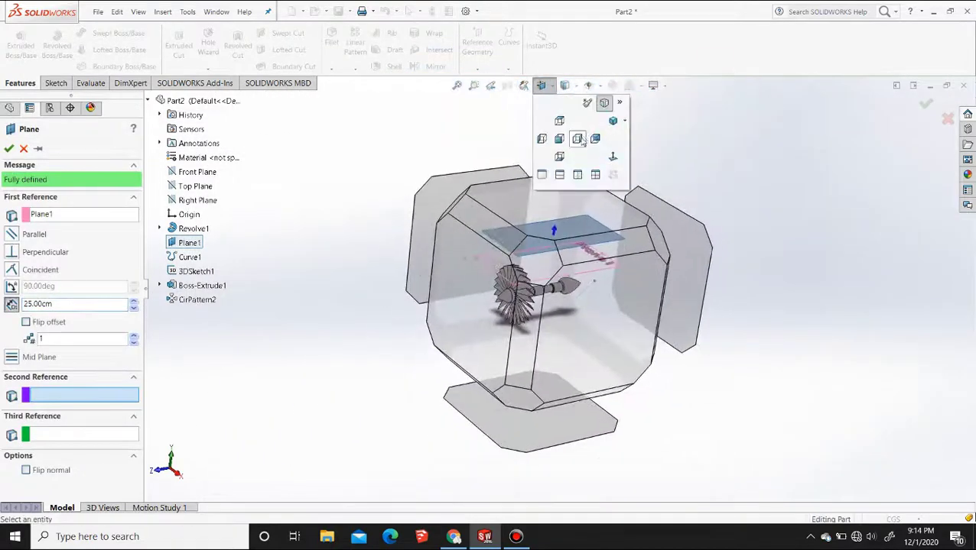
pyautogui.click(579, 140)
pyautogui.click(26, 322)
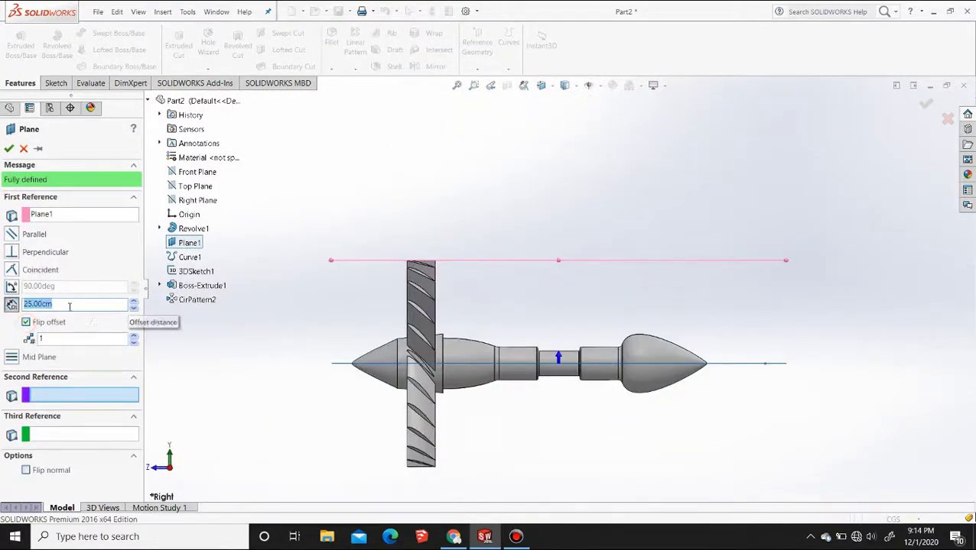
# Set the new plane's offset distance to 10 cm and create the plane
pyautogui.write('1')
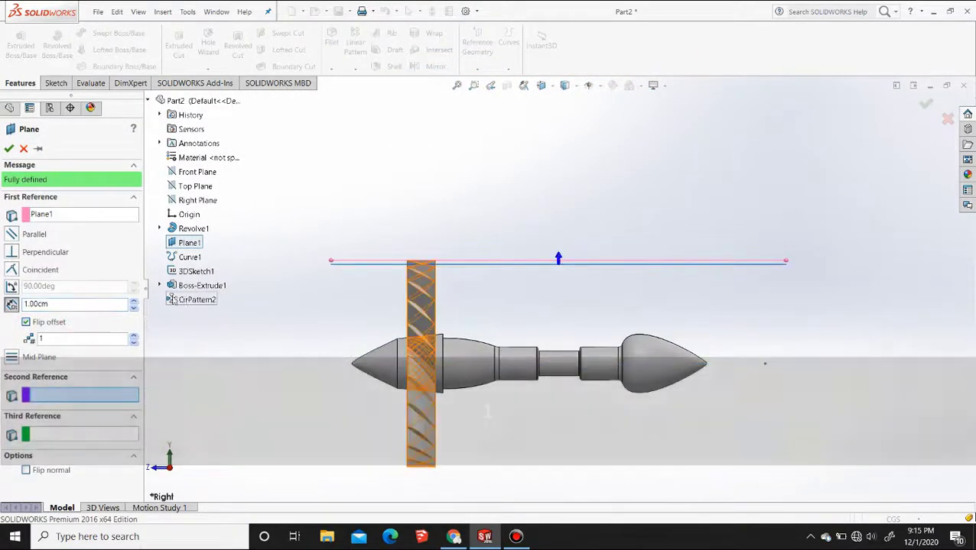
pyautogui.click(134, 306)
pyautogui.click(133, 306)
pyautogui.click(133, 306)
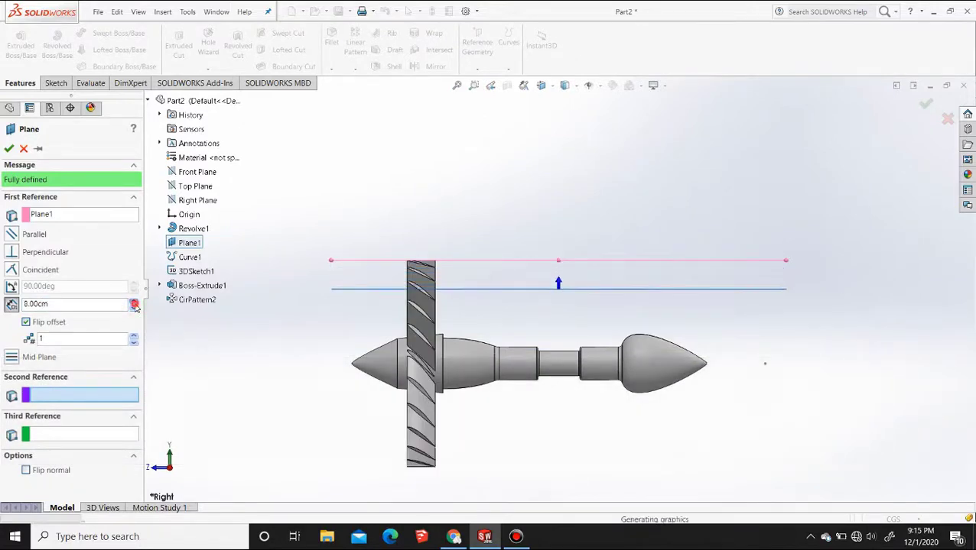
pyautogui.click(134, 305)
pyautogui.click(135, 308)
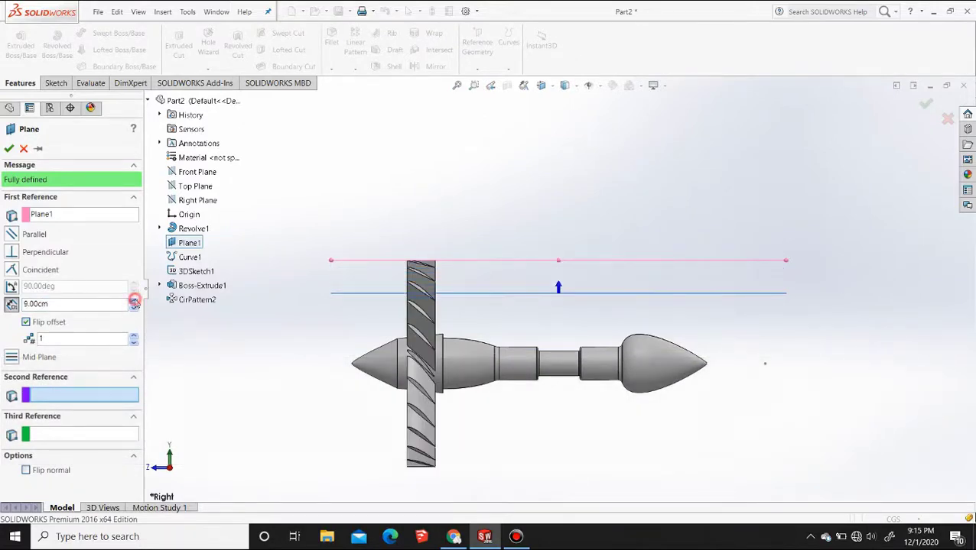
pyautogui.click(134, 302)
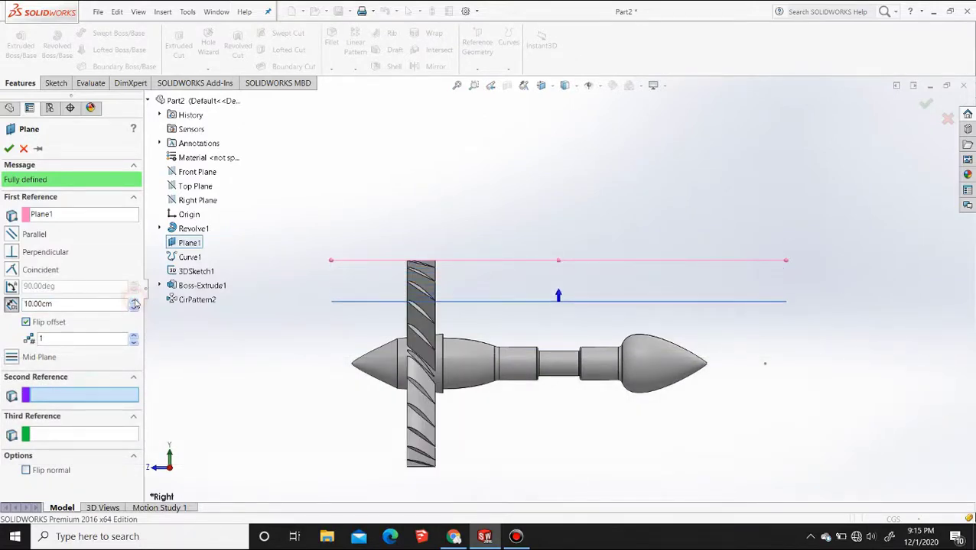
pyautogui.click(9, 148)
# Hide Plane1 and start a sketch on the new offset plane, Plane2
pyautogui.click(497, 261)
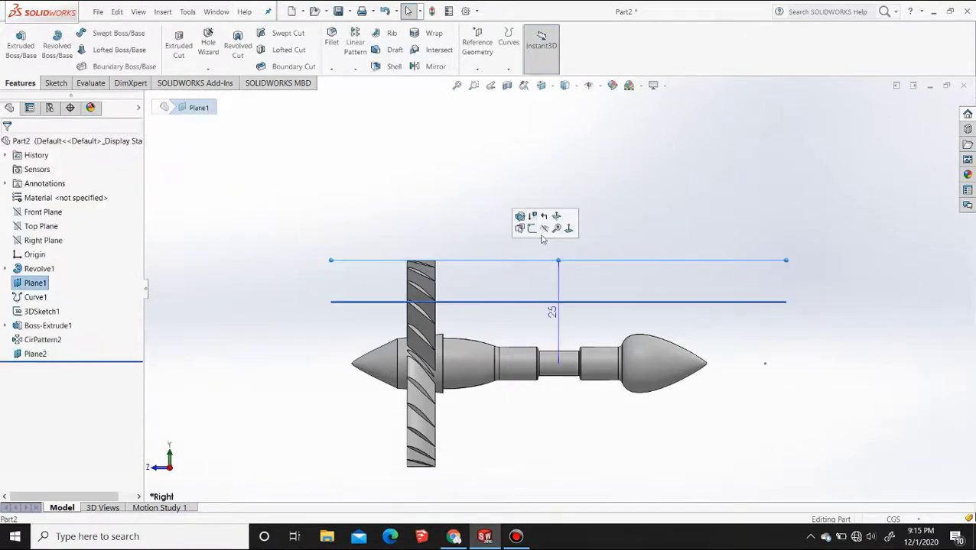
pyautogui.click(542, 231)
pyautogui.moveTo(537, 265); pyautogui.dragTo(488, 289, button='middle')
pyautogui.click(682, 278)
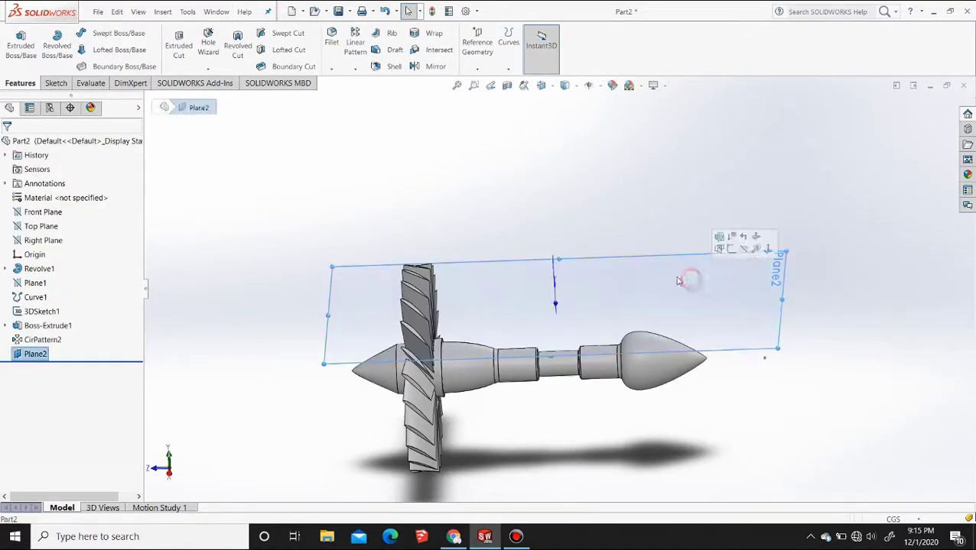
pyautogui.click(733, 250)
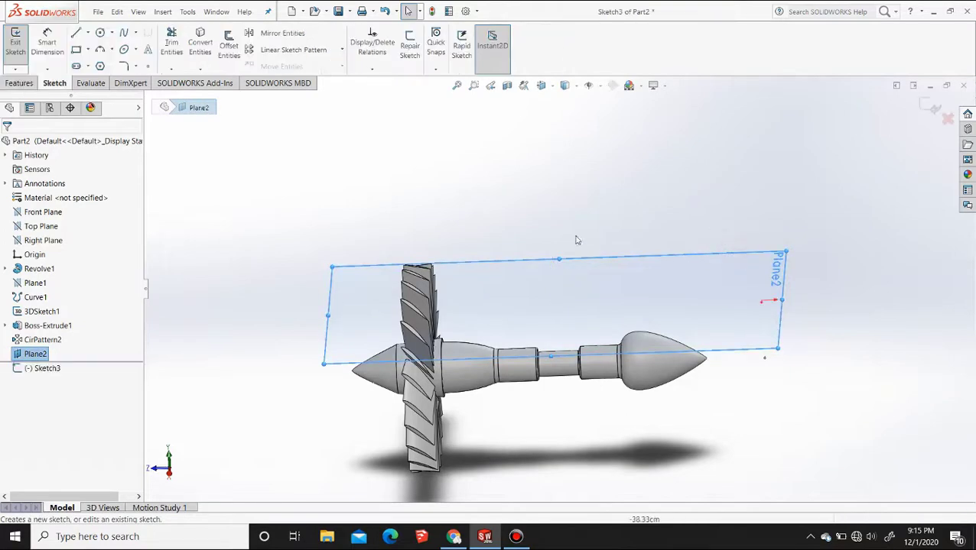
# Paste a copy of the 3DSketch1 airfoil profile into the new sketch in the Top view
pyautogui.click(57, 313)
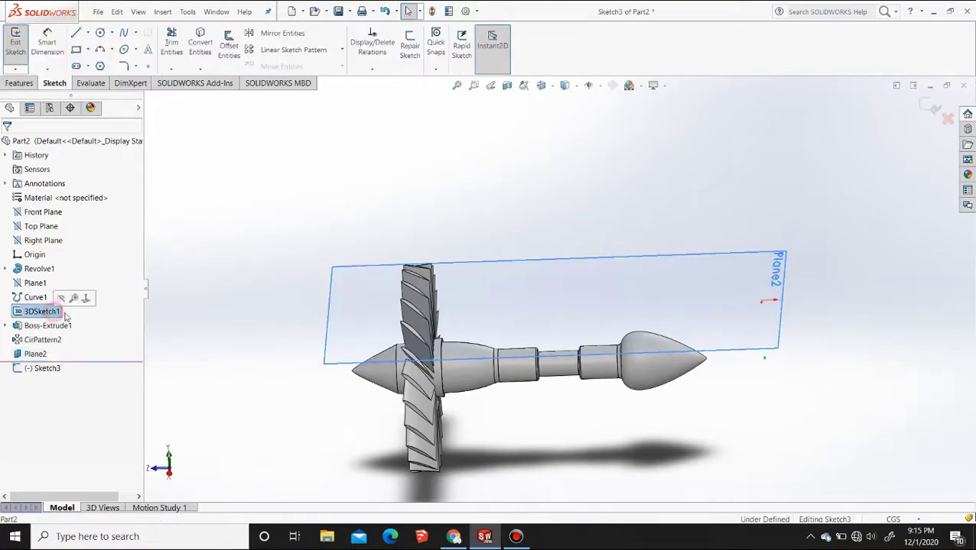
pyautogui.click(541, 85)
pyautogui.click(555, 113)
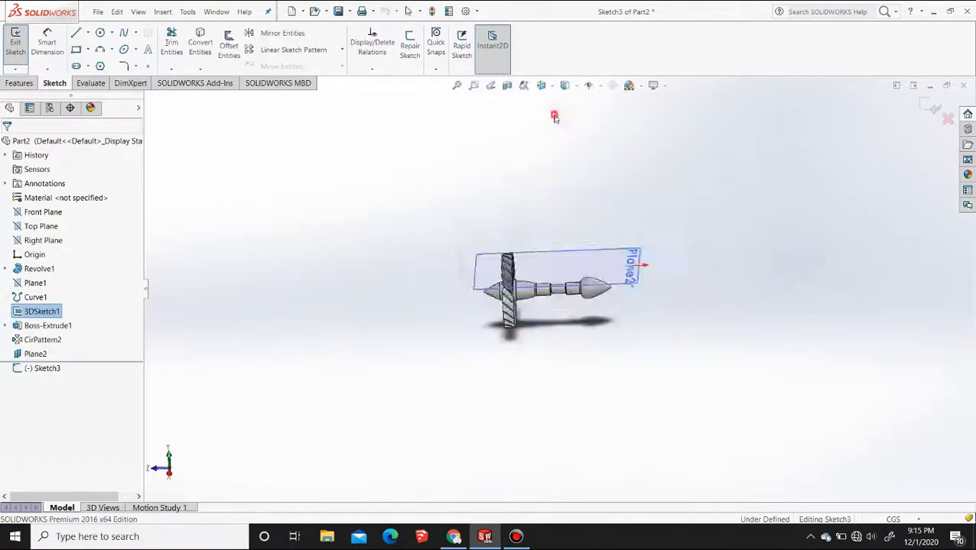
pyautogui.hotkey('ctrl', 'v')
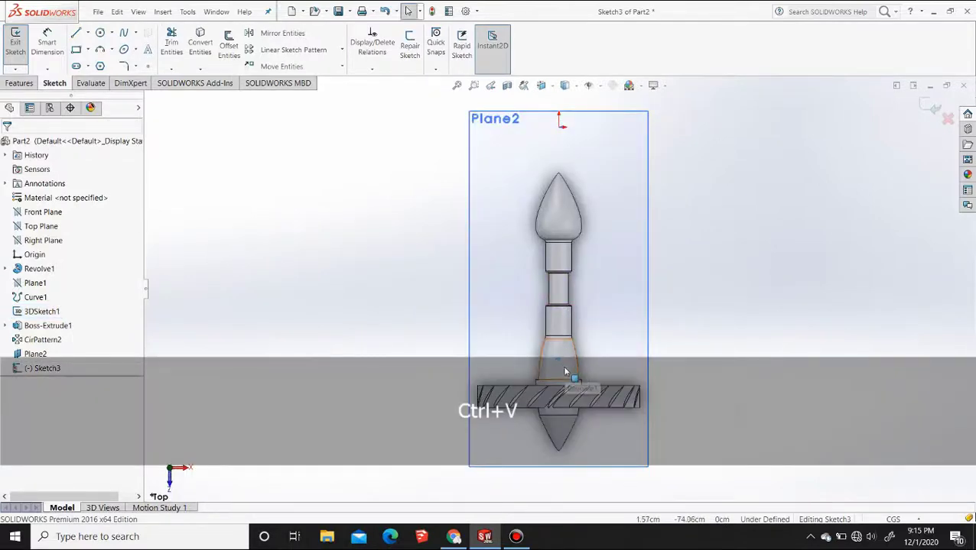
# Move the pasted airfoil spline by its end point straight along the body axis, closer to the flange beside the blade ring
pyautogui.scroll(-3, 556, 362)
pyautogui.scroll(-4, 557, 362)
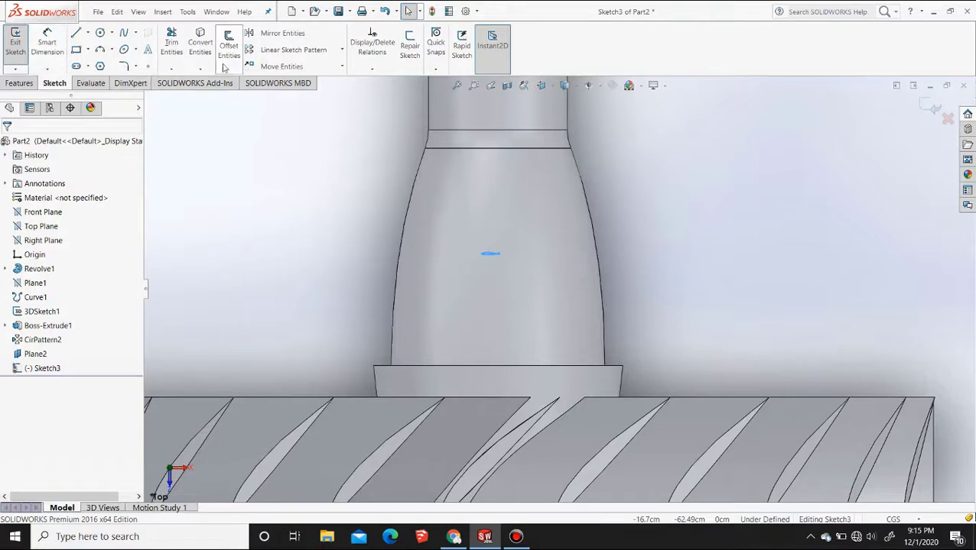
pyautogui.click(281, 66)
pyautogui.click(498, 254)
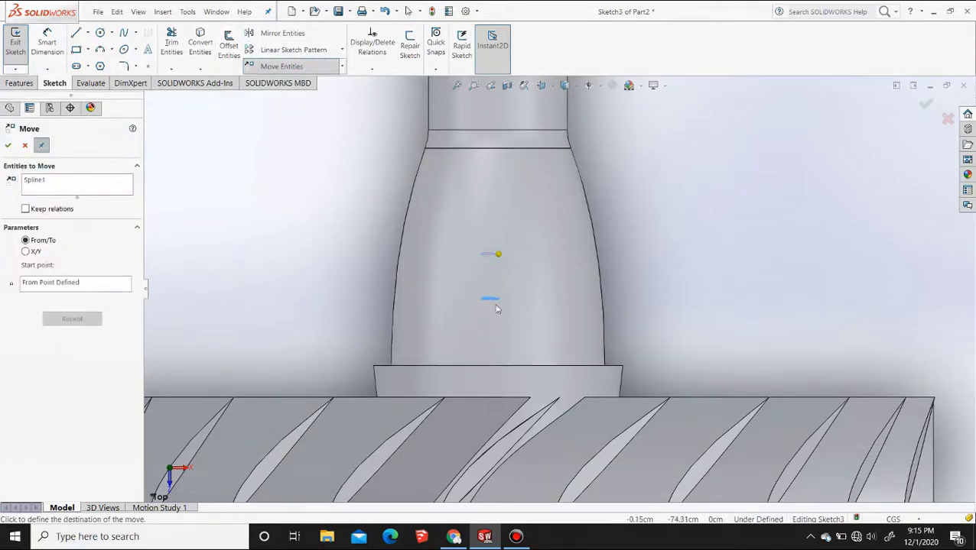
pyautogui.click(497, 307)
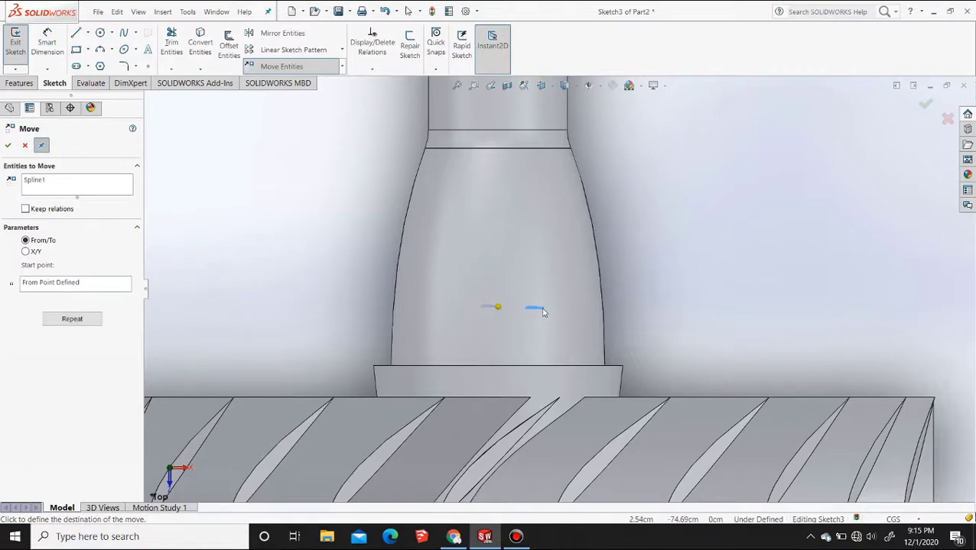
pyautogui.press('Escape')
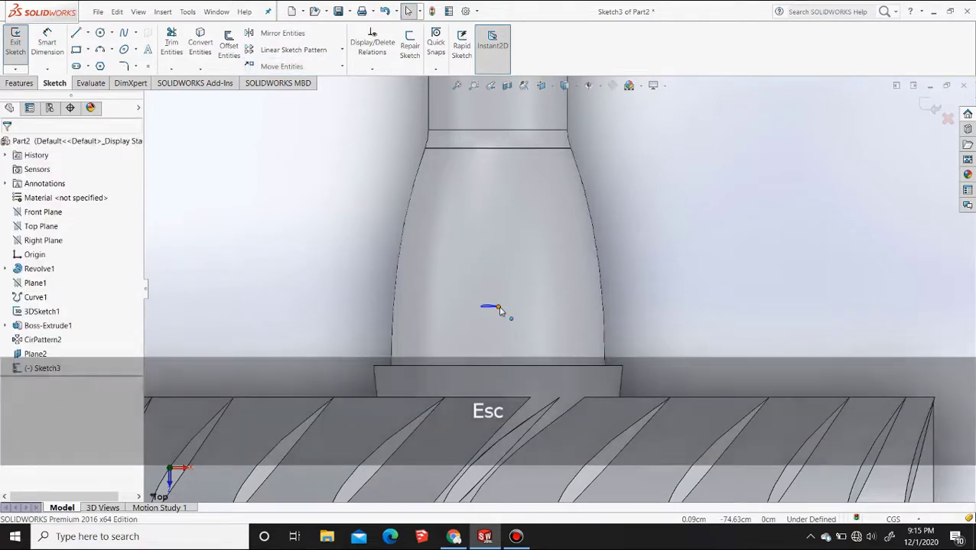
# Rotate the airfoil spline 180 degrees about its end point
pyautogui.click(342, 66)
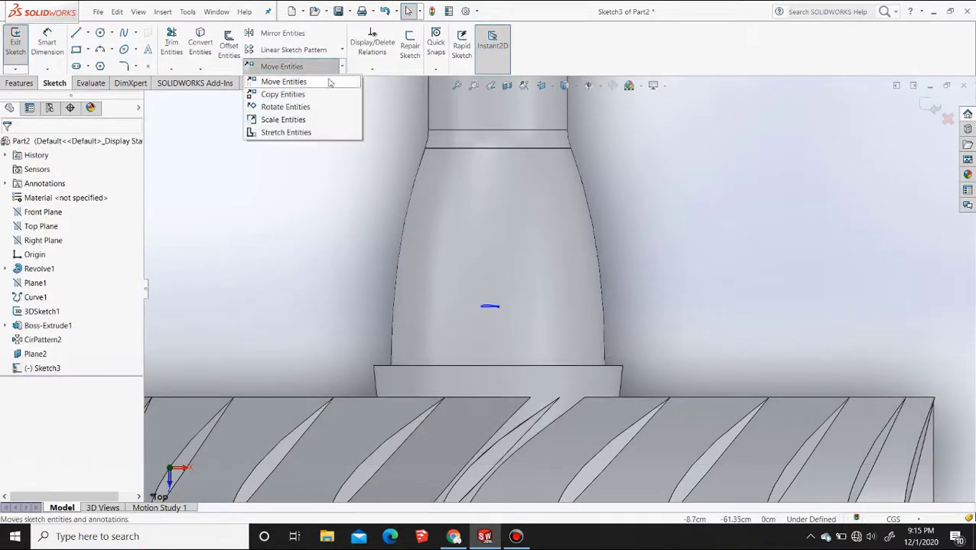
pyautogui.click(304, 107)
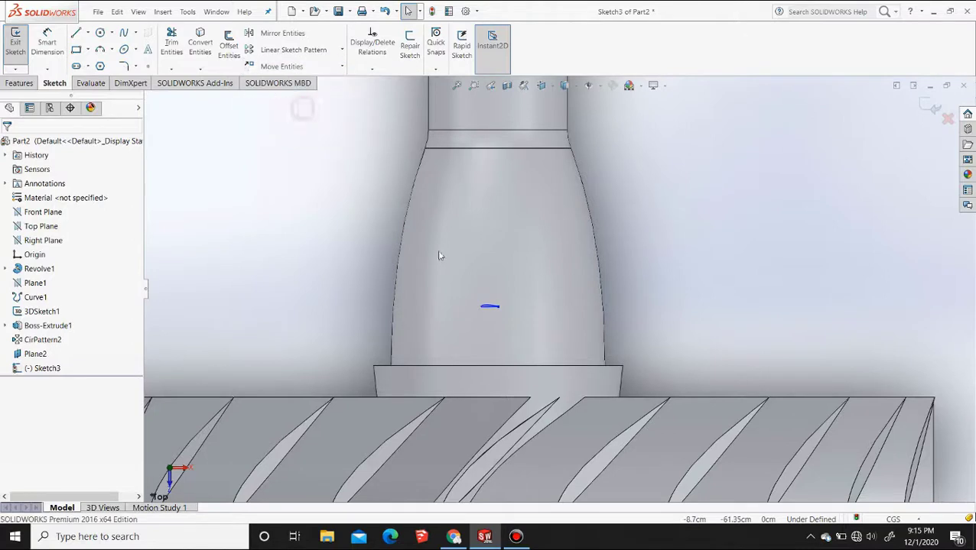
pyautogui.click(494, 310)
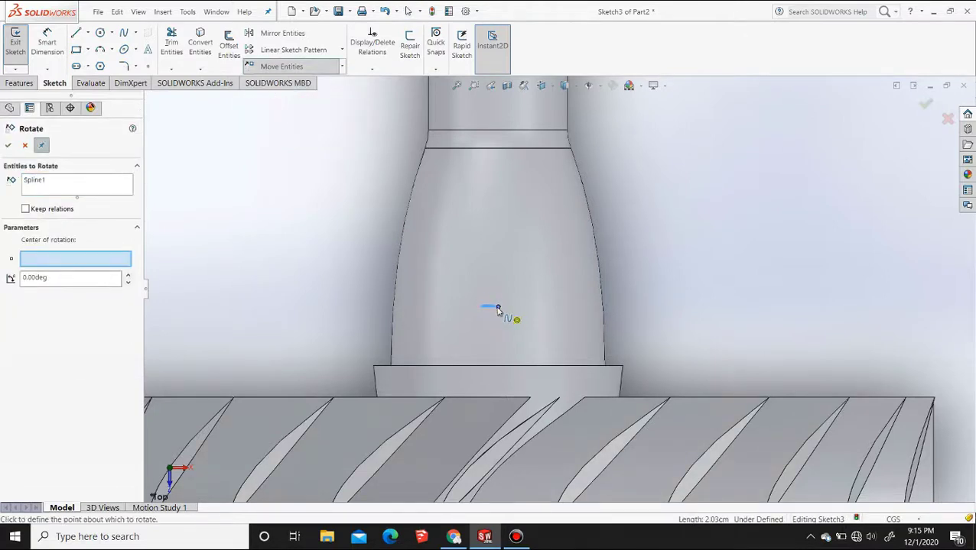
pyautogui.click(496, 307)
pyautogui.scroll(-2, 519, 324)
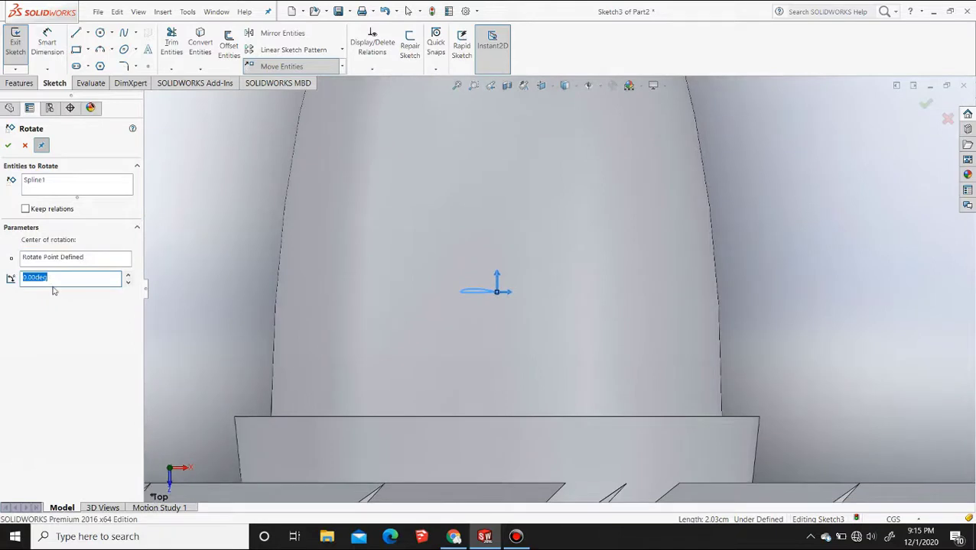
pyautogui.write('1')
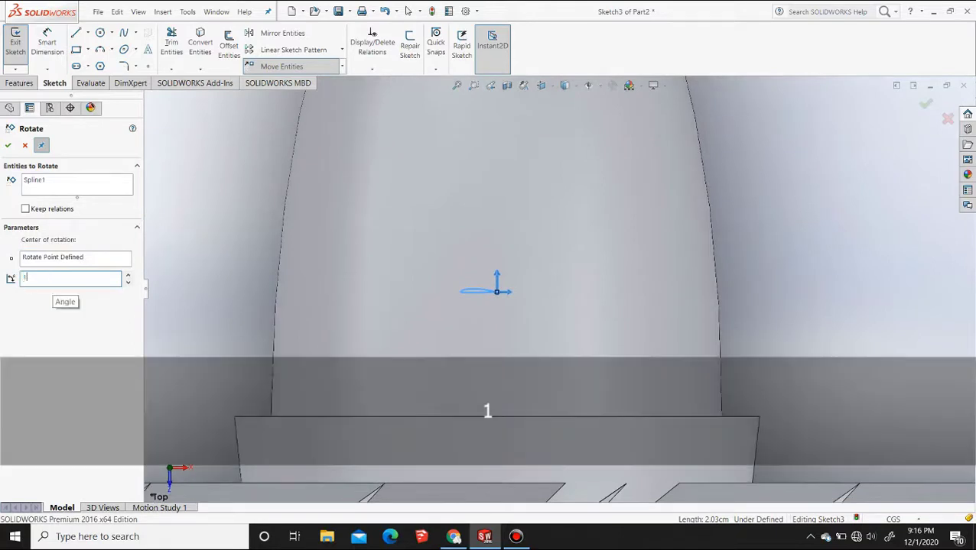
pyautogui.click(10, 146)
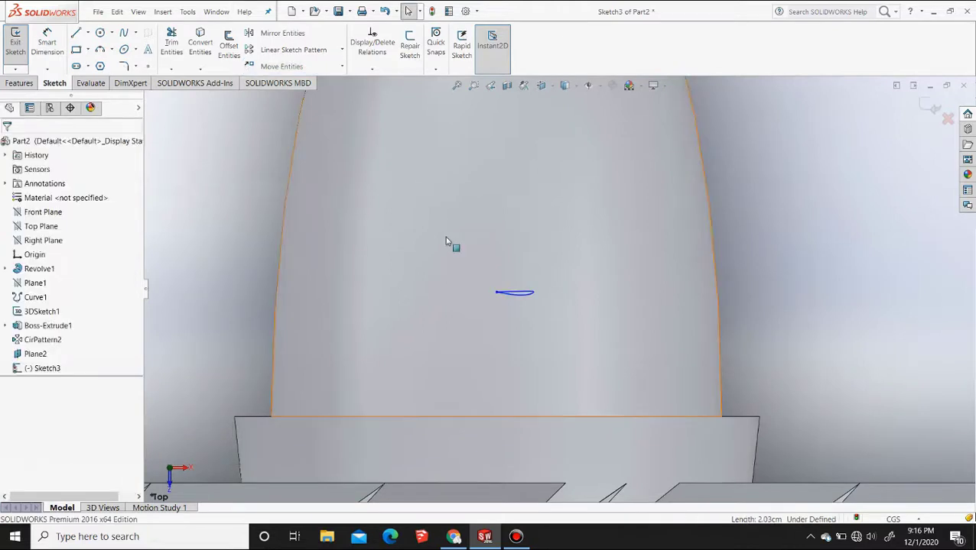
# Rotate the airfoil spline by -45 degrees about the same end point
pyautogui.click(519, 295)
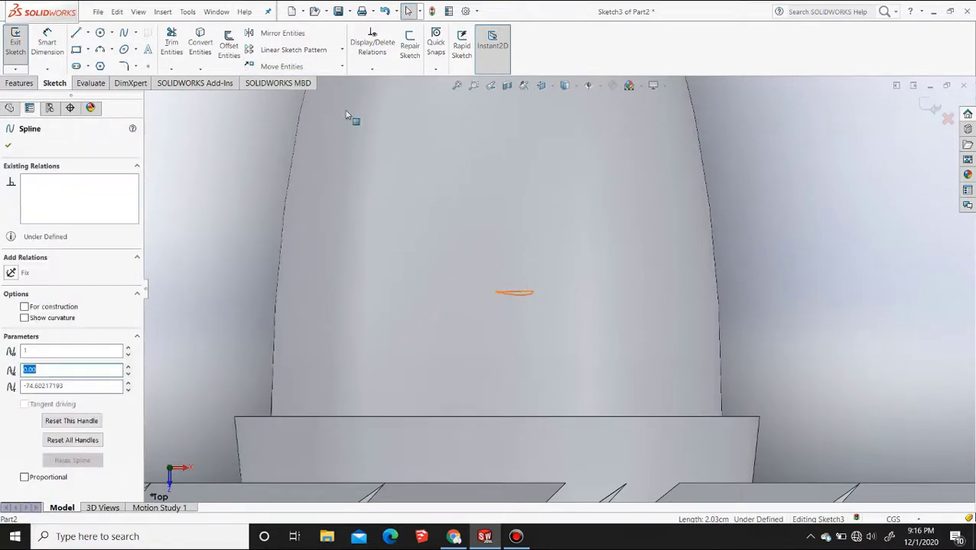
pyautogui.click(341, 67)
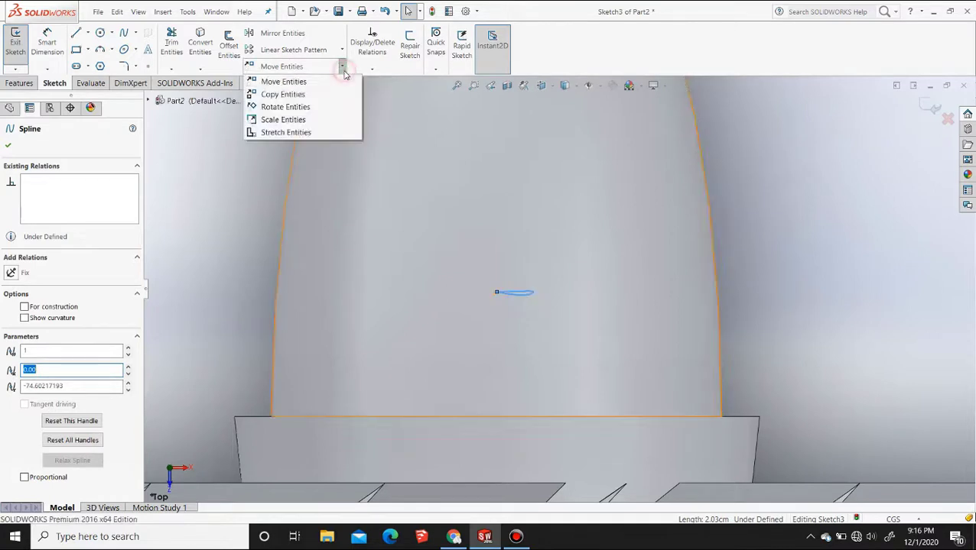
pyautogui.click(298, 107)
pyautogui.click(495, 295)
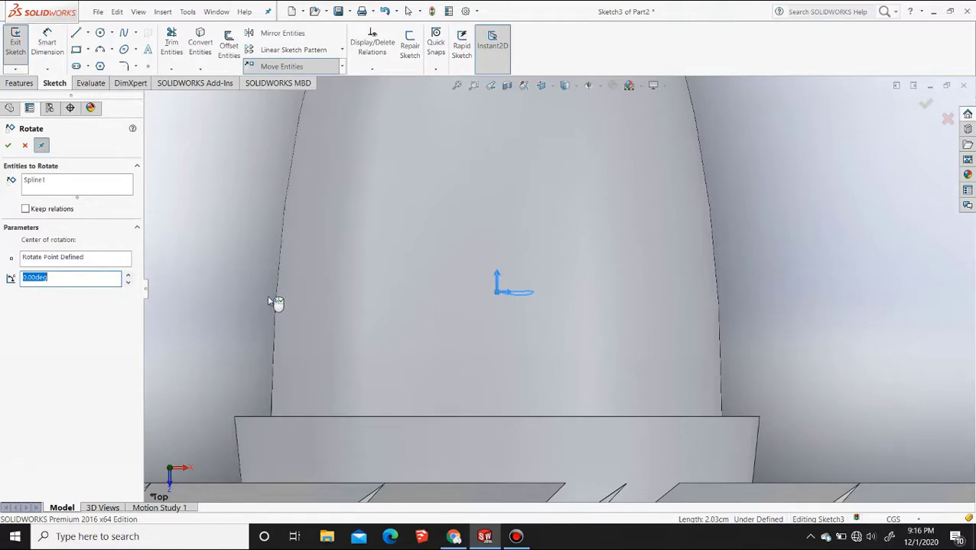
pyautogui.write('45')
pyautogui.press('Return')
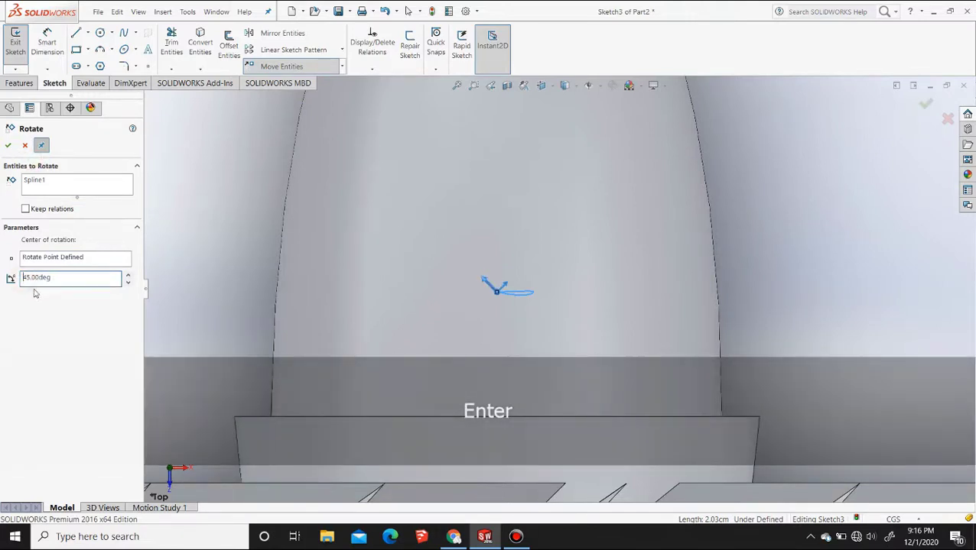
pyautogui.write('-')
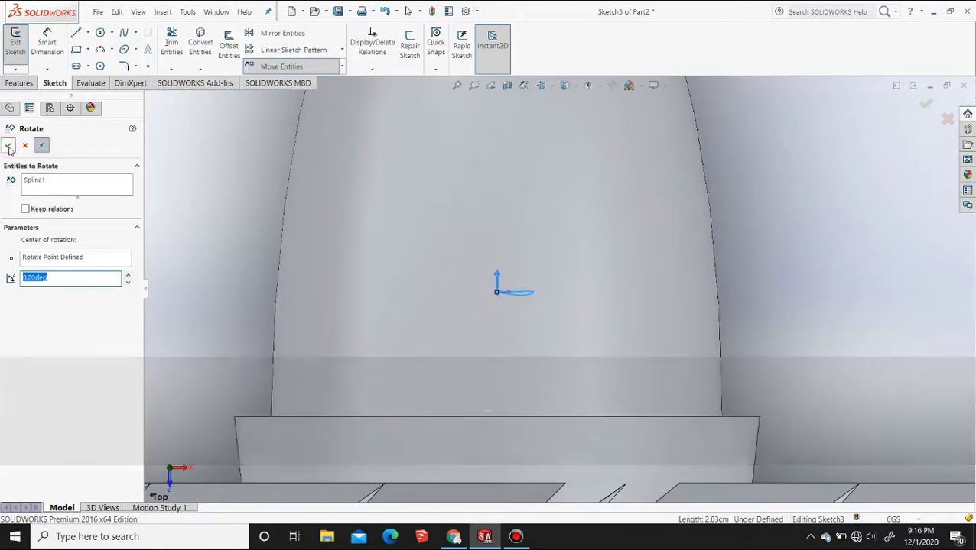
pyautogui.click(7, 145)
# Scale the airfoil spline to a little over twice its size about its upper end point
pyautogui.scroll(6, 570, 337)
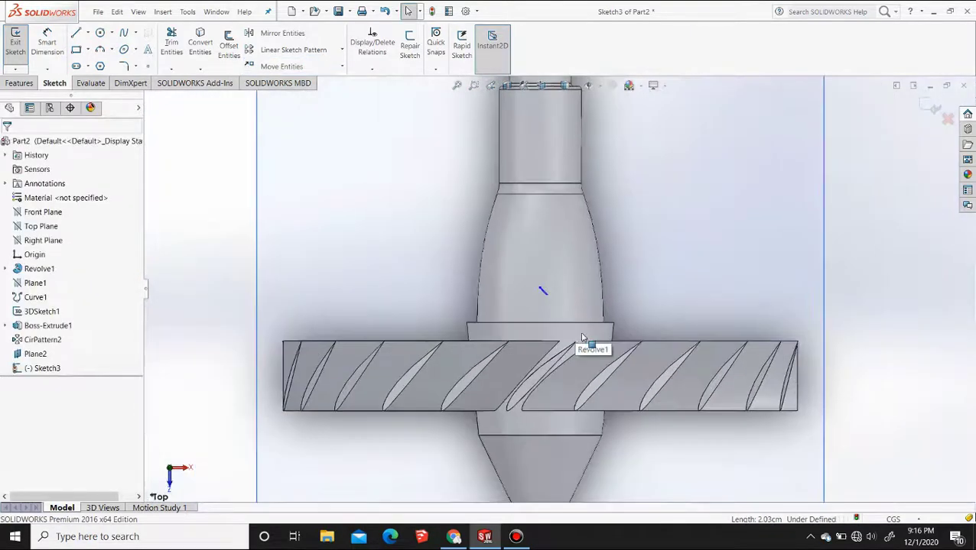
pyautogui.scroll(-4, 588, 341)
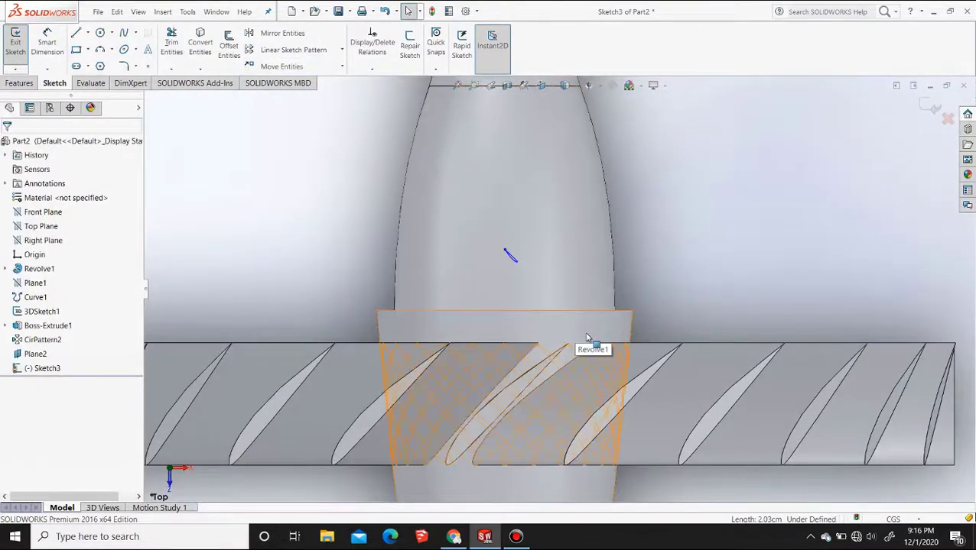
pyautogui.scroll(-2, 585, 341)
pyautogui.click(342, 67)
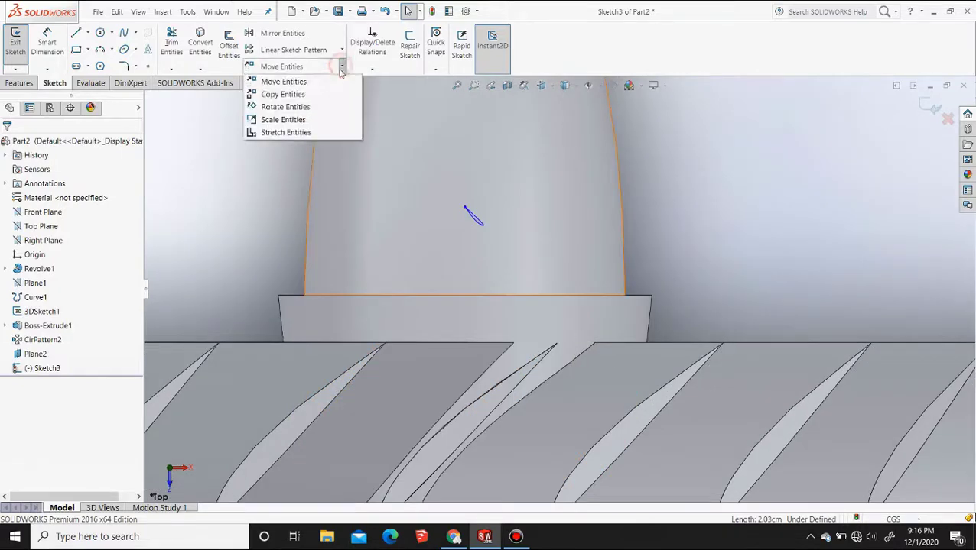
pyautogui.click(283, 119)
pyautogui.click(472, 218)
pyautogui.rightClick(473, 217)
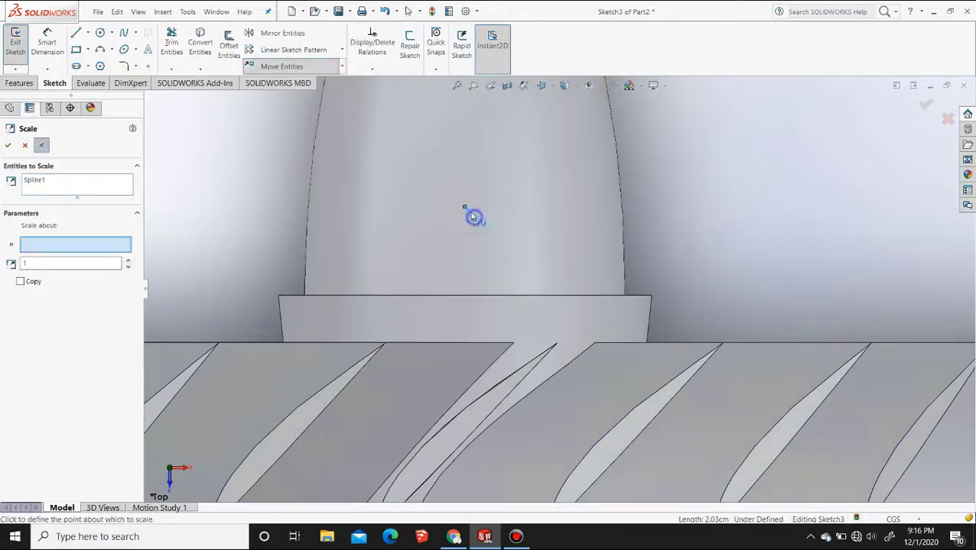
pyautogui.click(464, 208)
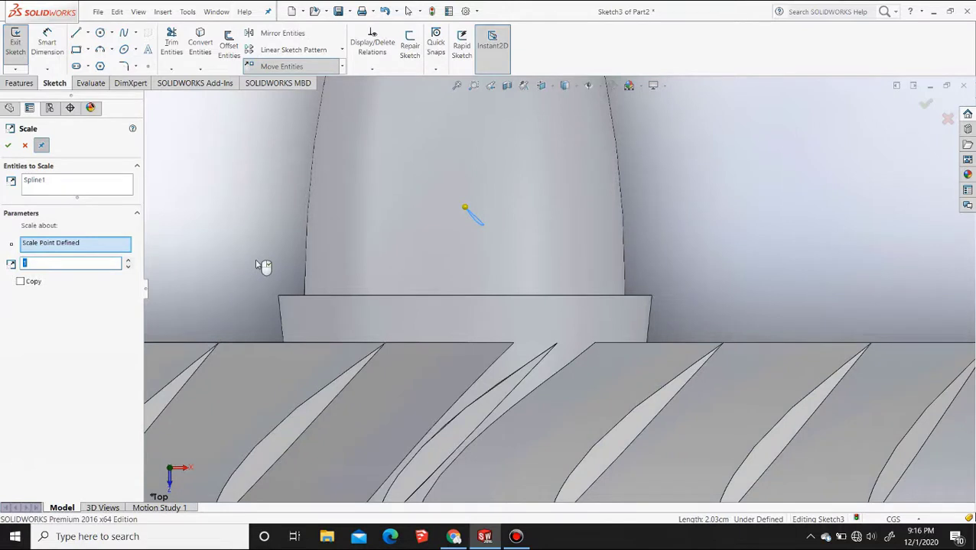
pyautogui.write('2')
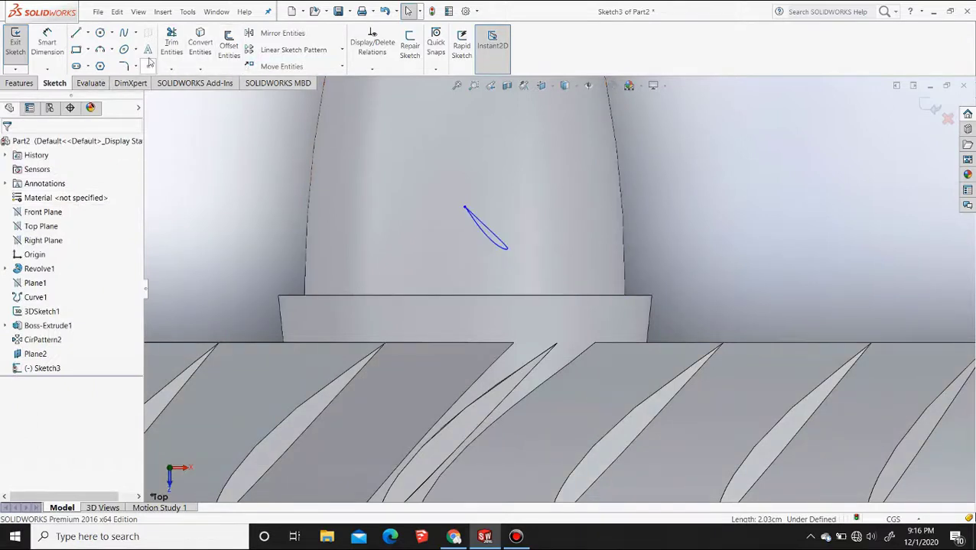
# Move the scaled airfoil spline by its upper end point slightly nearer to the flange and the existing blade ring
pyautogui.click(281, 66)
pyautogui.click(474, 220)
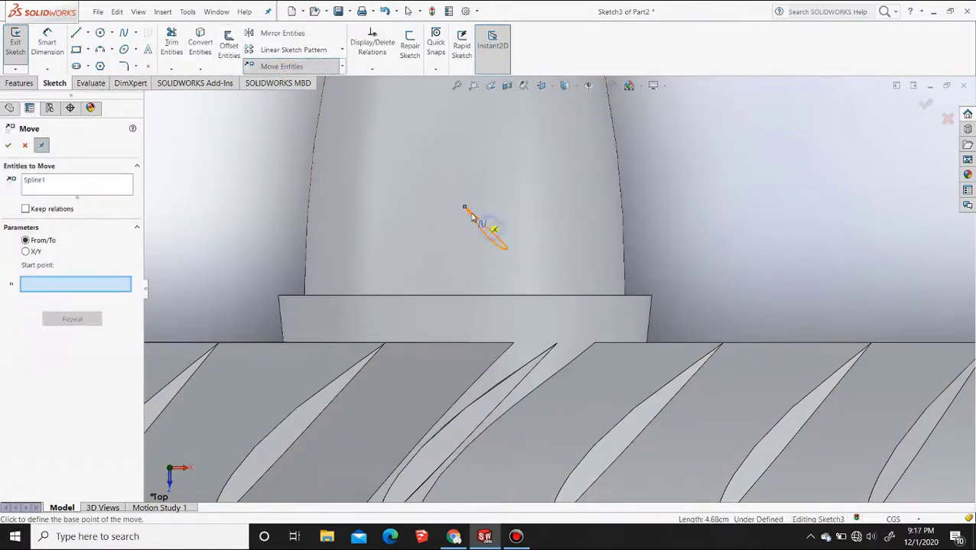
pyautogui.click(465, 209)
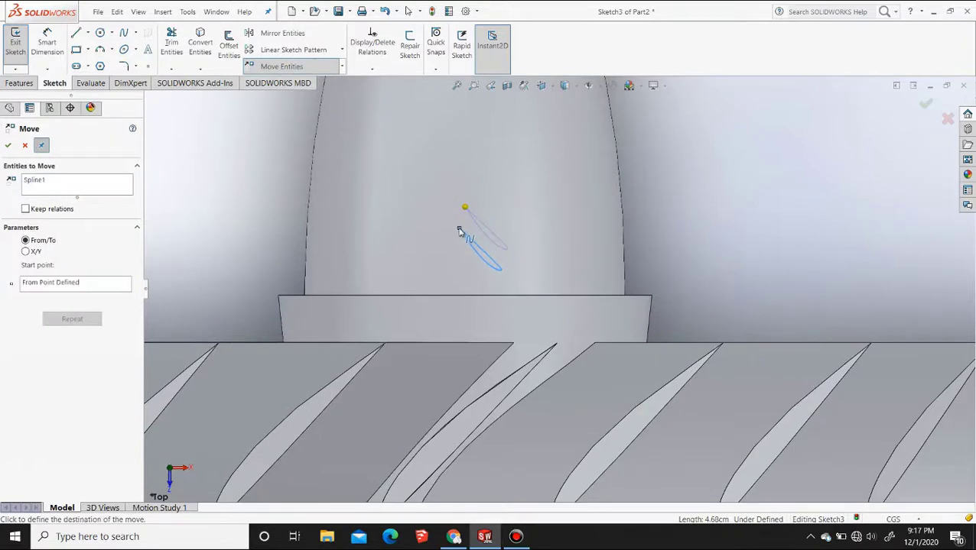
pyautogui.click(458, 227)
pyautogui.press('Escape')
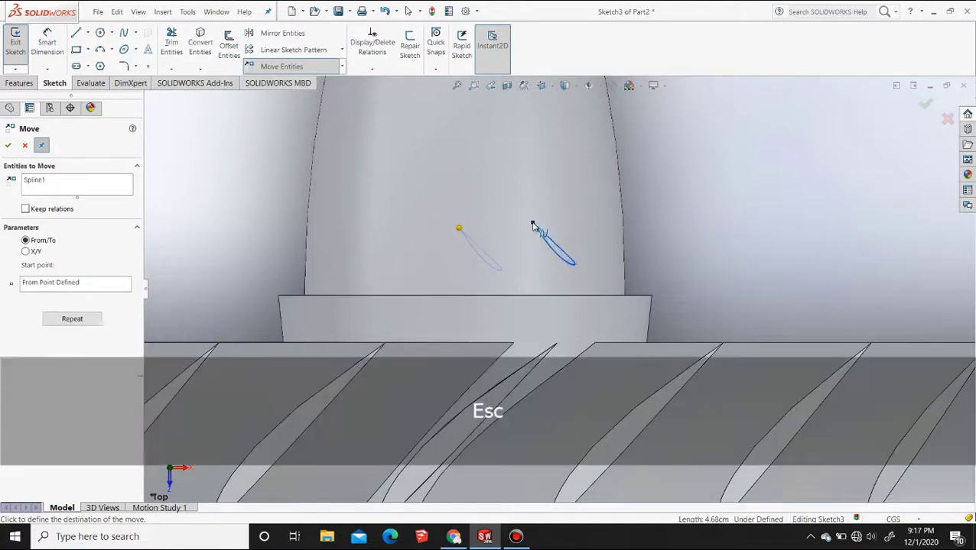
# Extrude the airfoil sketch with the Up To Surface end condition, ending at the curved tapered face of the body
pyautogui.click(20, 82)
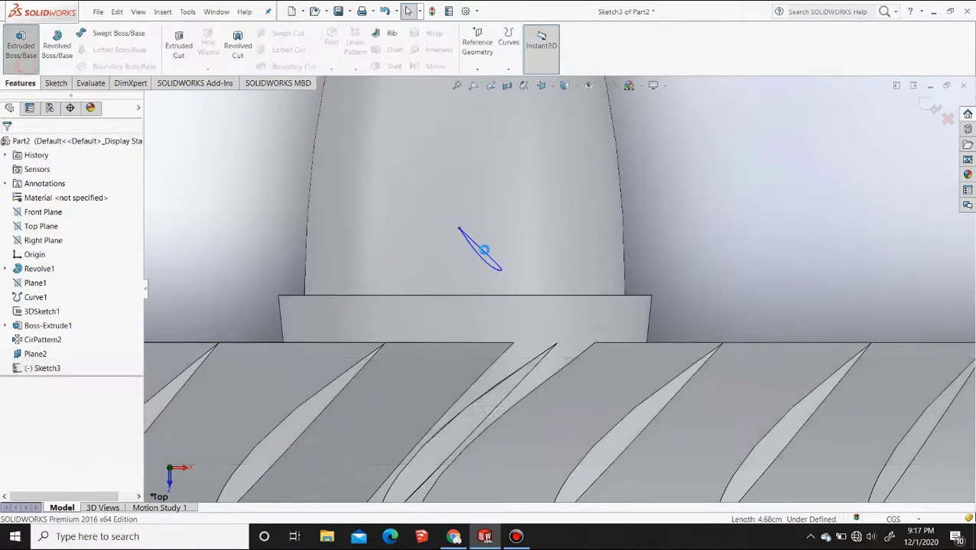
pyautogui.click(21, 45)
pyautogui.click(102, 215)
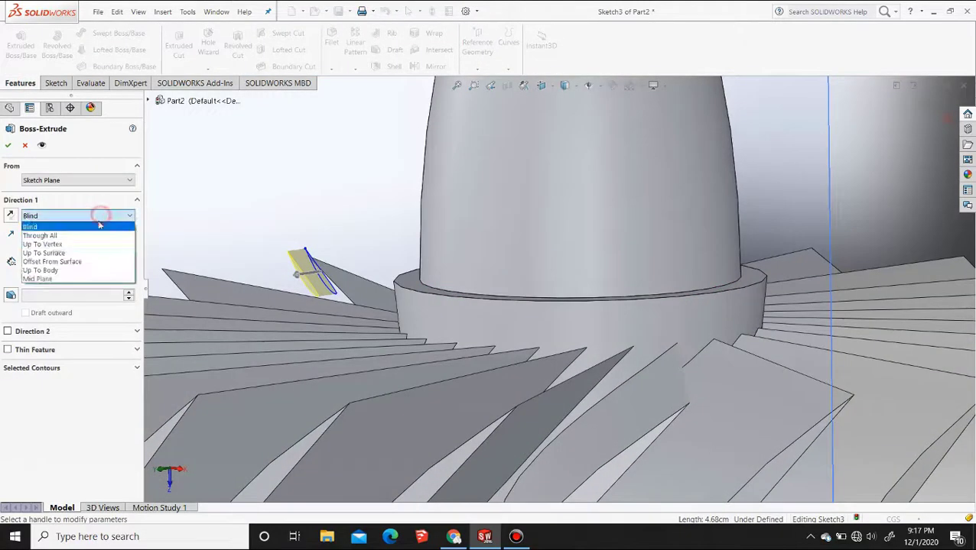
pyautogui.click(92, 248)
pyautogui.click(484, 228)
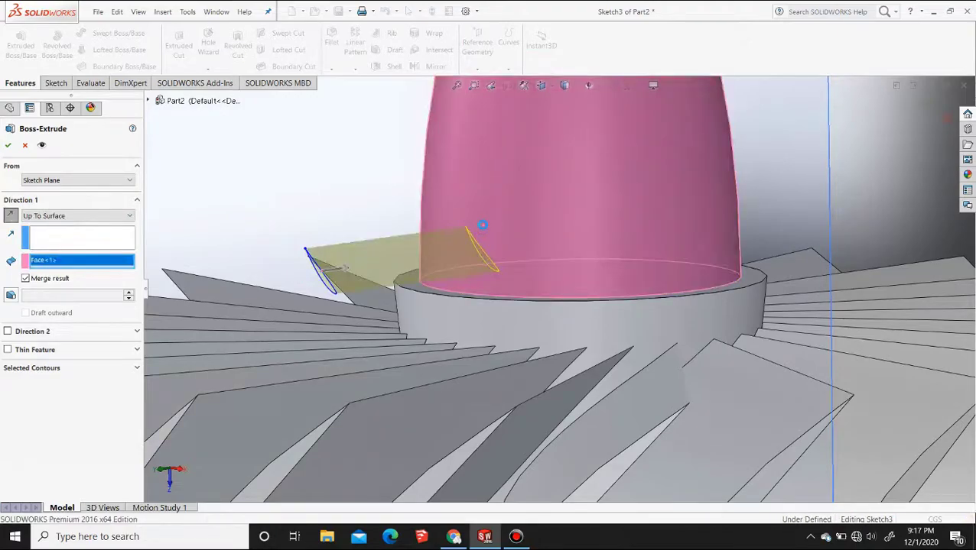
pyautogui.rightClick(483, 228)
# Start a circular pattern with its feature selection cleared and the circular edge of the flange as the pattern axis
pyautogui.moveTo(342, 304); pyautogui.dragTo(340, 252, button='middle')
pyautogui.scroll(-2, 362, 264)
pyautogui.scroll(4, 363, 266)
pyautogui.click(543, 86)
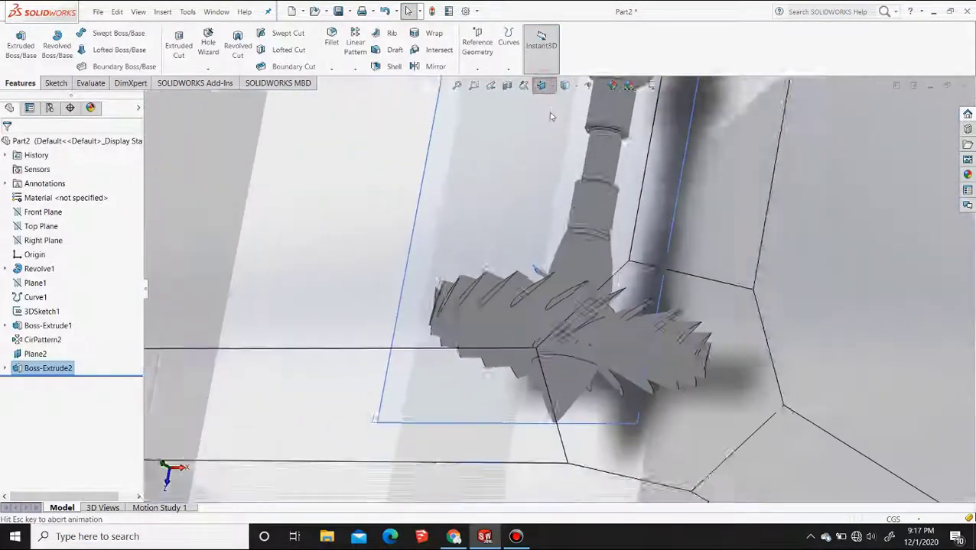
pyautogui.click(578, 140)
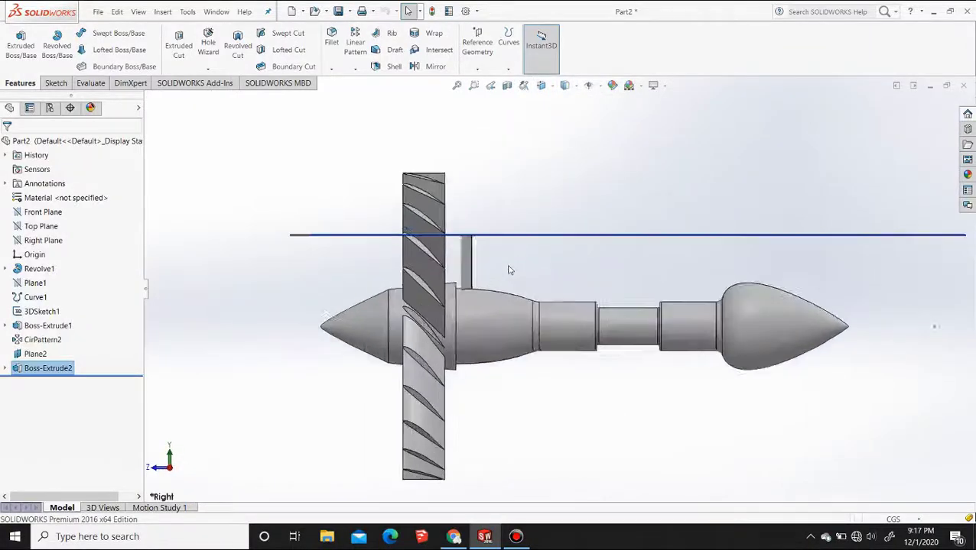
pyautogui.moveTo(509, 267); pyautogui.dragTo(490, 278, button='middle')
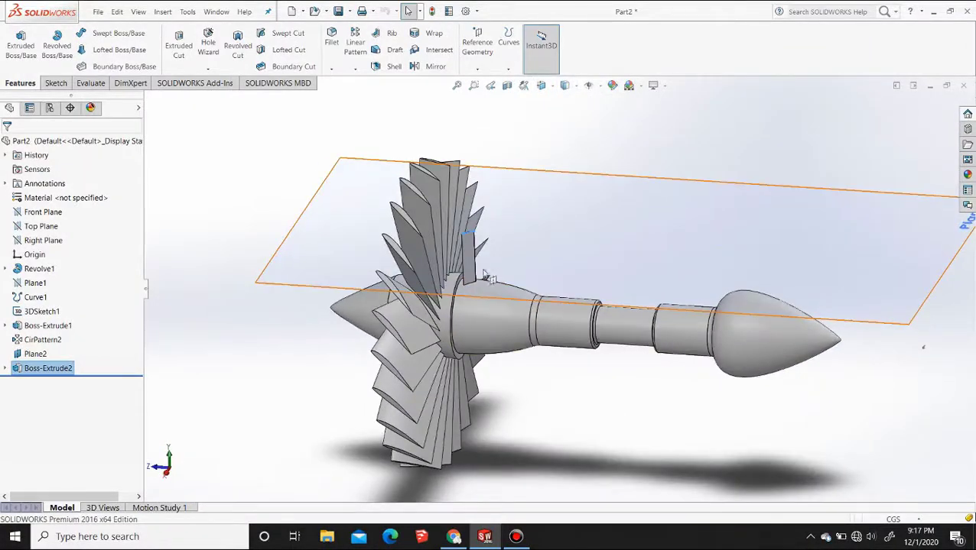
pyautogui.click(355, 69)
pyautogui.click(366, 94)
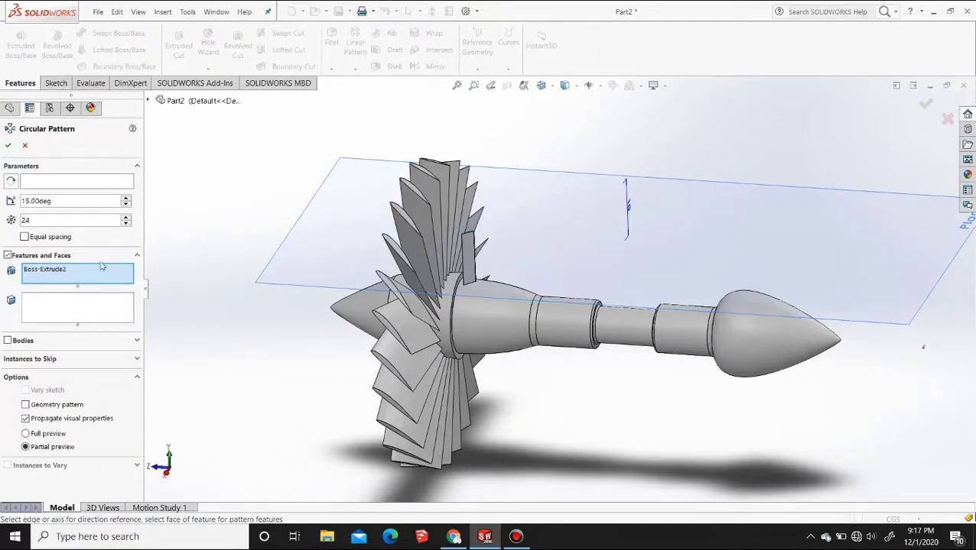
pyautogui.rightClick(100, 267)
pyautogui.click(130, 279)
pyautogui.click(48, 182)
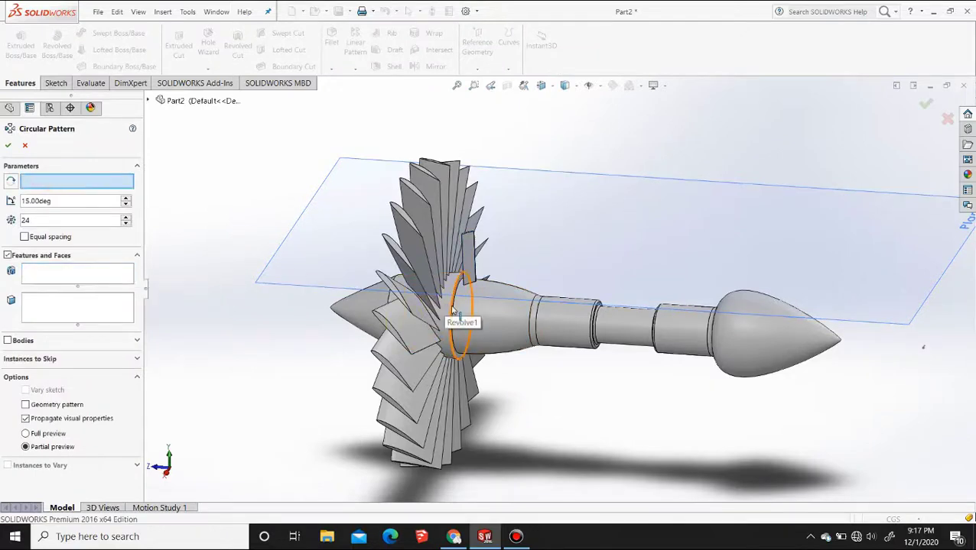
pyautogui.click(453, 309)
# Pattern the new short blade around the body with 24 instances at 15 degree spacing
pyautogui.click(44, 272)
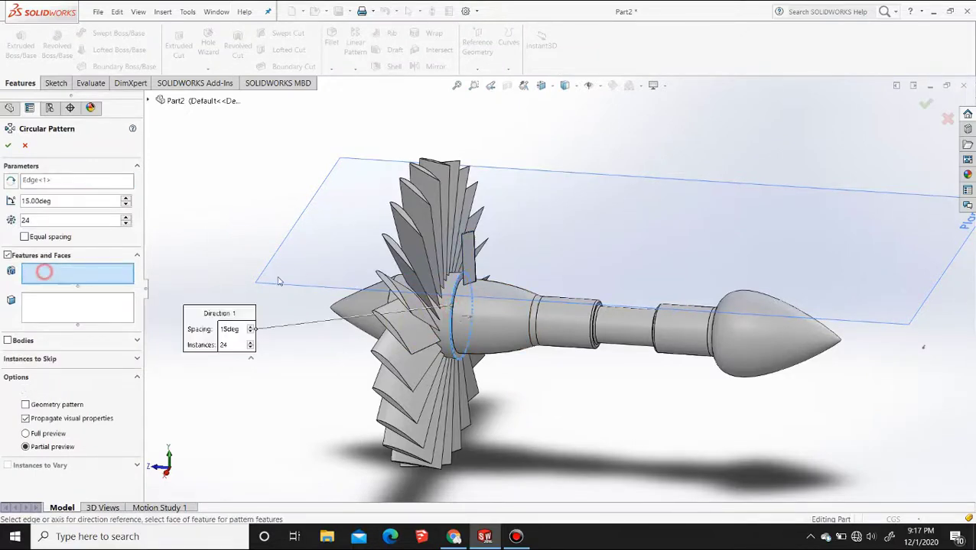
pyautogui.click(470, 262)
pyautogui.scroll(3, 526, 296)
pyautogui.scroll(-5, 529, 297)
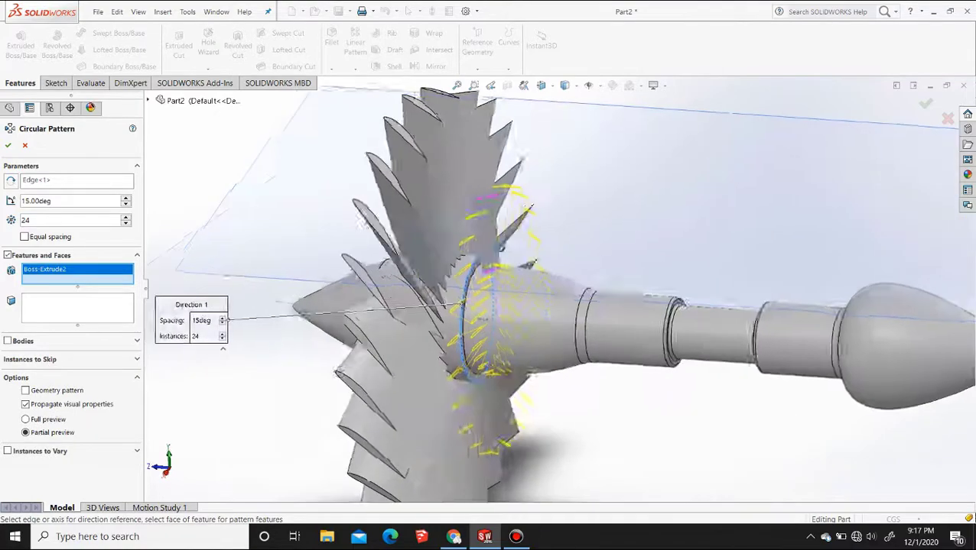
pyautogui.moveTo(529, 296); pyautogui.dragTo(454, 335, button='middle')
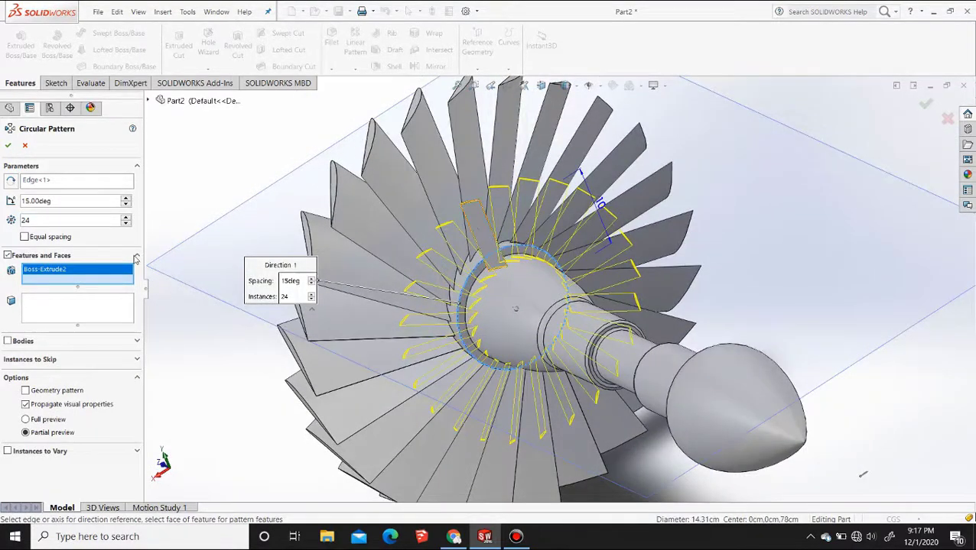
pyautogui.click(228, 175)
# Copy the airfoil sketch that belongs to the short blade's extrusion
pyautogui.moveTo(574, 322); pyautogui.dragTo(367, 330, button='middle')
pyautogui.click(6, 368)
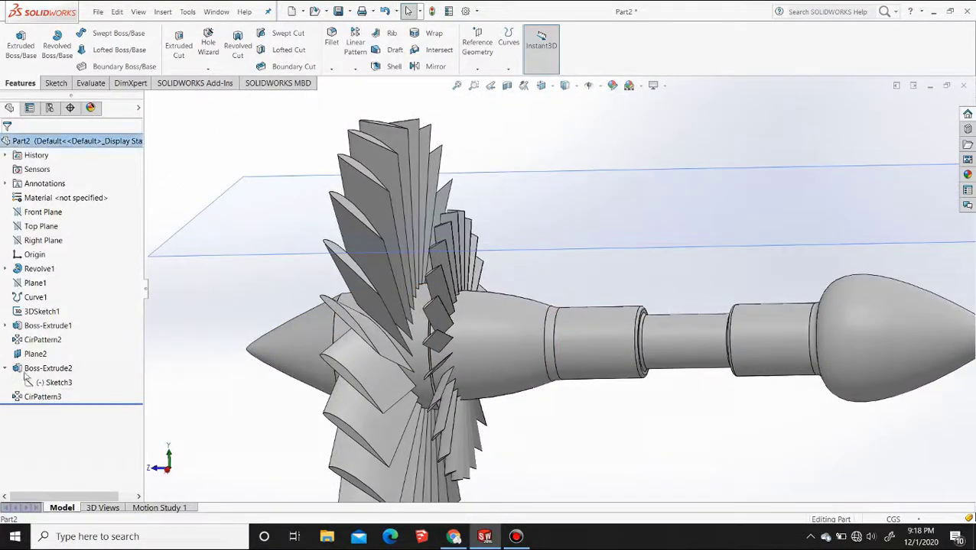
pyautogui.click(55, 383)
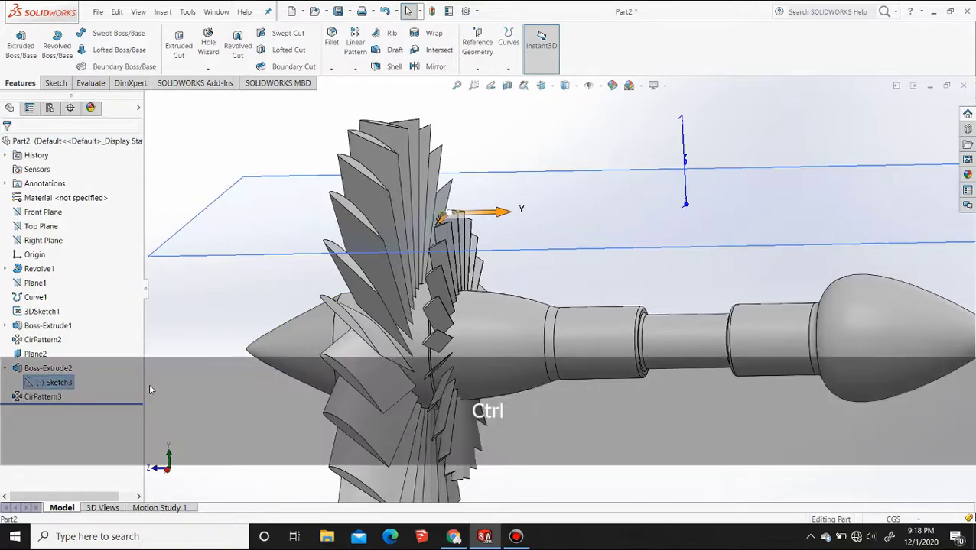
pyautogui.click(581, 146)
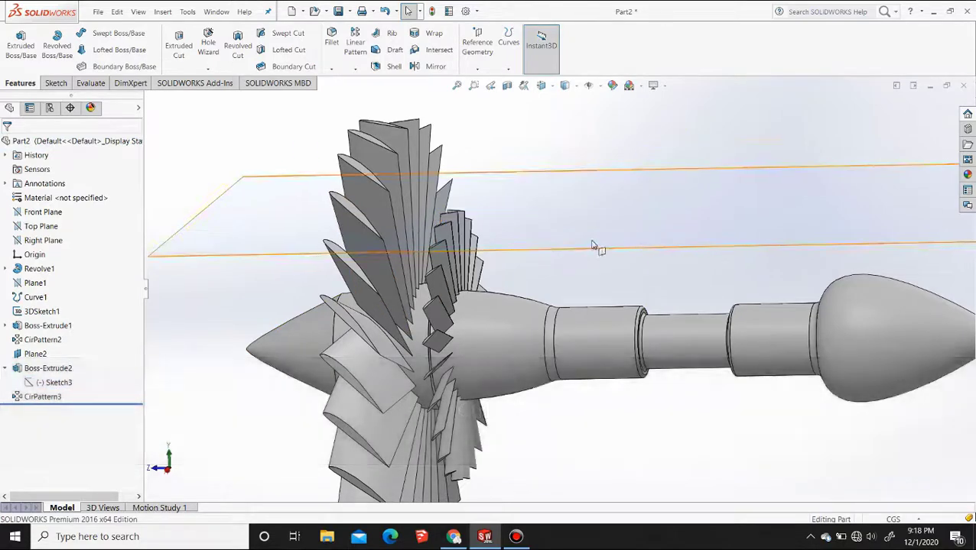
# Create a reference plane offset 1 cm from Plane2, with the offset flipped toward the body axis
pyautogui.click(540, 85)
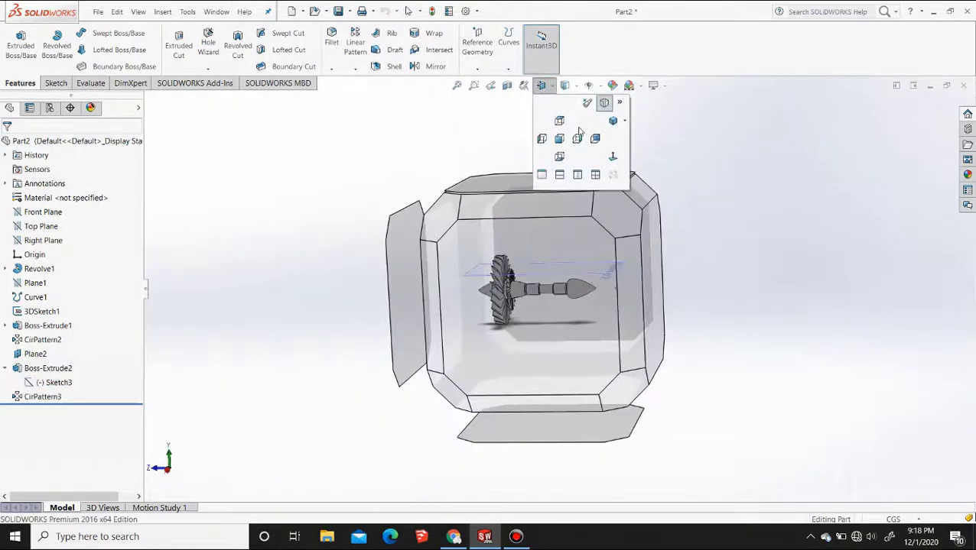
pyautogui.click(578, 134)
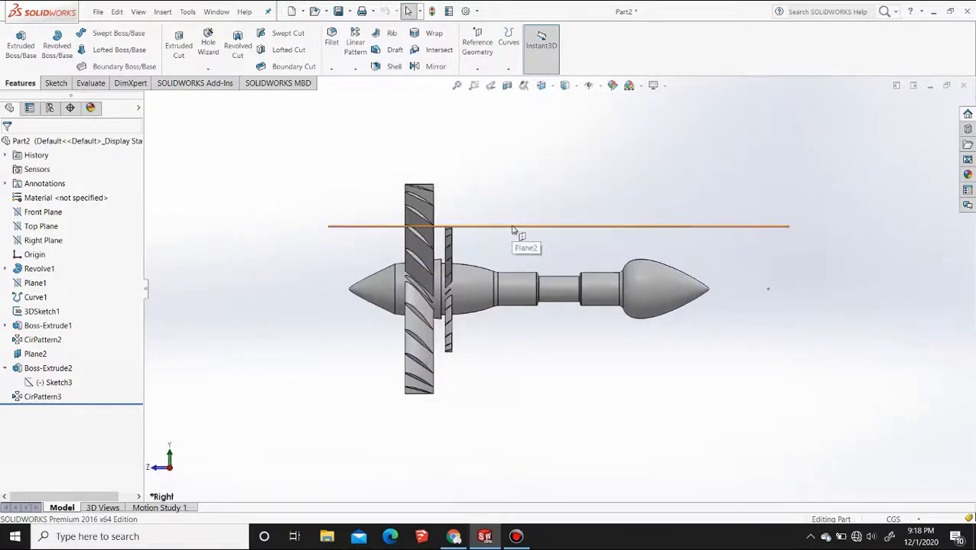
pyautogui.click(516, 227)
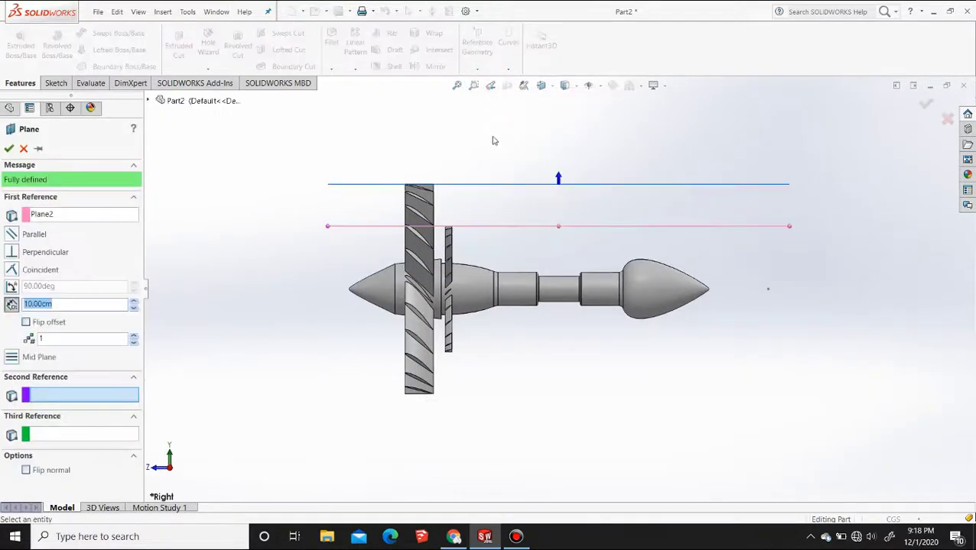
pyautogui.click(26, 322)
pyautogui.click(134, 308)
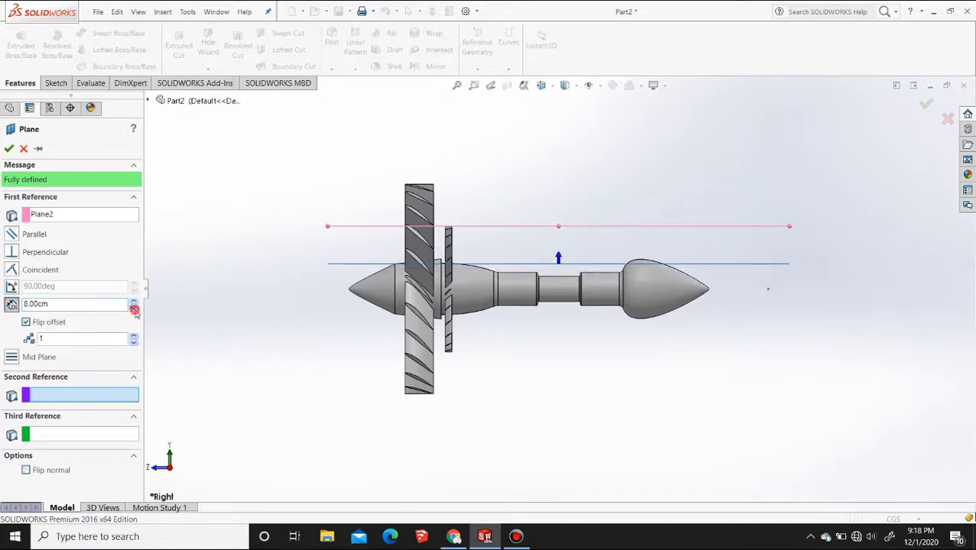
pyautogui.click(134, 308)
pyautogui.click(134, 308)
pyautogui.click(134, 308)
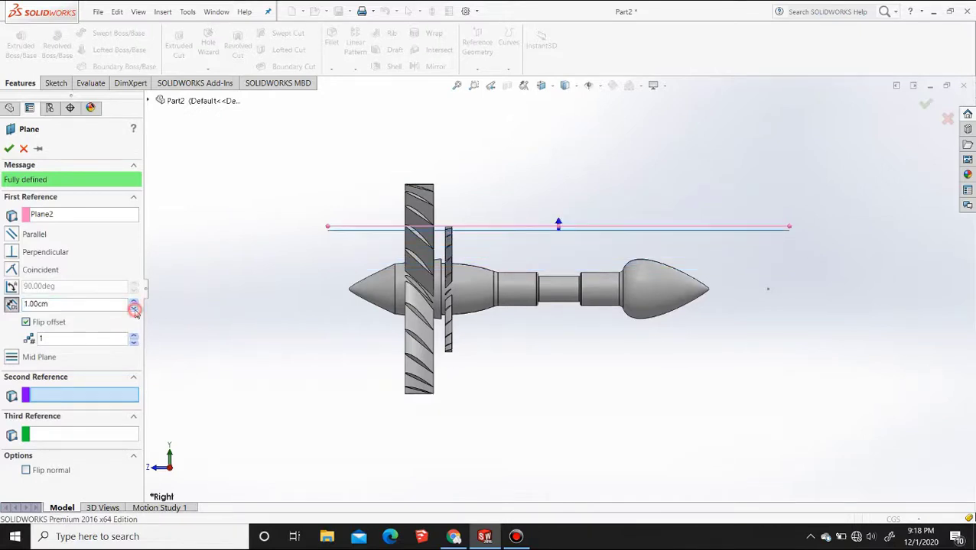
pyautogui.click(9, 147)
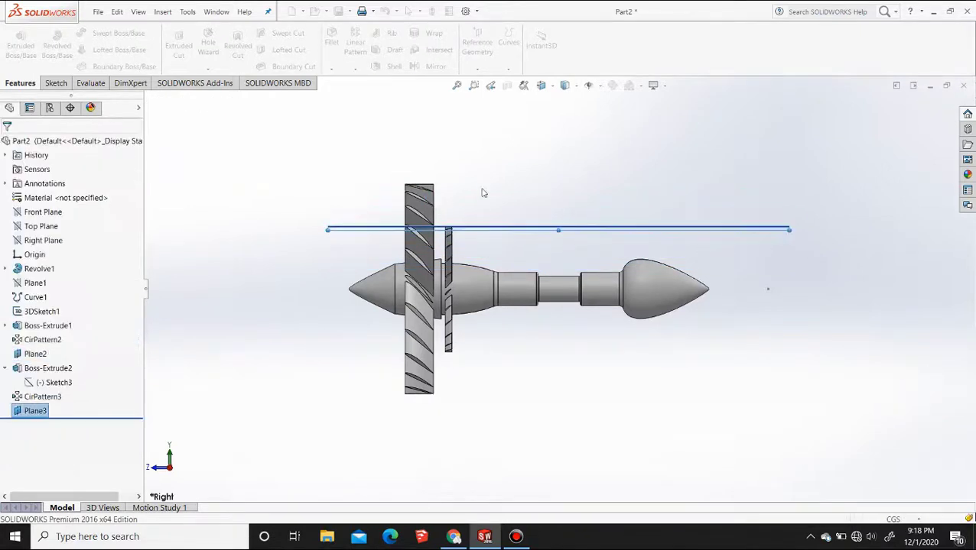
# Hide Plane2 so that only the new offset plane is displayed
pyautogui.scroll(-2, 523, 270)
pyautogui.scroll(-3, 594, 295)
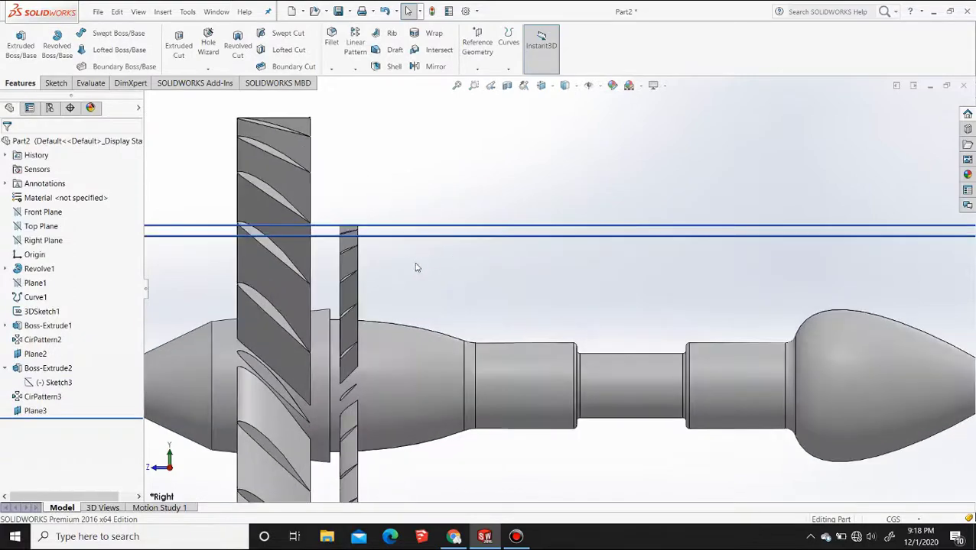
pyautogui.scroll(2, 429, 277)
pyautogui.moveTo(436, 283); pyautogui.dragTo(487, 287, button='middle')
pyautogui.scroll(3, 488, 287)
pyautogui.click(850, 208)
pyautogui.click(902, 177)
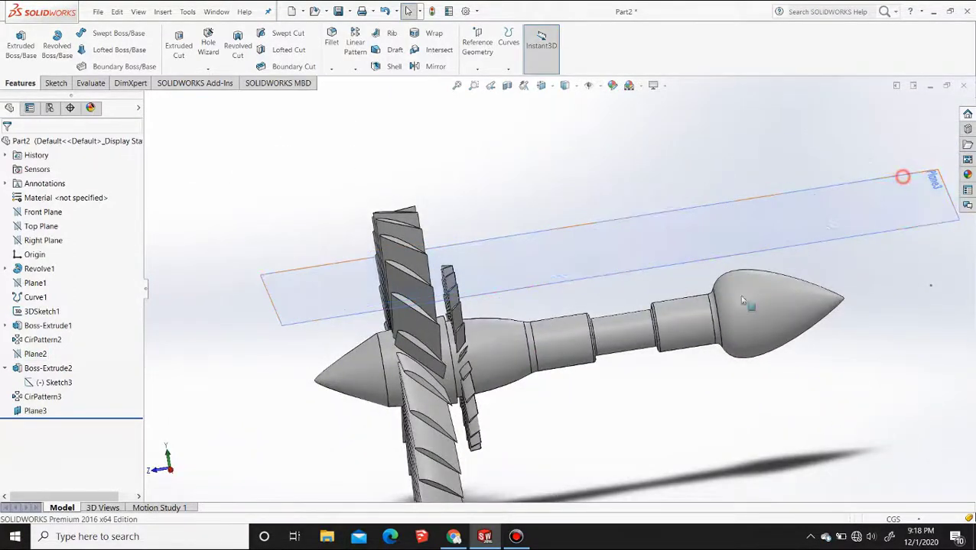
# Start a sketch on Plane3 in the top view and paste the copied airfoil spline into it
pyautogui.click(593, 285)
pyautogui.click(632, 248)
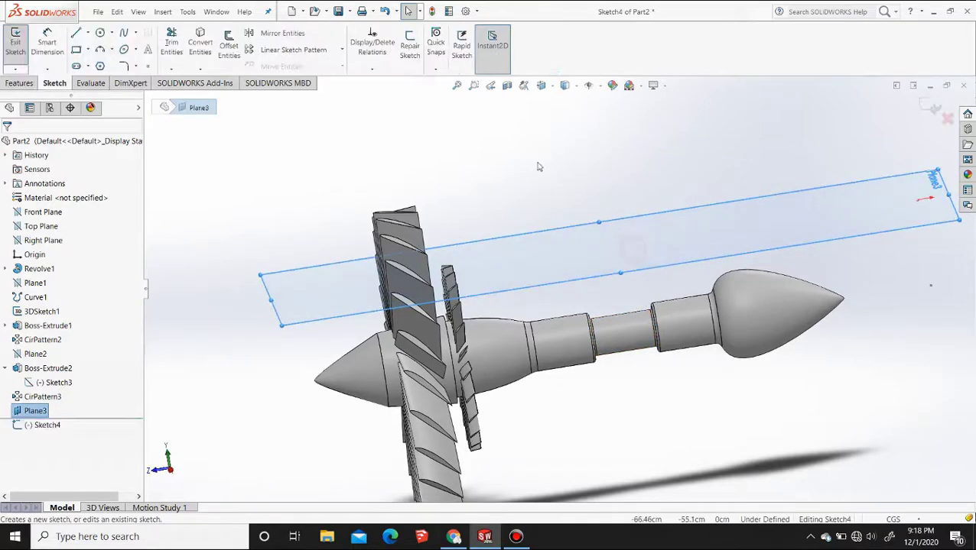
pyautogui.click(551, 88)
pyautogui.click(559, 121)
pyautogui.scroll(-7, 579, 382)
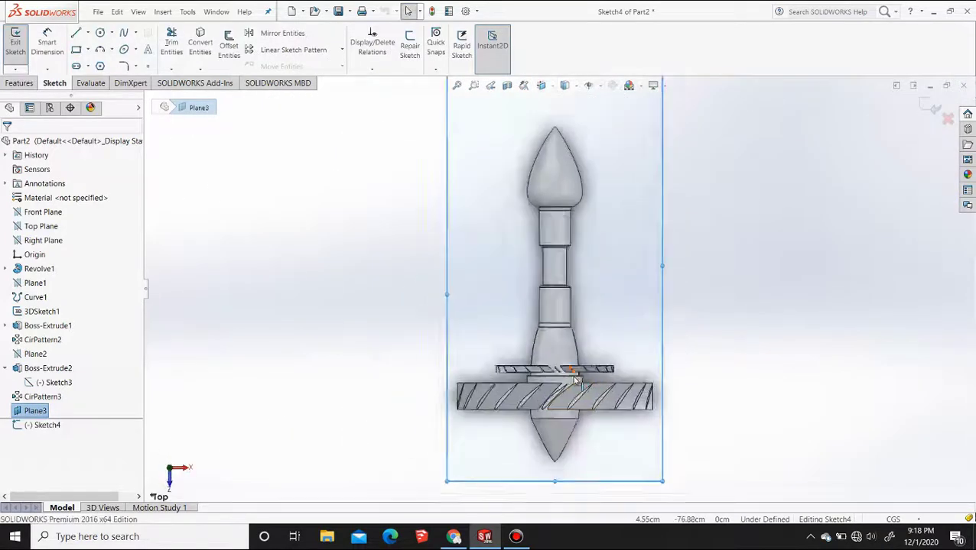
pyautogui.scroll(-2, 543, 359)
pyautogui.hotkey('ctrl', 'v')
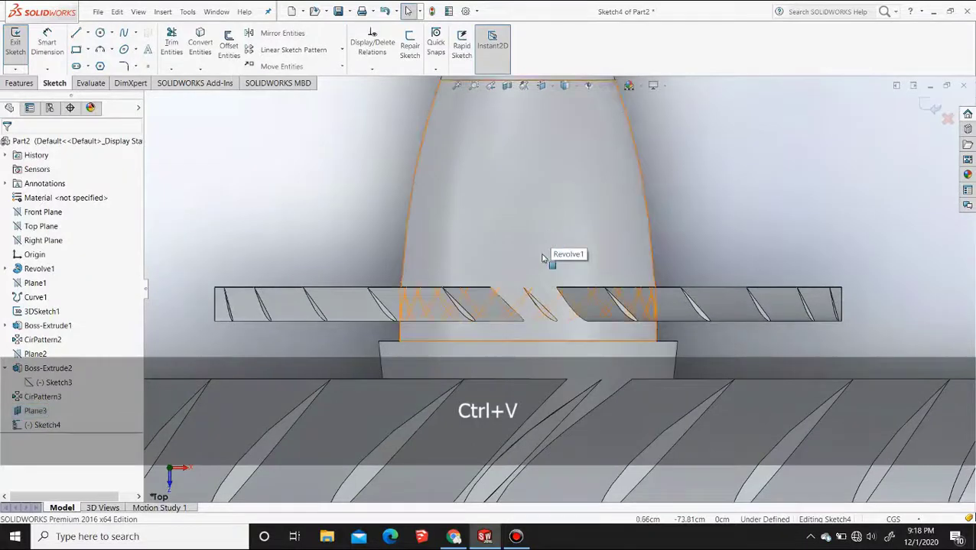
pyautogui.scroll(4, 543, 258)
pyautogui.scroll(-2, 729, 232)
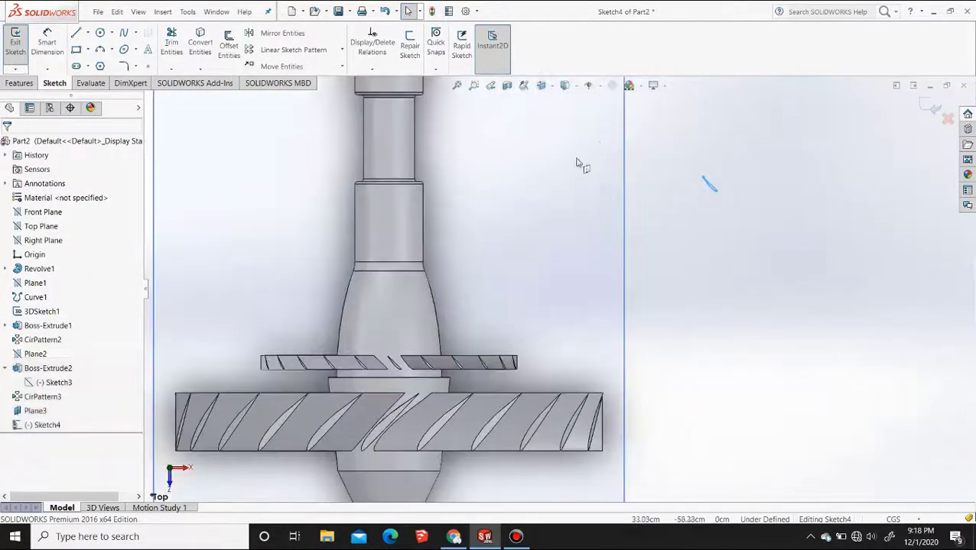
# Move the pasted airfoil spline by its upper end point onto the tapered body, just beyond the short blade ring
pyautogui.click(281, 67)
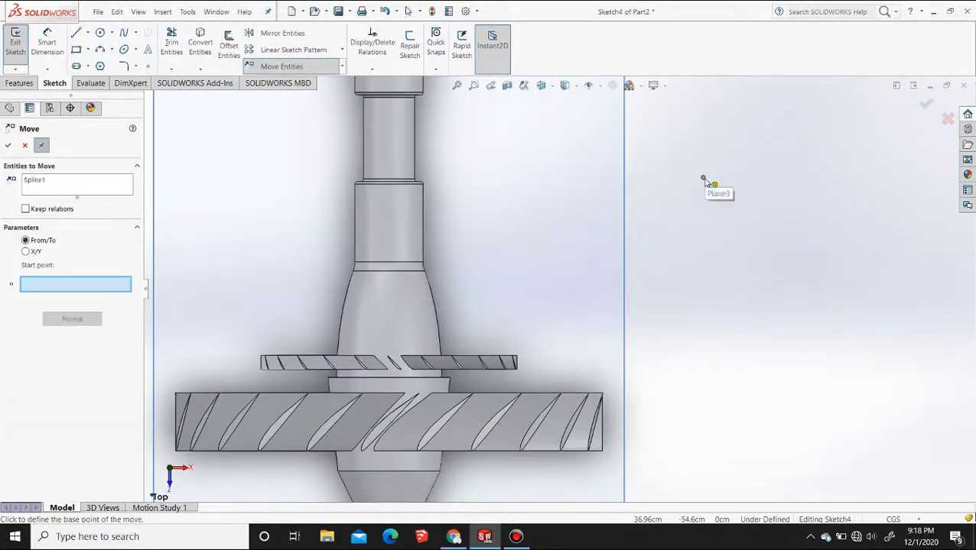
pyautogui.click(703, 180)
pyautogui.scroll(-5, 397, 333)
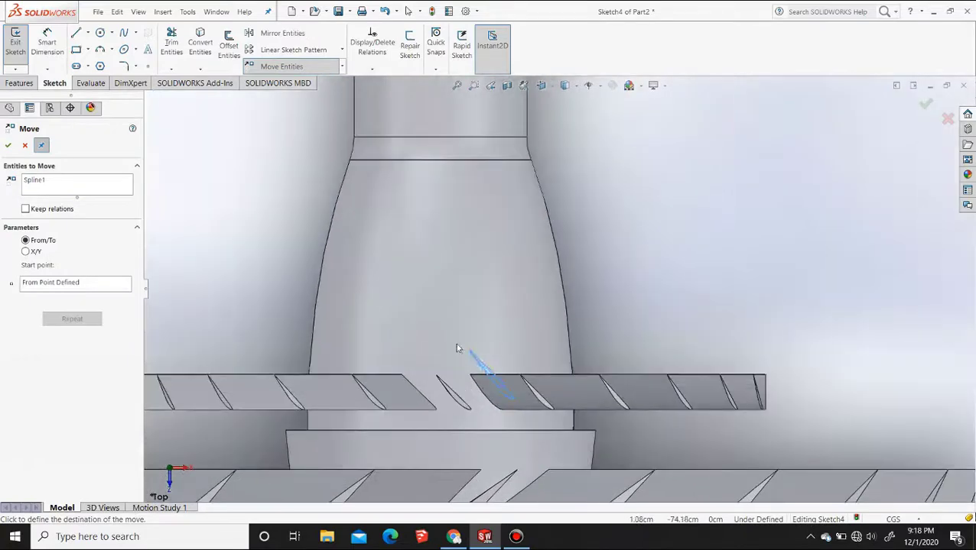
pyautogui.scroll(-2, 451, 348)
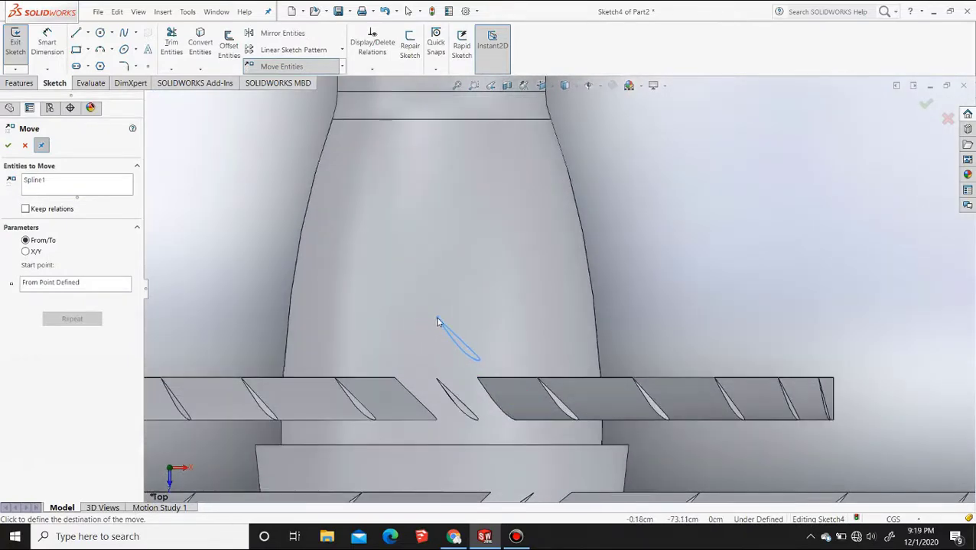
# Place the airfoil spline just beyond the short blade ring and rotate it 180° about its pointed end
pyautogui.click(436, 319)
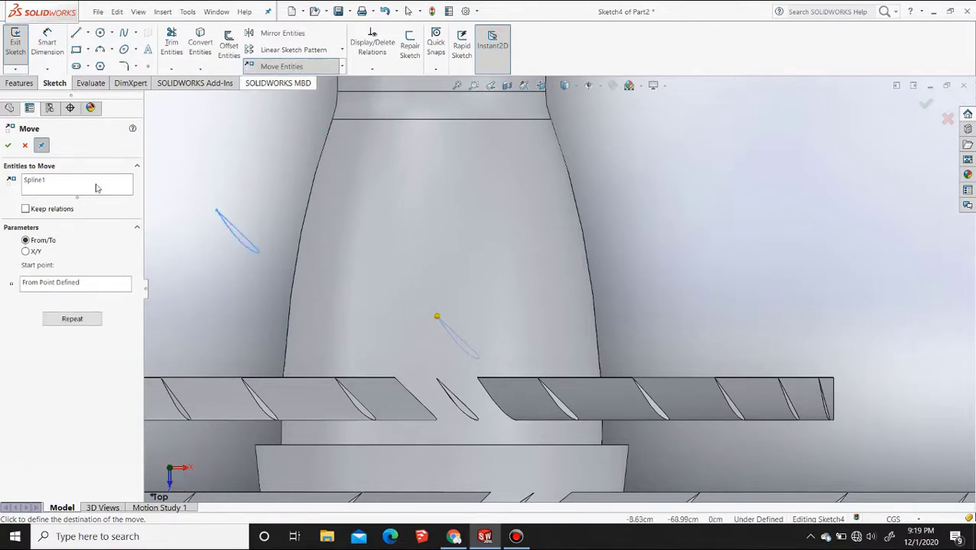
pyautogui.click(8, 146)
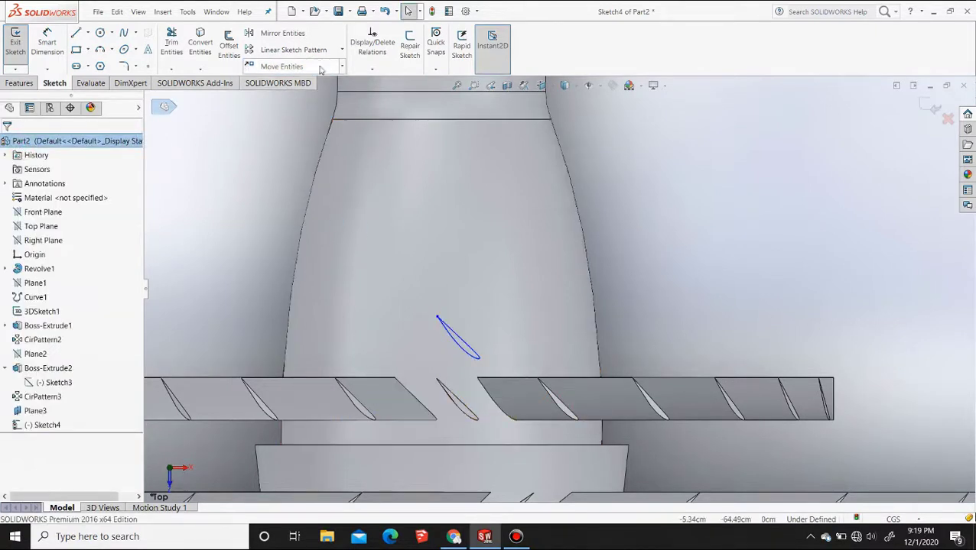
pyautogui.click(344, 68)
pyautogui.click(284, 107)
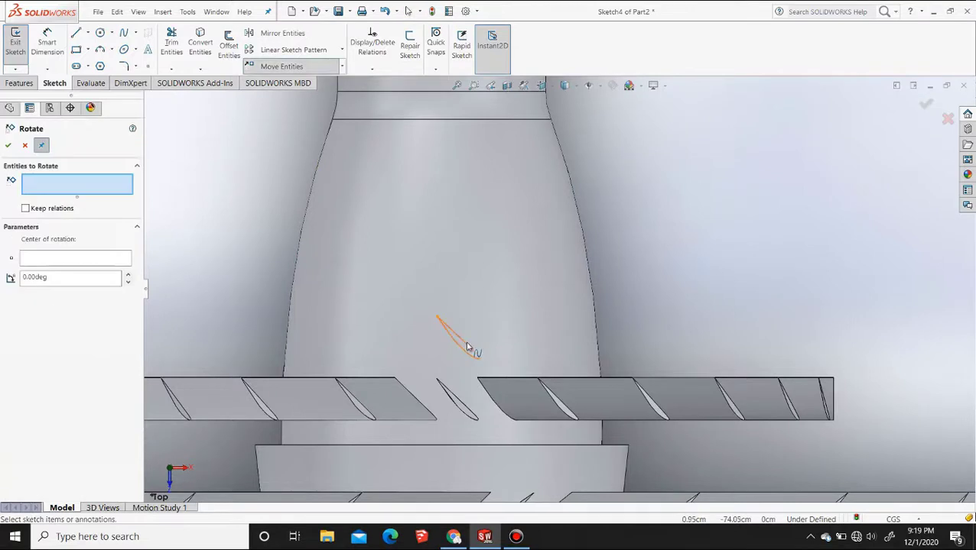
pyautogui.click(437, 317)
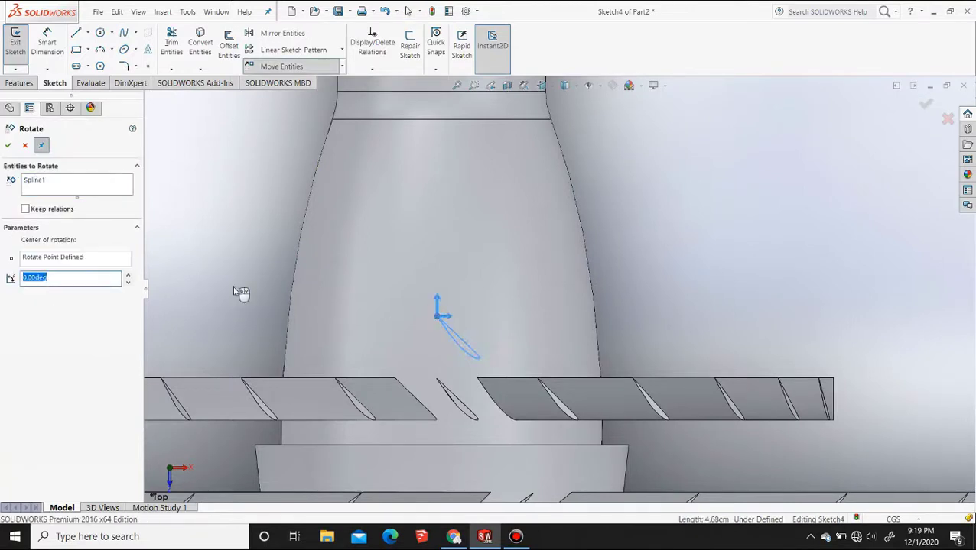
pyautogui.write('1')
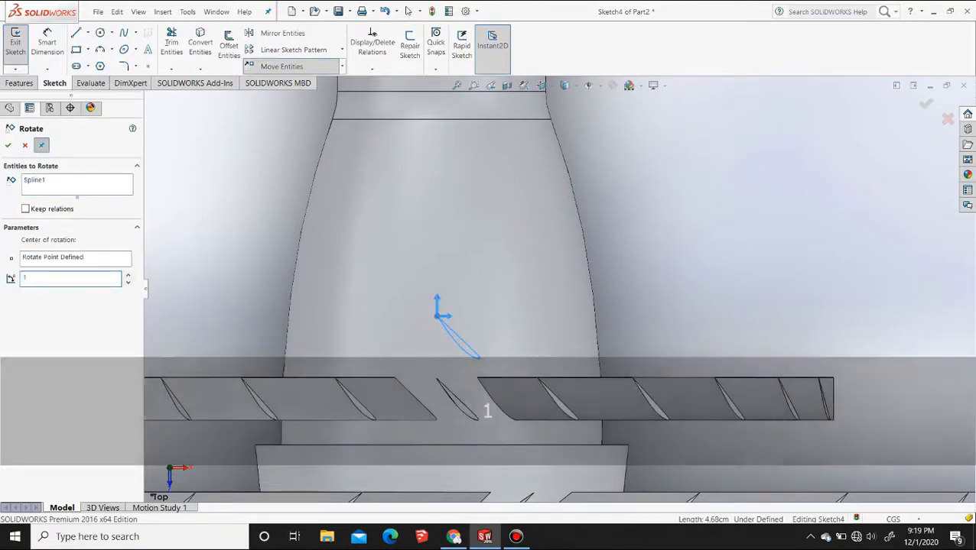
pyautogui.write('80')
pyautogui.press('Return')
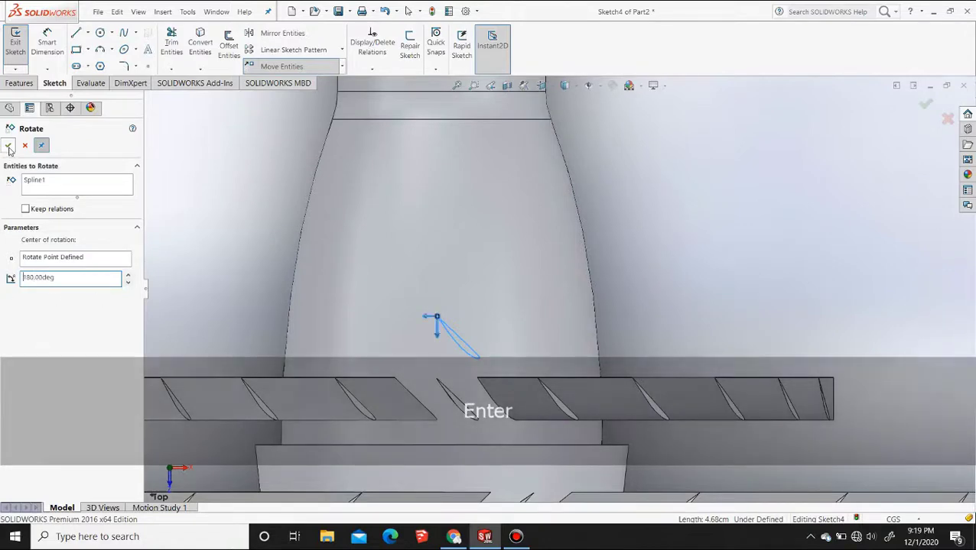
pyautogui.click(7, 145)
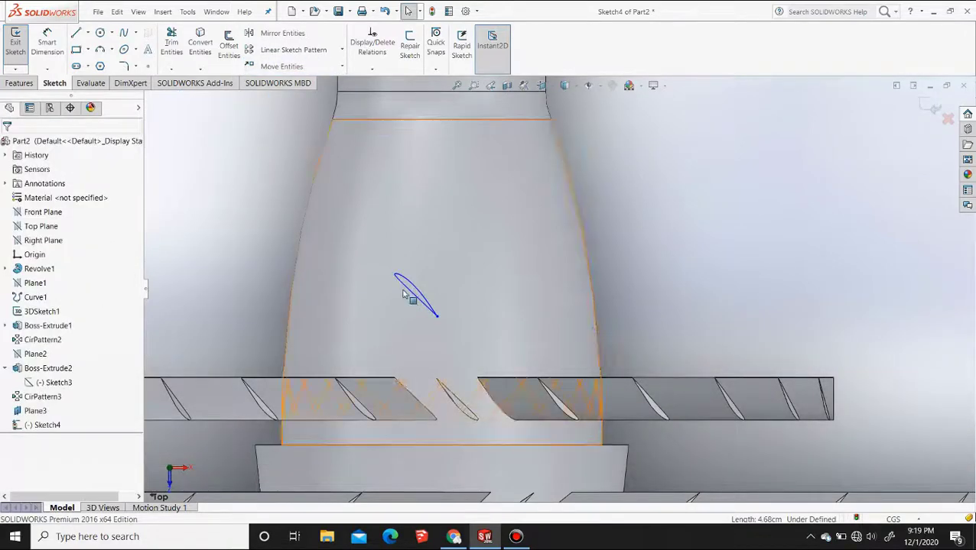
# Rotate the airfoil spline another 90° about its pointed end, so that it slants opposite to the neighbouring blades
pyautogui.click(341, 67)
pyautogui.click(289, 107)
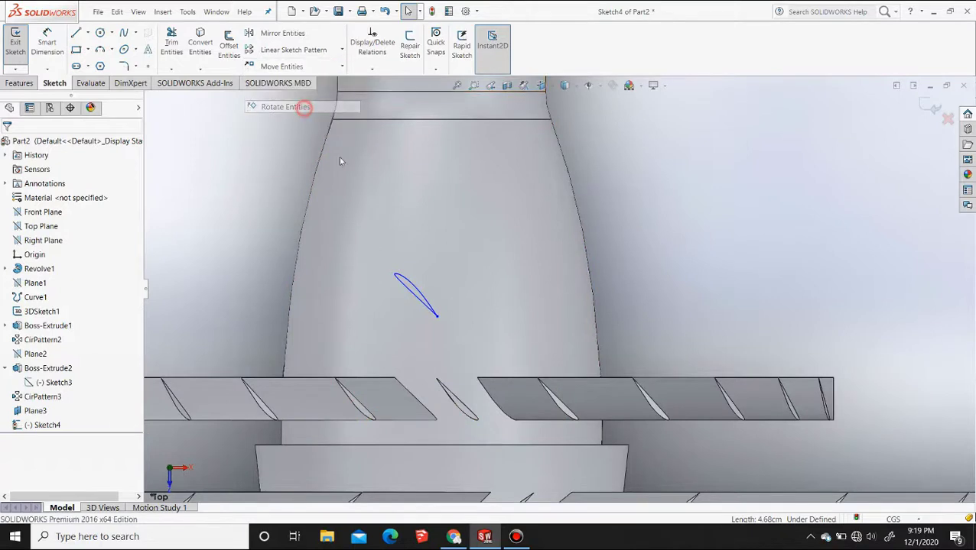
pyautogui.click(422, 297)
pyautogui.click(437, 316)
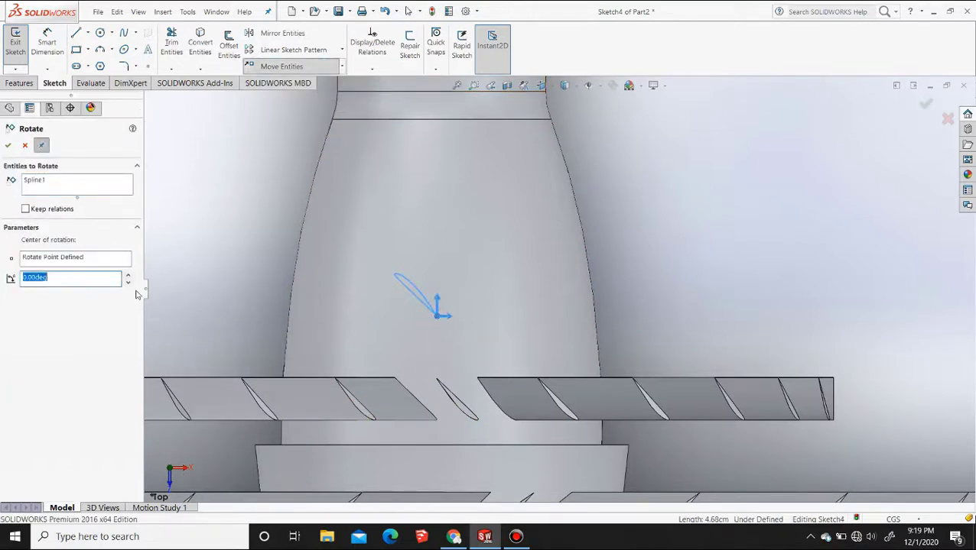
pyautogui.write('9')
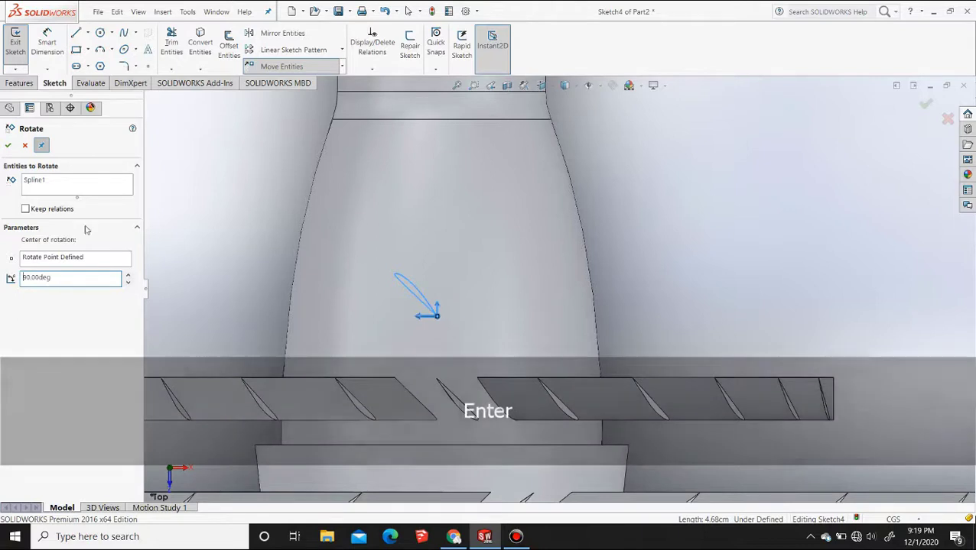
pyautogui.click(24, 147)
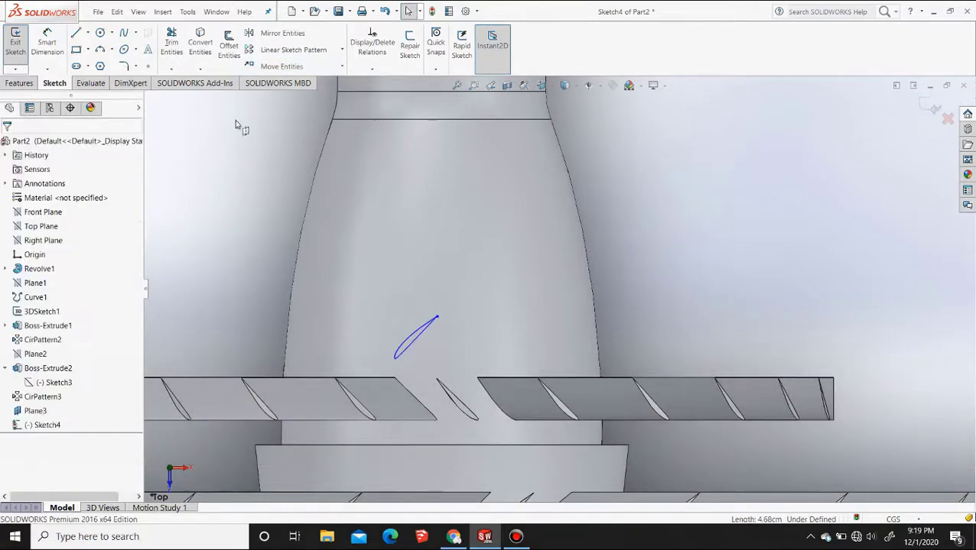
# Move the rotated airfoil by its pointed end so that it lines up with the blade profile of the short ring
pyautogui.click(415, 345)
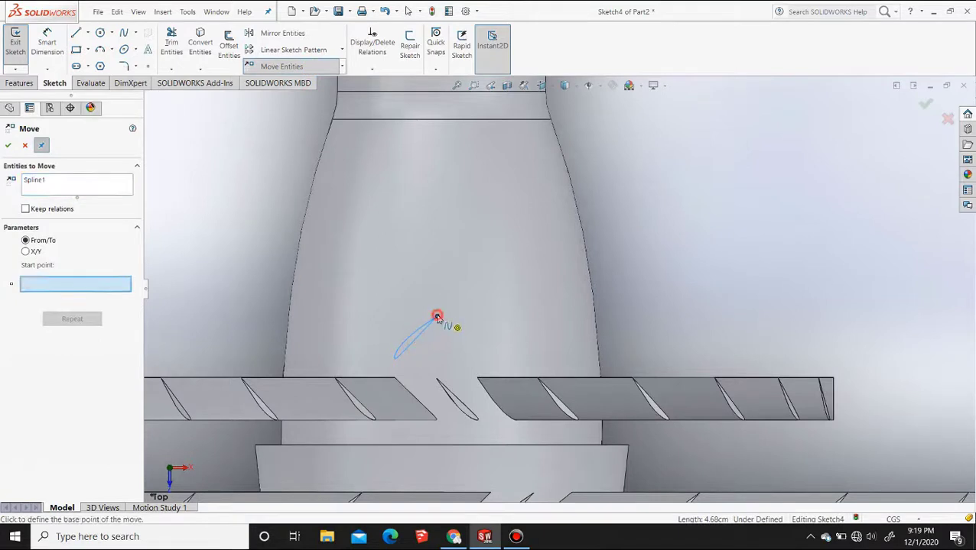
pyautogui.click(436, 317)
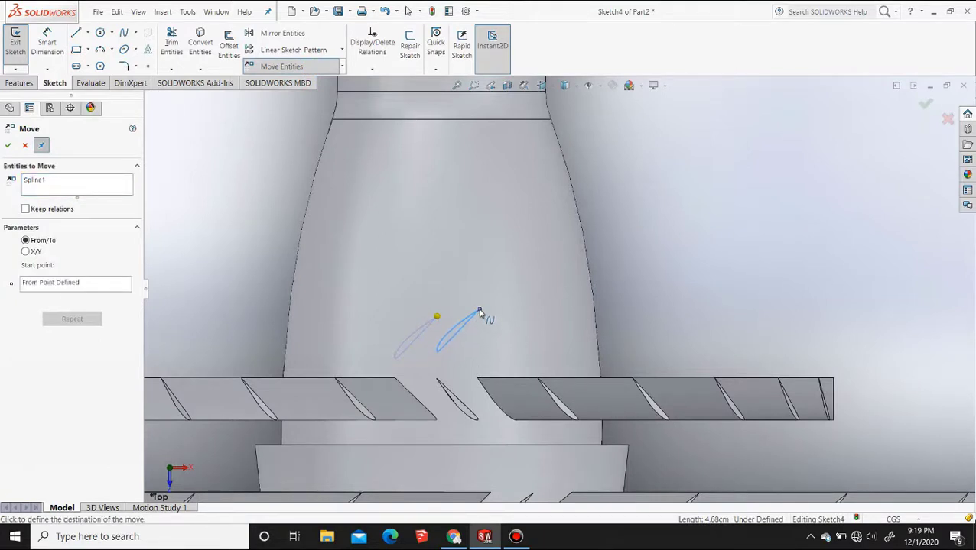
pyautogui.click(476, 311)
pyautogui.press('Escape')
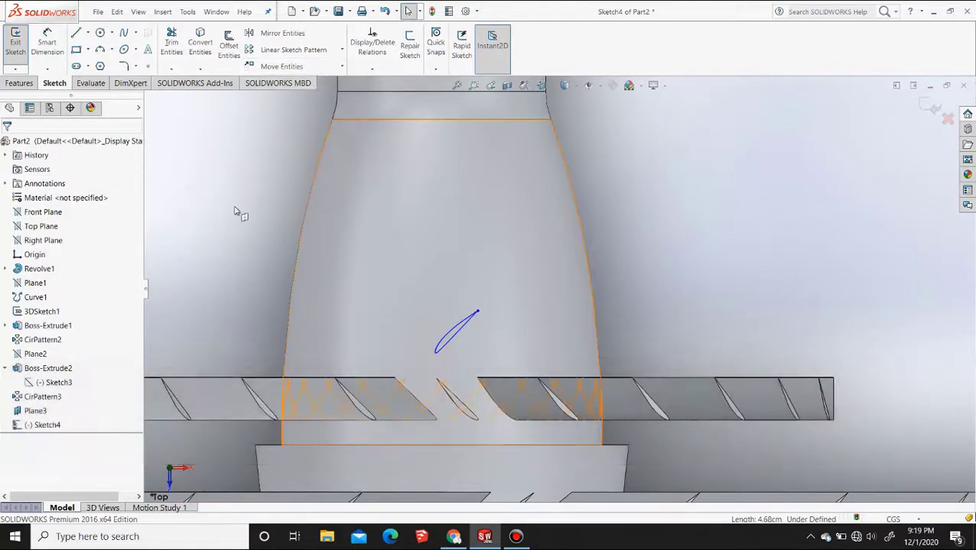
# Extrude the airfoil sketch up to the surface of the tapered body section, merging the result
pyautogui.click(19, 82)
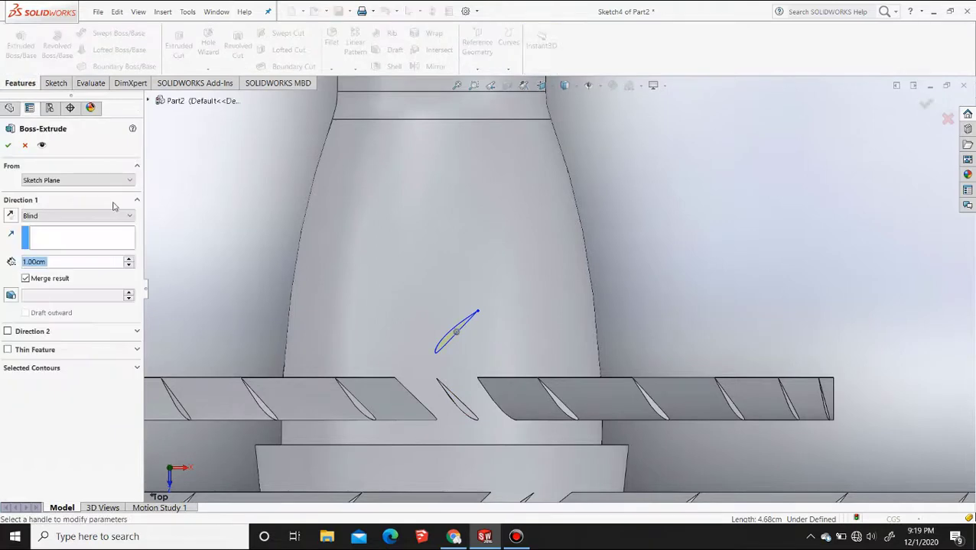
pyautogui.click(76, 216)
pyautogui.click(61, 244)
pyautogui.click(374, 246)
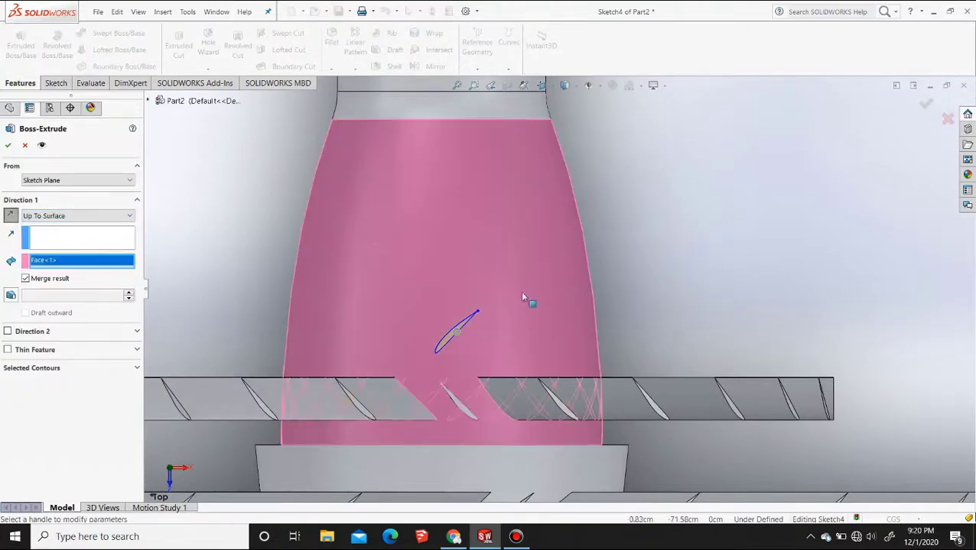
pyautogui.click(8, 146)
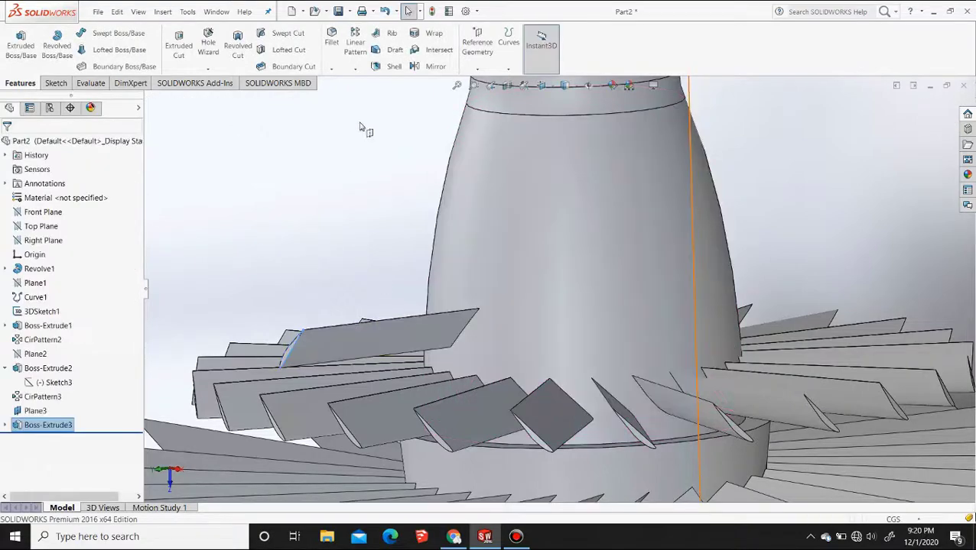
# Pattern the new blade circularly around the stepped collar's circular edge with 24 instances at 15° spacing
pyautogui.click(373, 163)
pyautogui.moveTo(373, 162); pyautogui.dragTo(301, 211, button='middle')
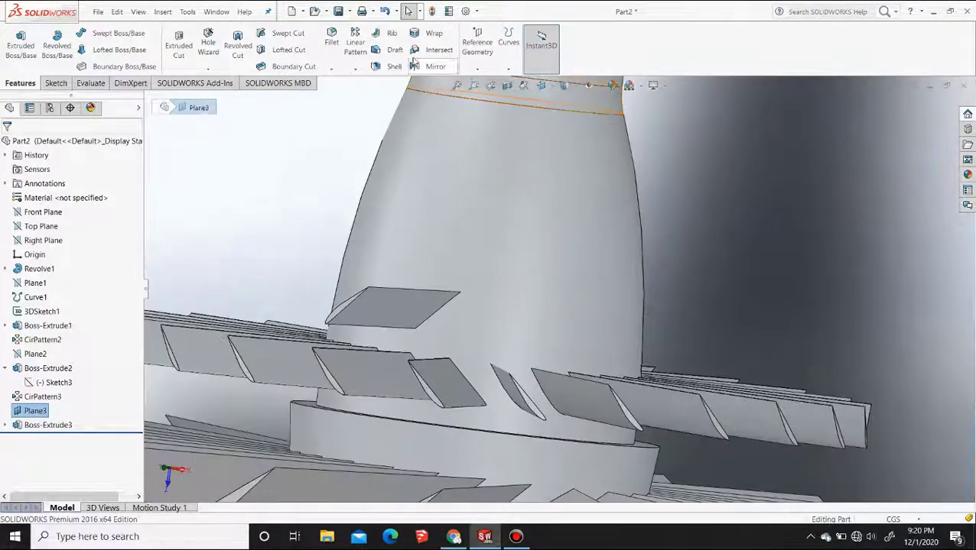
pyautogui.click(356, 71)
pyautogui.click(368, 97)
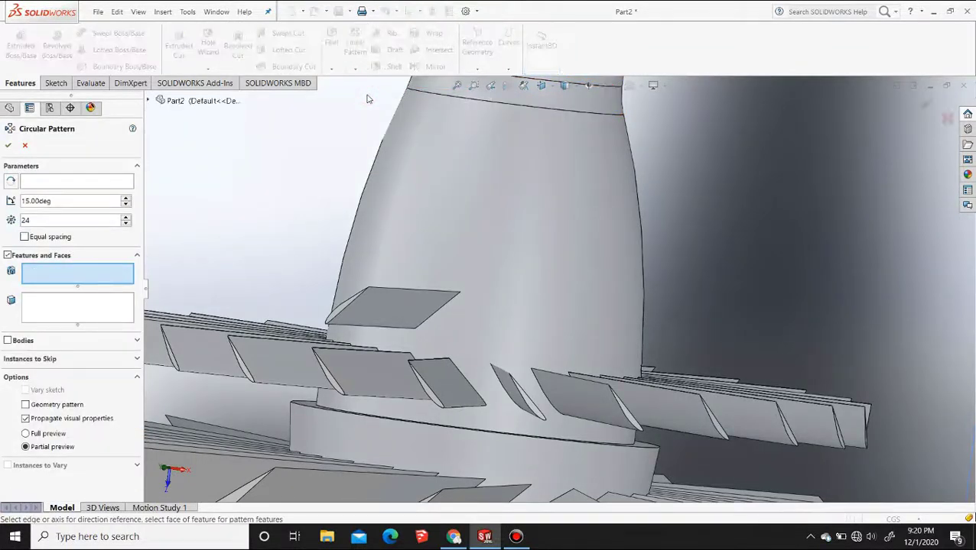
pyautogui.click(383, 303)
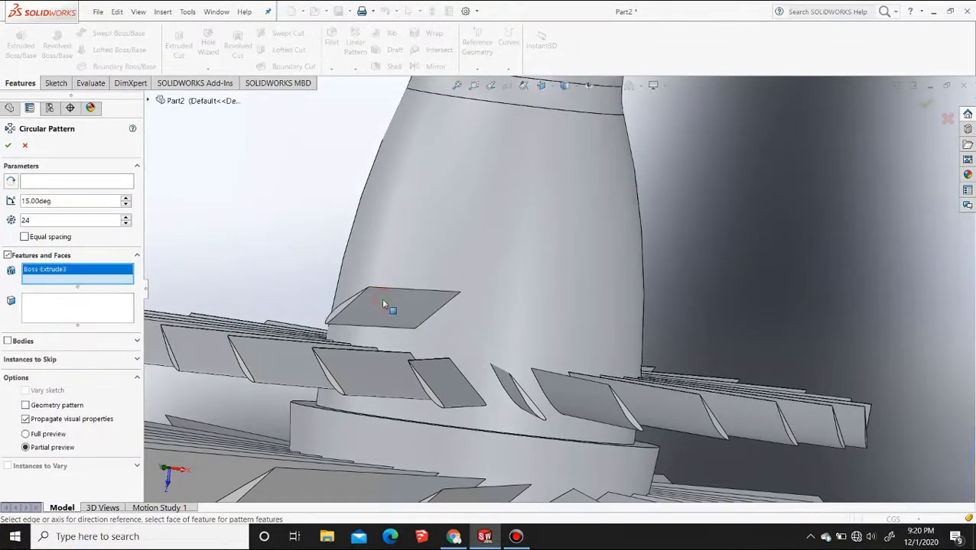
pyautogui.click(75, 186)
pyautogui.click(405, 425)
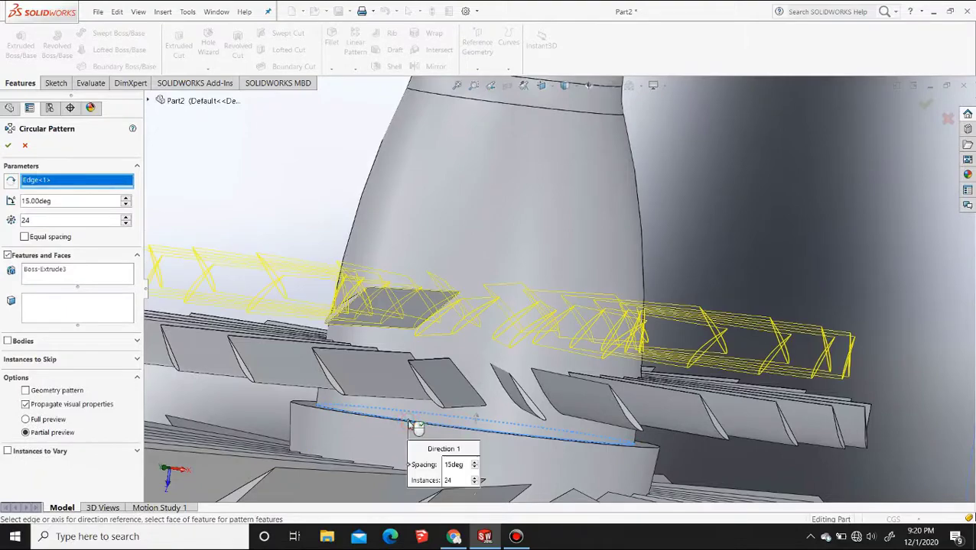
pyautogui.scroll(4, 395, 357)
pyautogui.moveTo(373, 356); pyautogui.dragTo(397, 358, button='middle')
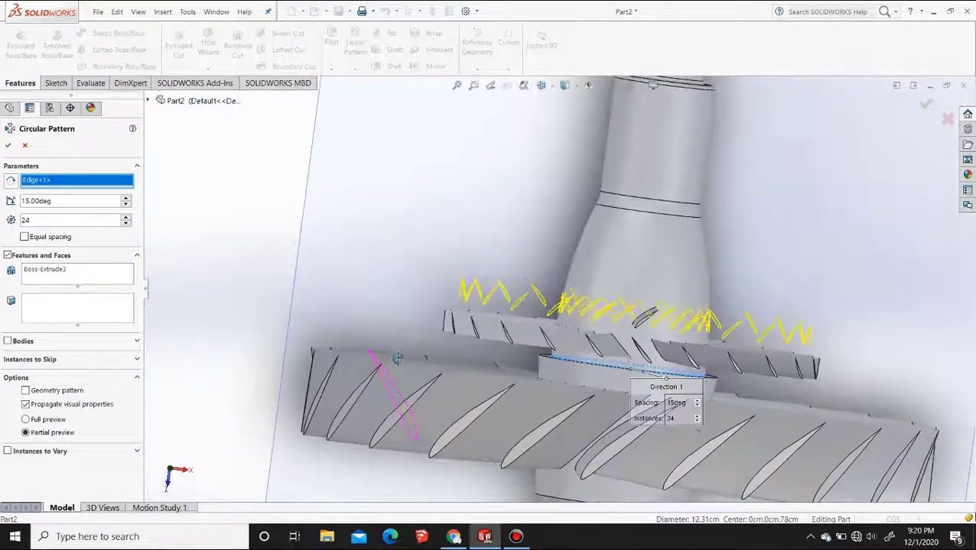
pyautogui.click(7, 145)
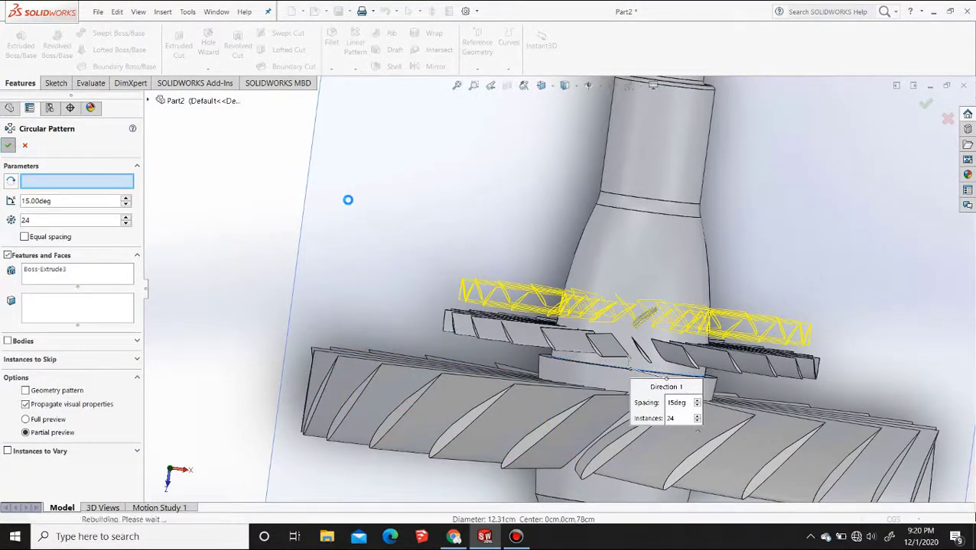
# Inspect the three blade rings on the body from the right view and from several angled views
pyautogui.moveTo(493, 239); pyautogui.dragTo(459, 191, button='middle')
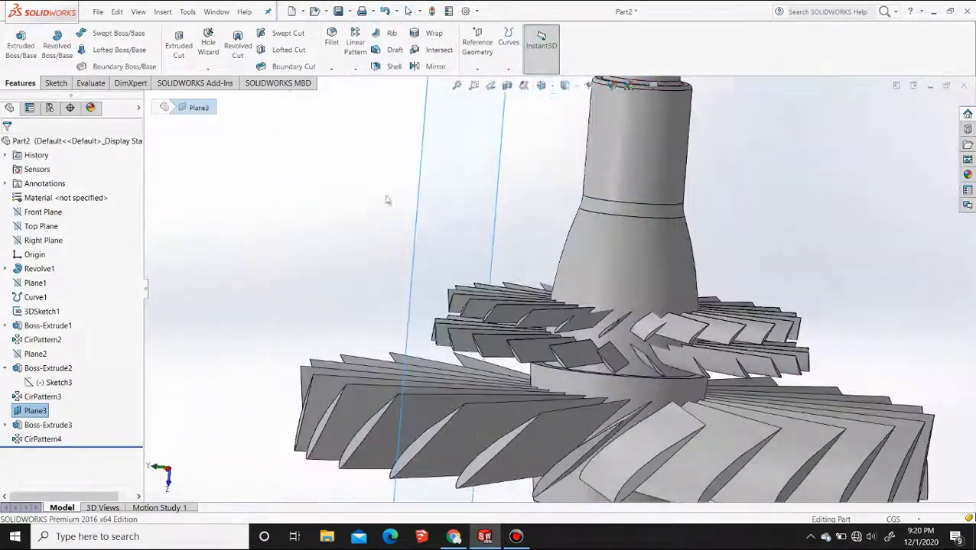
pyautogui.click(555, 91)
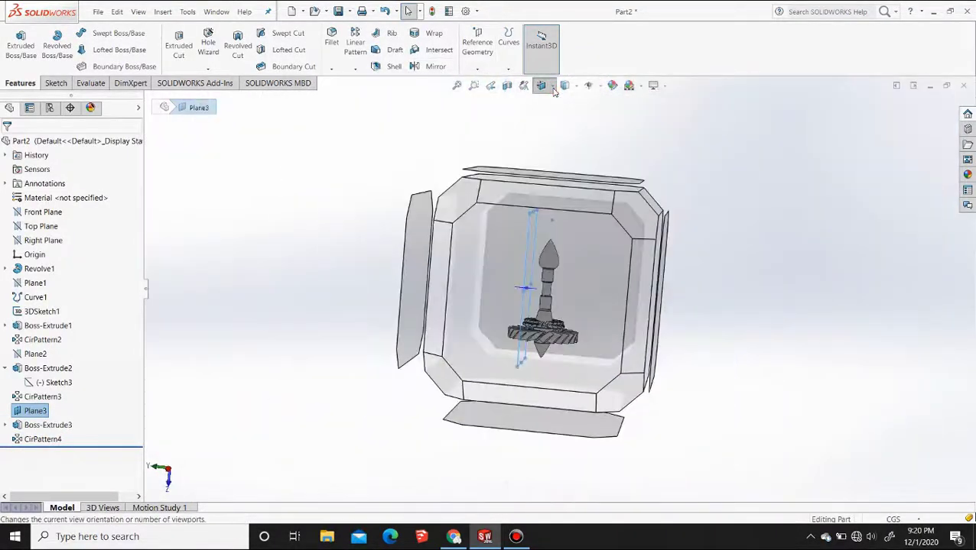
pyautogui.click(496, 236)
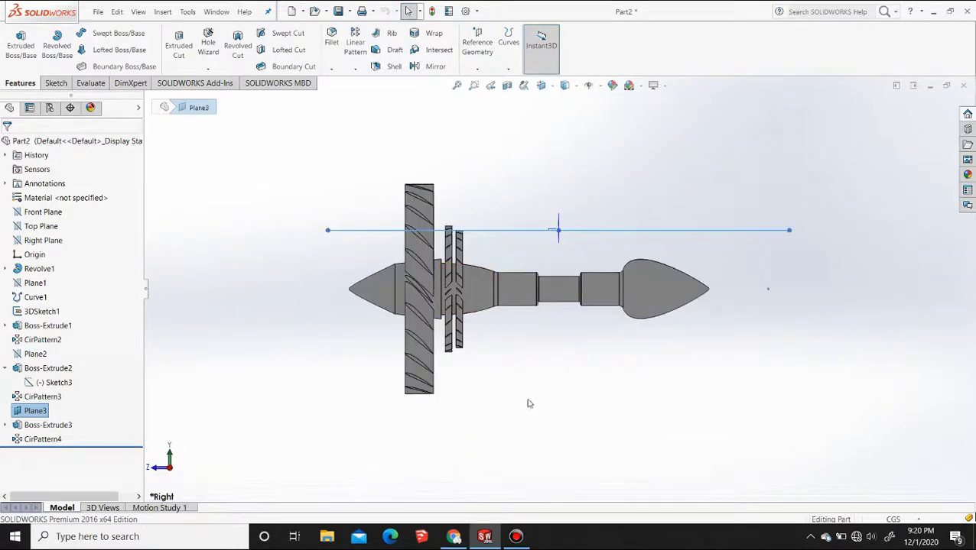
pyautogui.moveTo(528, 404); pyautogui.dragTo(618, 376, button='middle')
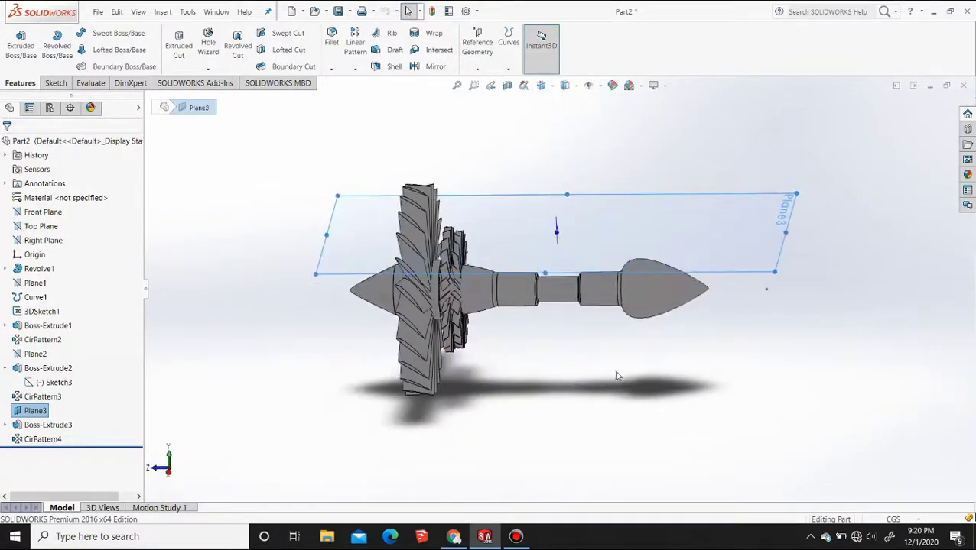
pyautogui.click(618, 376)
pyautogui.moveTo(459, 350); pyautogui.dragTo(502, 326, button='middle')
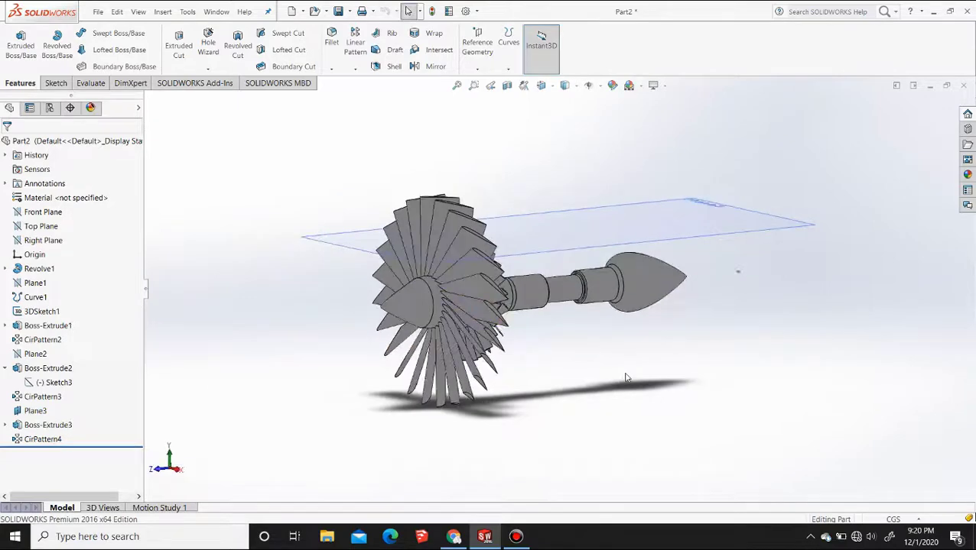
pyautogui.moveTo(498, 368); pyautogui.dragTo(468, 355, button='middle')
pyautogui.press('F2')
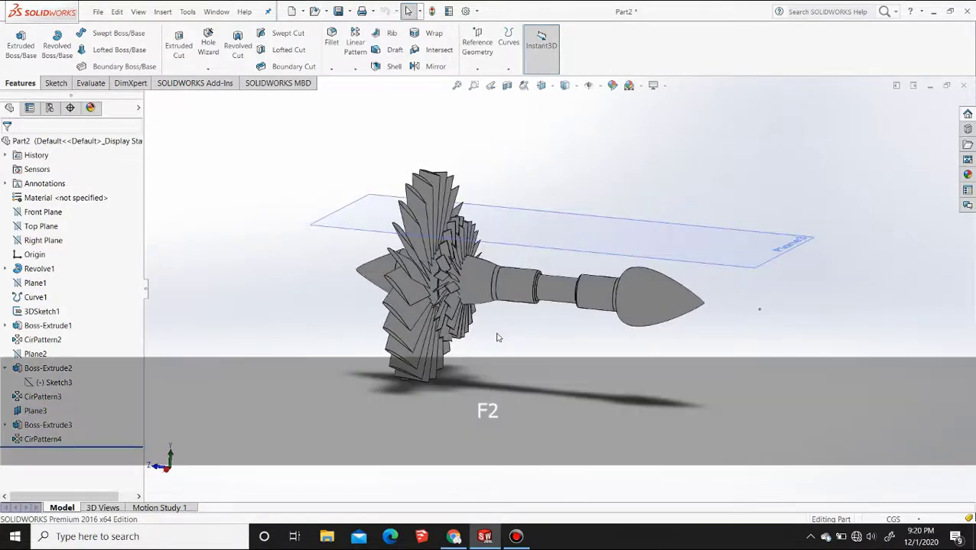
# Create a reference plane offset 1 cm from Plane3, flipped toward the body axis, and hide Plane3
pyautogui.click(536, 227)
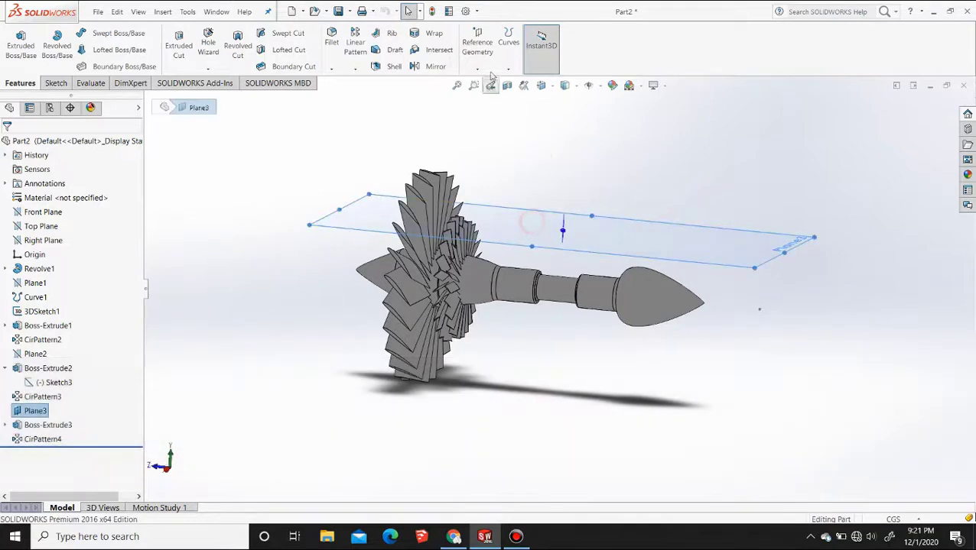
pyautogui.click(477, 44)
pyautogui.click(488, 82)
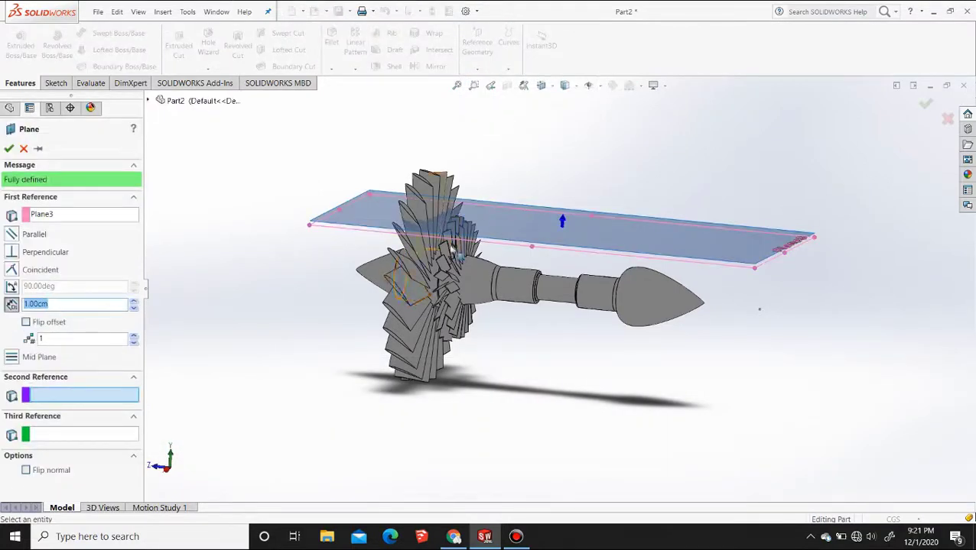
pyautogui.moveTo(452, 249); pyautogui.dragTo(464, 224, button='middle')
pyautogui.click(27, 325)
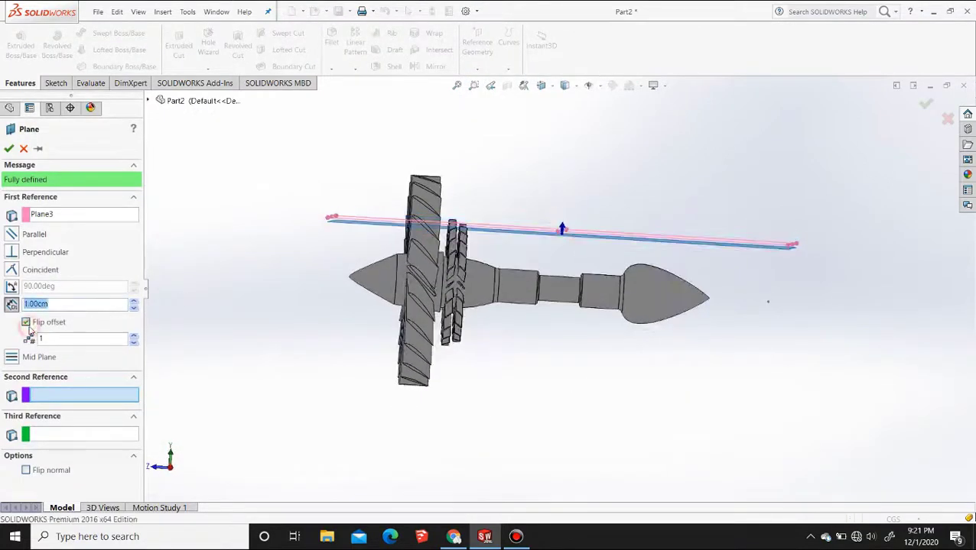
pyautogui.click(541, 86)
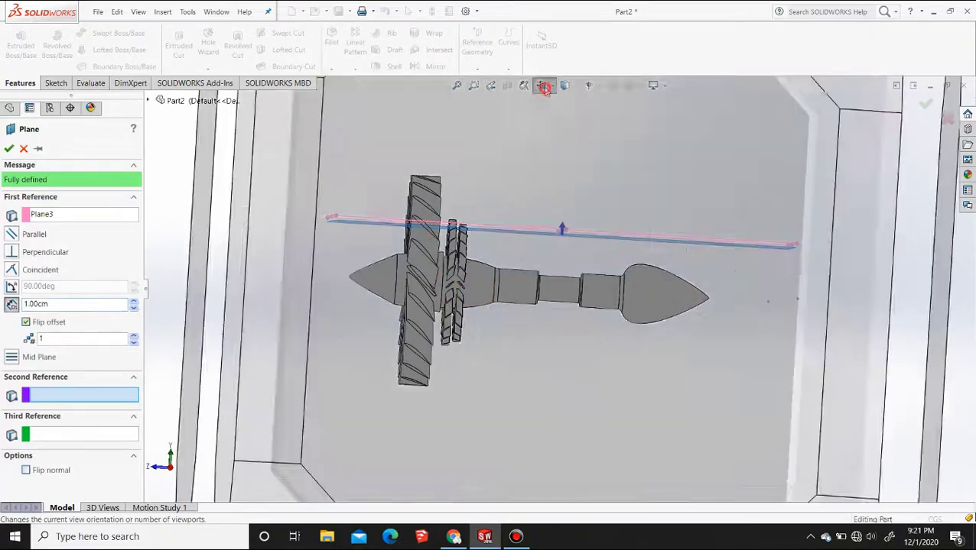
pyautogui.click(576, 138)
pyautogui.scroll(-2, 501, 258)
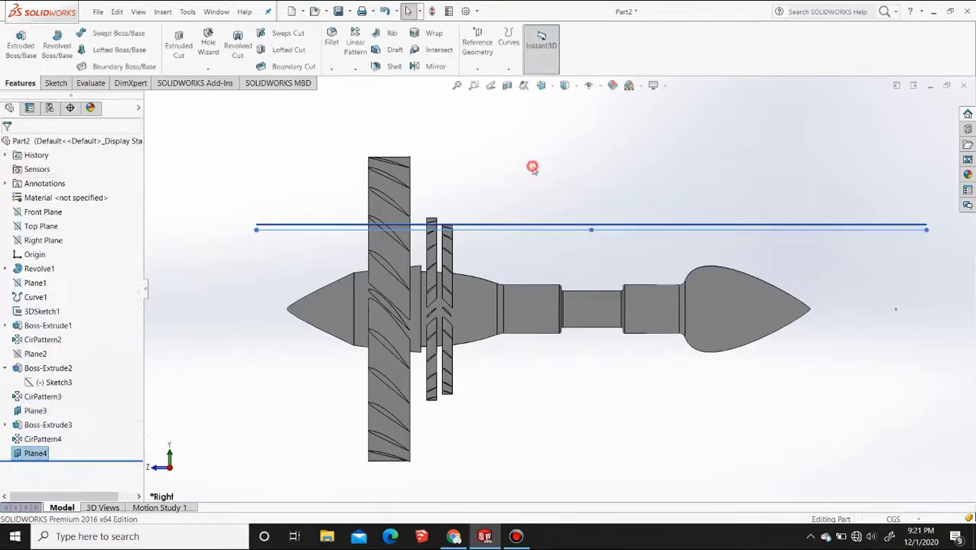
pyautogui.click(542, 225)
pyautogui.click(593, 193)
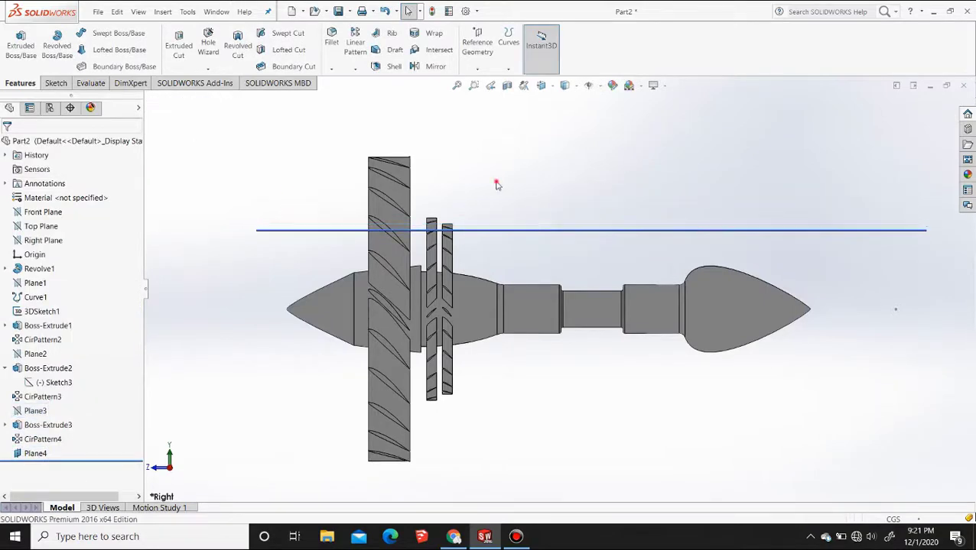
# Start a sketch on Plane4 and paste the copied airfoil profile into it in the top view
pyautogui.moveTo(495, 174); pyautogui.dragTo(529, 238, button='middle')
pyautogui.click(531, 243)
pyautogui.click(573, 201)
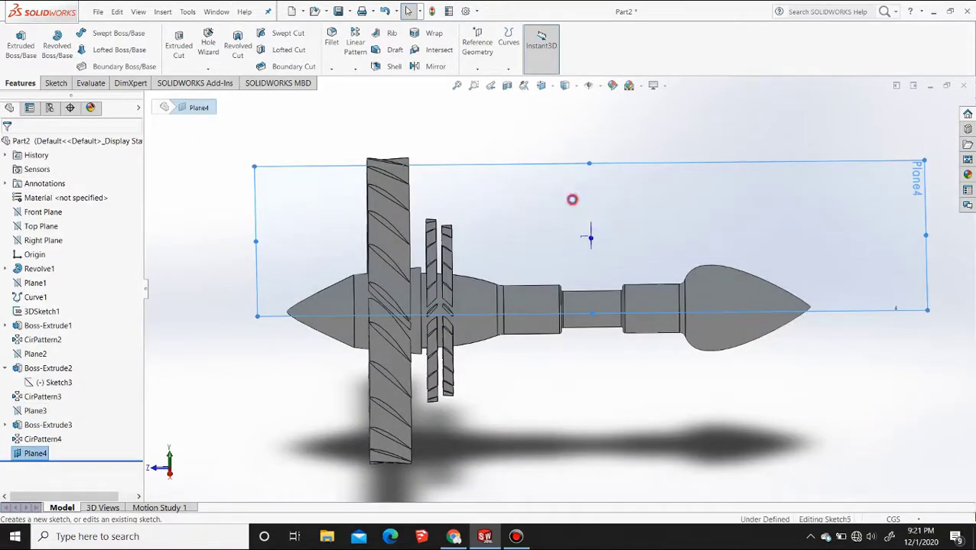
pyautogui.moveTo(344, 218)
pyautogui.mouseDown(button='middle')
pyautogui.moveTo(409, 280)
pyautogui.moveTo(688, 222)
pyautogui.moveTo(581, 293)
pyautogui.mouseUp(button='middle')
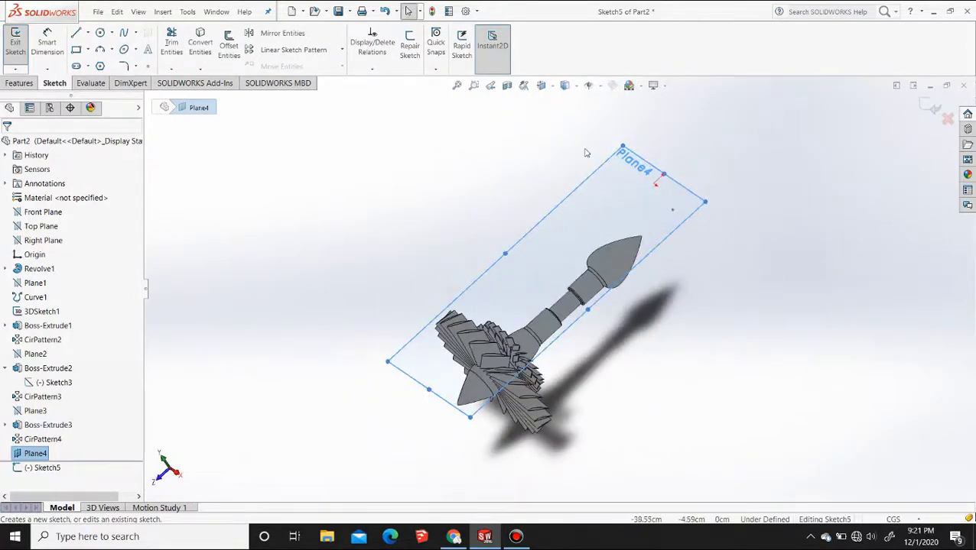
pyautogui.click(542, 85)
pyautogui.click(560, 121)
pyautogui.scroll(-3, 568, 374)
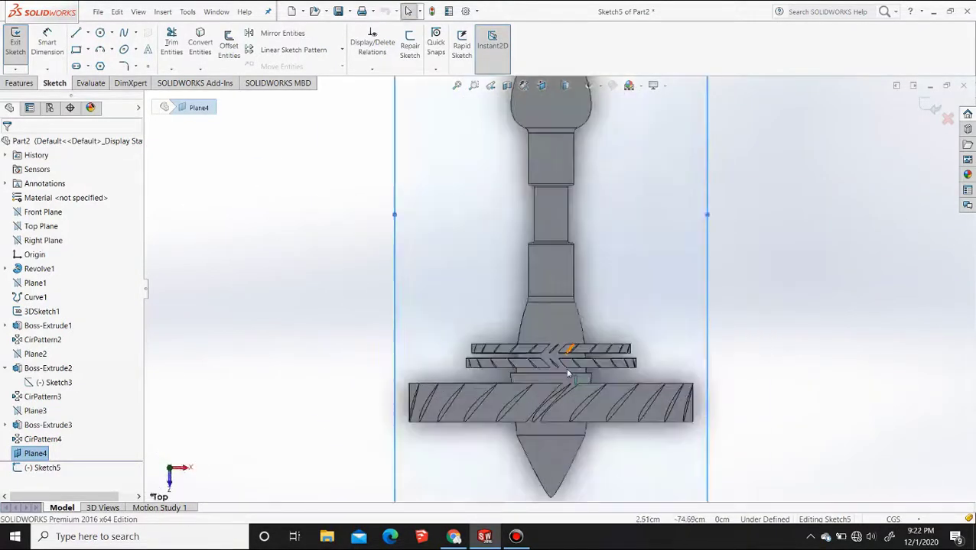
pyautogui.scroll(-3, 568, 374)
pyautogui.hotkey('ctrl', 'v')
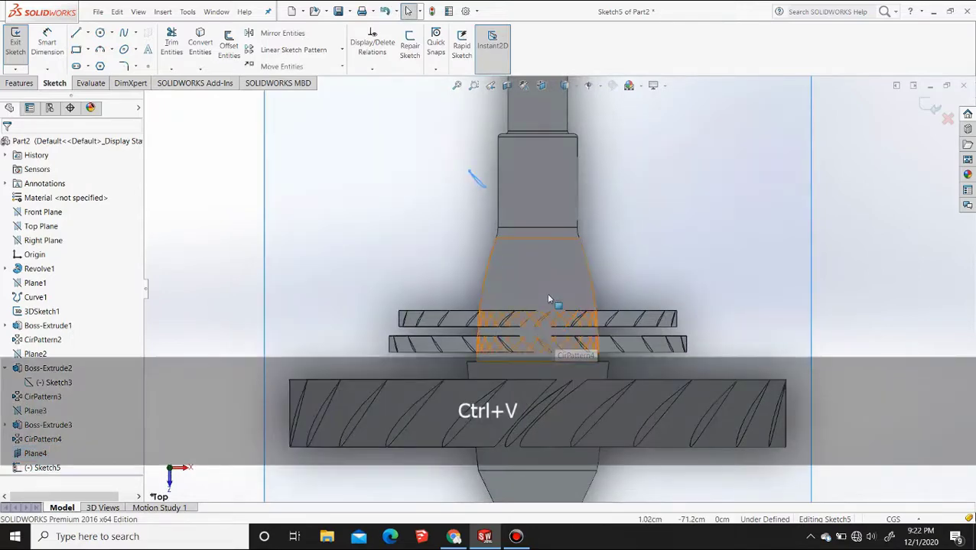
# Move the pasted airfoil spline onto the tapered body section, just beyond the last small blade ring
pyautogui.click(260, 73)
pyautogui.click(481, 182)
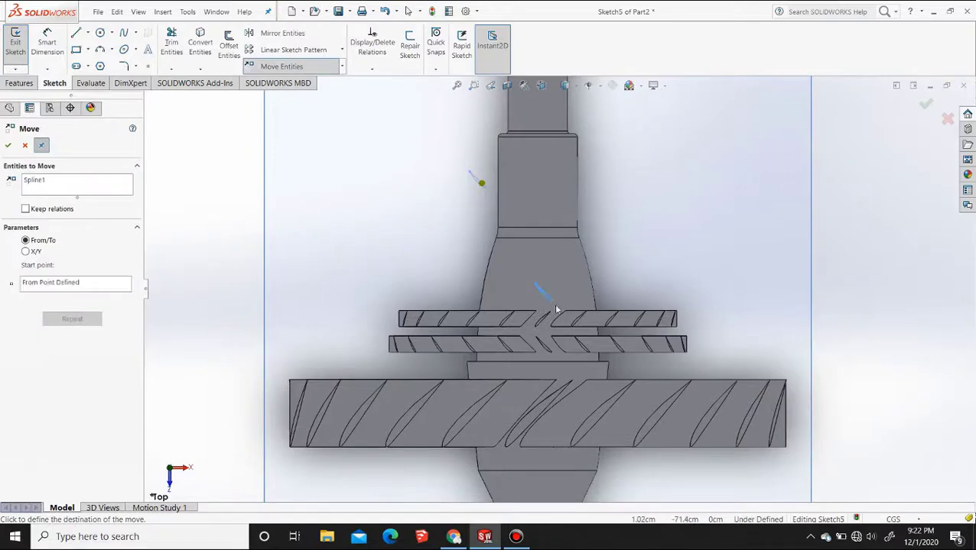
pyautogui.scroll(-2, 552, 307)
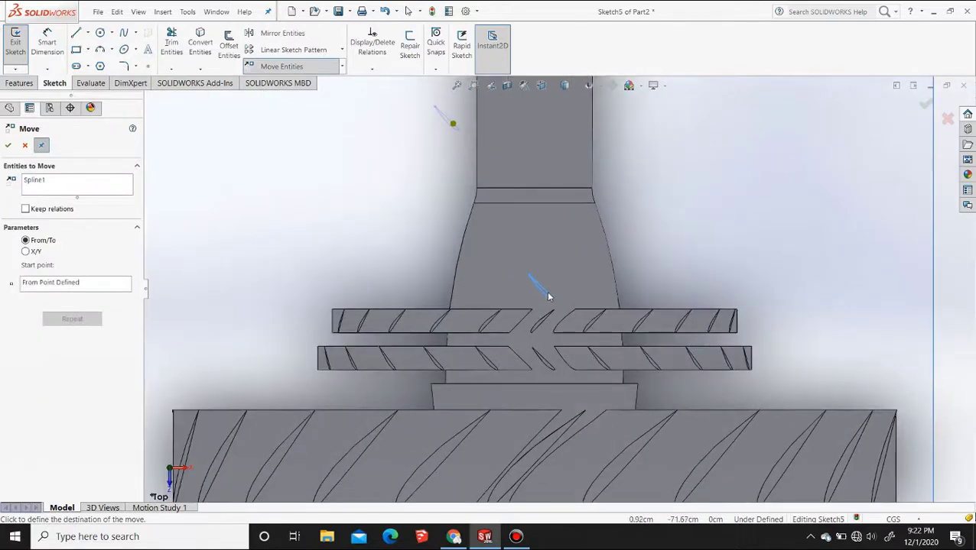
pyautogui.click(546, 291)
pyautogui.press('Escape')
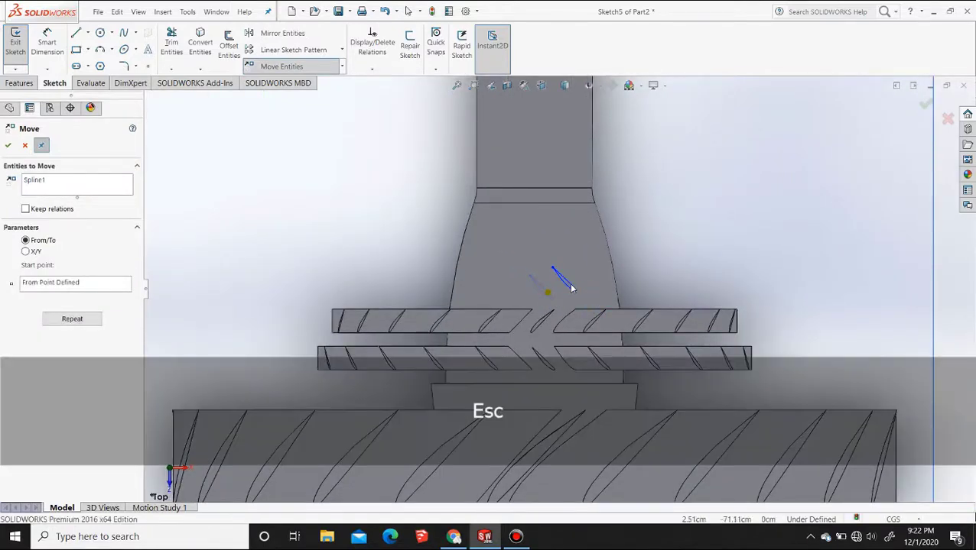
# Move the airfoil spline slightly farther from the last blade ring, using its pointed end as the base point
pyautogui.scroll(-3, 568, 298)
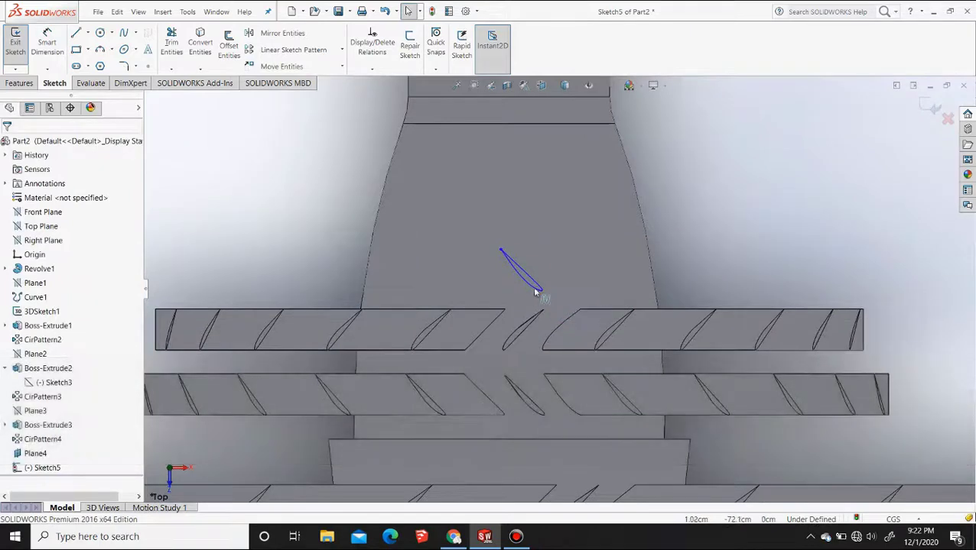
pyautogui.click(535, 287)
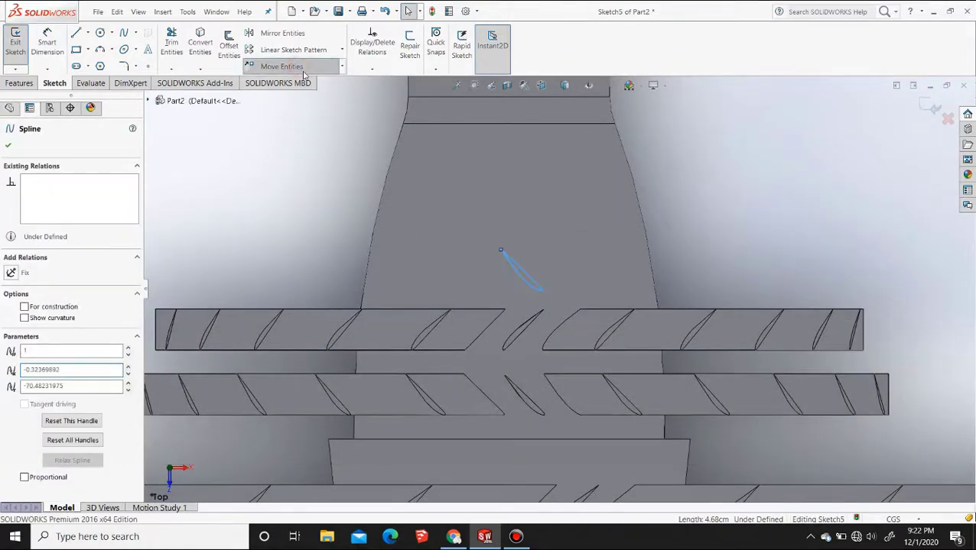
pyautogui.click(281, 66)
pyautogui.click(502, 251)
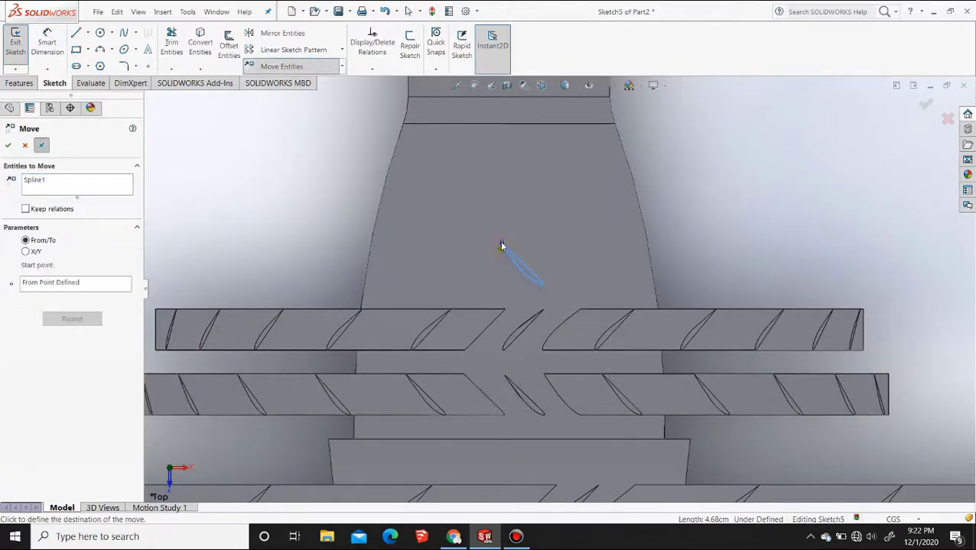
pyautogui.click(500, 241)
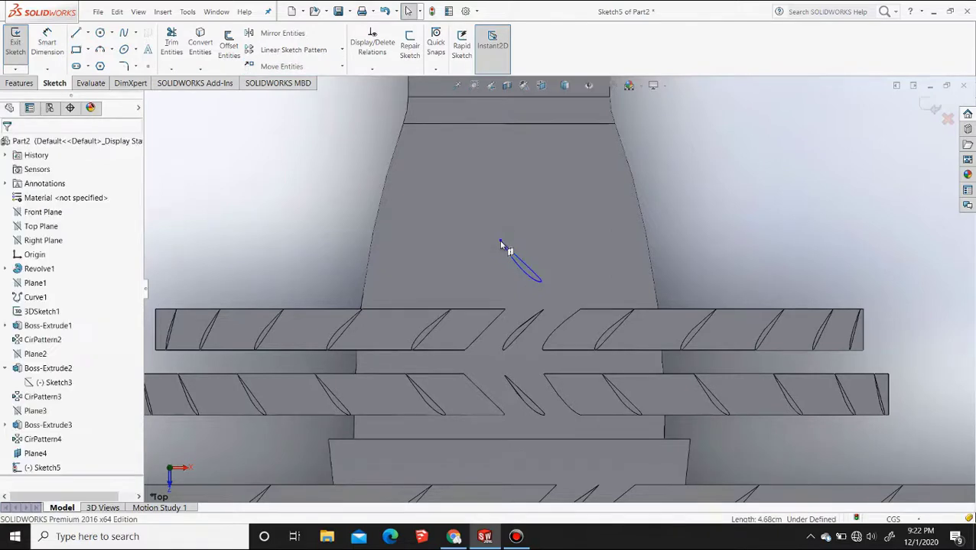
# Extrude the airfoil sketch on Plane4 up to the tapered section's surface, merging the result
pyautogui.scroll(4, 490, 283)
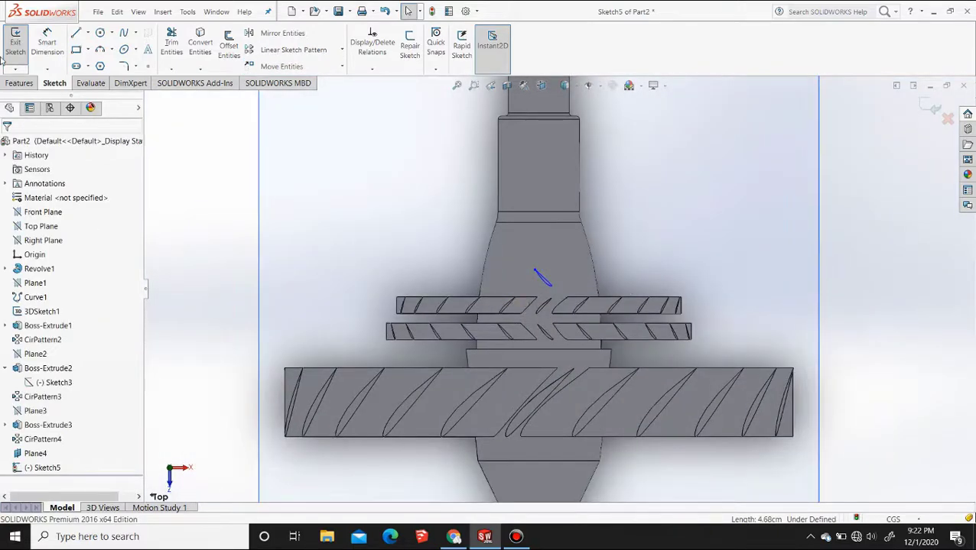
pyautogui.click(21, 83)
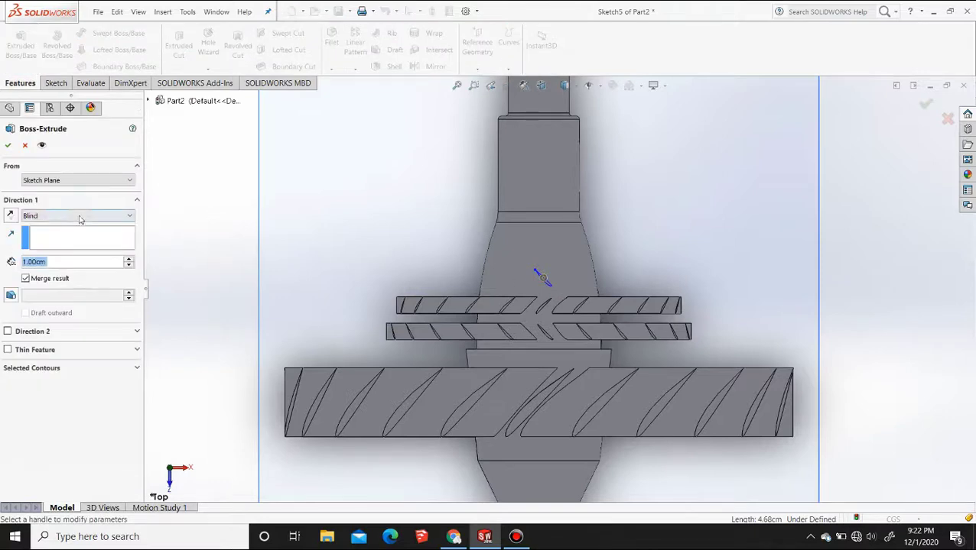
pyautogui.click(80, 217)
pyautogui.click(48, 256)
pyautogui.click(556, 253)
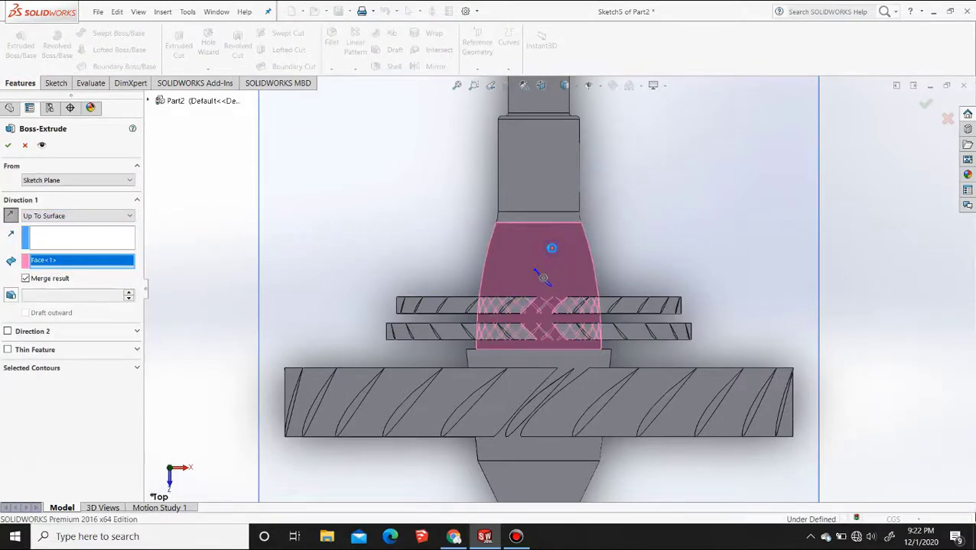
pyautogui.rightClick(593, 283)
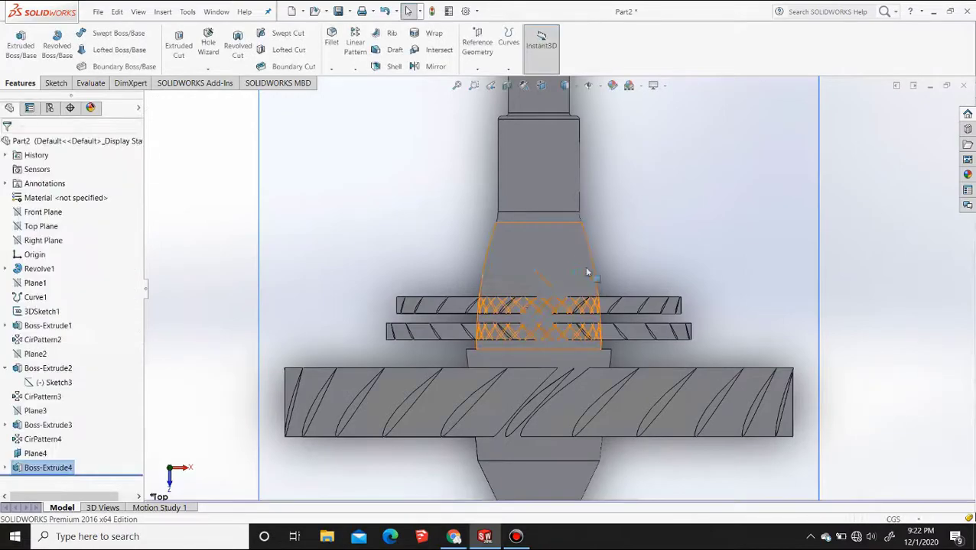
# Pattern the new blade circularly about the revolved band at the tapered section's narrow end, with 24 instances at 15° spacing
pyautogui.moveTo(586, 269); pyautogui.dragTo(523, 220, button='middle')
pyautogui.scroll(-4, 535, 222)
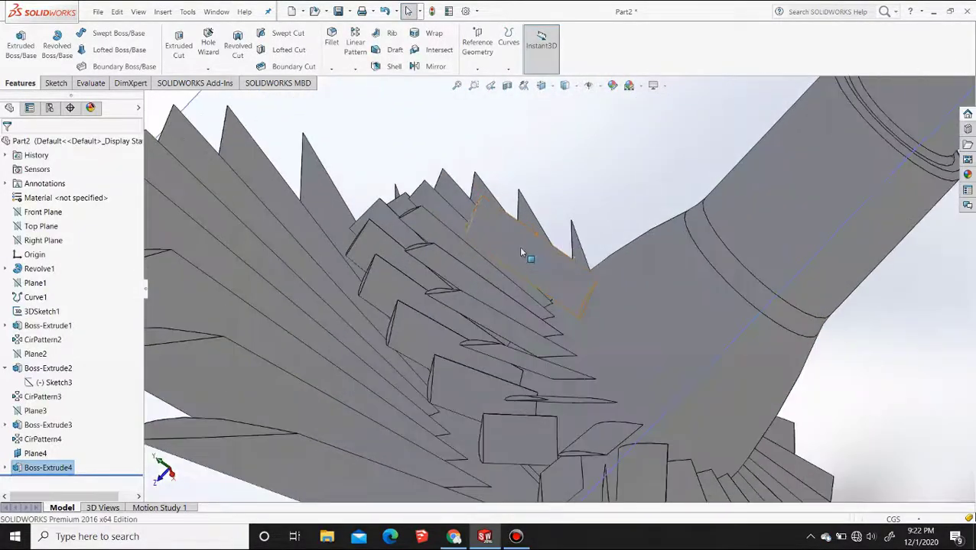
pyautogui.click(521, 253)
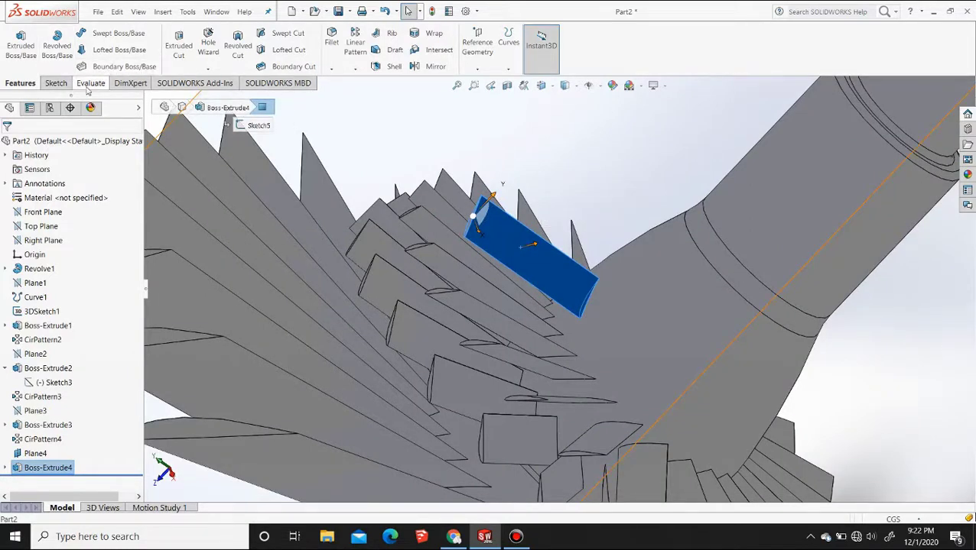
pyautogui.click(355, 69)
pyautogui.click(374, 91)
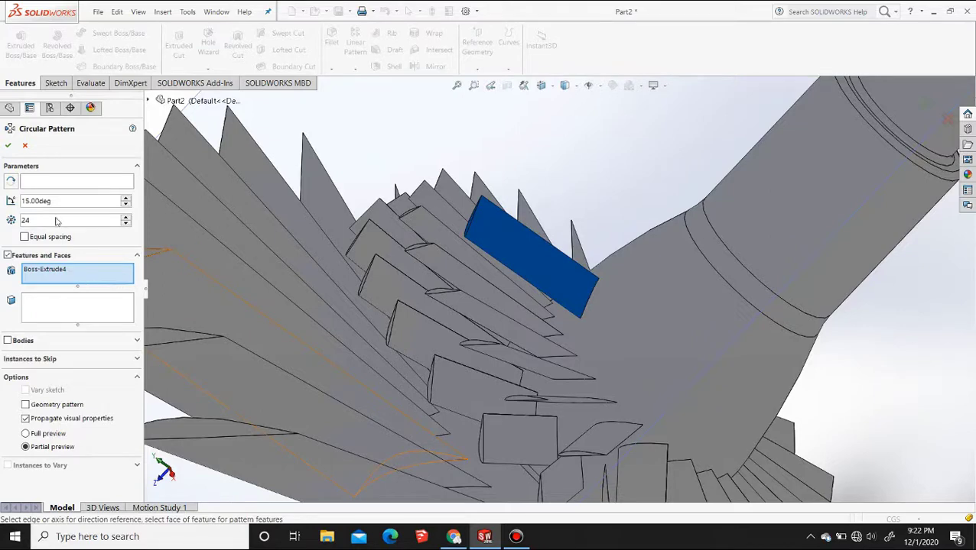
pyautogui.click(38, 183)
pyautogui.scroll(3, 516, 370)
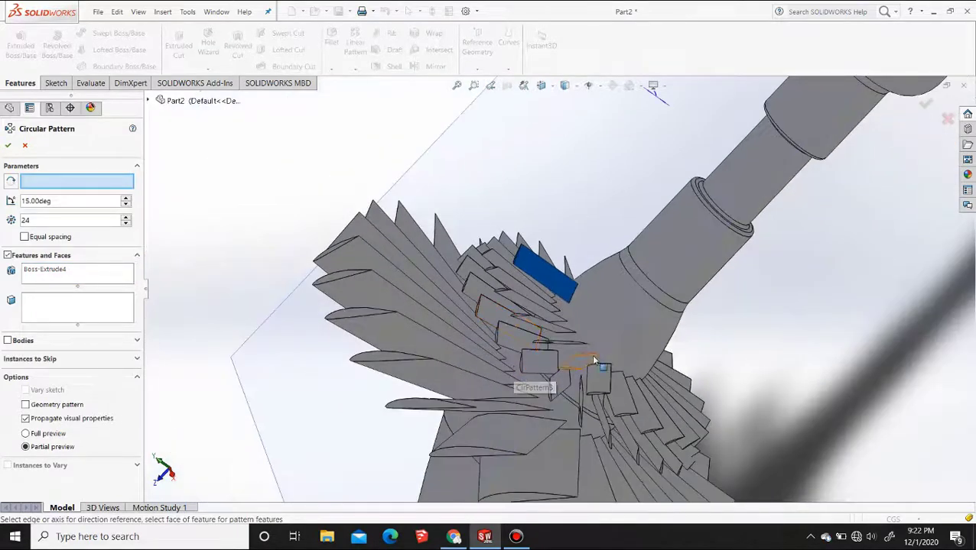
pyautogui.click(659, 302)
pyautogui.click(658, 303)
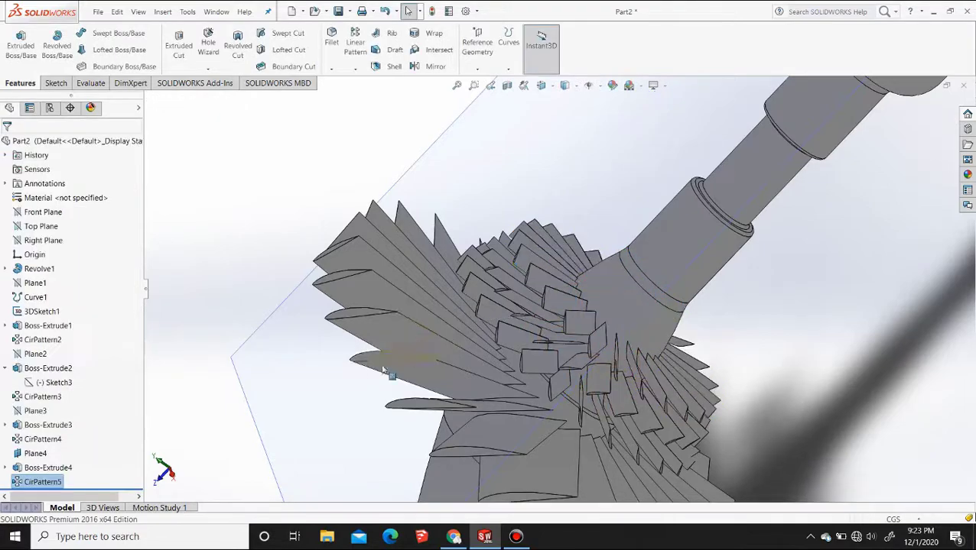
# Create a reference plane offset 1 cm from Plane4, flipped toward the body axis
pyautogui.moveTo(393, 374); pyautogui.dragTo(453, 364, button='middle')
pyautogui.scroll(6, 452, 364)
pyautogui.moveTo(526, 365); pyautogui.dragTo(661, 359, button='middle')
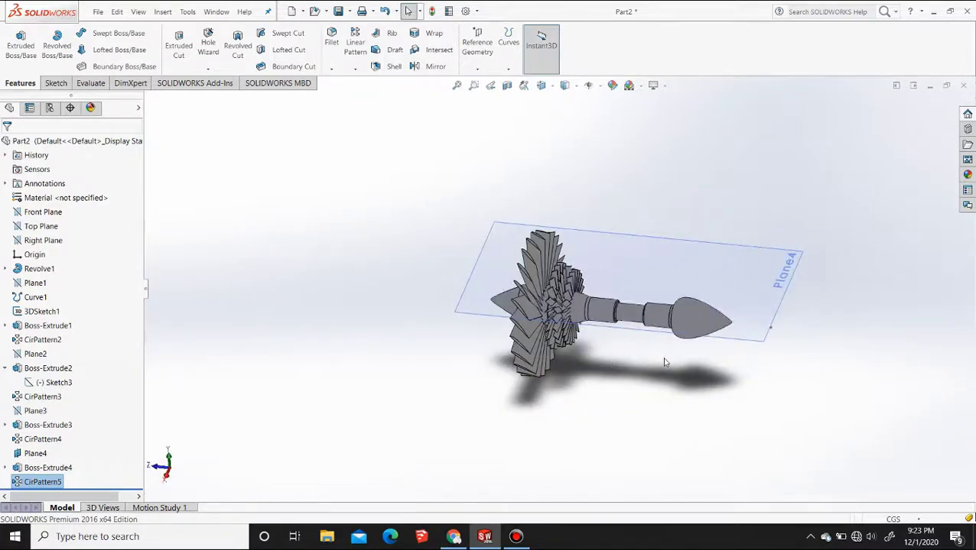
pyautogui.scroll(2, 598, 306)
pyautogui.click(787, 324)
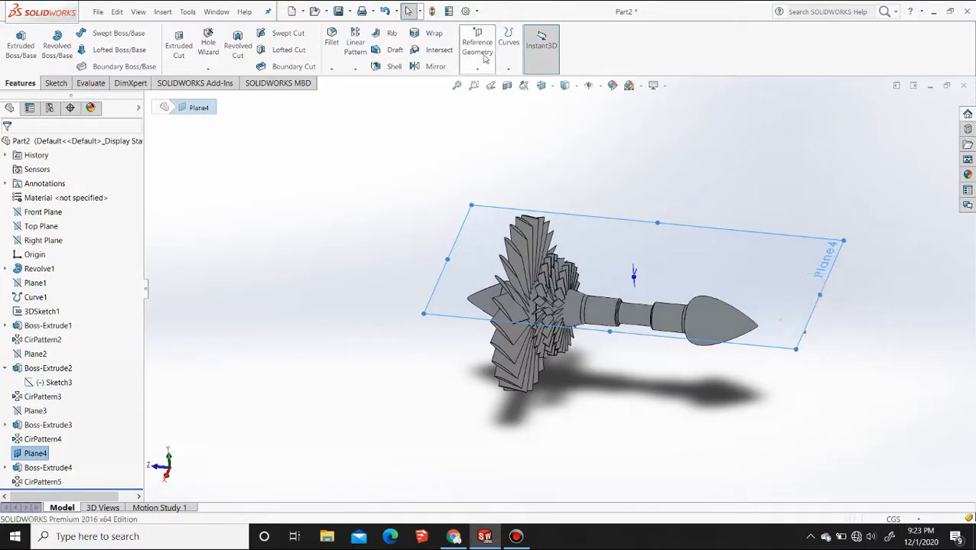
pyautogui.click(26, 323)
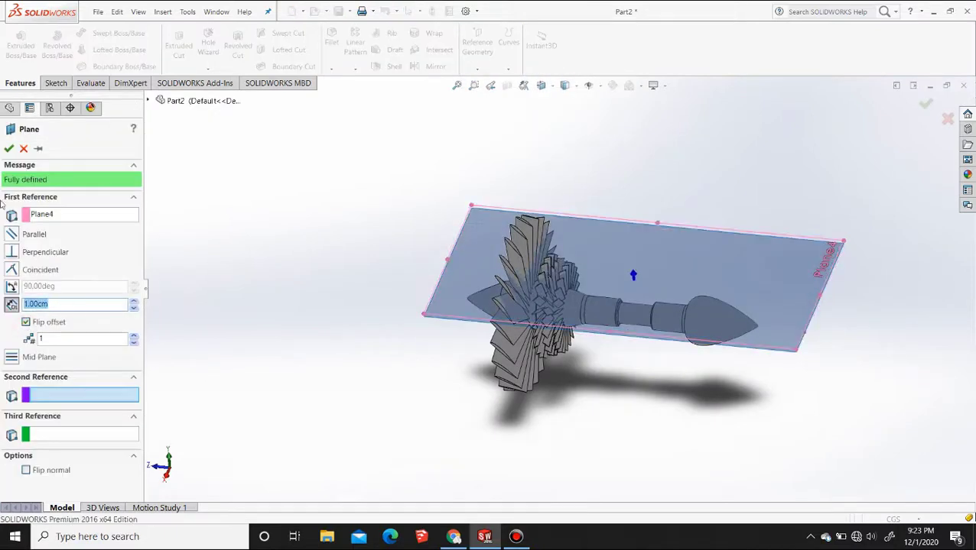
pyautogui.click(10, 149)
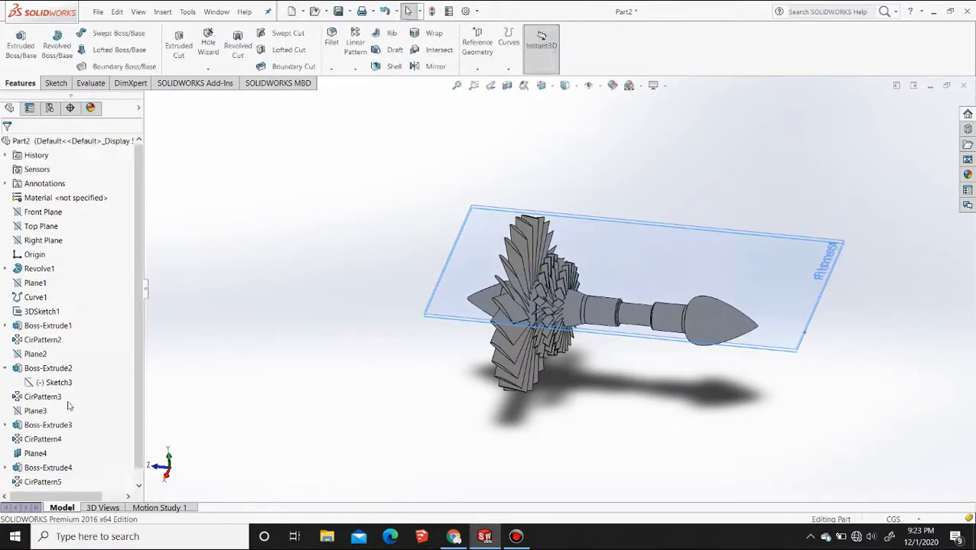
# Copy the airfoil sketch Sketch3 and hide Plane4
pyautogui.click(79, 397)
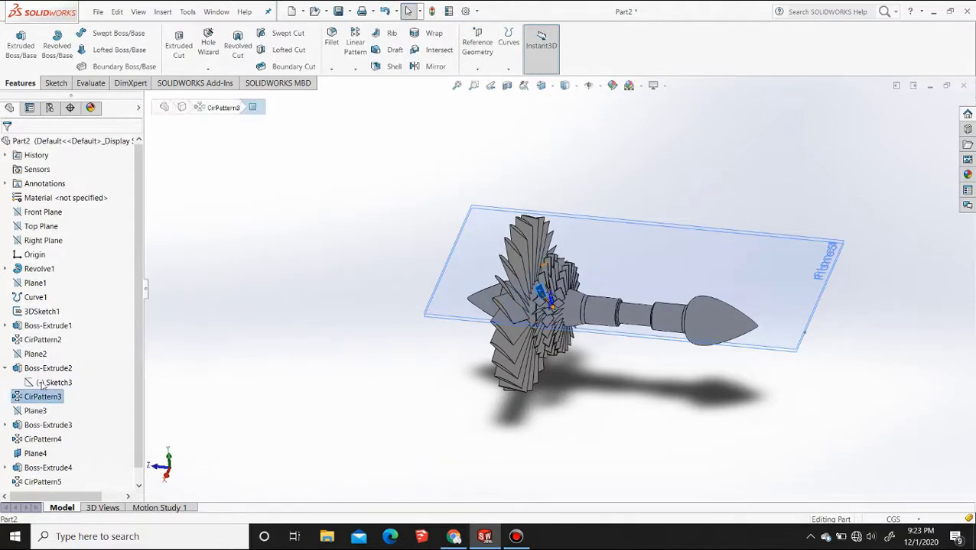
pyautogui.click(45, 383)
pyautogui.press('ctrl')
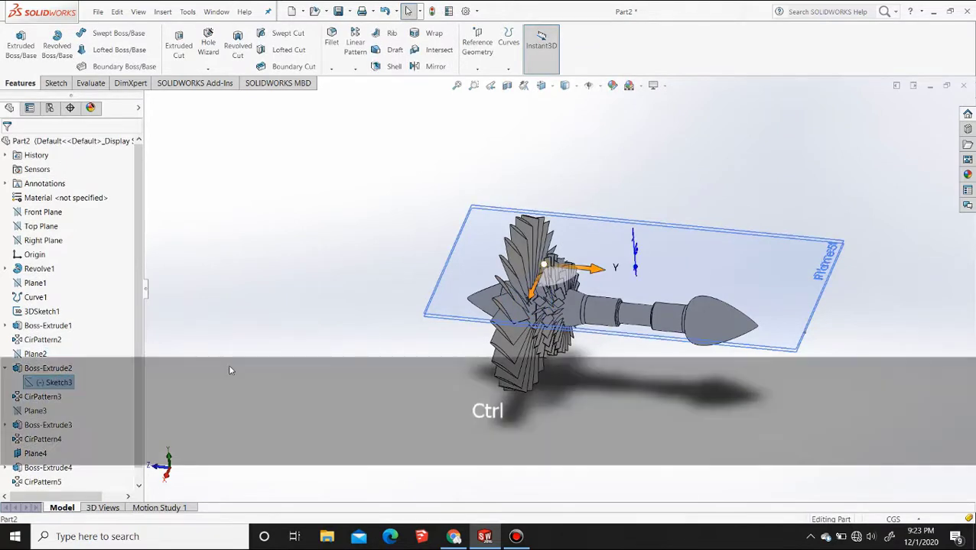
pyautogui.click(254, 297)
pyautogui.click(813, 306)
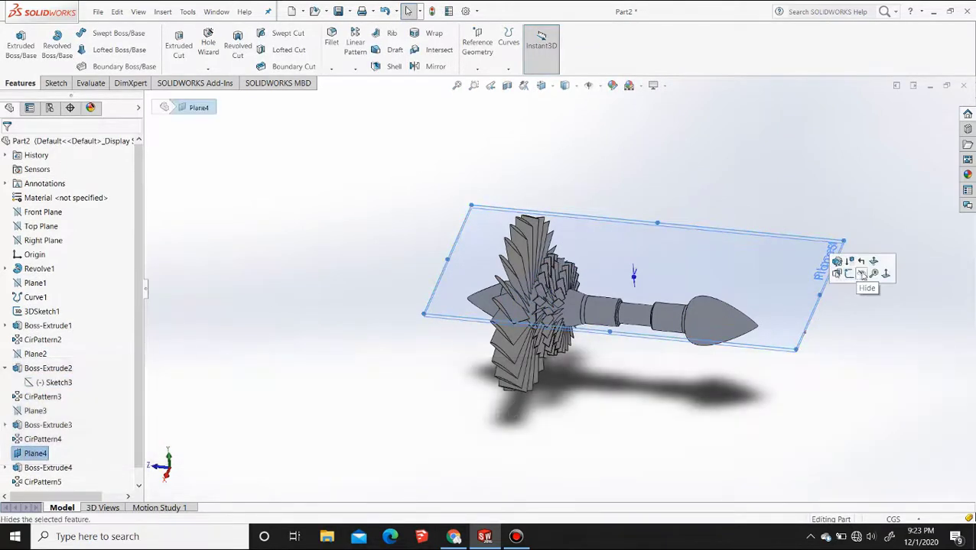
pyautogui.click(860, 271)
# Start a sketch on Plane5 and paste the copied airfoil profile into it in the top view
pyautogui.click(694, 387)
pyautogui.click(790, 337)
pyautogui.click(807, 311)
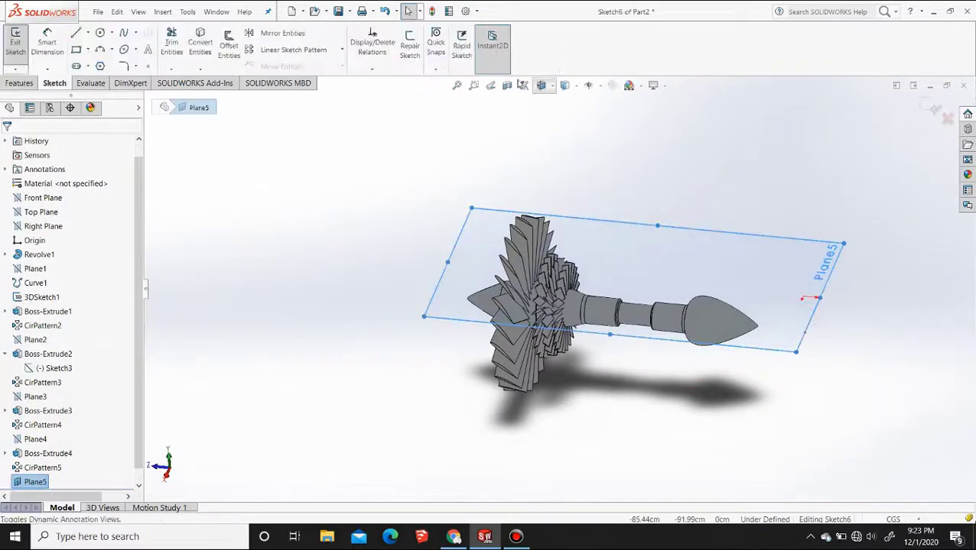
pyautogui.scroll(-6, 523, 337)
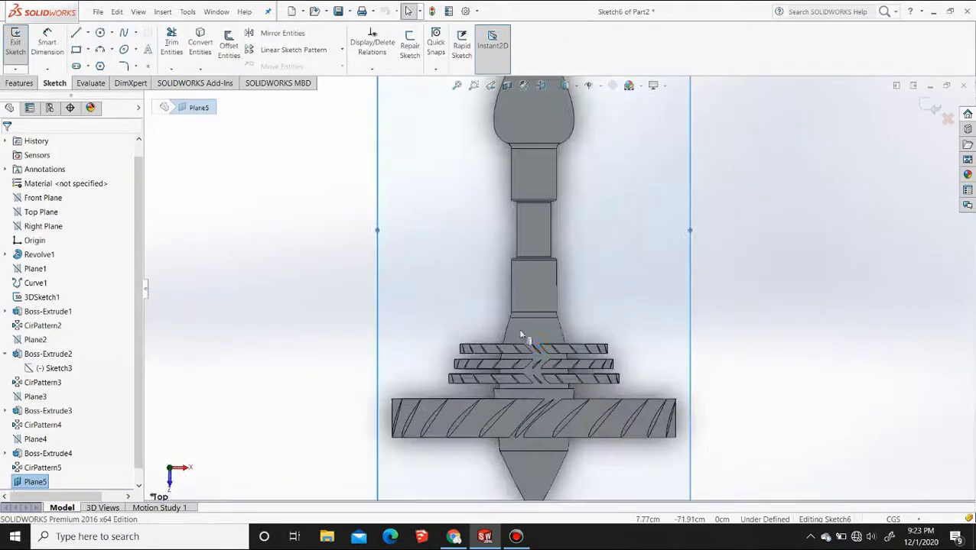
pyautogui.hotkey('ctrl', 'v')
pyautogui.scroll(10, 562, 323)
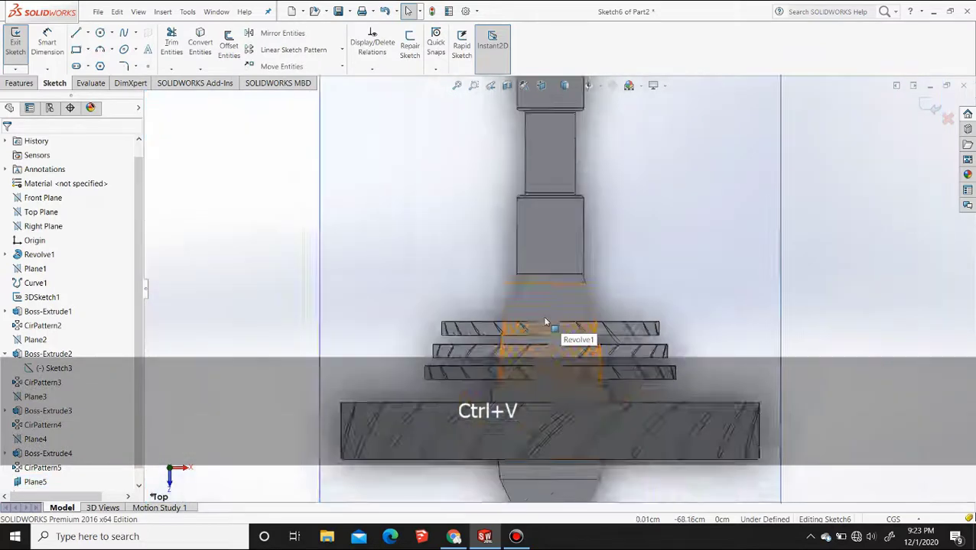
pyautogui.scroll(-3, 575, 210)
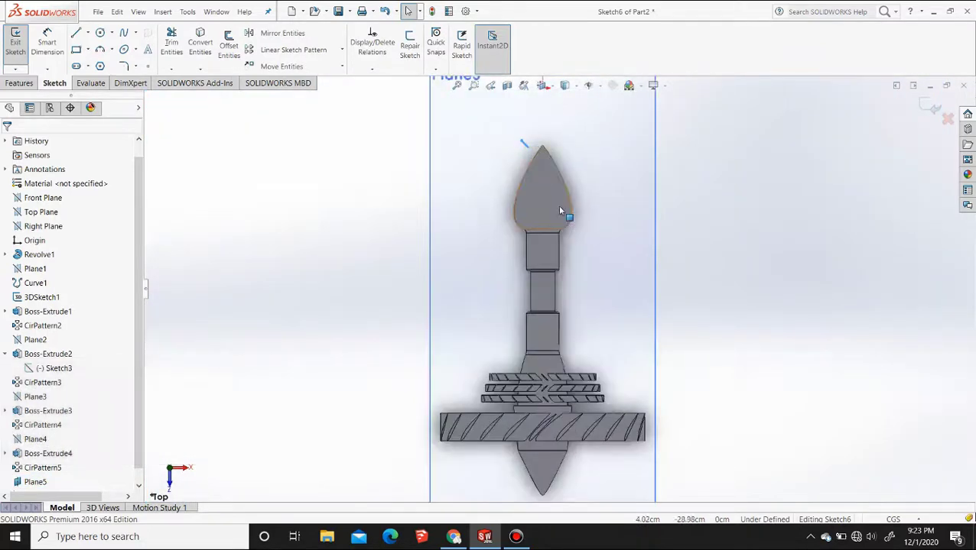
# Move the airfoil spline by its pointed end onto the tapered section, beyond the third small blade ring
pyautogui.click(282, 65)
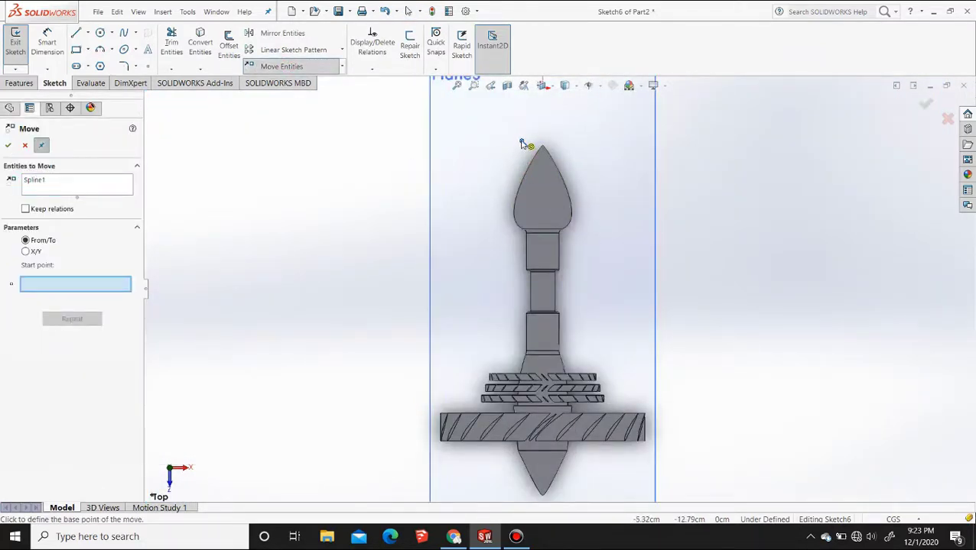
pyautogui.click(521, 143)
pyautogui.scroll(-8, 549, 365)
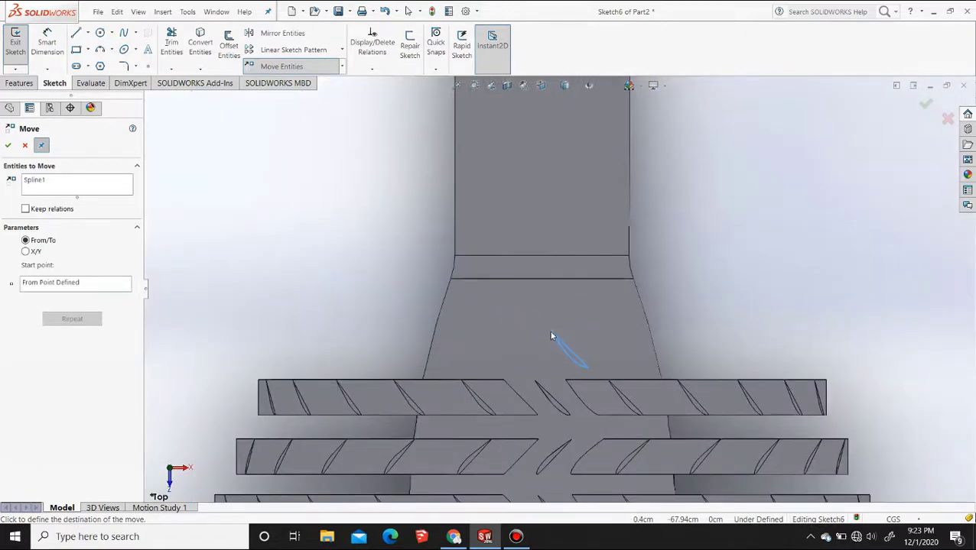
pyautogui.click(549, 332)
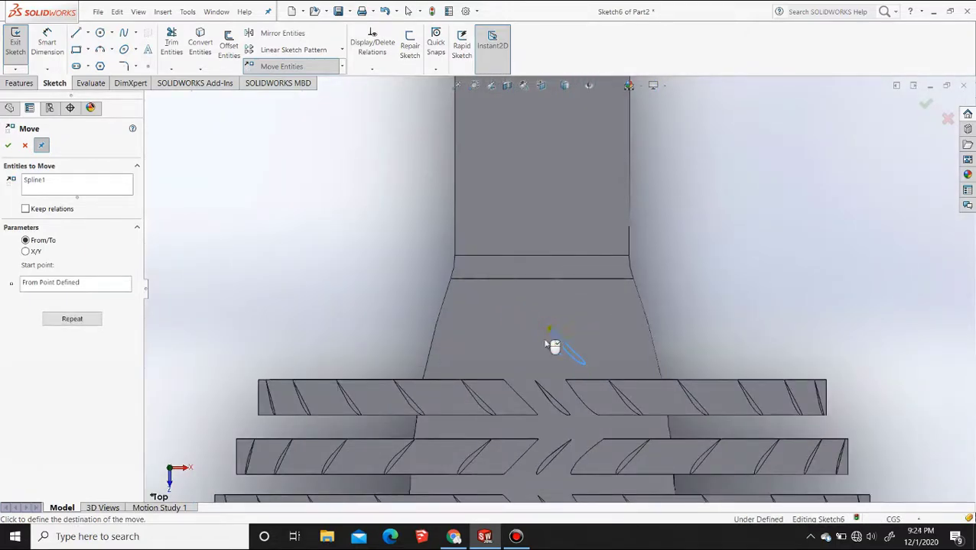
pyautogui.press('Escape')
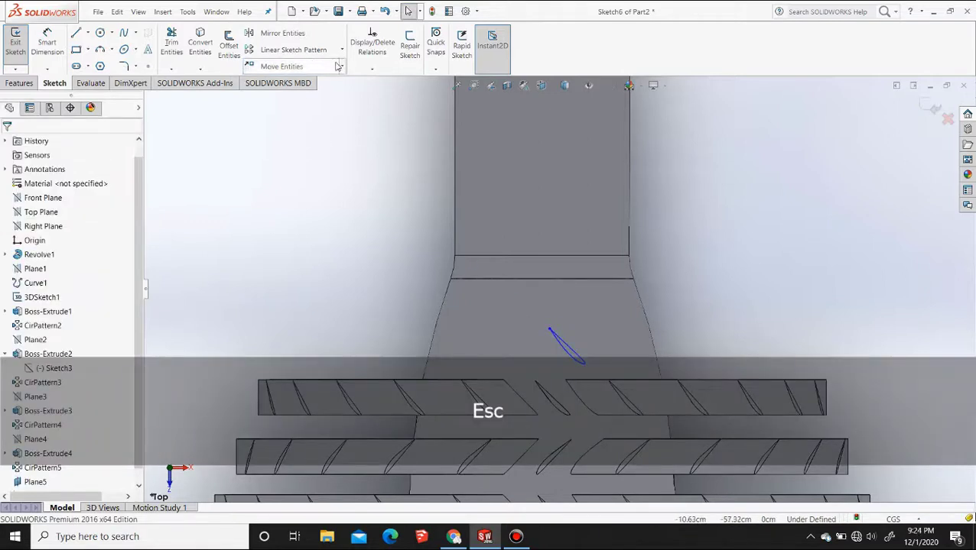
# Rotate the airfoil spline by -90° about its pointed end so it slants opposite to the neighbouring blade ring
pyautogui.click(342, 69)
pyautogui.click(294, 107)
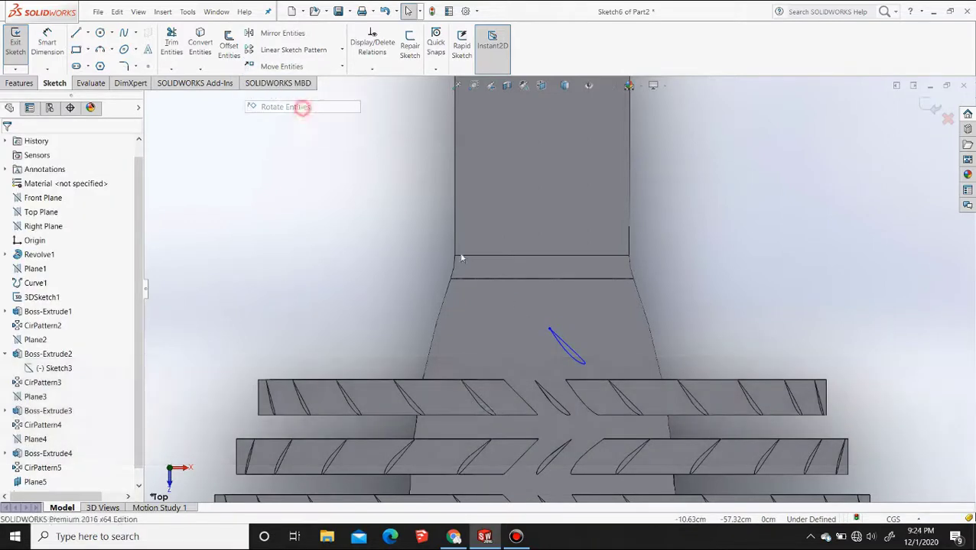
pyautogui.click(567, 346)
pyautogui.click(549, 329)
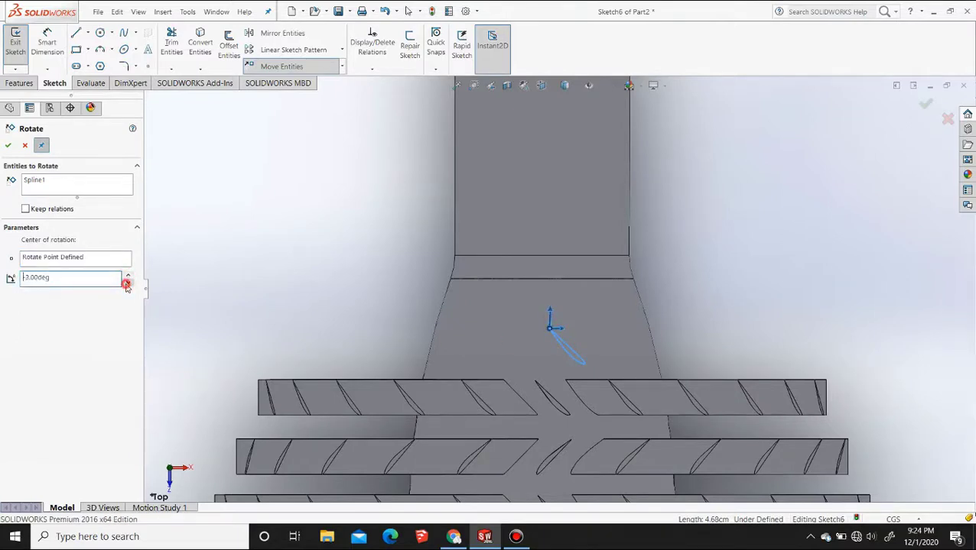
pyautogui.press('BackSpace')
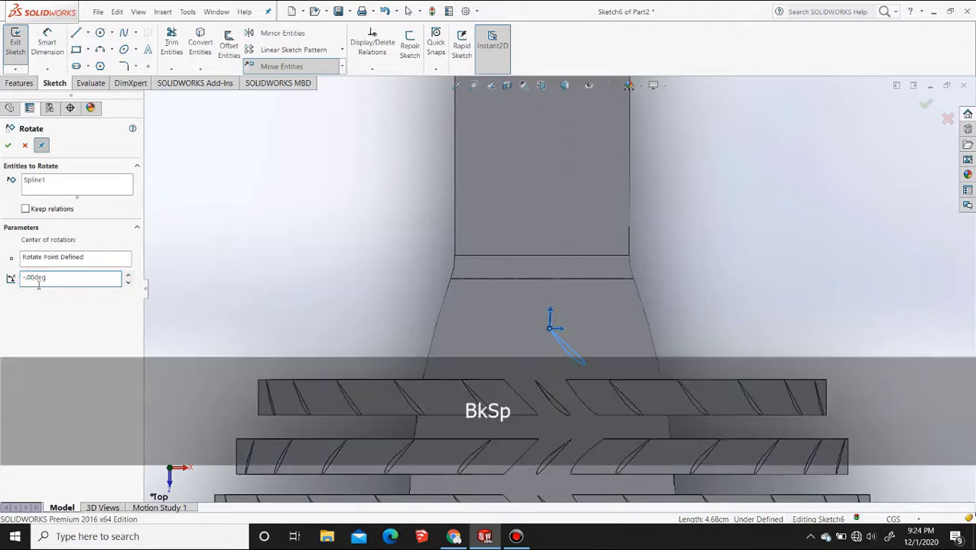
pyautogui.click(8, 145)
# Move the rotated airfoil spline by its pointed end to centre it across the tapered section
pyautogui.scroll(5, 573, 364)
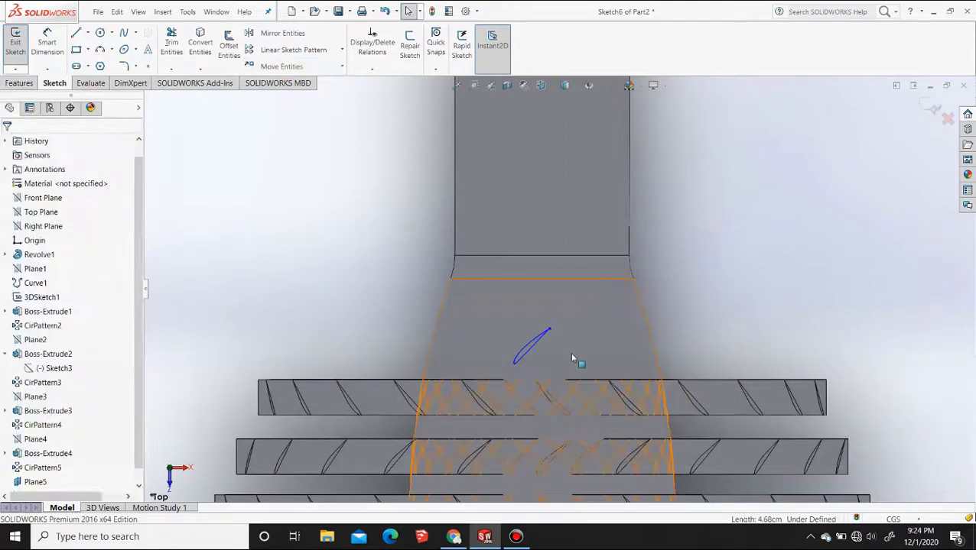
pyautogui.click(282, 66)
pyautogui.click(479, 327)
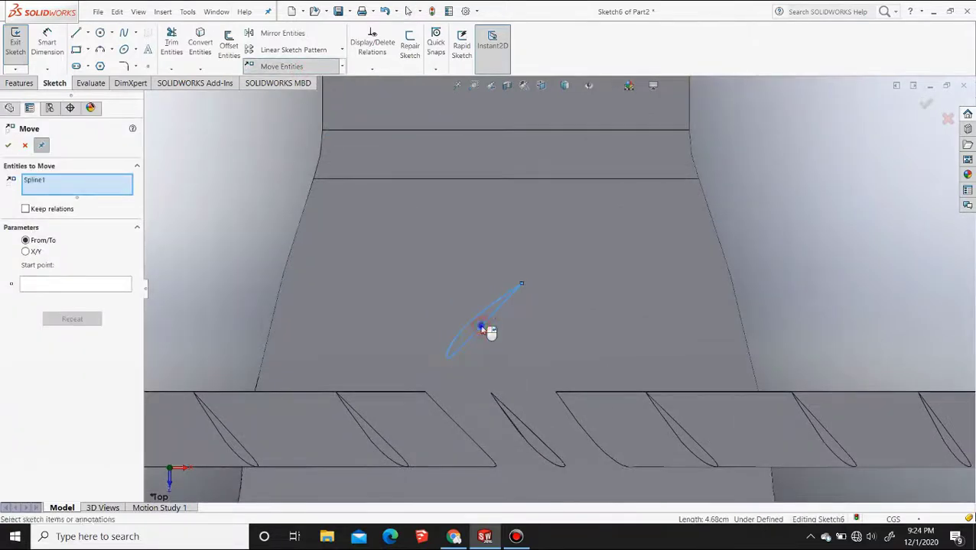
pyautogui.click(521, 285)
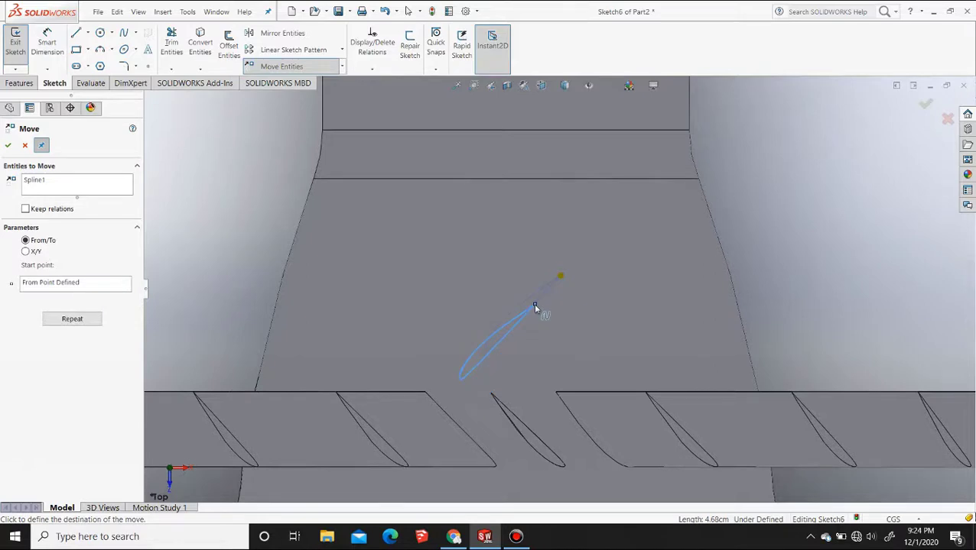
pyautogui.press('Escape')
# Extrude the airfoil profile with the Up To Surface end condition, ending on the tapered face of the body
pyautogui.scroll(5, 549, 309)
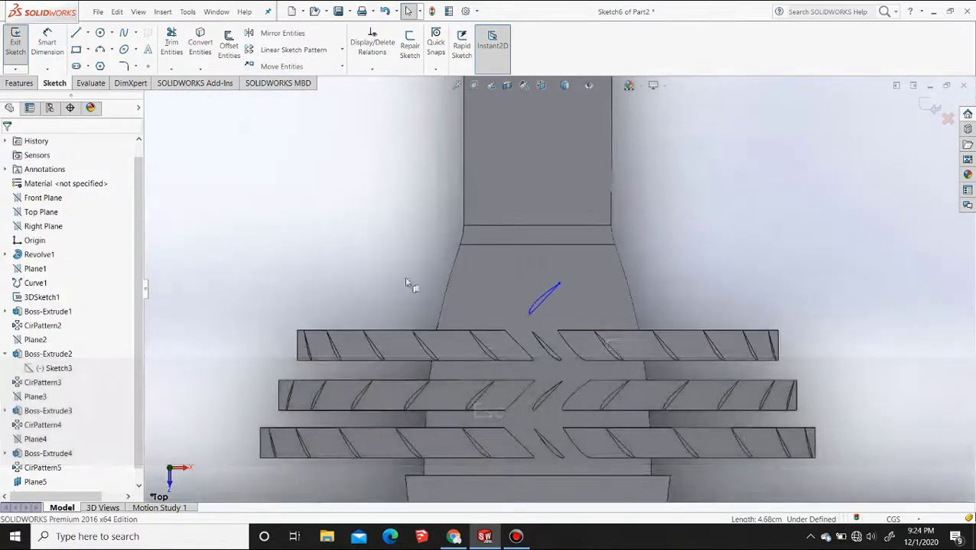
pyautogui.click(34, 82)
pyautogui.click(45, 68)
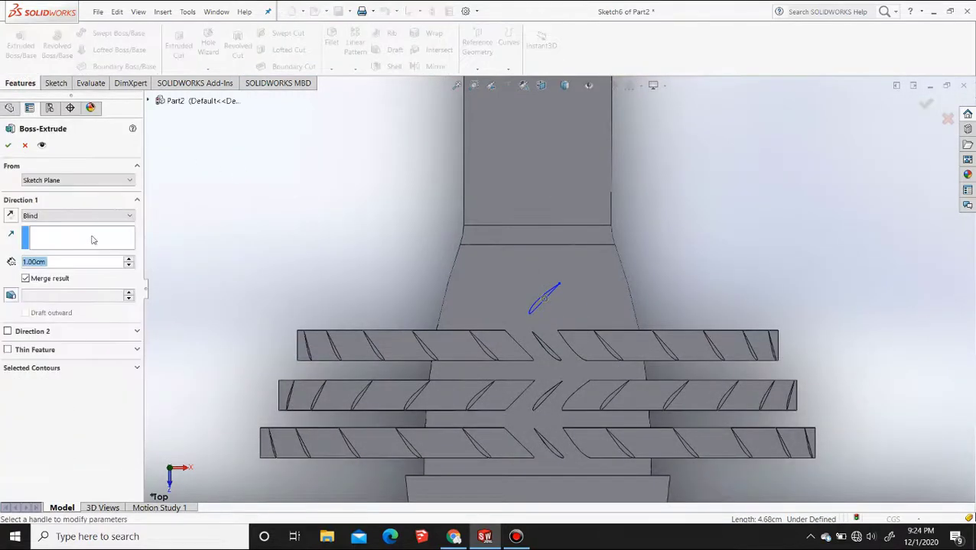
pyautogui.click(84, 215)
pyautogui.click(87, 254)
pyautogui.click(589, 285)
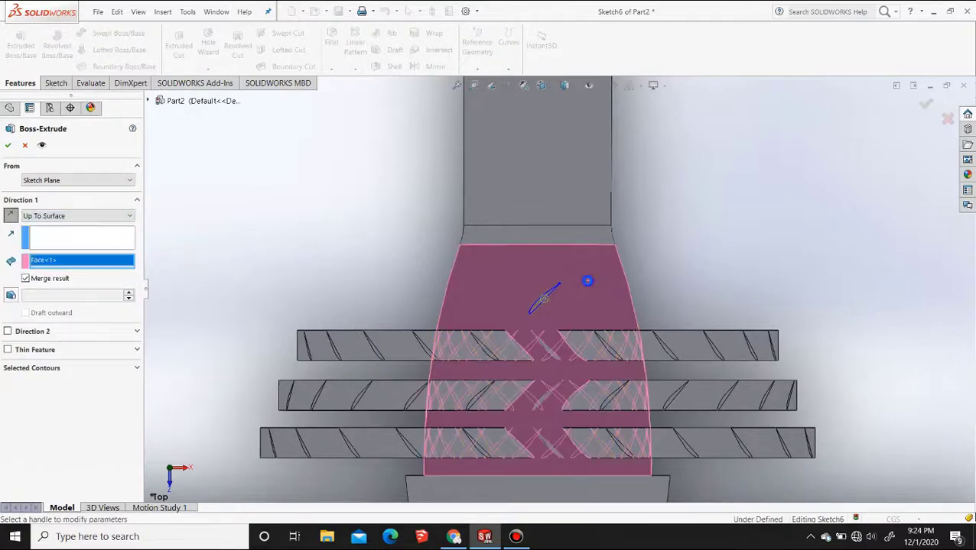
pyautogui.press('Escape')
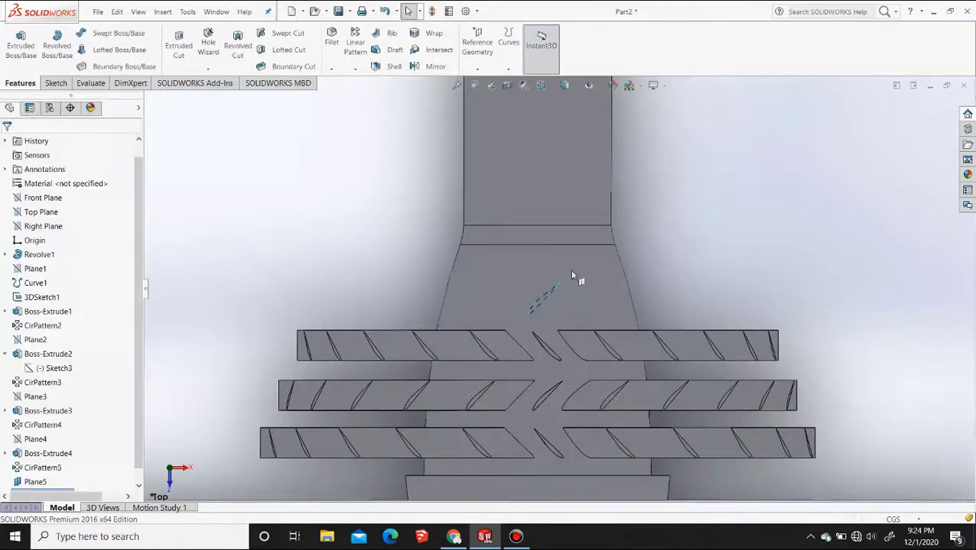
# Circularly pattern the new blade around the body's circular edge beyond the taper, with 24 instances at 15° spacing
pyautogui.click(355, 67)
pyautogui.click(363, 93)
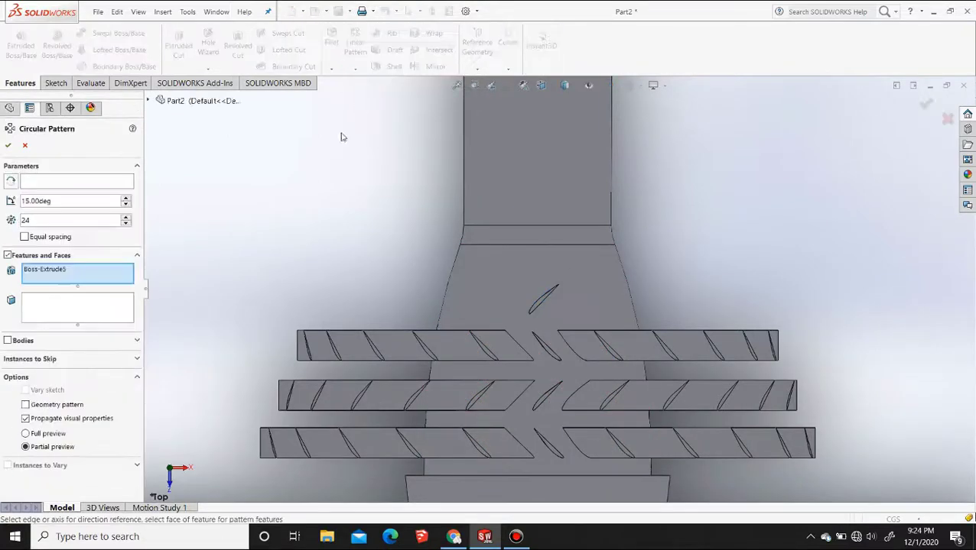
pyautogui.click(103, 181)
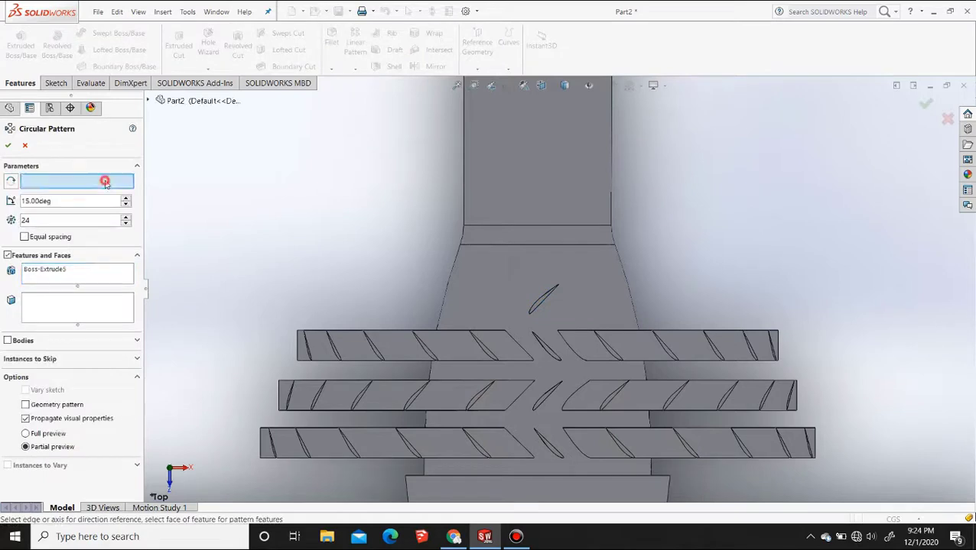
pyautogui.click(528, 231)
pyautogui.click(528, 231)
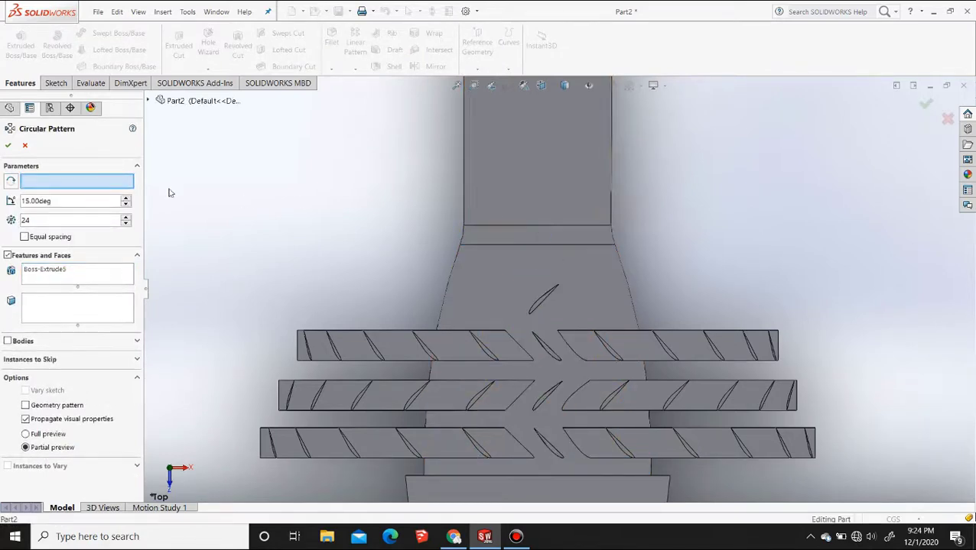
pyautogui.click(551, 225)
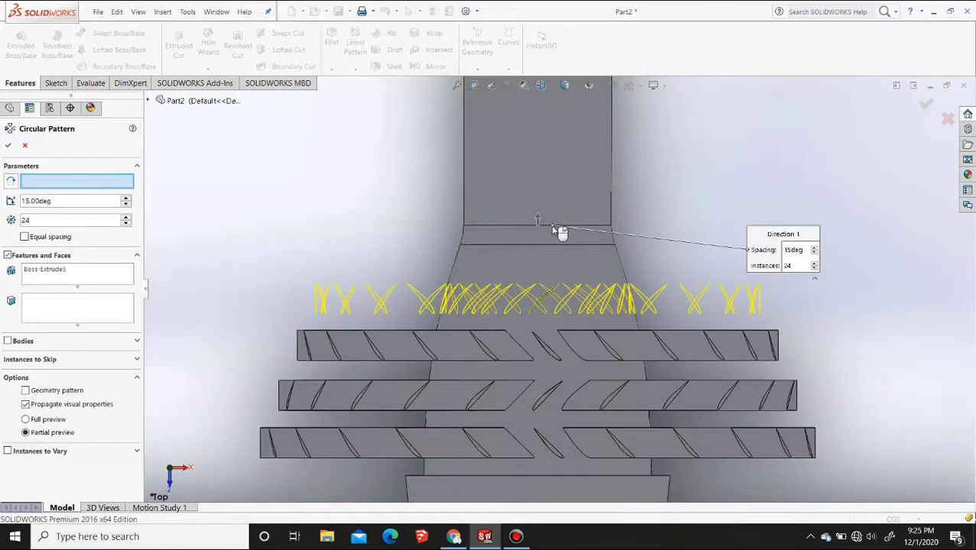
pyautogui.press('Return')
# In the right view, create a reference plane offset 2 cm from Plane5, flipped toward the body axis
pyautogui.moveTo(540, 265); pyautogui.dragTo(567, 312, button='middle')
pyautogui.scroll(5, 496, 320)
pyautogui.scroll(-6, 566, 315)
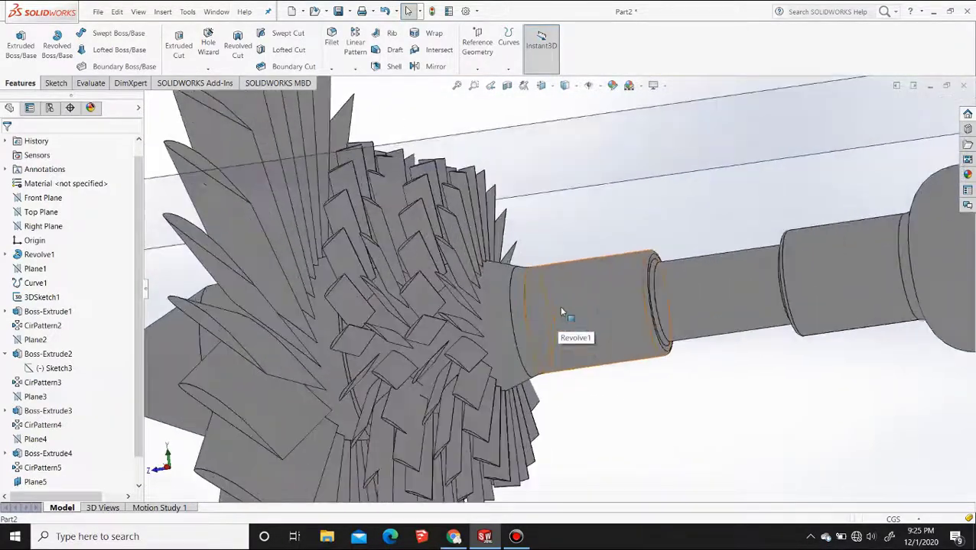
pyautogui.click(540, 85)
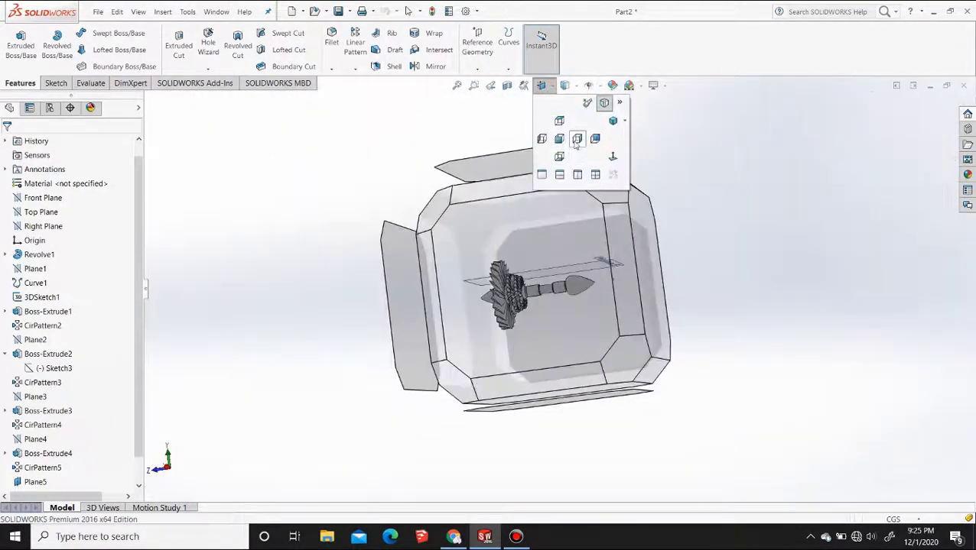
pyautogui.click(523, 314)
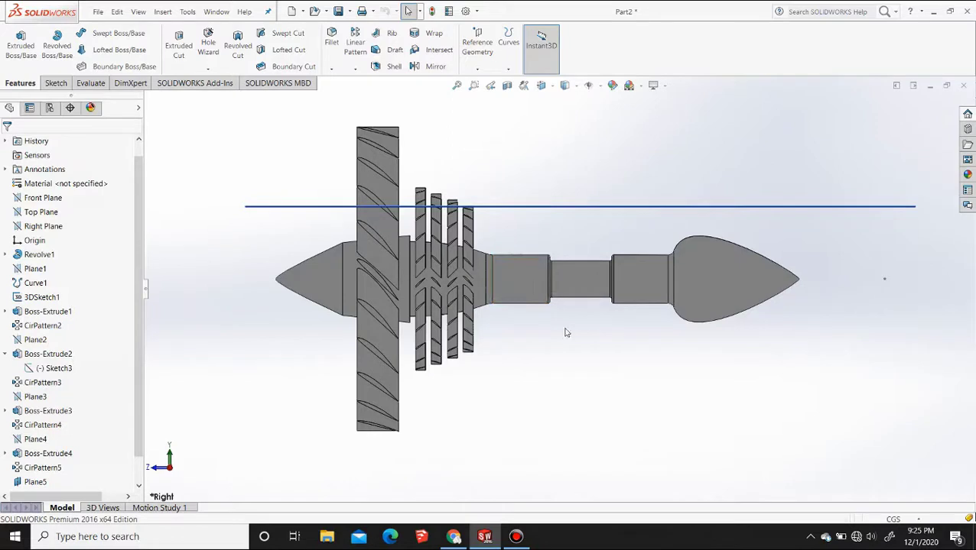
pyautogui.press('F2')
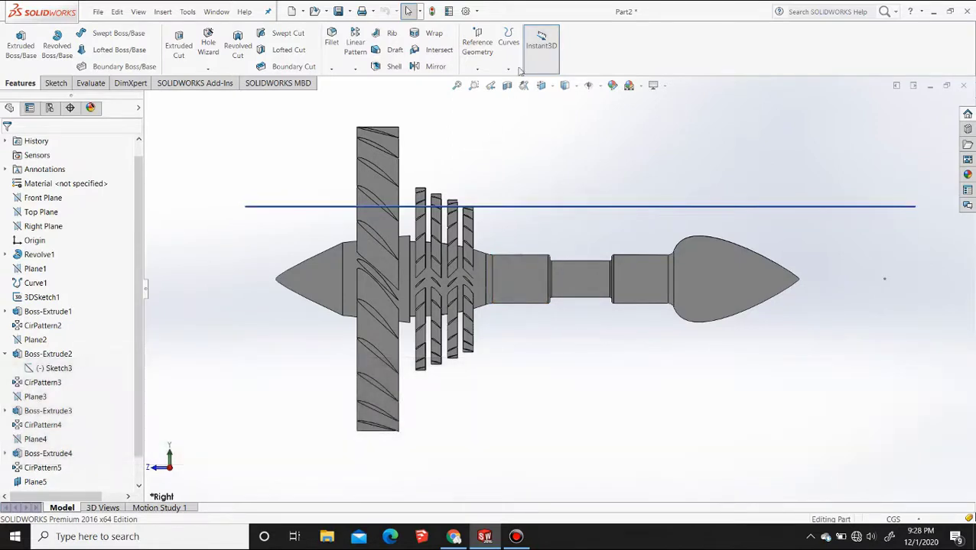
pyautogui.click(477, 68)
pyautogui.click(490, 81)
pyautogui.click(527, 206)
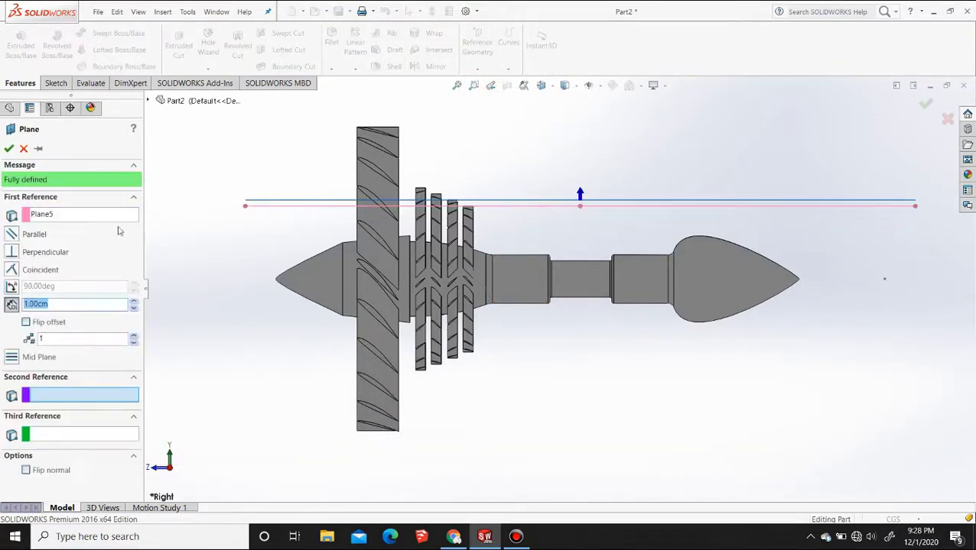
pyautogui.click(27, 323)
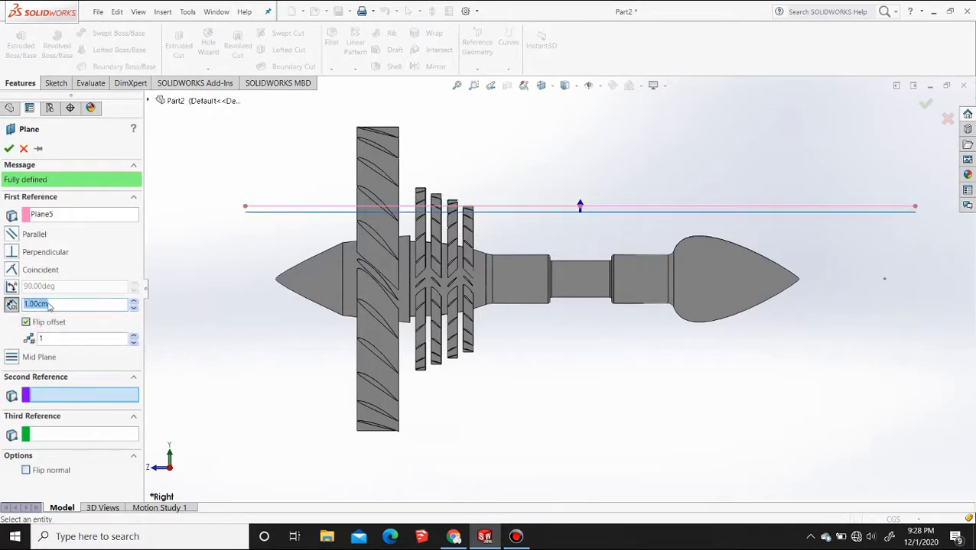
pyautogui.click(132, 302)
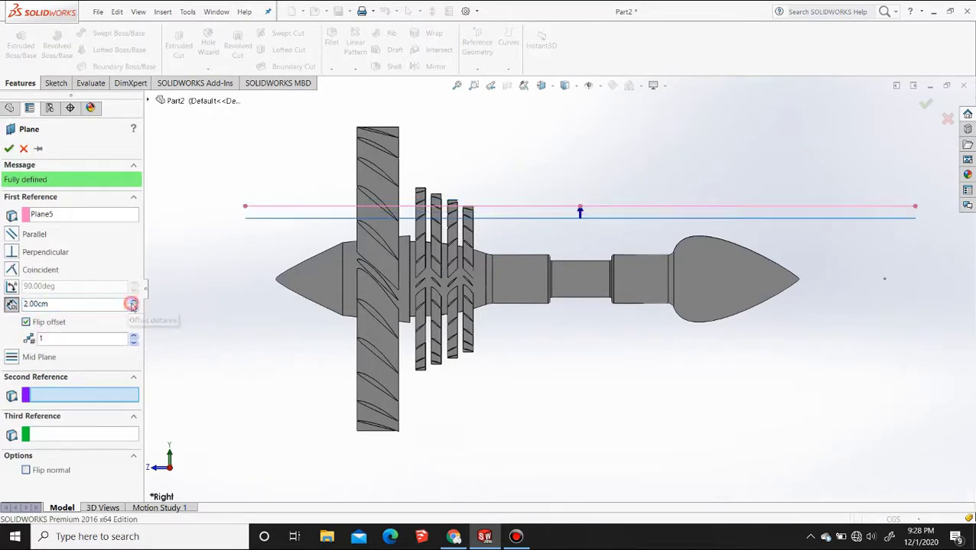
pyautogui.click(9, 149)
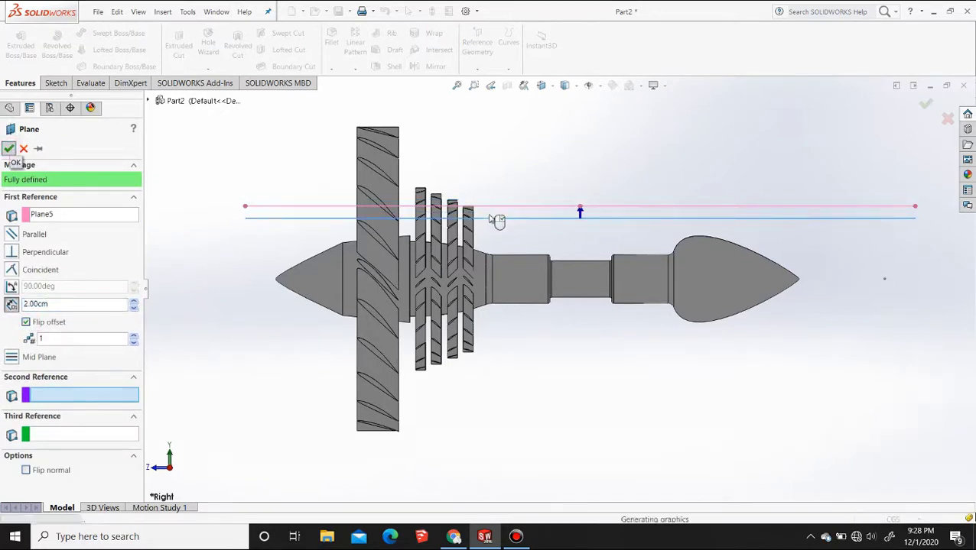
# Hide Plane5 and start a sketch on Plane6
pyautogui.click(539, 211)
pyautogui.click(591, 178)
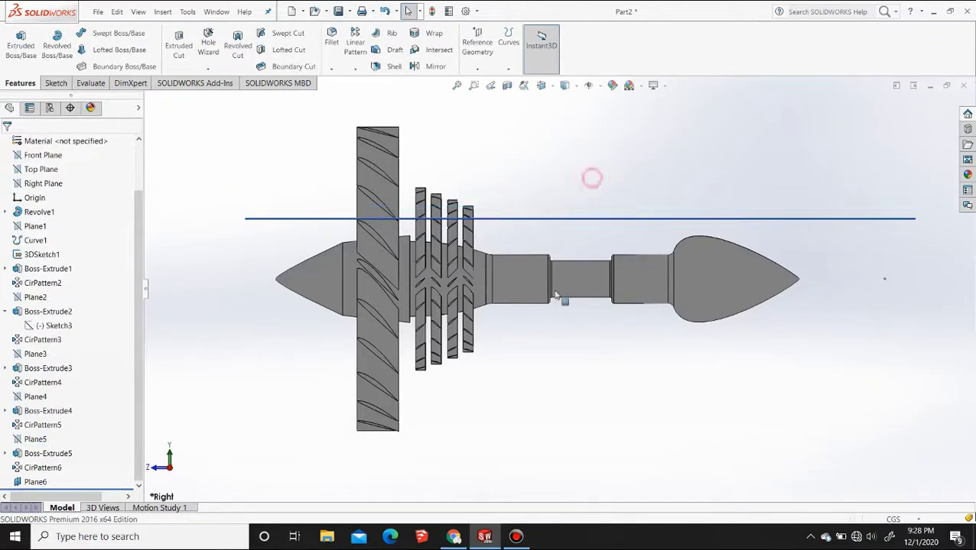
pyautogui.click(534, 219)
pyautogui.click(562, 181)
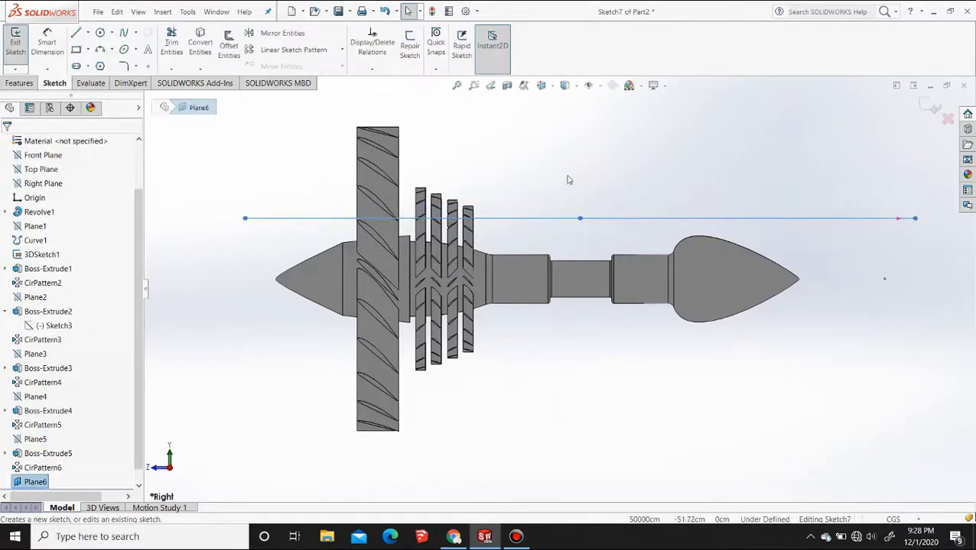
# Paste the copied airfoil profile into the Plane6 sketch in the top view
pyautogui.click(543, 89)
pyautogui.click(560, 121)
pyautogui.scroll(-7, 563, 339)
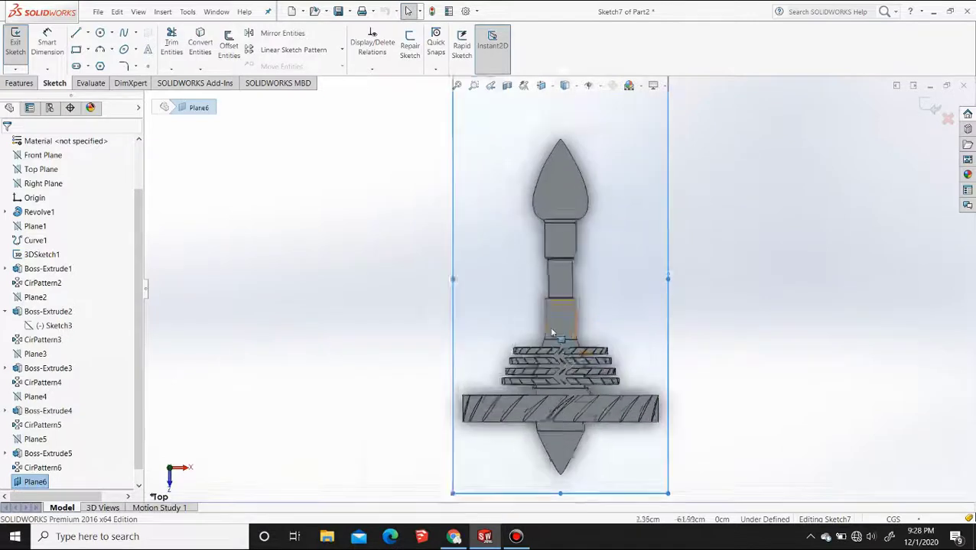
pyautogui.hotkey('ctrl', 'v')
# Move the pasted airfoil spline by its pointed end onto the cylindrical section beyond the fourth small blade ring
pyautogui.scroll(6, 578, 317)
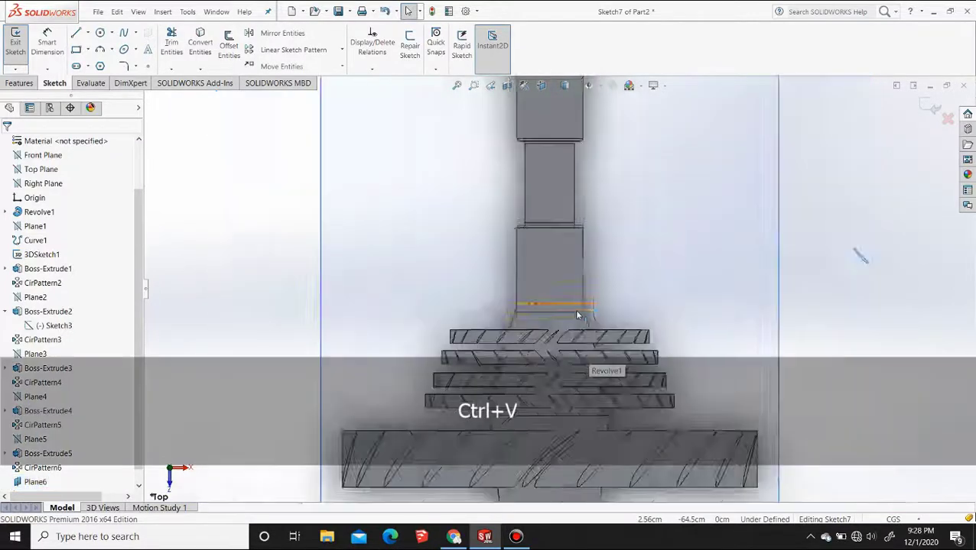
pyautogui.scroll(-4, 707, 298)
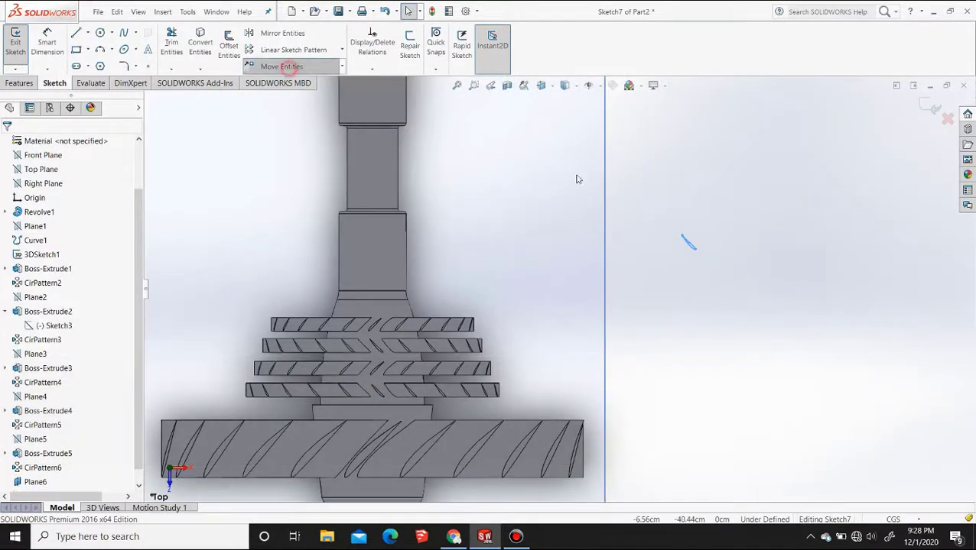
pyautogui.click(281, 66)
pyautogui.click(681, 236)
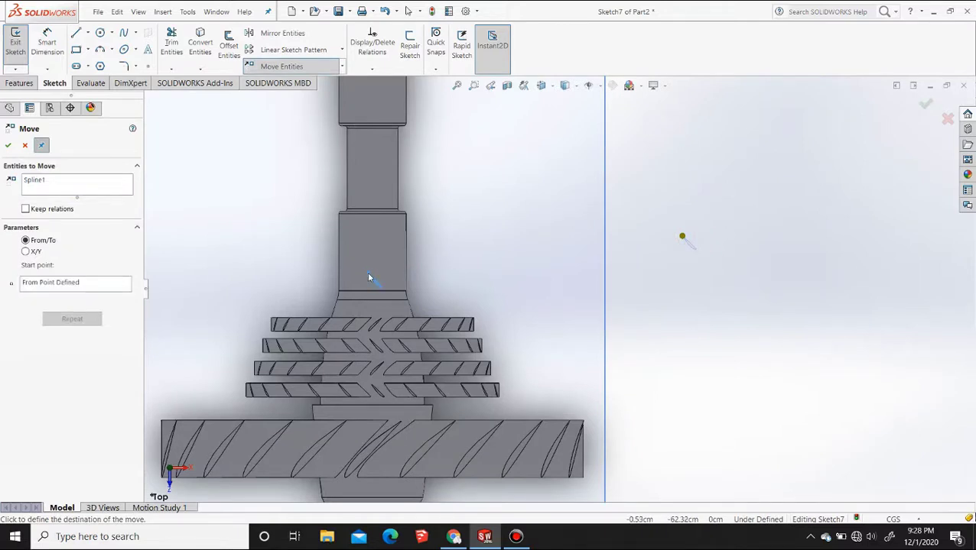
pyautogui.click(368, 274)
pyautogui.scroll(-5, 365, 246)
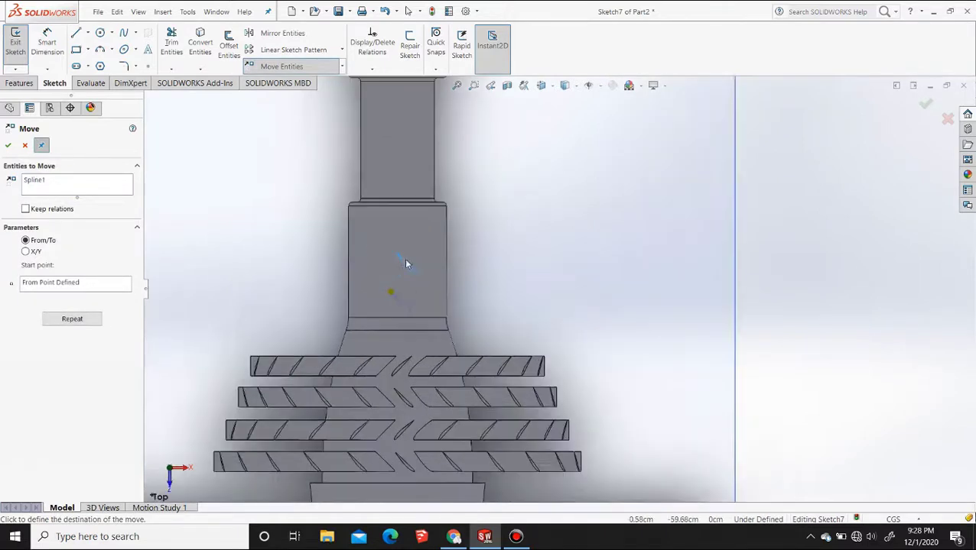
pyautogui.click(8, 145)
# Copy the airfoil spline from its pointed end straight along the axis to the far part of the same cylindrical section
pyautogui.click(341, 67)
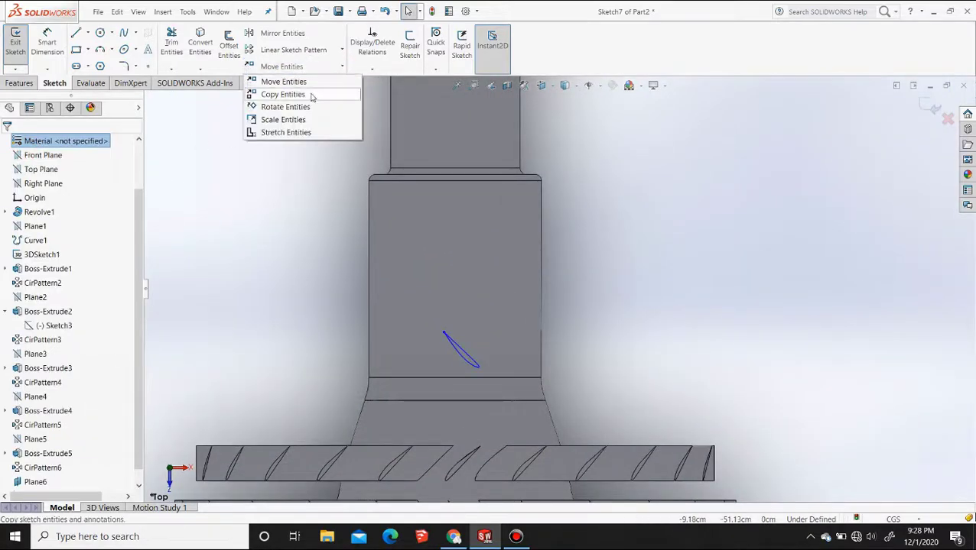
pyautogui.click(309, 94)
pyautogui.click(455, 346)
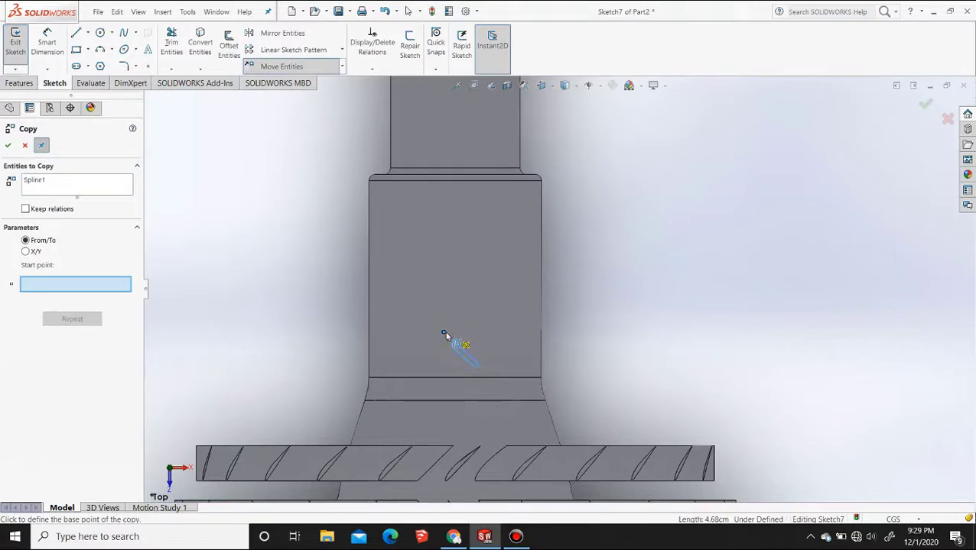
pyautogui.click(444, 335)
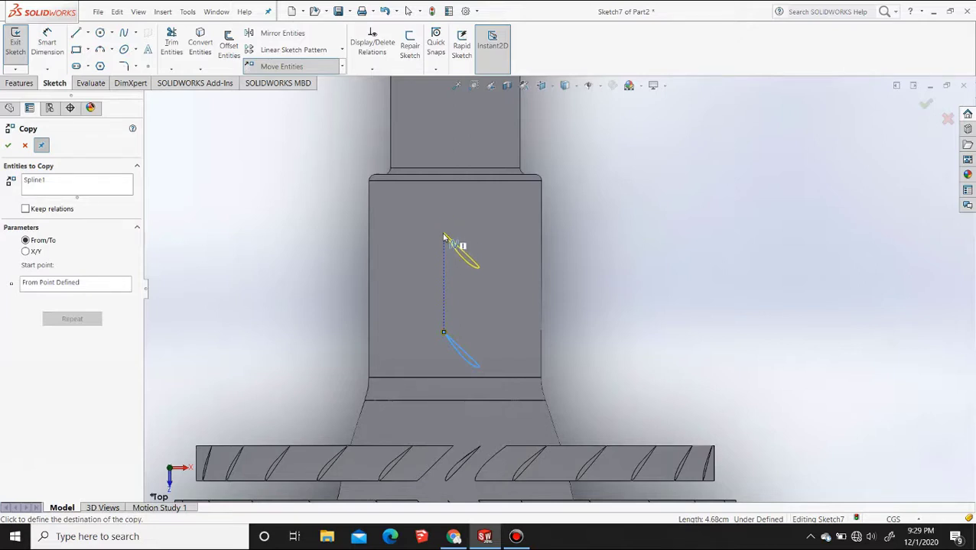
pyautogui.click(443, 223)
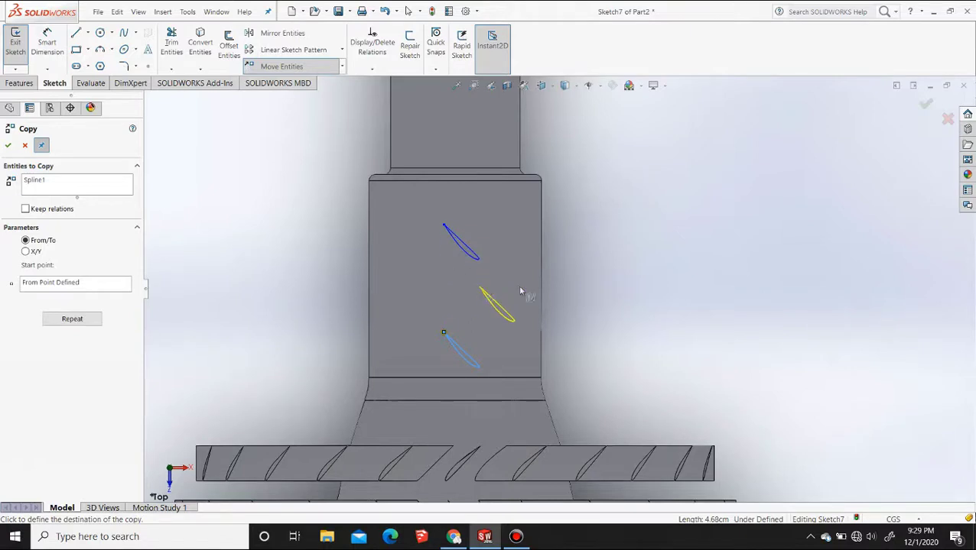
pyautogui.press('Escape')
# Extrude both airfoil profiles from the Plane6 sketch up to the cylindrical face beneath them
pyautogui.click(20, 82)
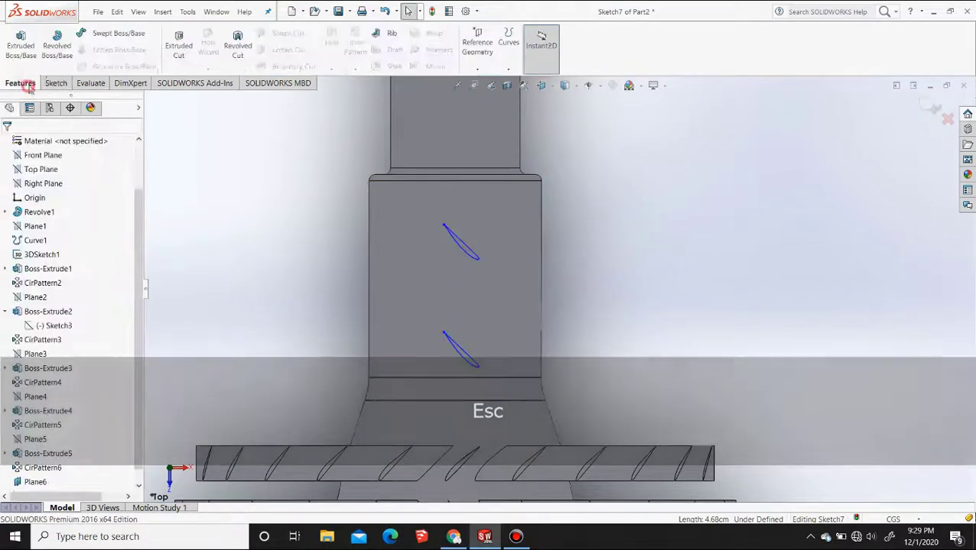
pyautogui.click(21, 48)
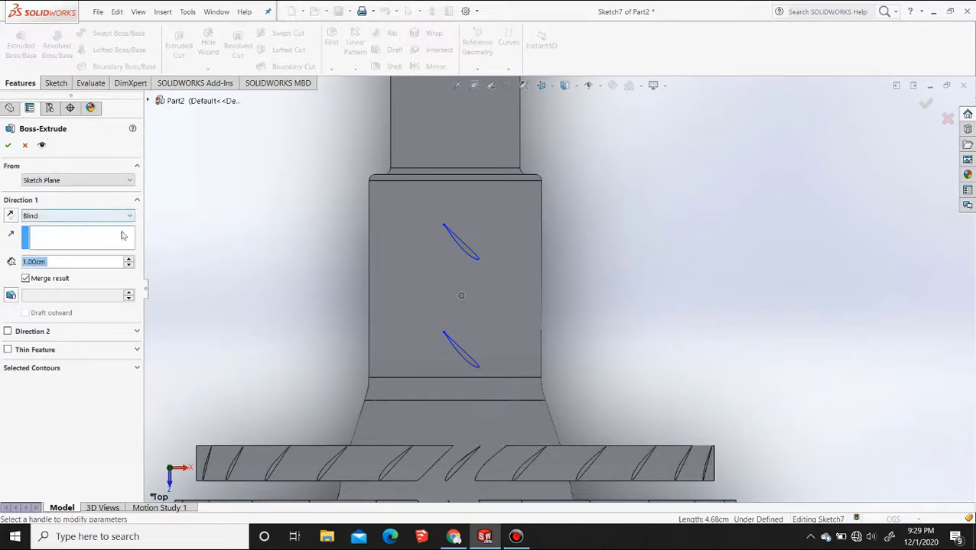
pyautogui.click(464, 256)
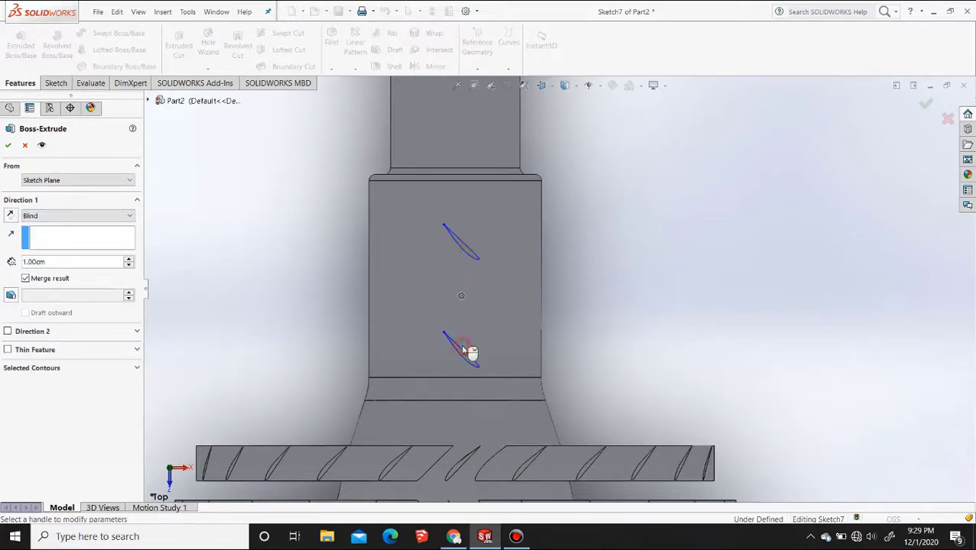
pyautogui.click(65, 216)
pyautogui.click(65, 244)
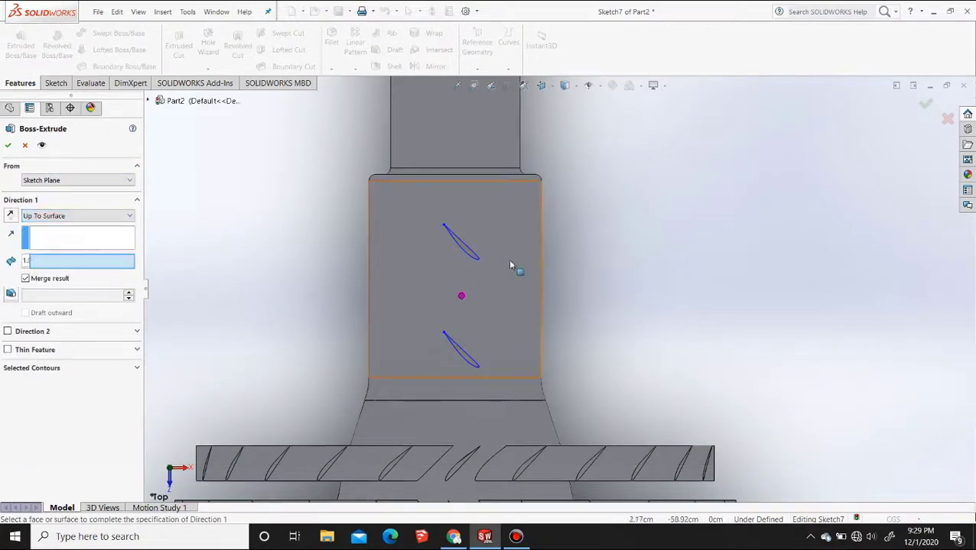
pyautogui.click(519, 270)
pyautogui.moveTo(516, 271); pyautogui.dragTo(449, 281, button='middle')
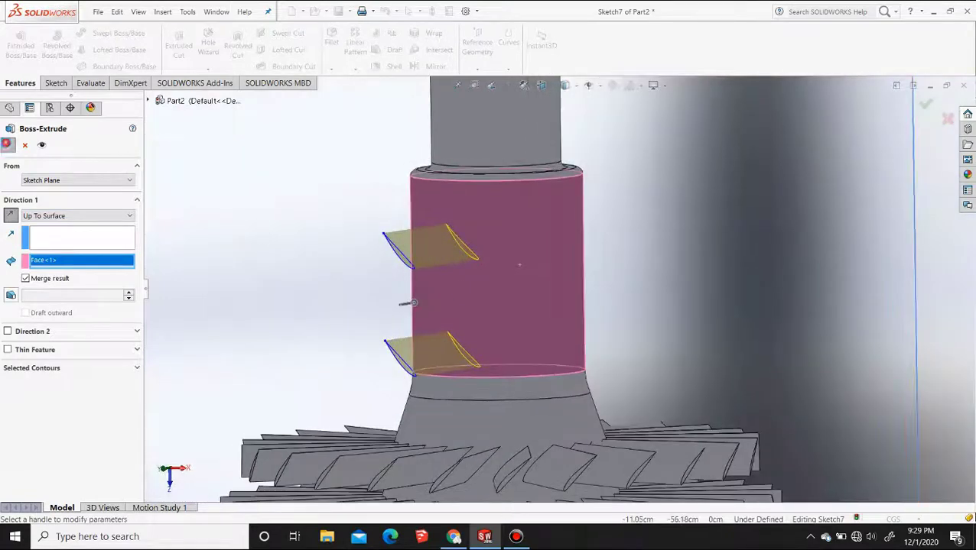
pyautogui.press('Return')
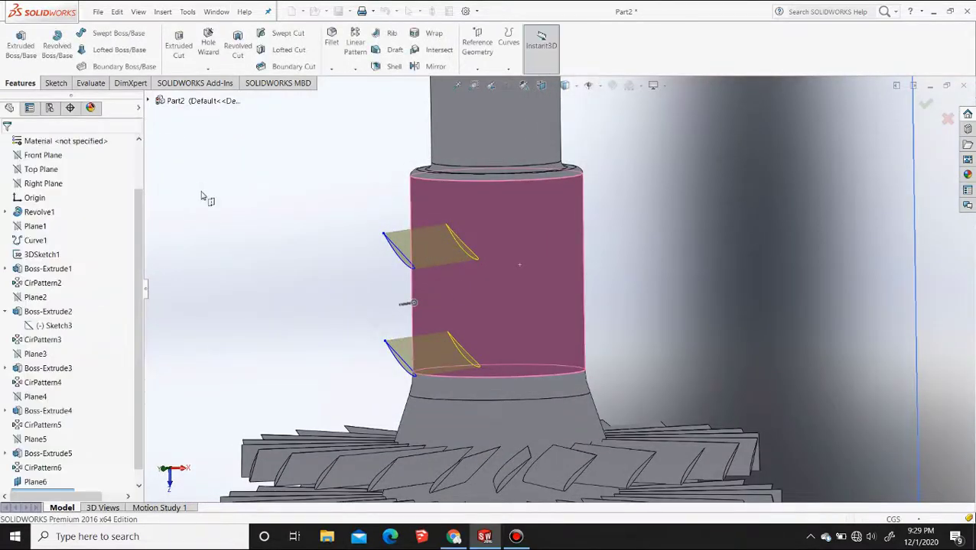
# Circular-pattern the two new blades around the cylindrical section's circular edge with 24 instances at 15-degree spacing
pyautogui.click(355, 70)
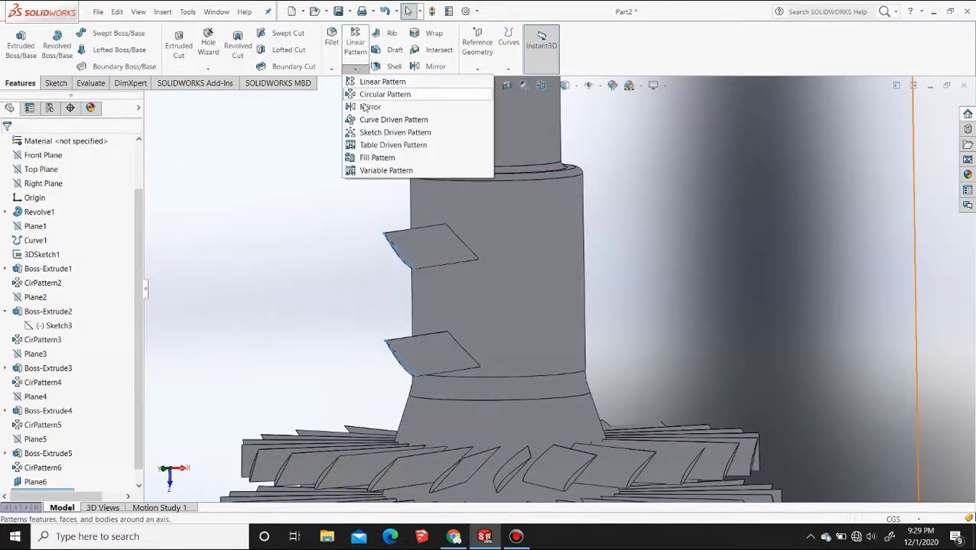
pyautogui.click(383, 94)
pyautogui.click(415, 243)
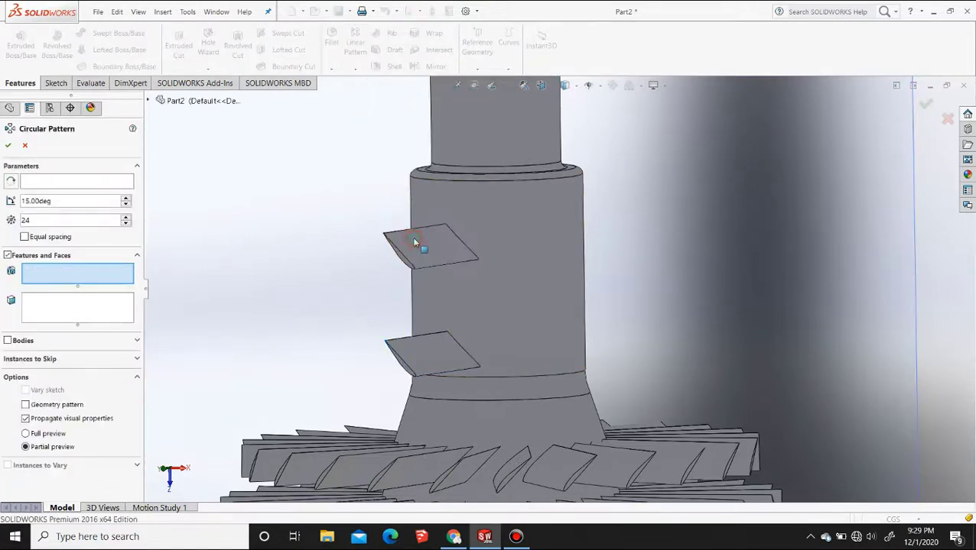
pyautogui.click(417, 245)
pyautogui.click(89, 182)
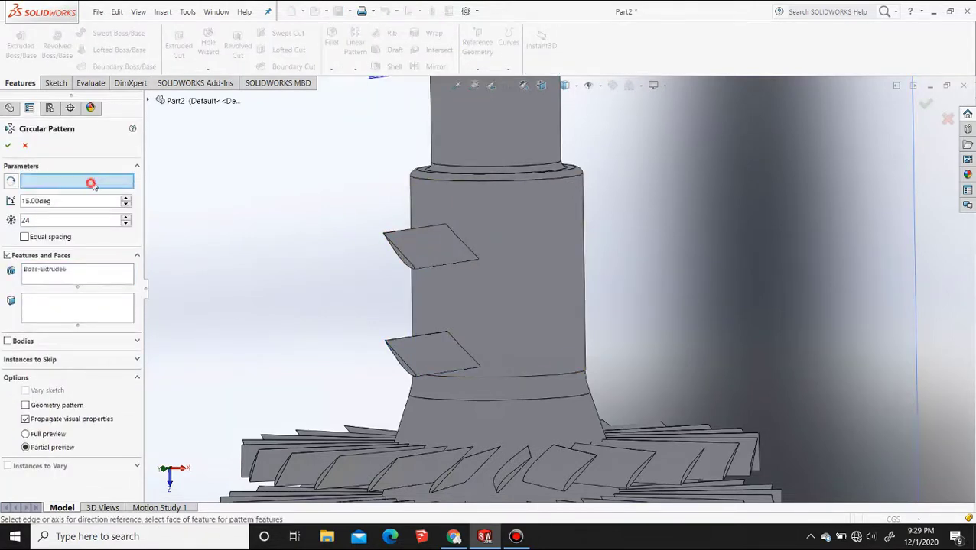
pyautogui.click(483, 183)
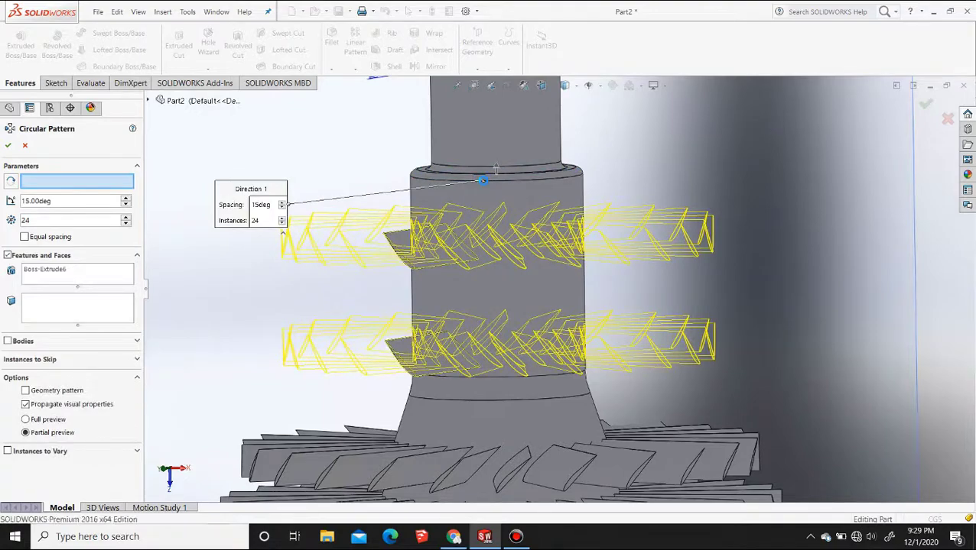
pyautogui.rightClick(484, 182)
# Start another sketch on Plane6 in the top view and paste the copied airfoil profile into it
pyautogui.scroll(6, 436, 298)
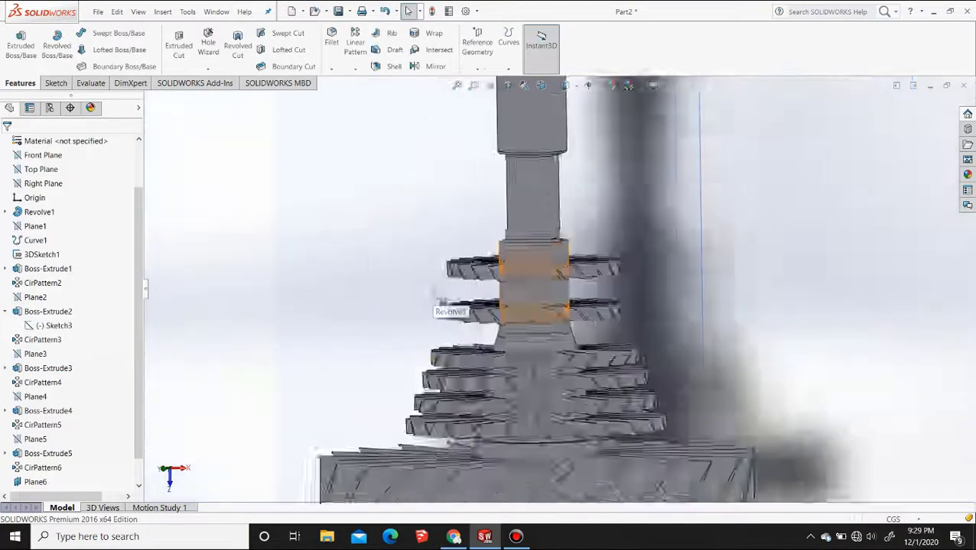
pyautogui.moveTo(502, 309); pyautogui.dragTo(542, 280, button='middle')
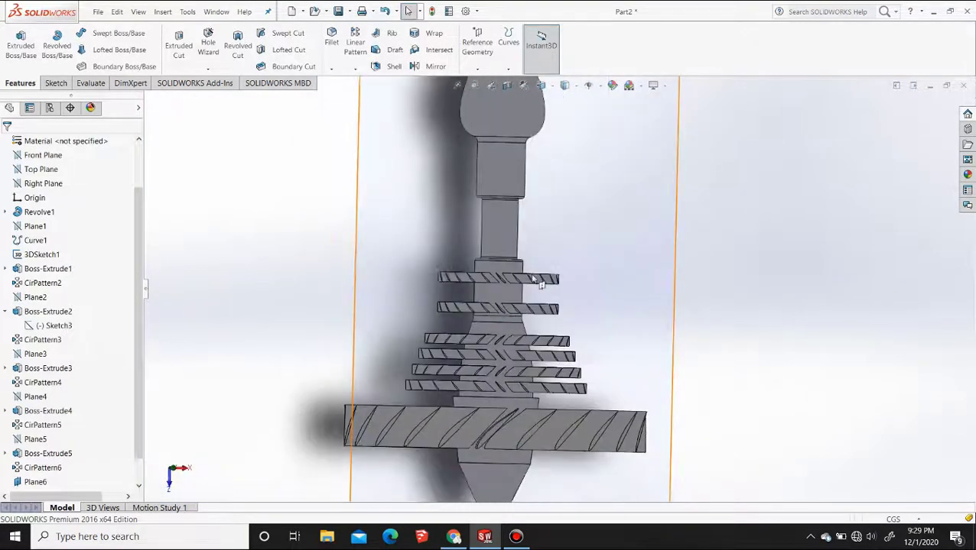
pyautogui.click(542, 86)
pyautogui.click(557, 120)
pyautogui.click(743, 218)
pyautogui.click(645, 218)
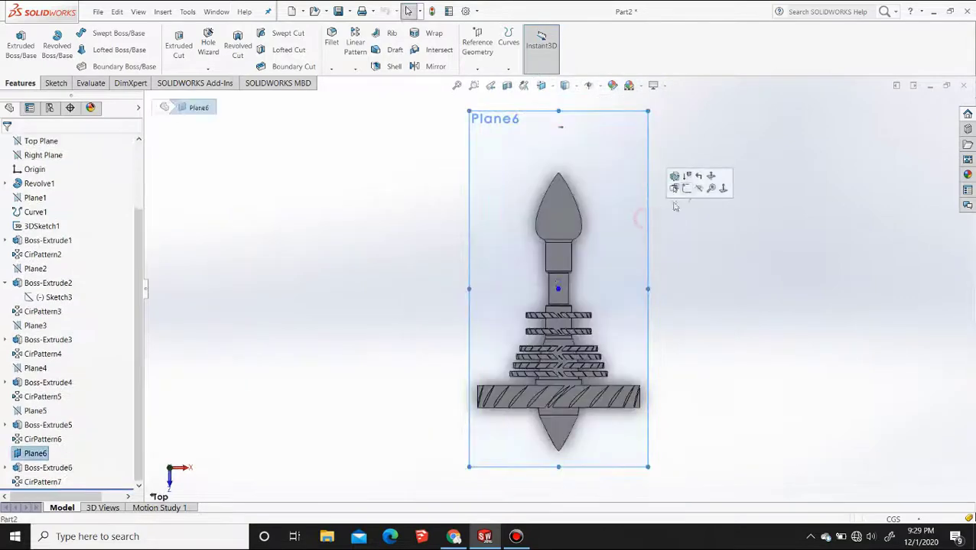
pyautogui.click(687, 191)
pyautogui.scroll(-8, 577, 347)
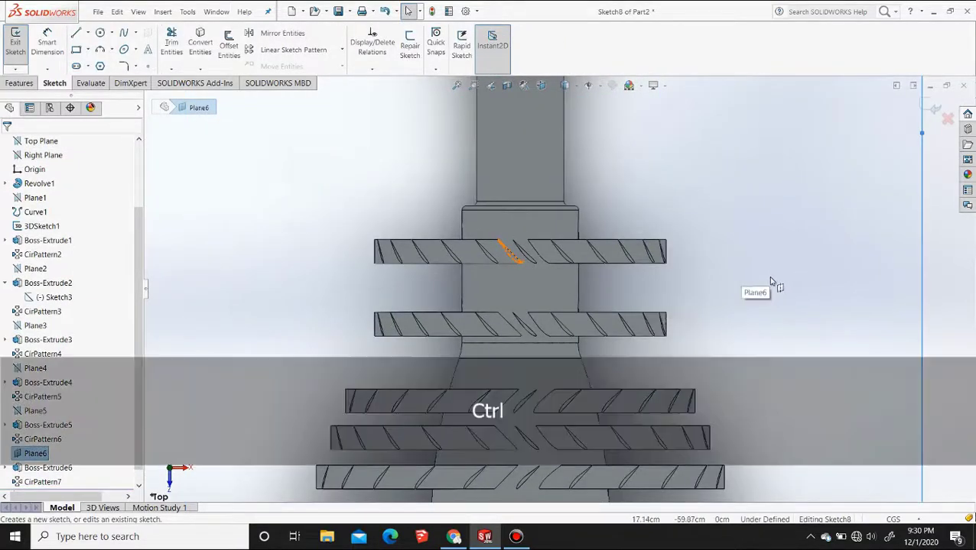
pyautogui.hotkey('ctrl', 'v')
pyautogui.press('f')
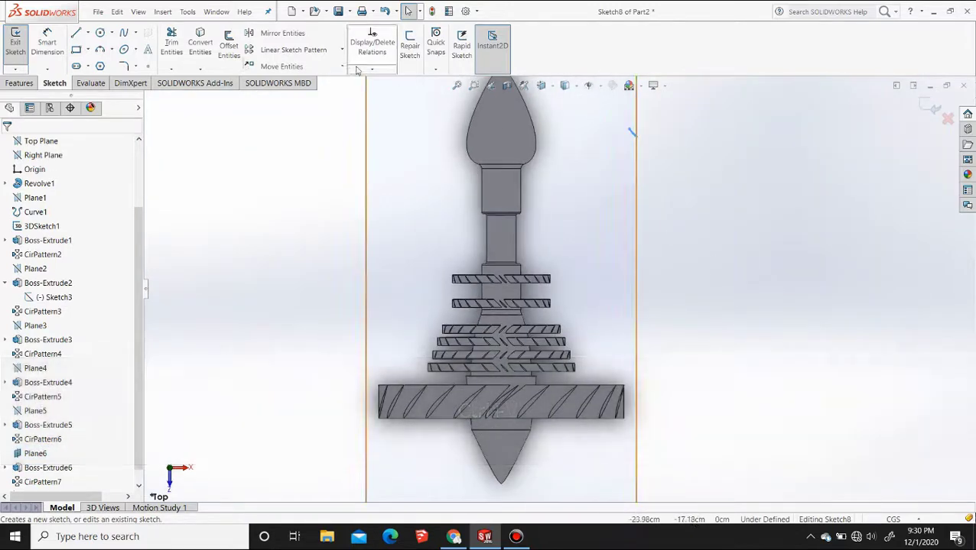
# Rotate the pasted airfoil spline by -90 degrees about its pointed end
pyautogui.click(343, 68)
pyautogui.click(334, 108)
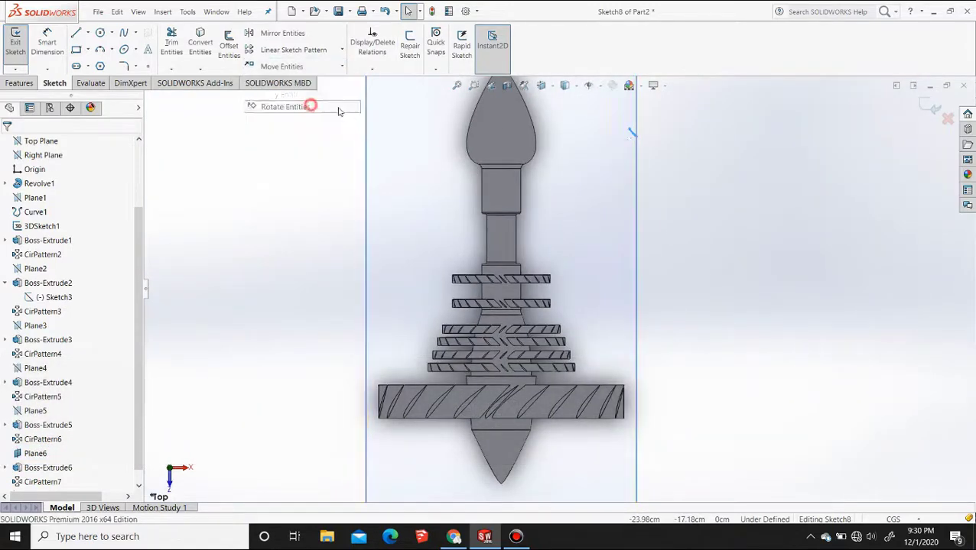
pyautogui.click(632, 130)
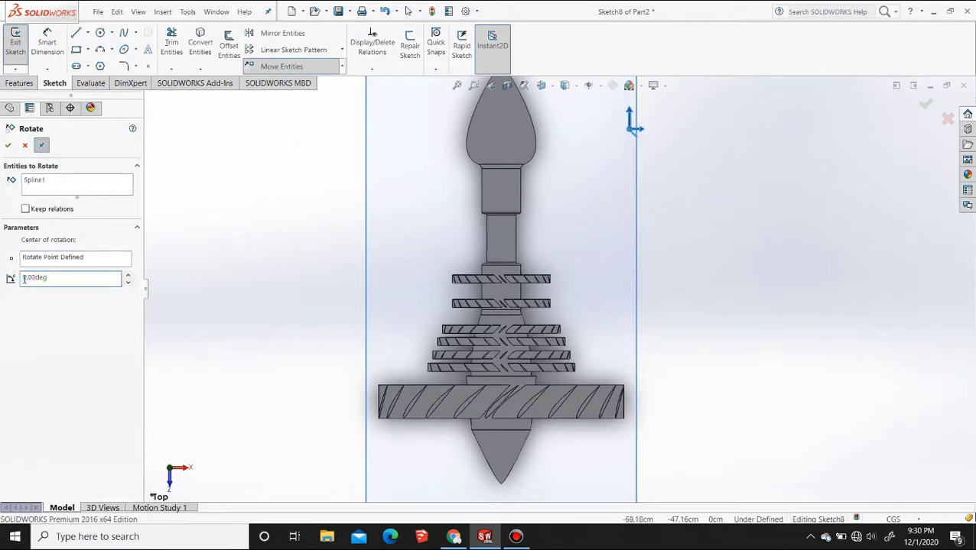
pyautogui.press('BackSpace')
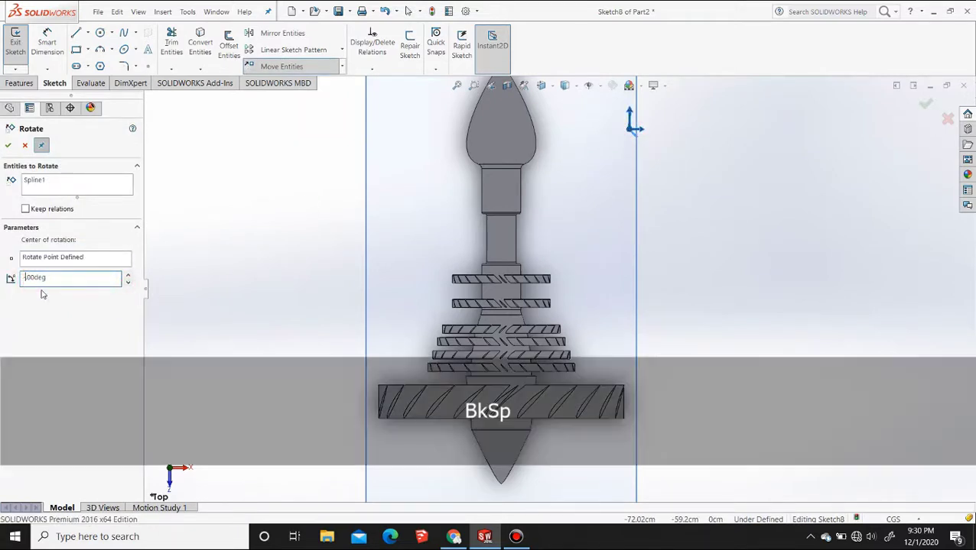
pyautogui.press('Return')
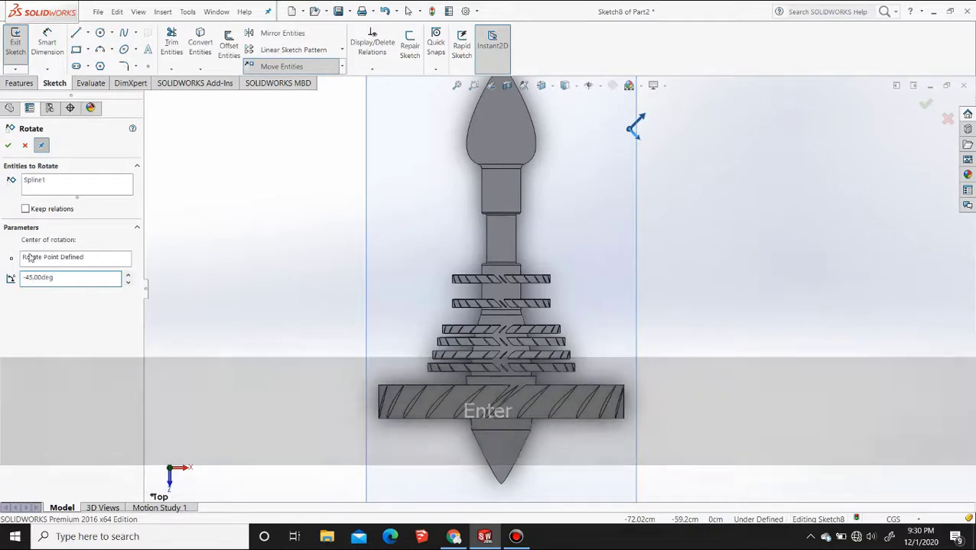
pyautogui.write('90')
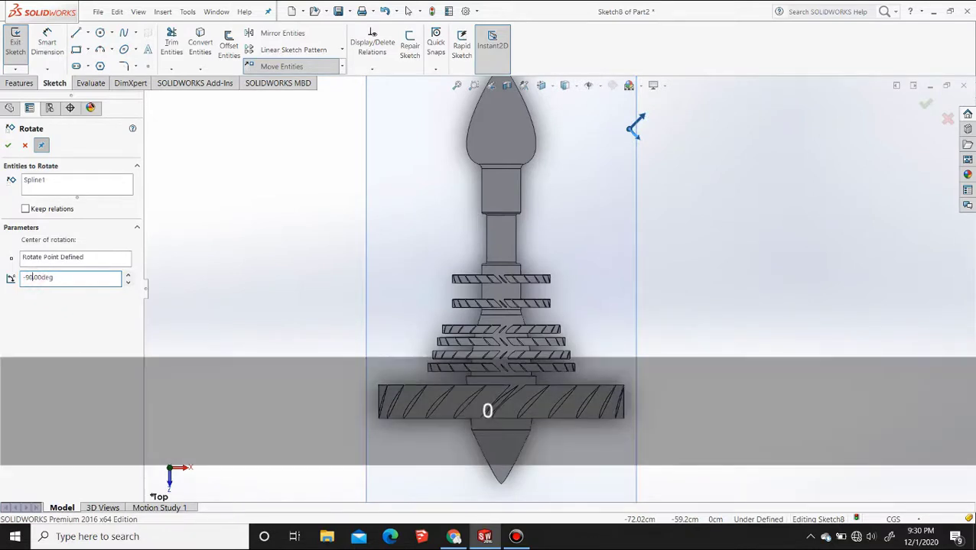
pyautogui.press('Return')
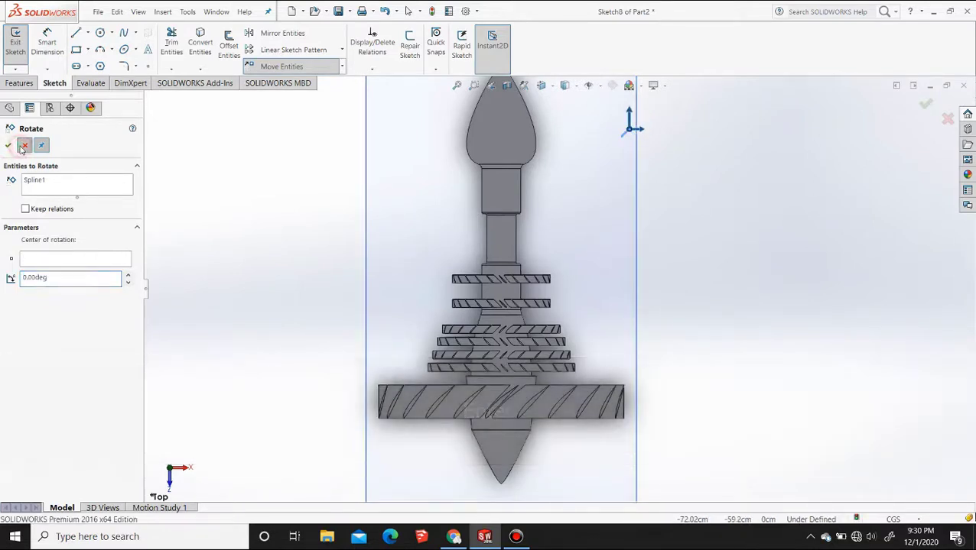
pyautogui.click(8, 145)
# Move the rotated airfoil spline by its pointed end onto the cylindrical section between the two newest blade rings
pyautogui.click(302, 70)
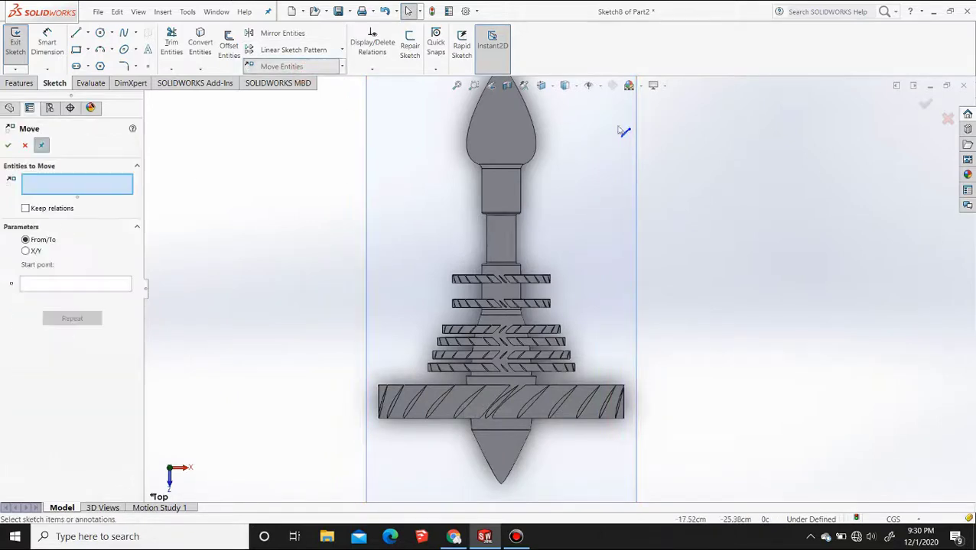
pyautogui.click(624, 133)
pyautogui.click(629, 132)
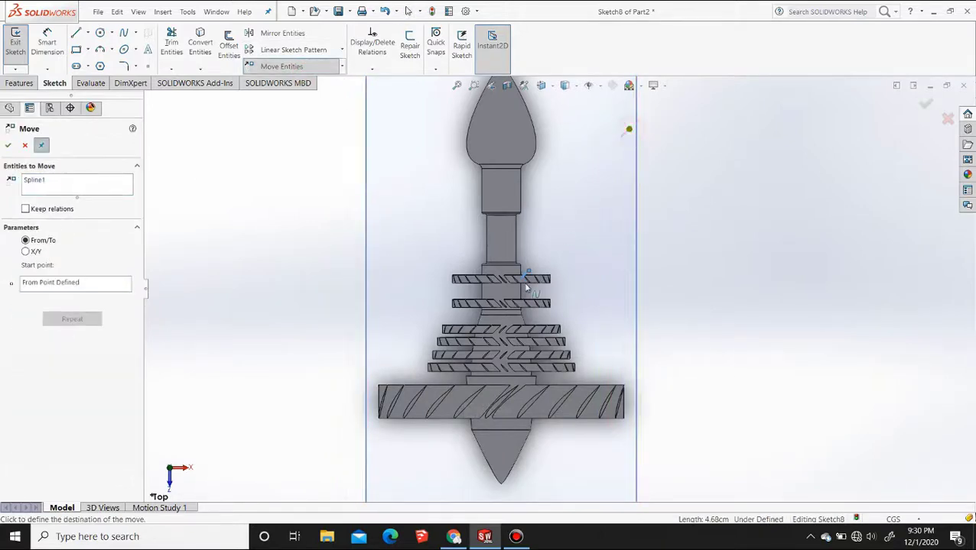
pyautogui.scroll(-5, 506, 294)
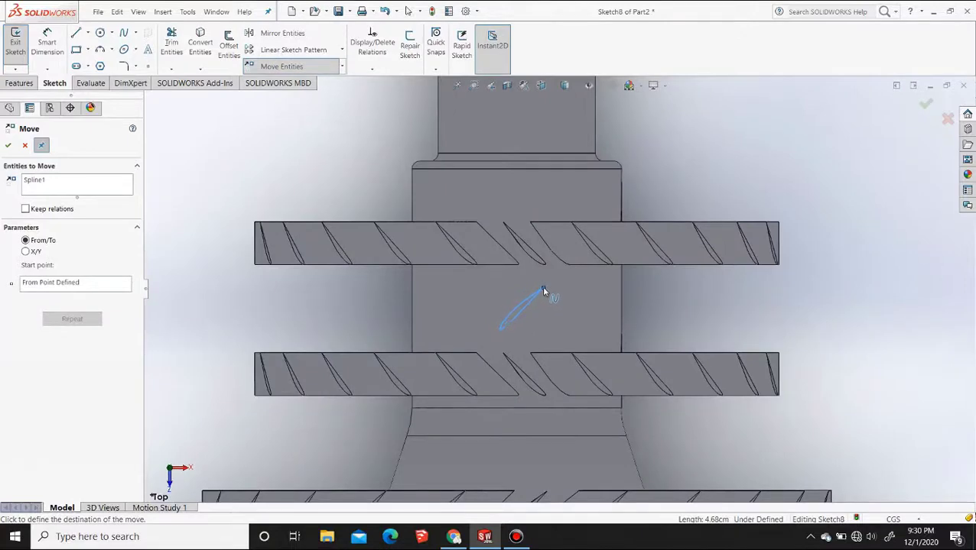
pyautogui.click(542, 288)
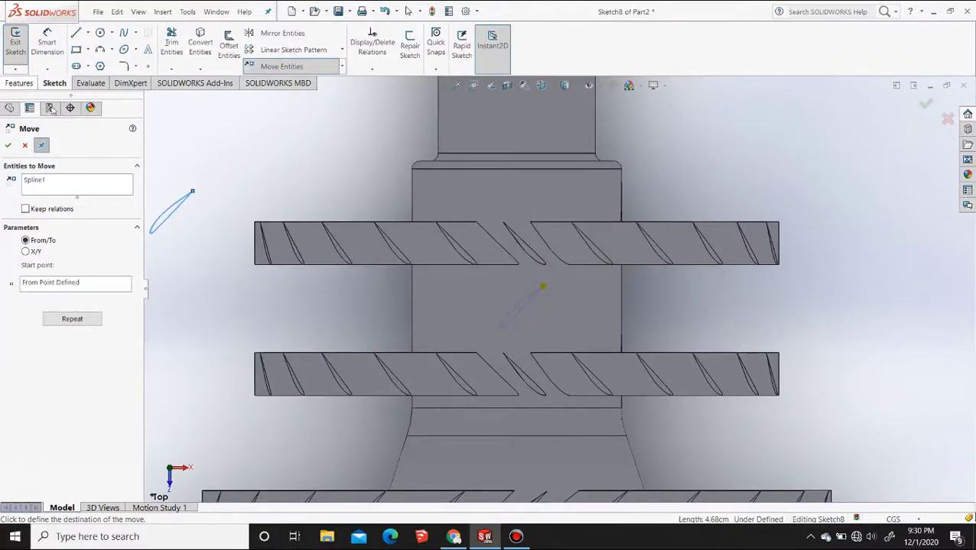
pyautogui.press('Escape')
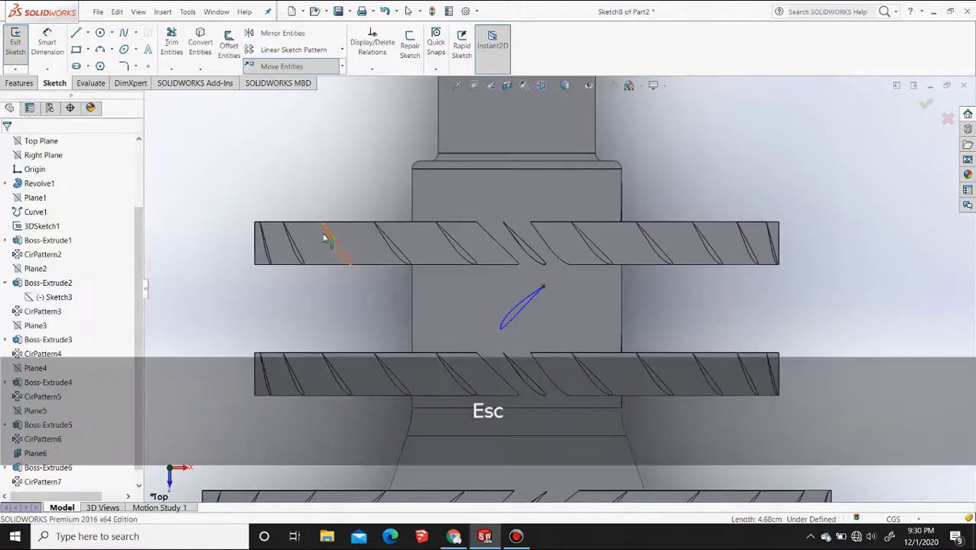
# Extrude the oppositely slanted airfoil profile up to the cylindrical face between the two blade rings
pyautogui.click(19, 83)
pyautogui.click(21, 46)
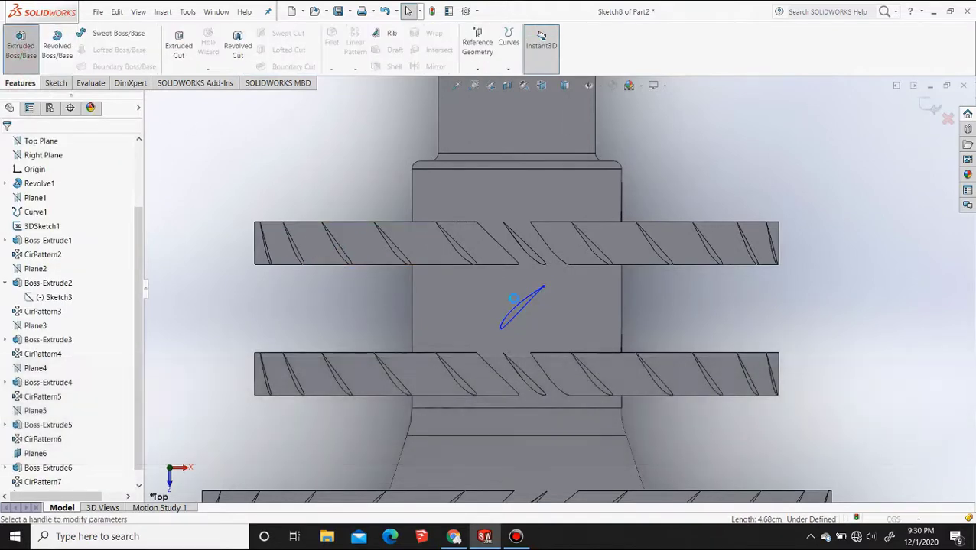
pyautogui.click(80, 216)
pyautogui.click(64, 251)
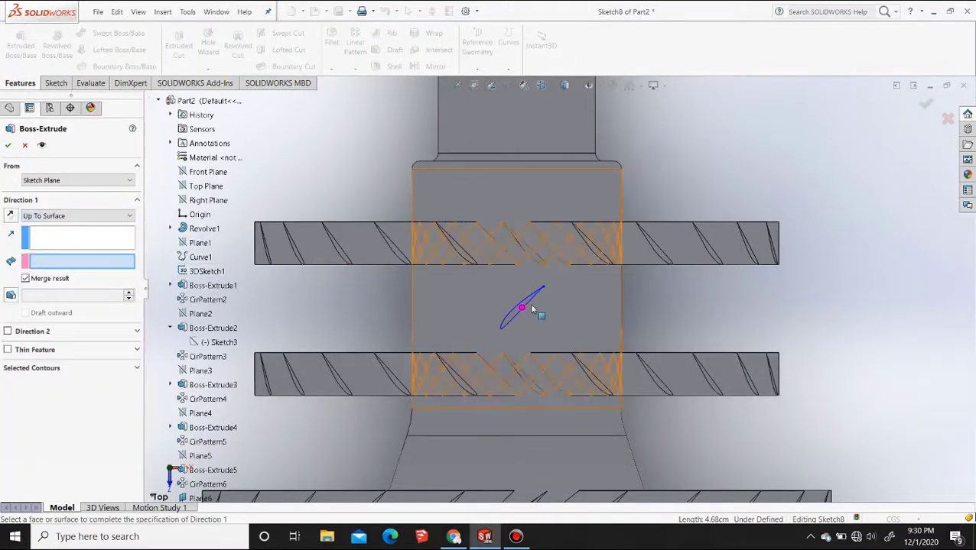
pyautogui.click(468, 301)
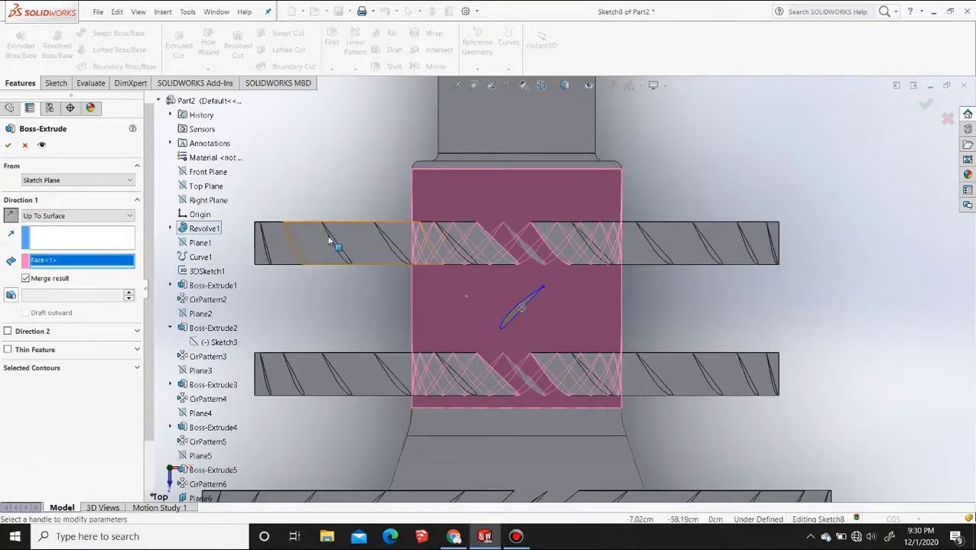
pyautogui.moveTo(585, 291); pyautogui.dragTo(227, 260, button='middle')
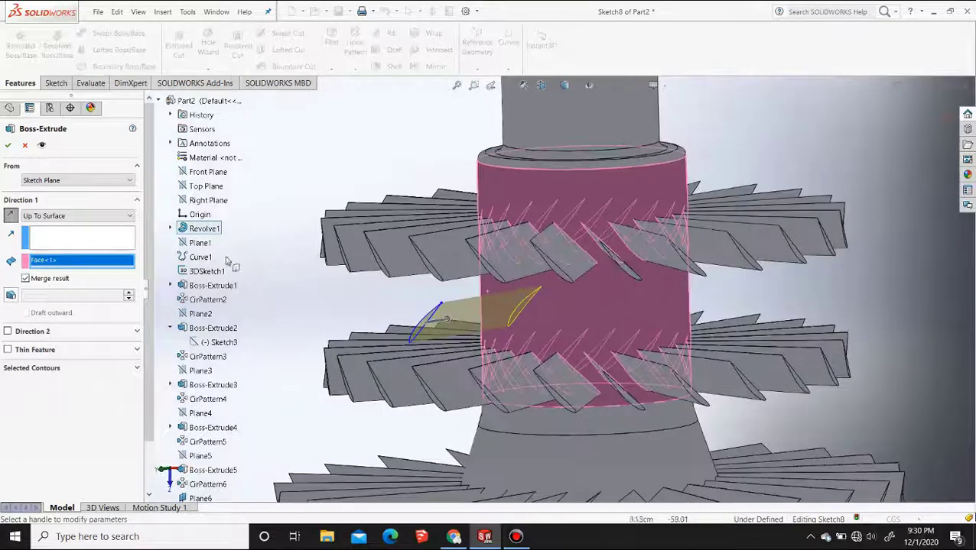
pyautogui.click(9, 146)
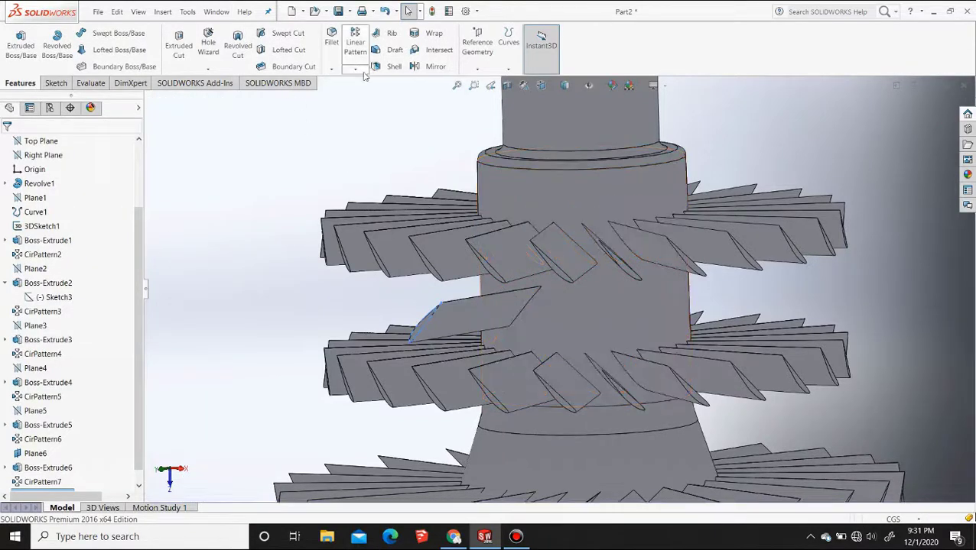
# Circular-pattern the single middle blade around the section's circular edge with 24 instances at 15-degree spacing
pyautogui.click(356, 69)
pyautogui.click(374, 94)
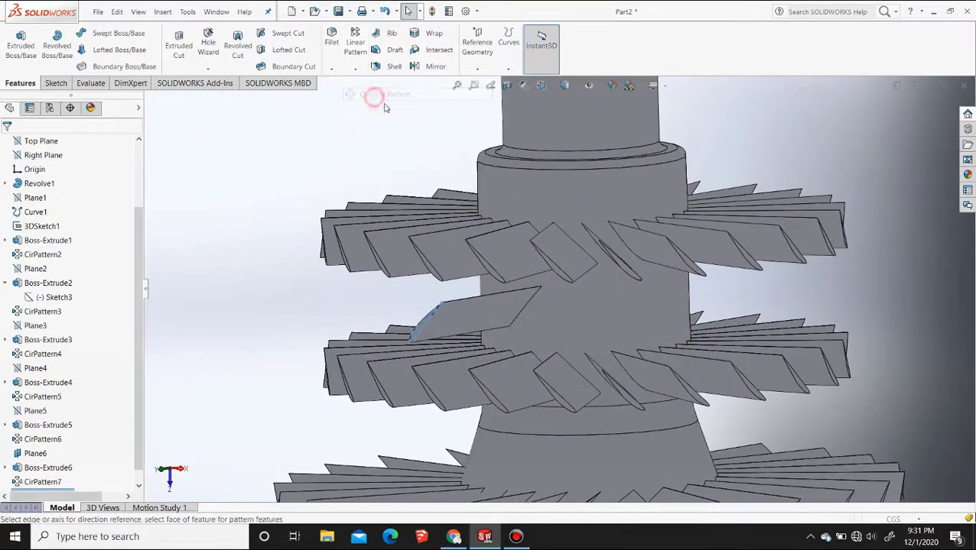
pyautogui.click(50, 184)
pyautogui.click(596, 171)
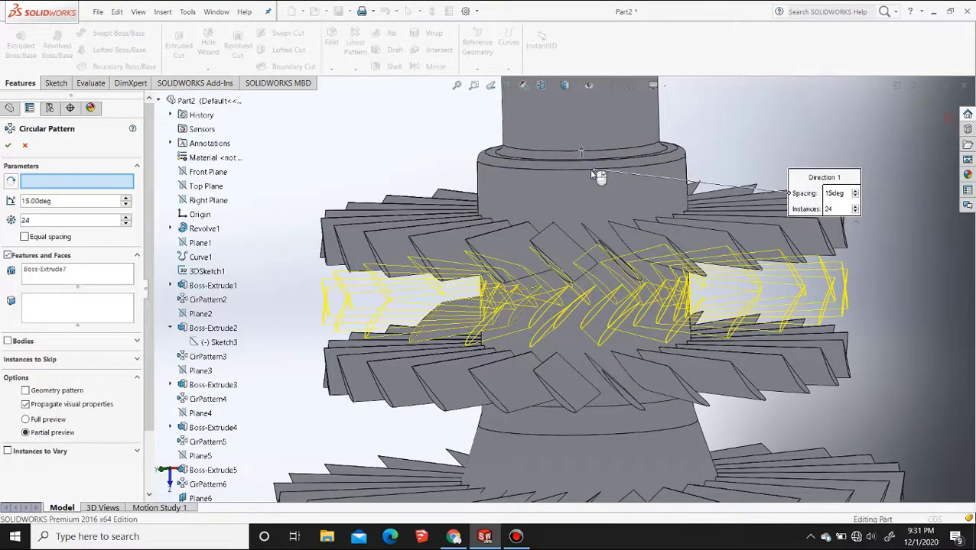
pyautogui.rightClick(589, 169)
# Start a new sketch on Plane6, the offset plane at the tips of the three newest blade rings
pyautogui.click(755, 133)
pyautogui.scroll(4, 621, 210)
pyautogui.scroll(3, 621, 210)
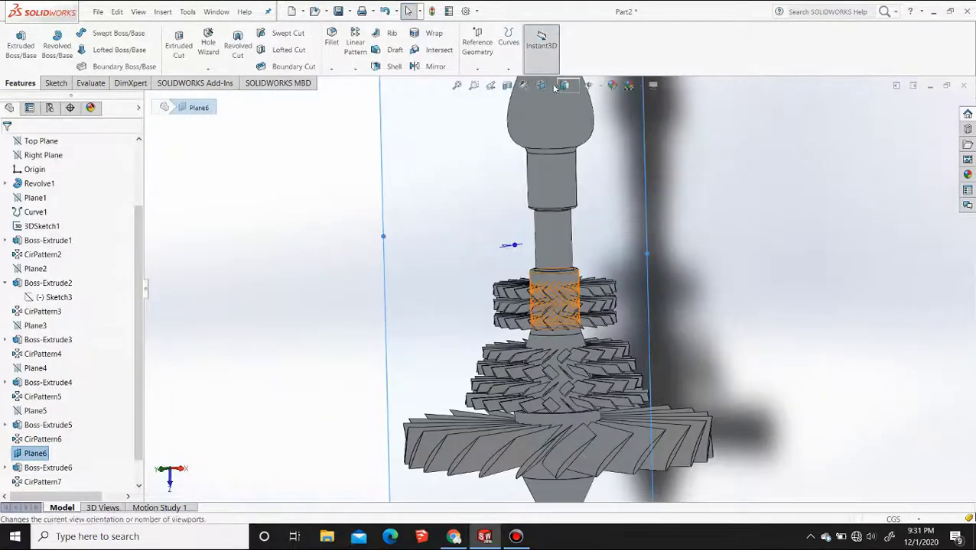
pyautogui.click(543, 85)
pyautogui.click(579, 140)
pyautogui.scroll(-5, 581, 322)
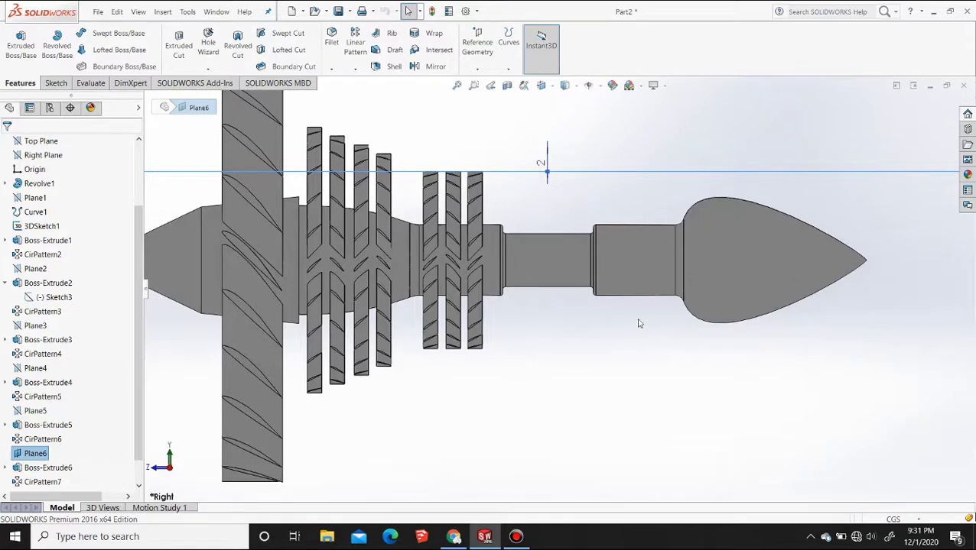
pyautogui.click(621, 363)
pyautogui.click(608, 172)
pyautogui.click(650, 146)
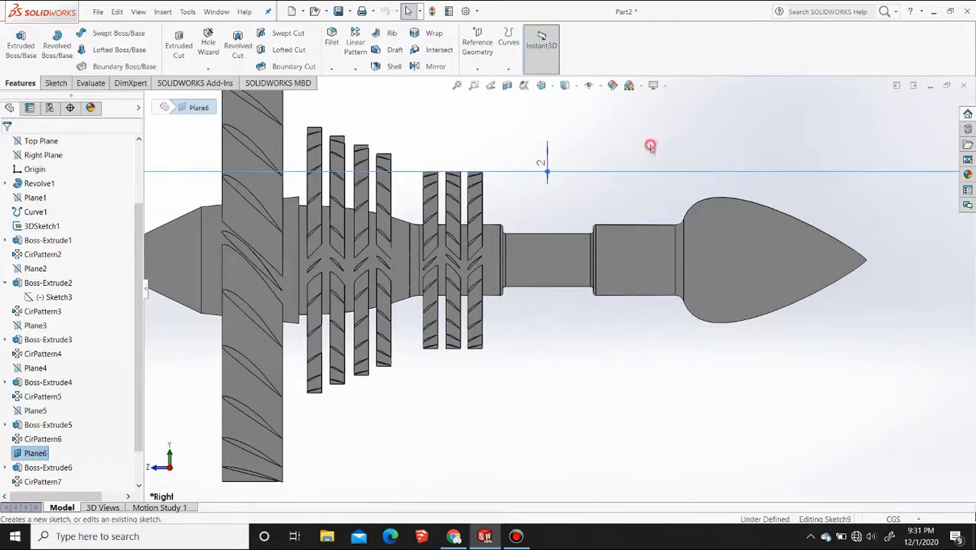
# Paste the airfoil spline into the sketch near the step between the narrow shaft and the wider cylindrical section
pyautogui.click(542, 85)
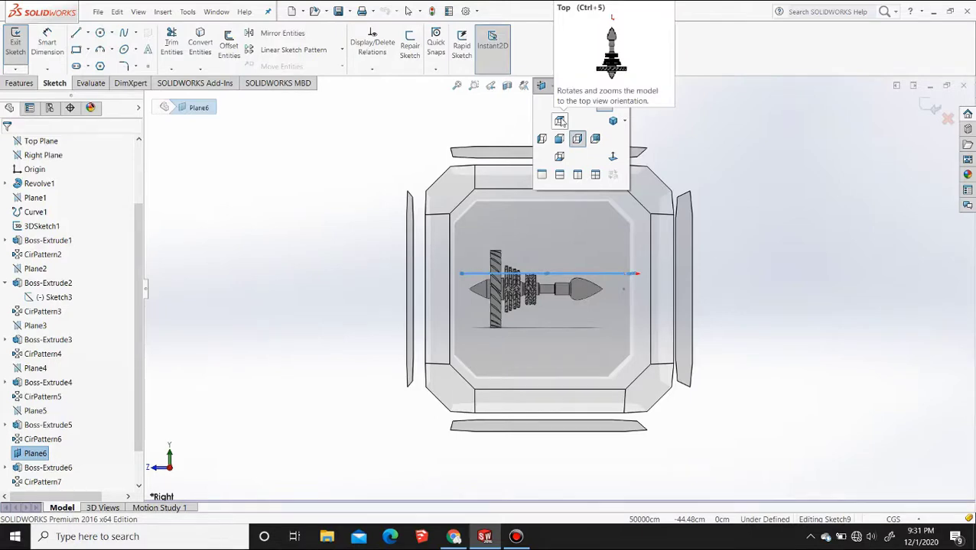
pyautogui.click(561, 122)
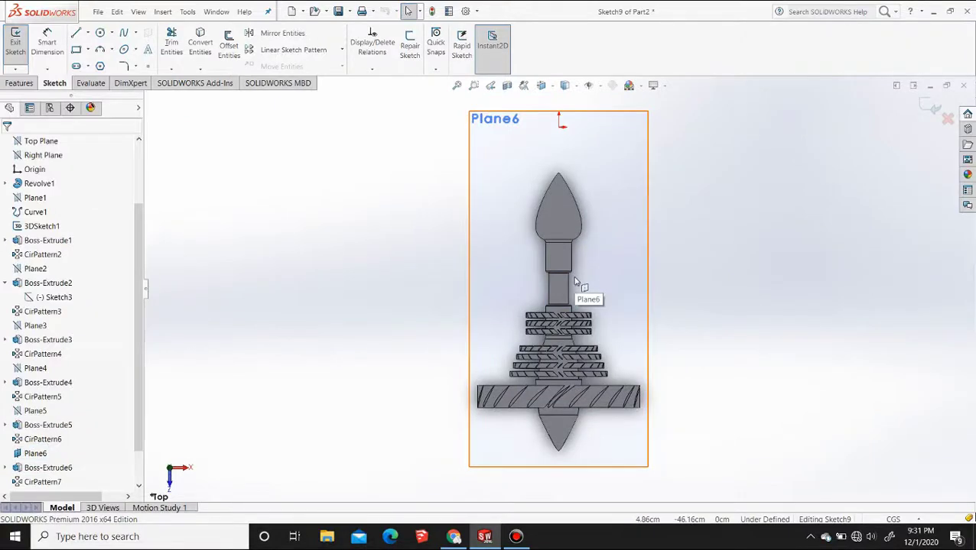
pyautogui.scroll(-3, 576, 281)
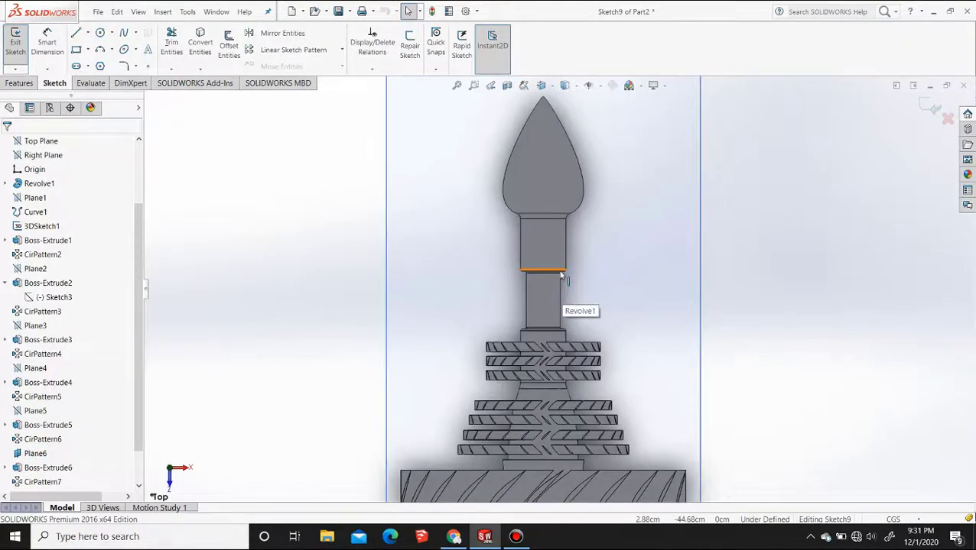
pyautogui.hotkey('ctrl', 'v')
pyautogui.scroll(-1, 559, 271)
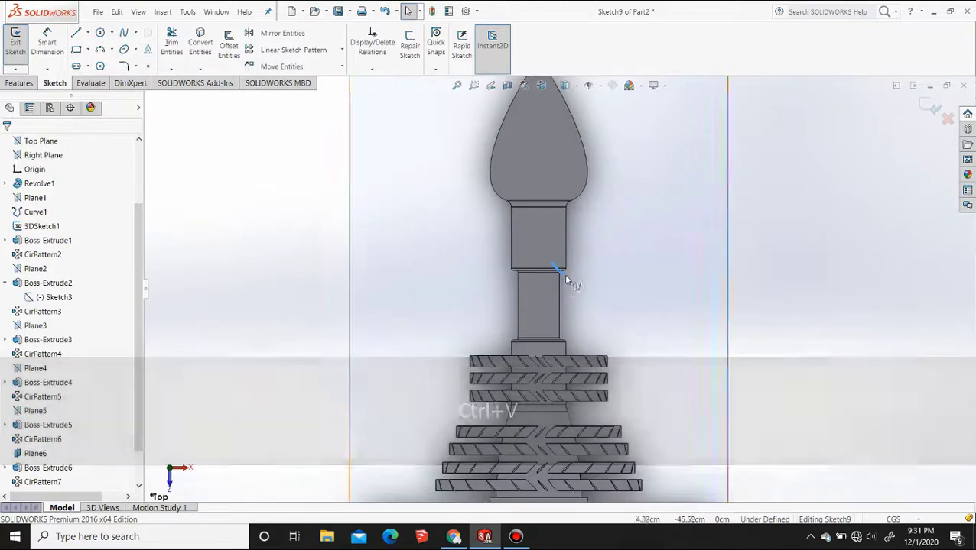
pyautogui.scroll(-2, 562, 275)
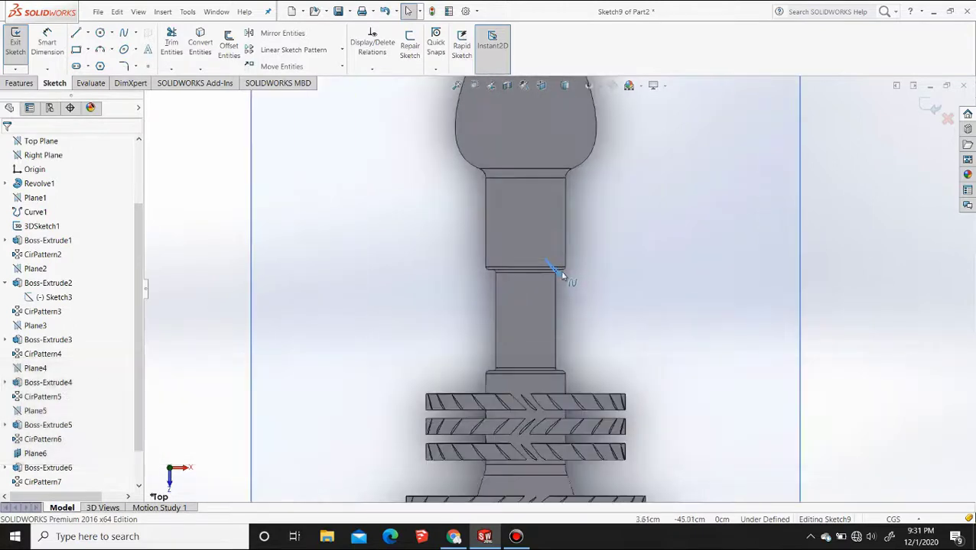
# Rotate the newly pasted airfoil spline by -90 degrees about its pointed end
pyautogui.click(342, 67)
pyautogui.click(320, 107)
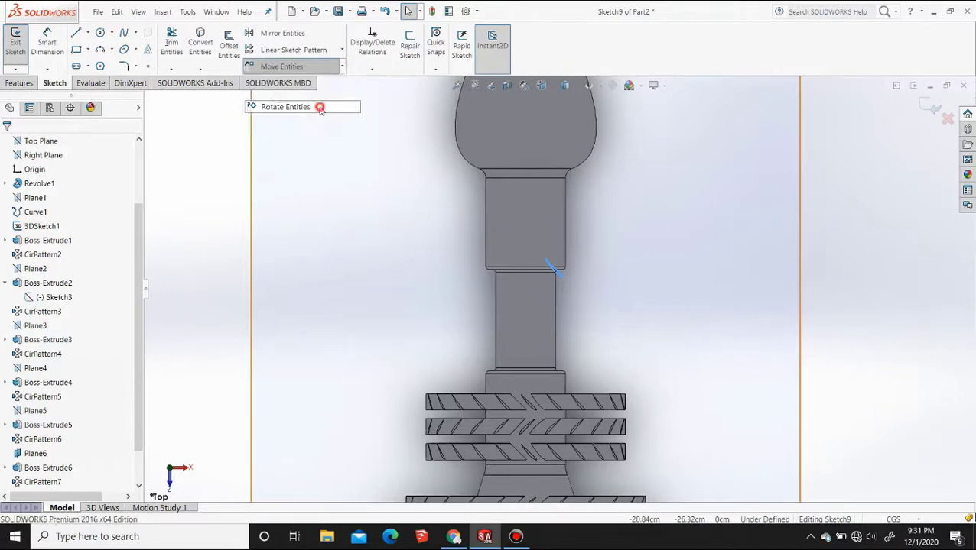
pyautogui.click(546, 262)
pyautogui.write('-')
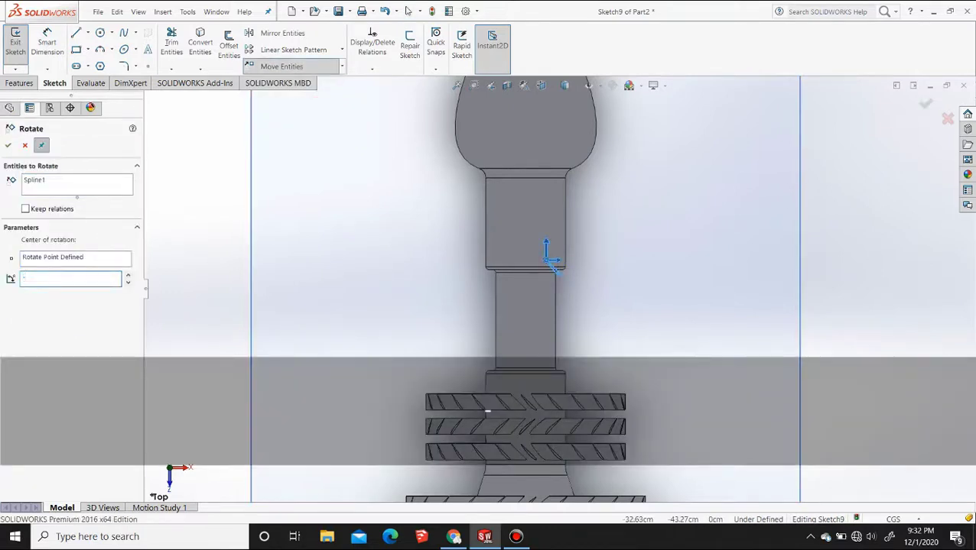
pyautogui.write('90')
pyautogui.press('Return')
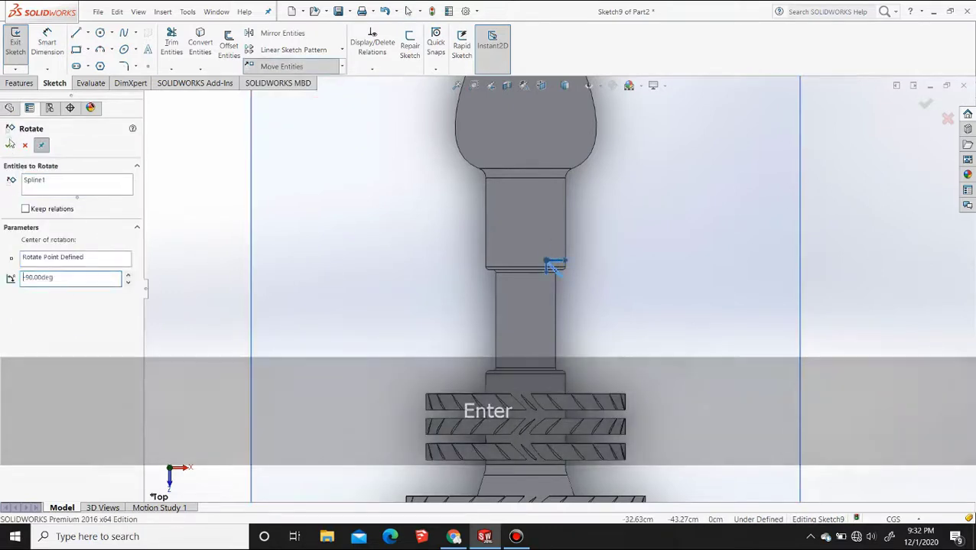
pyautogui.click(7, 146)
# Move the airfoil spline by its pointed end onto the wider cylindrical section, beside its edge with the narrow shaft
pyautogui.click(282, 65)
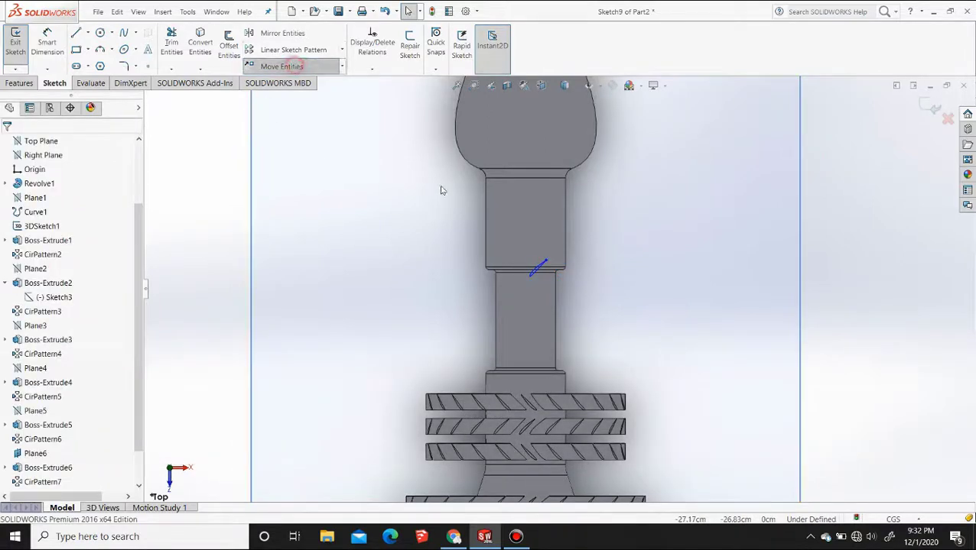
pyautogui.click(537, 268)
pyautogui.click(546, 265)
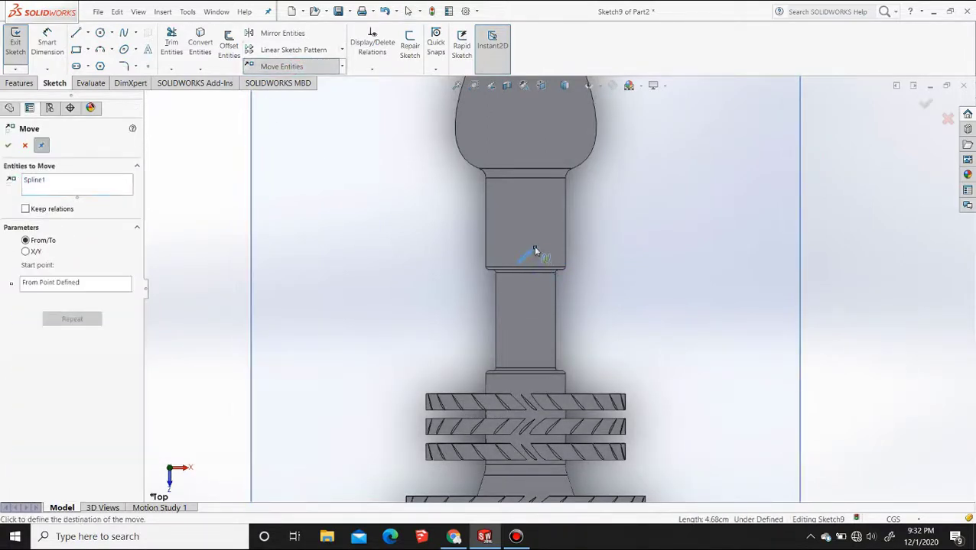
pyautogui.scroll(-3, 538, 252)
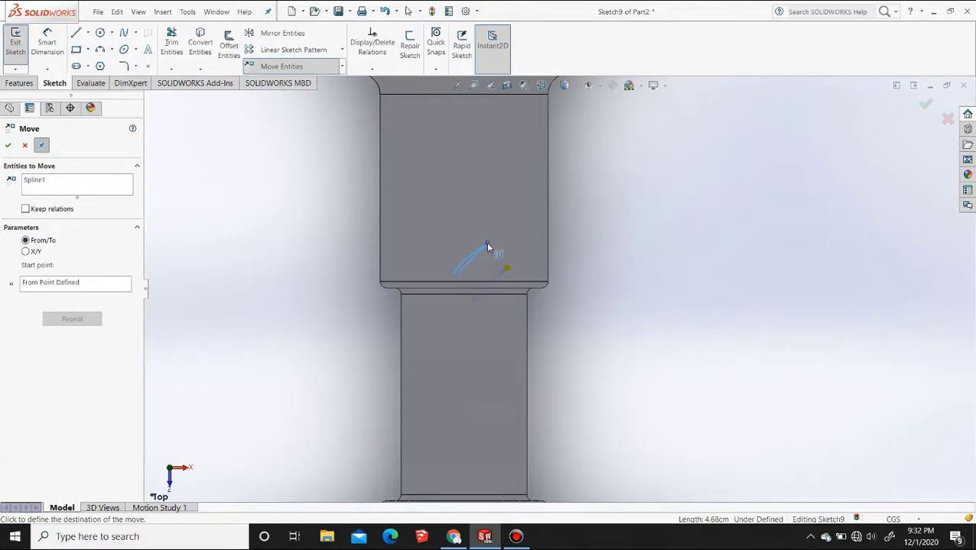
pyautogui.click(487, 246)
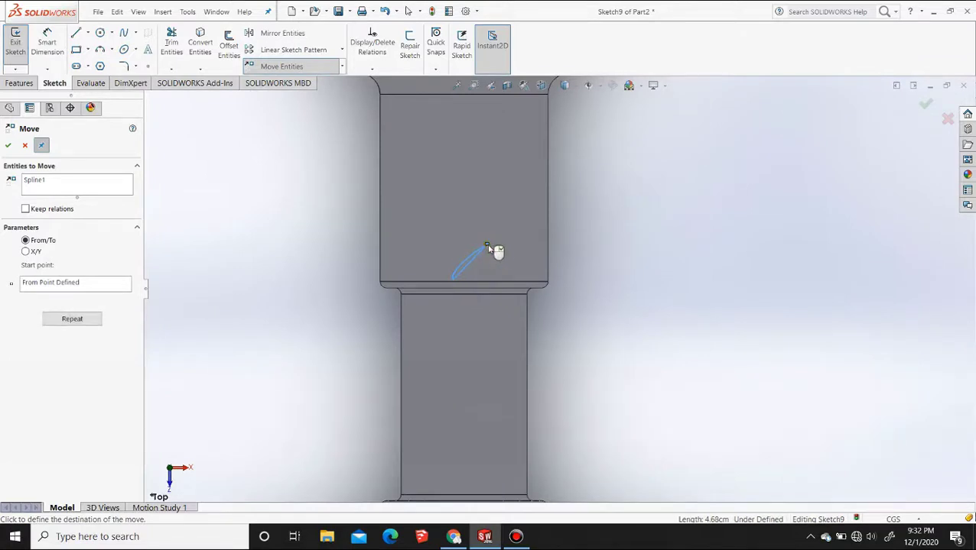
pyautogui.press('Escape')
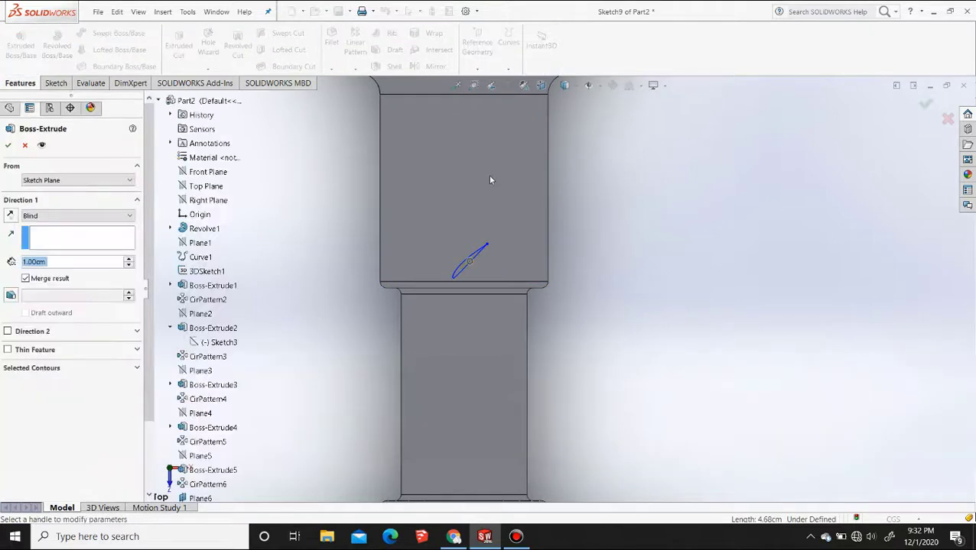
# Extrude the airfoil profile up to the face of the wider cylindrical section, using the Up To Surface end condition
pyautogui.click(68, 216)
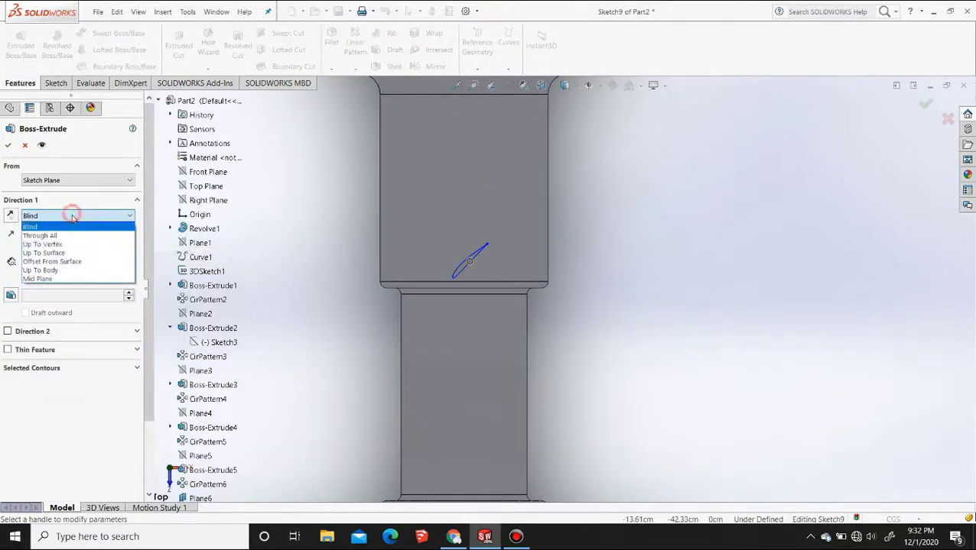
pyautogui.click(54, 252)
pyautogui.click(456, 194)
pyautogui.moveTo(499, 242); pyautogui.dragTo(497, 257, button='middle')
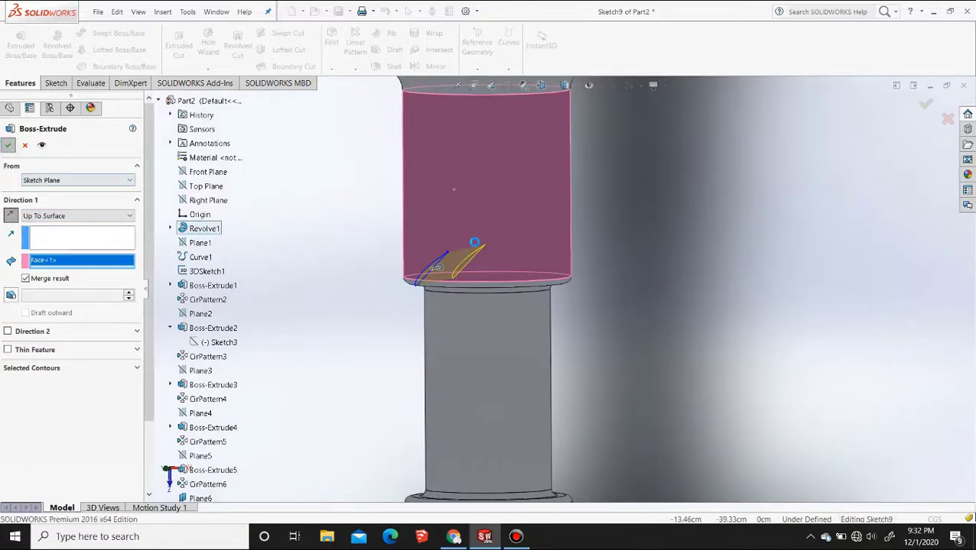
# Circular-pattern the new blade around the wider section's circular edge with 24 instances at 15-degree spacing
pyautogui.scroll(4, 527, 280)
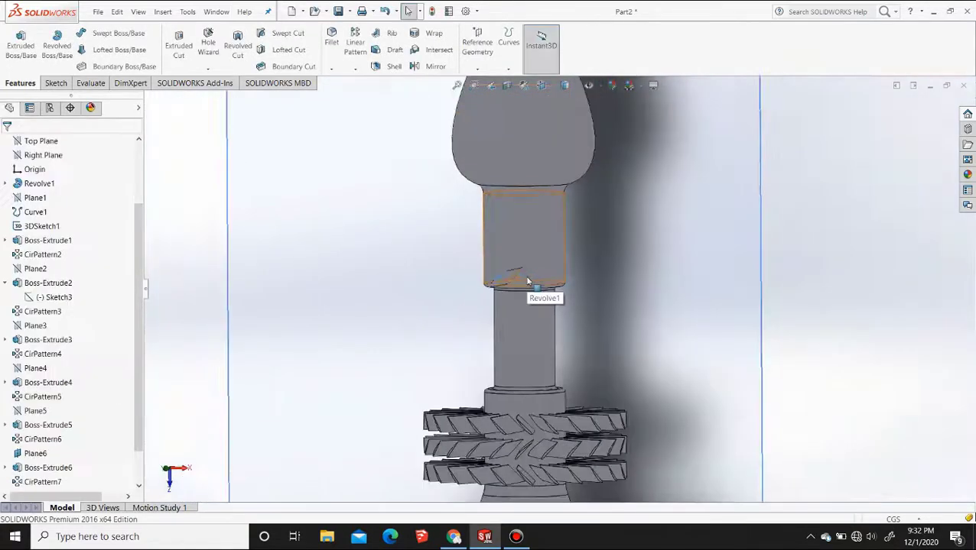
pyautogui.click(401, 274)
pyautogui.click(355, 67)
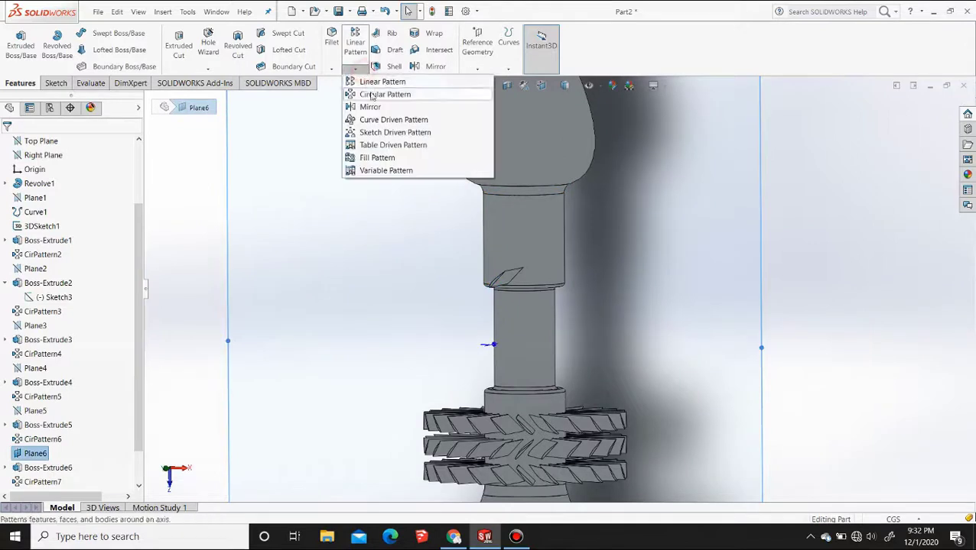
pyautogui.click(383, 92)
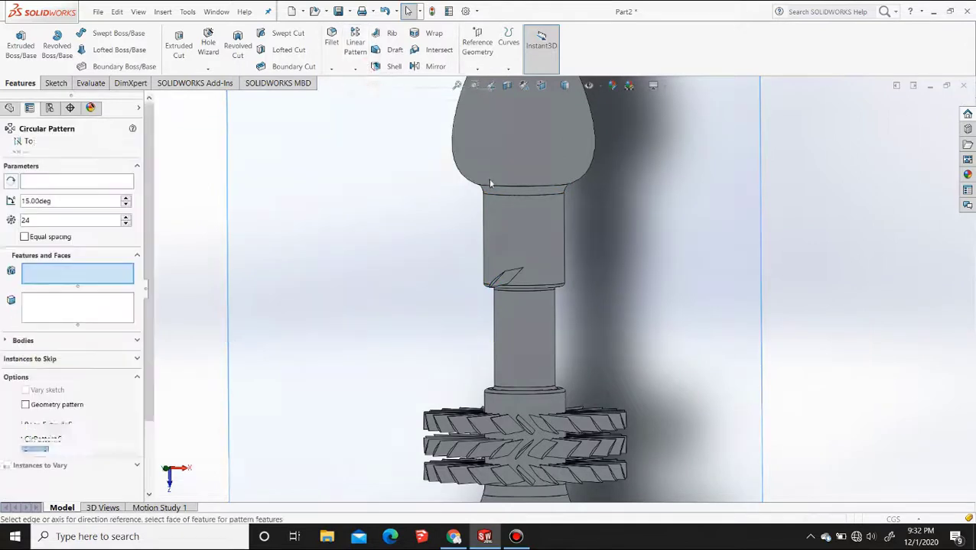
pyautogui.click(510, 283)
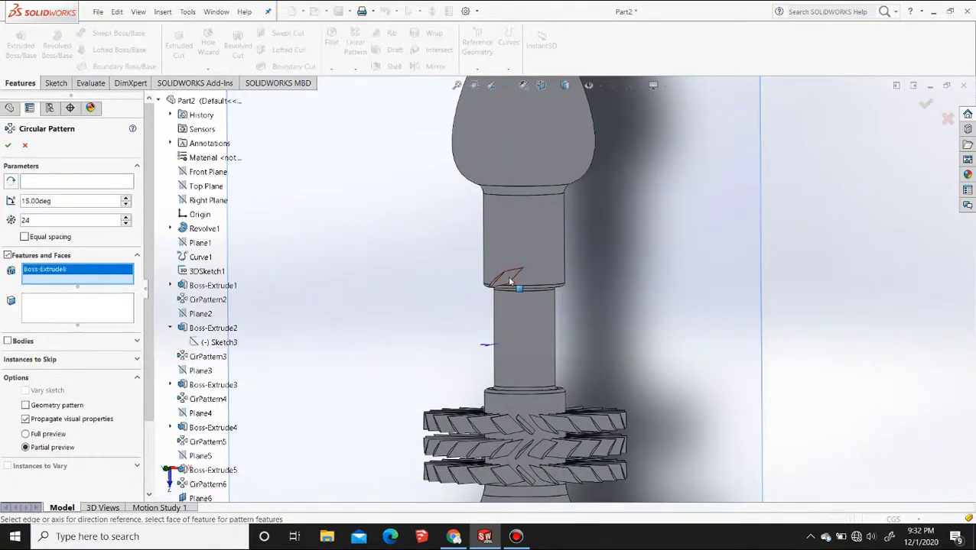
pyautogui.click(547, 288)
pyautogui.rightClick(548, 288)
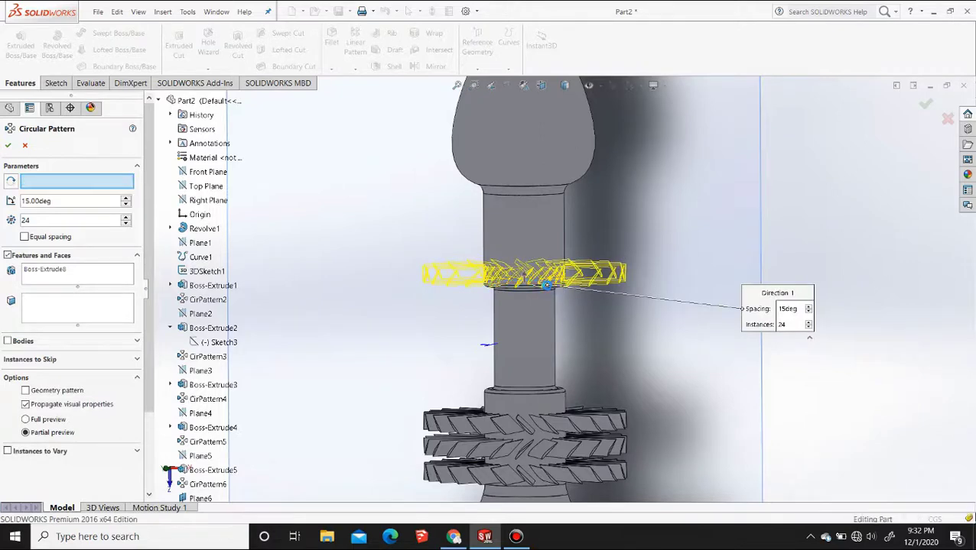
# Create a reference plane offset 2 cm outward from Plane6, and hide Plane6
pyautogui.click(543, 86)
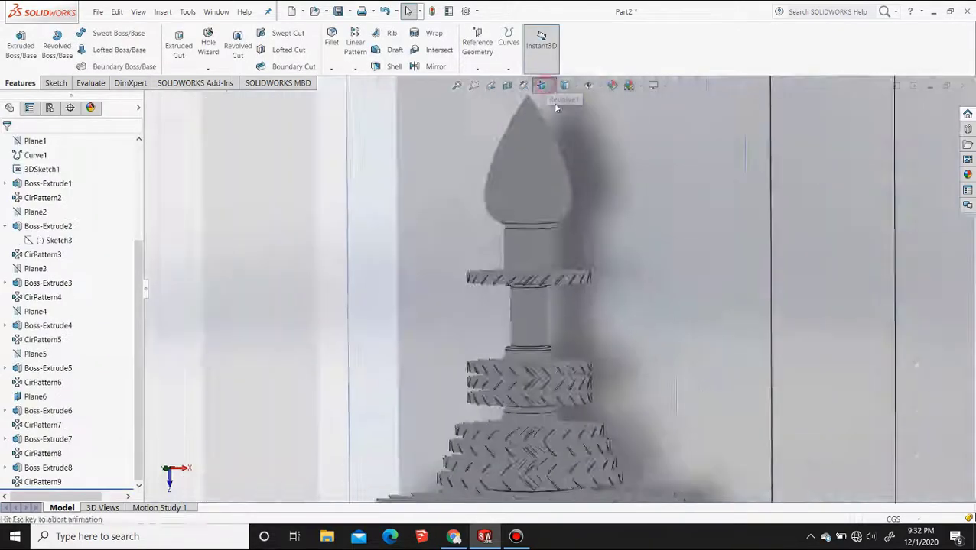
pyautogui.click(576, 138)
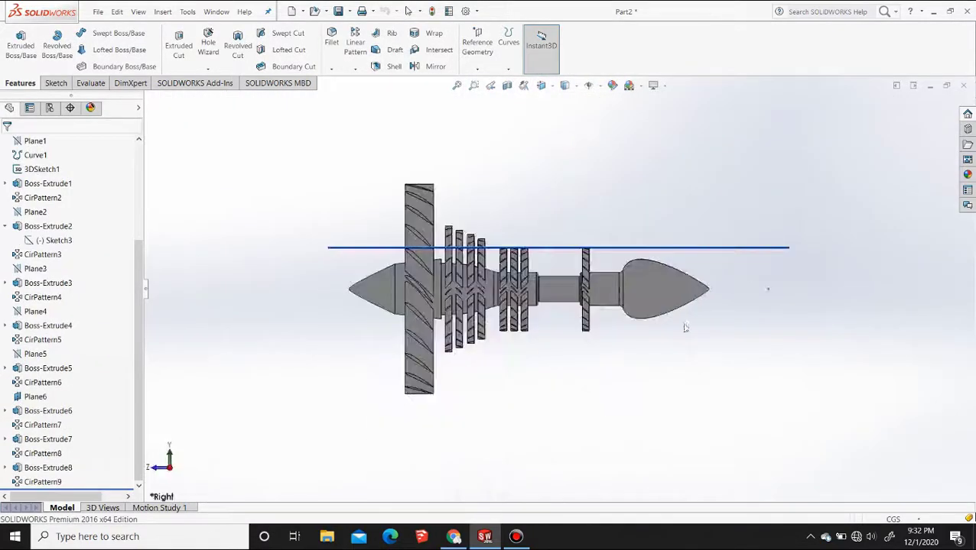
pyautogui.click(656, 248)
pyautogui.click(477, 42)
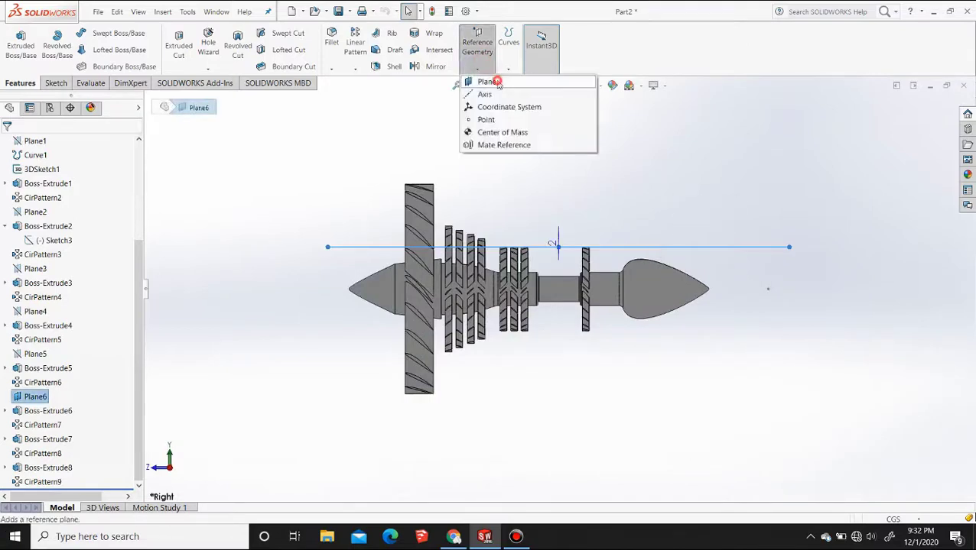
pyautogui.click(489, 81)
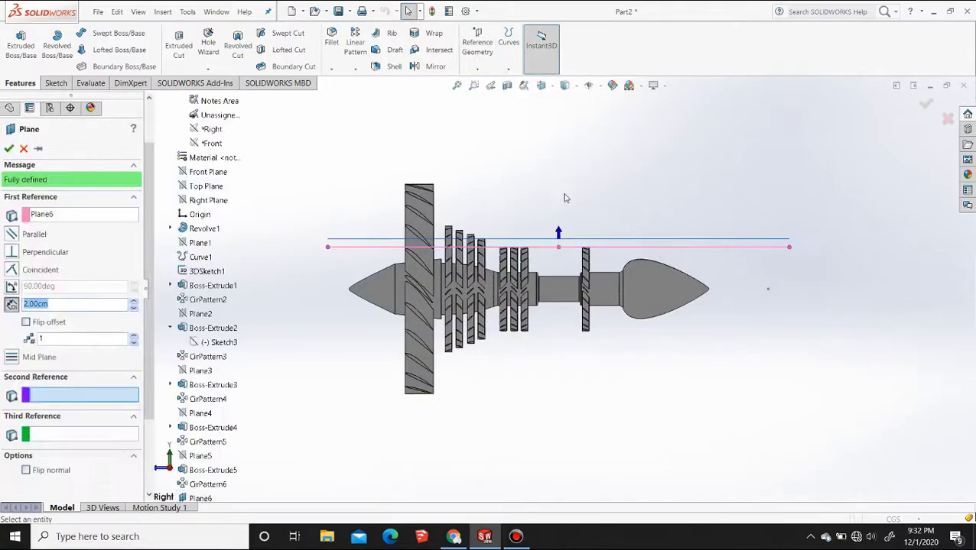
pyautogui.click(9, 148)
pyautogui.click(744, 249)
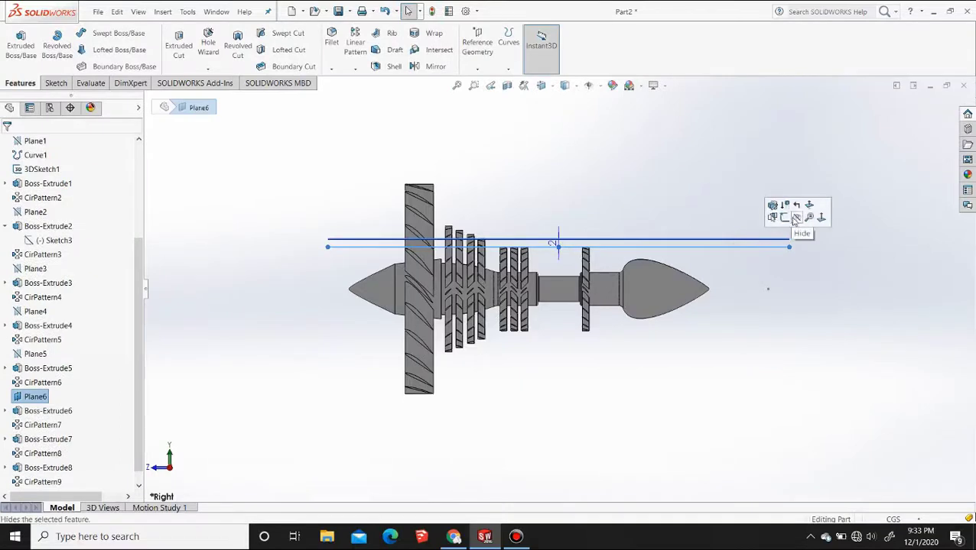
pyautogui.click(797, 219)
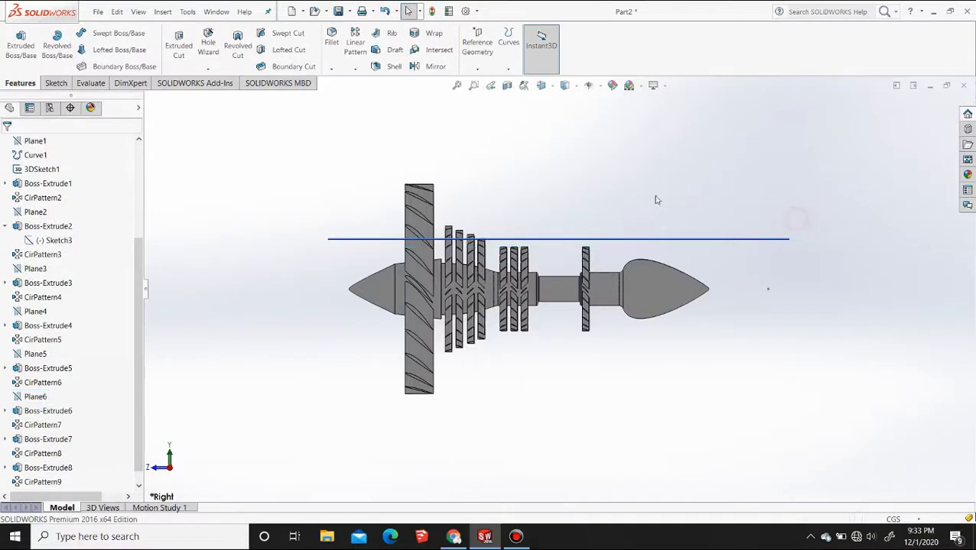
# Start a sketch on the new offset plane and paste the airfoil spline beside the body
pyautogui.click(685, 240)
pyautogui.click(725, 209)
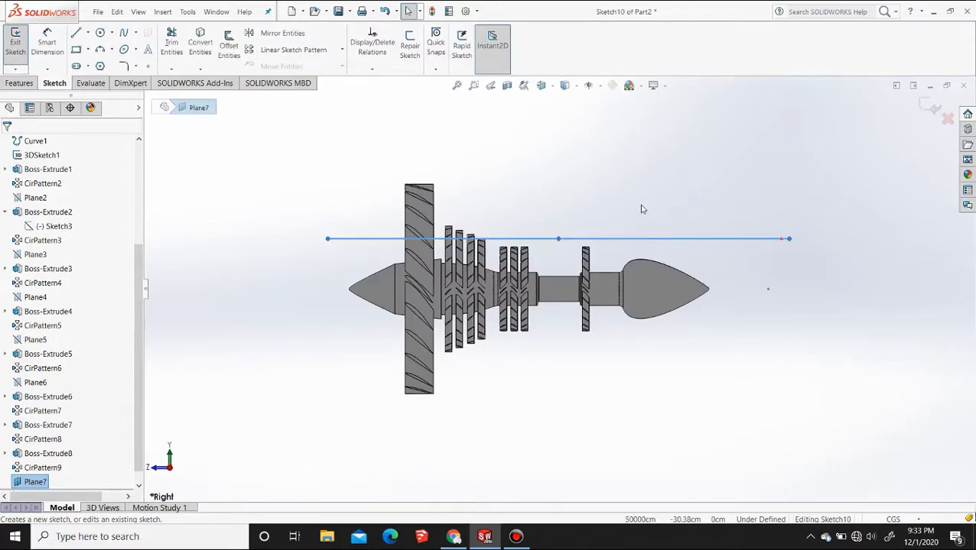
pyautogui.click(541, 85)
pyautogui.click(556, 116)
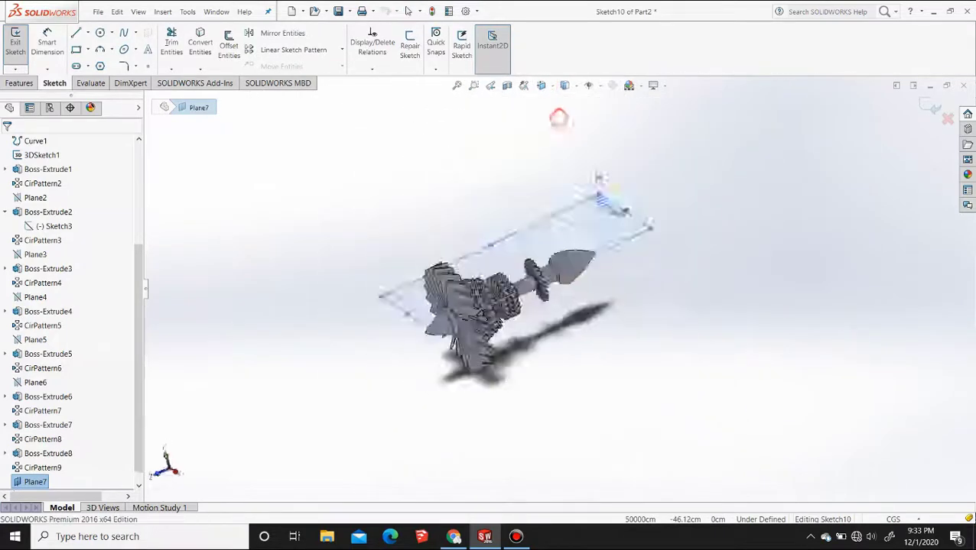
pyautogui.hotkey('ctrl', 'v')
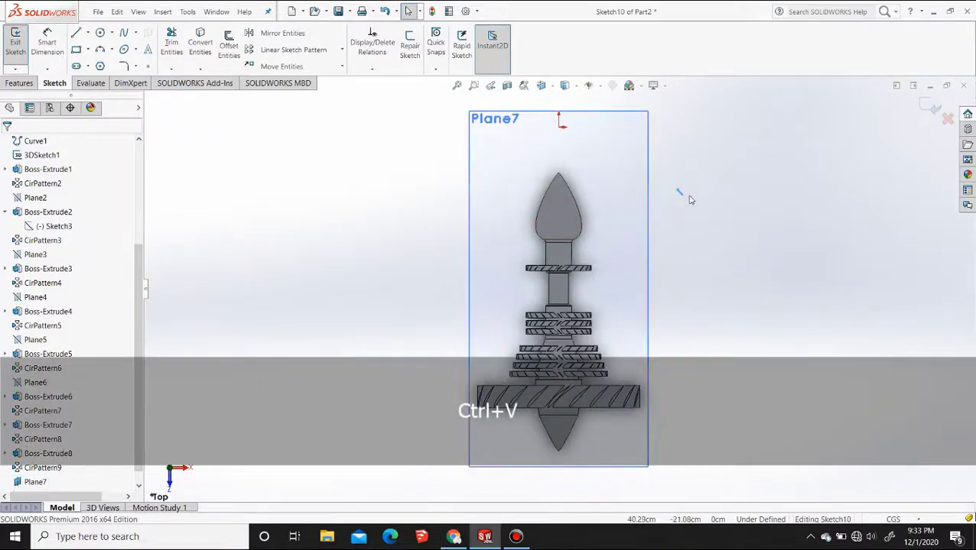
# Move the pasted airfoil spline by its end point onto the wider cylindrical section, between the single blade ring and the bulbous tip
pyautogui.click(296, 66)
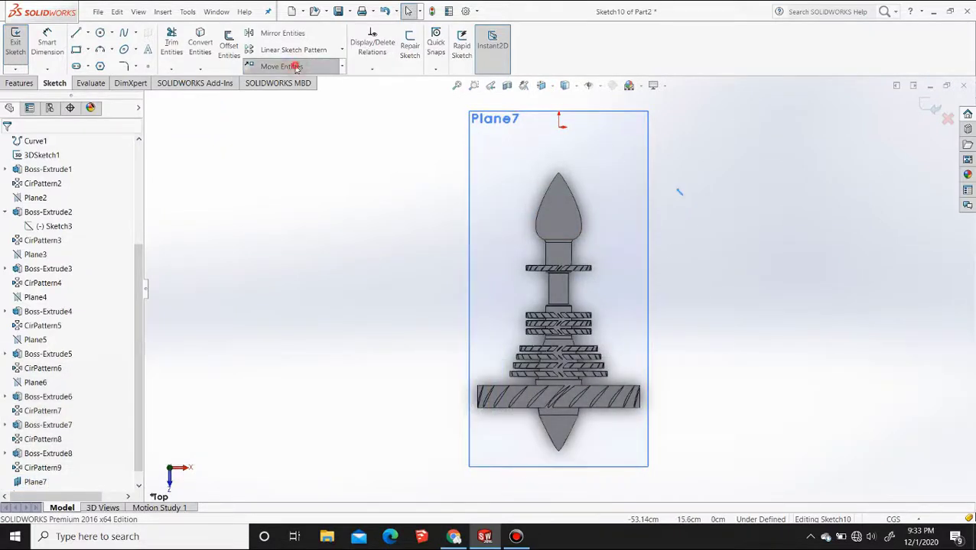
pyautogui.click(676, 190)
pyautogui.scroll(-8, 544, 276)
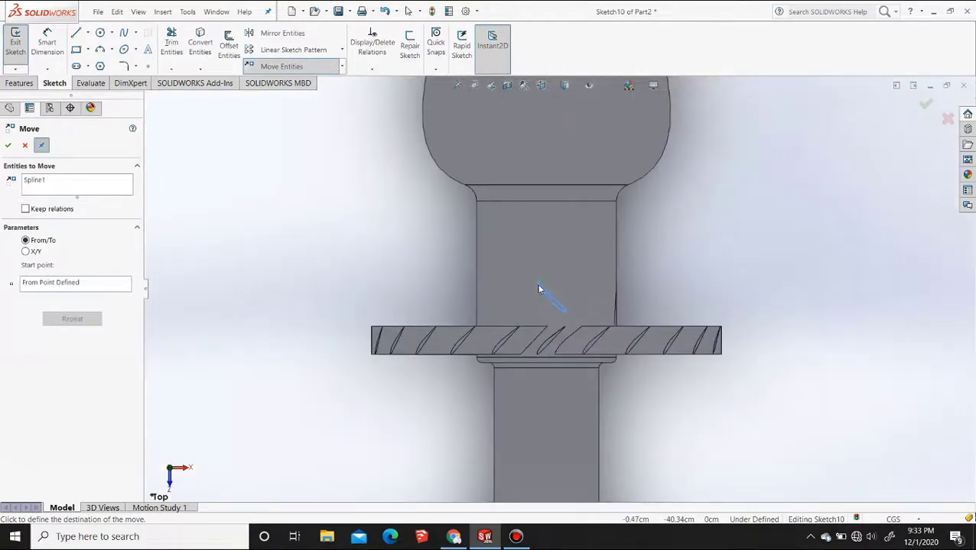
pyautogui.click(537, 287)
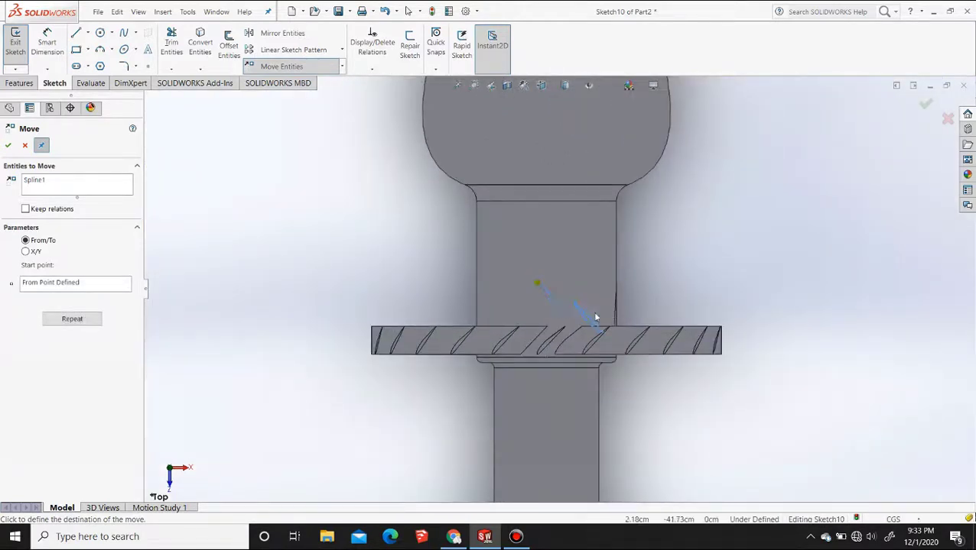
# Extrude the moved airfoil sketch up to the surface of the wider cylindrical section, beside the section's single blade ring
pyautogui.press('Escape')
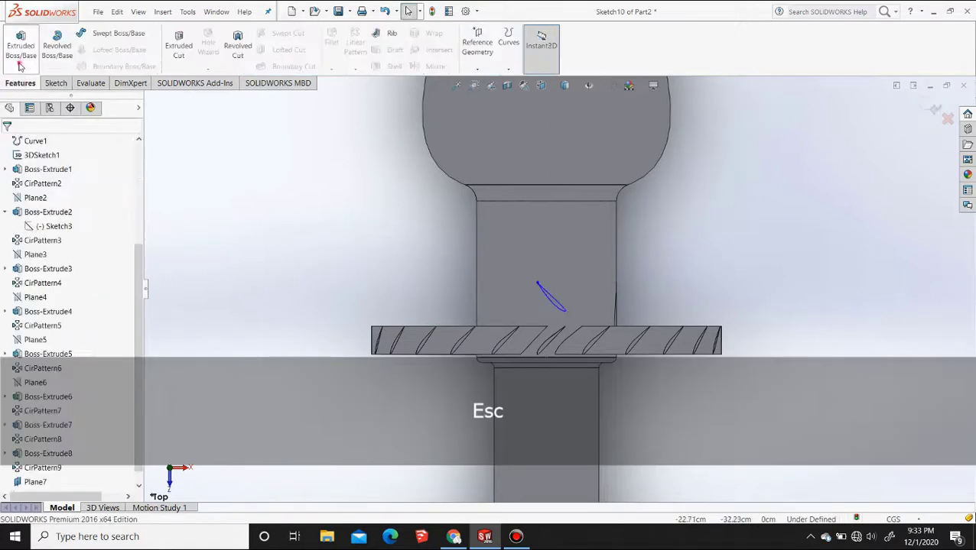
pyautogui.click(20, 44)
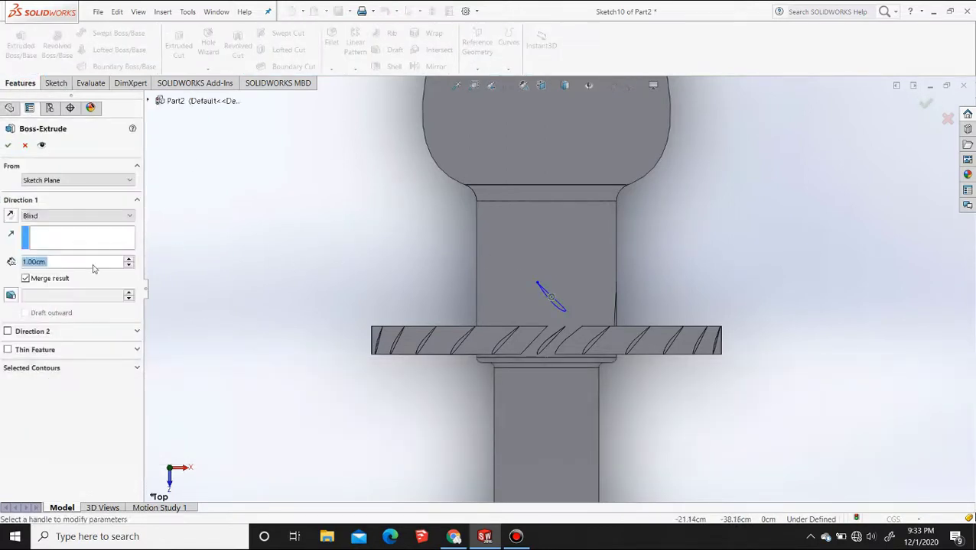
pyautogui.click(90, 219)
pyautogui.click(61, 237)
pyautogui.click(595, 262)
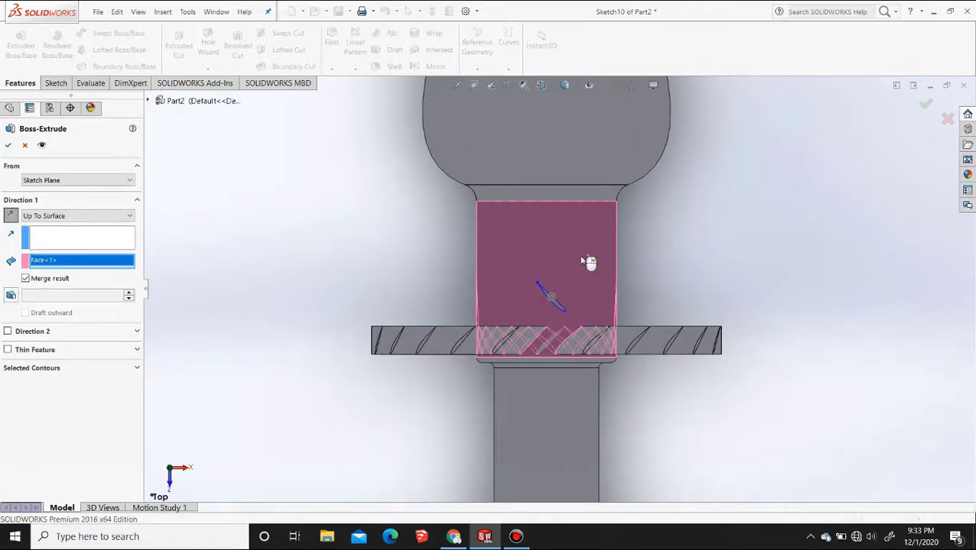
pyautogui.press('Return')
# Circular-pattern the extruded blade around the section's circular edge beside the bulbous tip, with 24 instances at 15-degree spacing
pyautogui.click(351, 68)
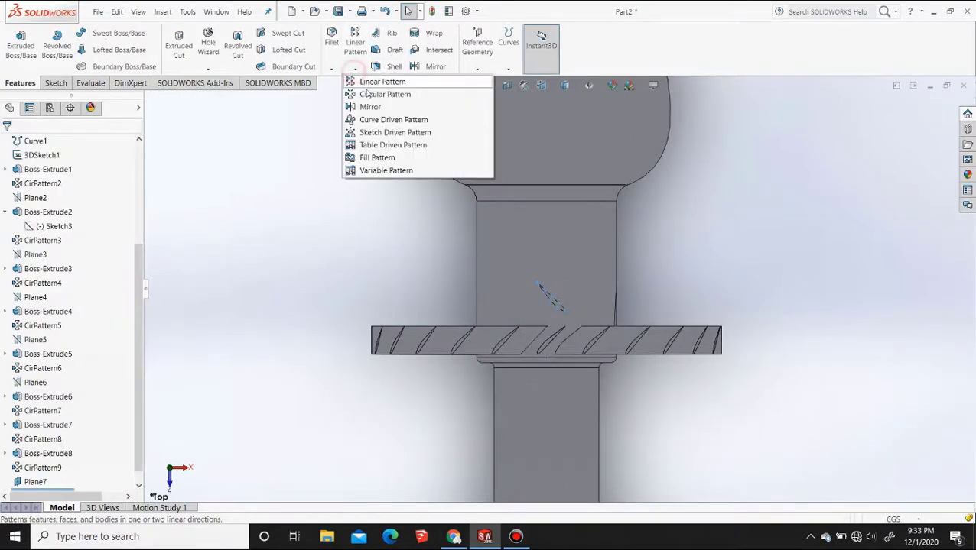
pyautogui.click(375, 91)
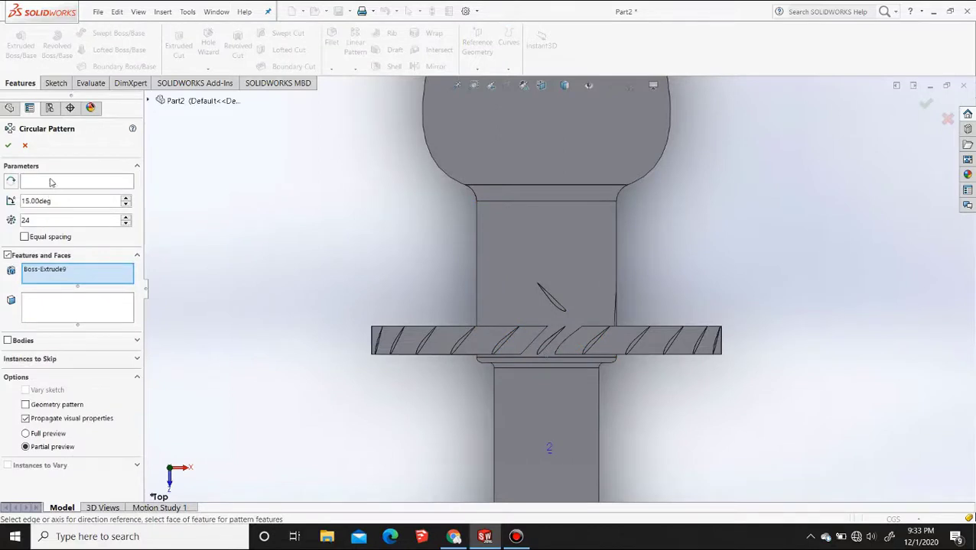
pyautogui.click(50, 182)
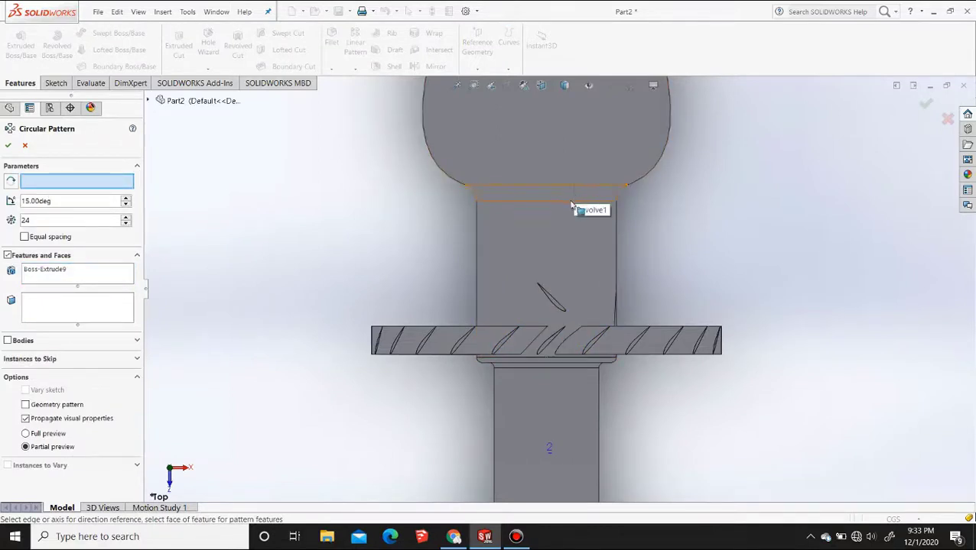
pyautogui.click(573, 208)
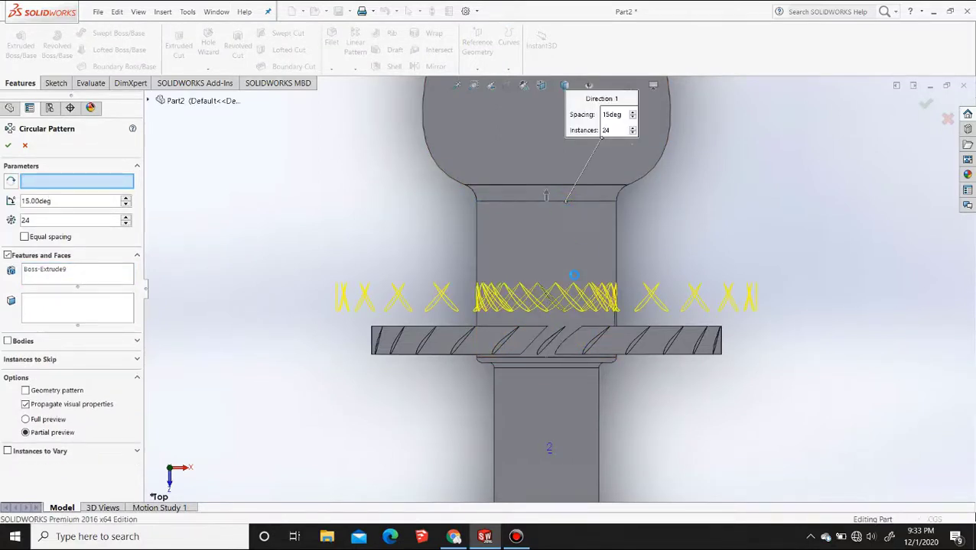
pyautogui.rightClick(576, 280)
# Create a reference plane offset 2 cm outward from Plane7, and hide Plane7
pyautogui.click(732, 240)
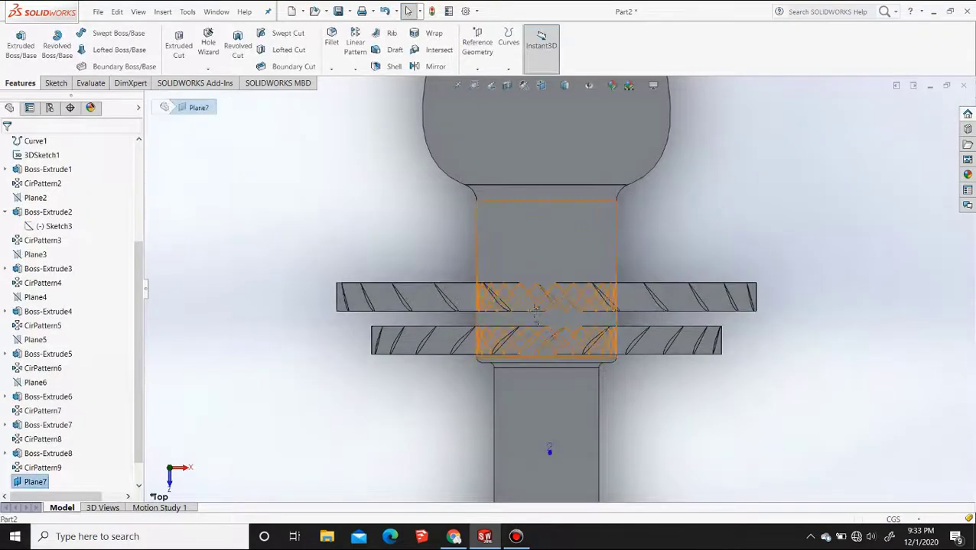
pyautogui.moveTo(607, 269); pyautogui.dragTo(419, 256, button='middle')
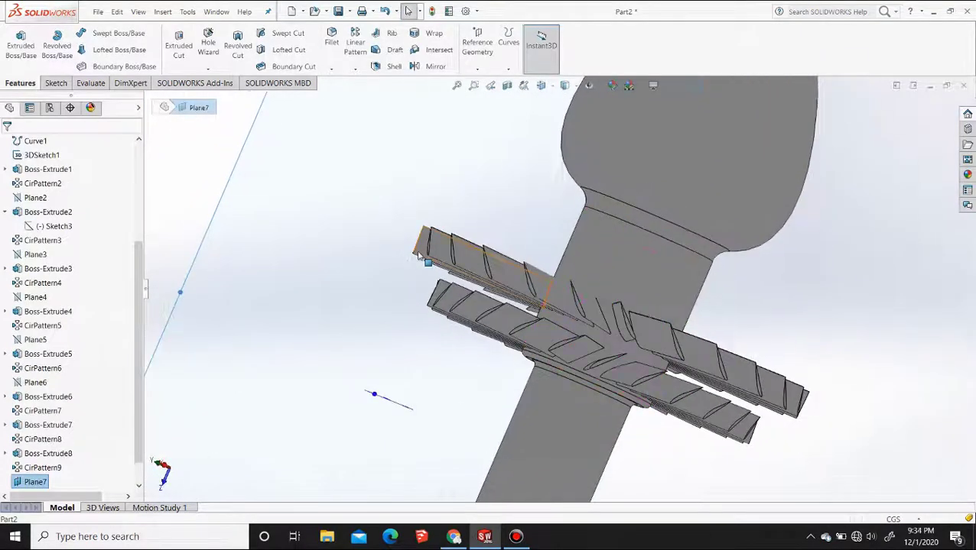
pyautogui.click(540, 85)
pyautogui.click(654, 321)
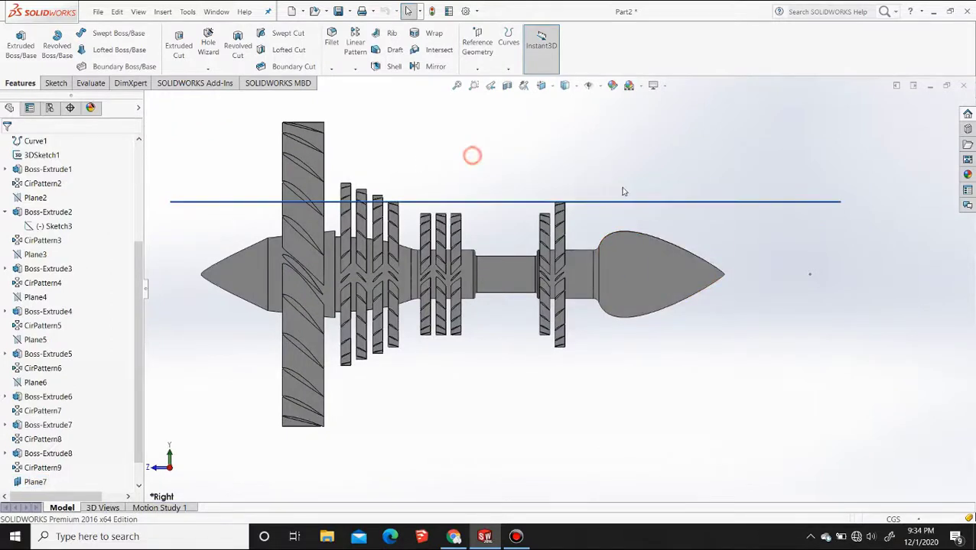
pyautogui.click(477, 56)
pyautogui.click(487, 82)
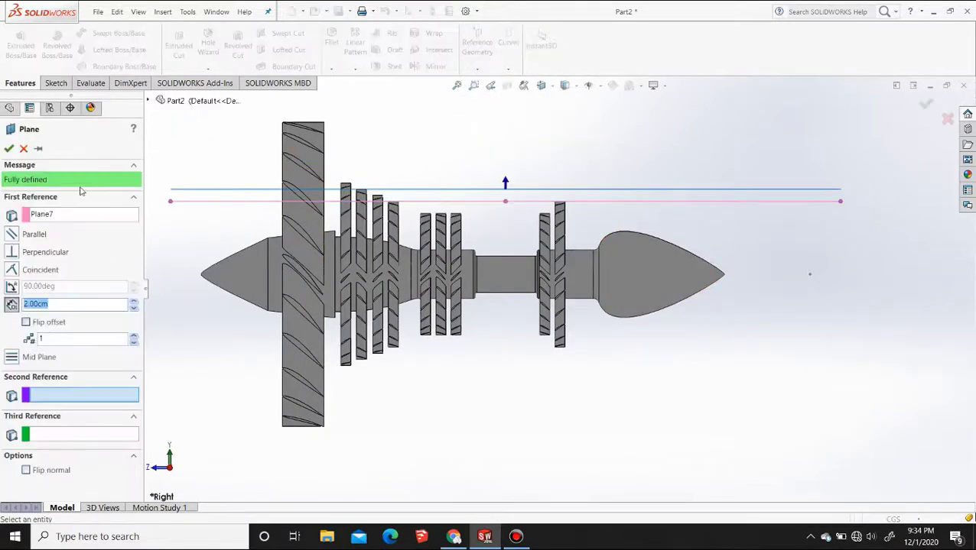
pyautogui.click(8, 150)
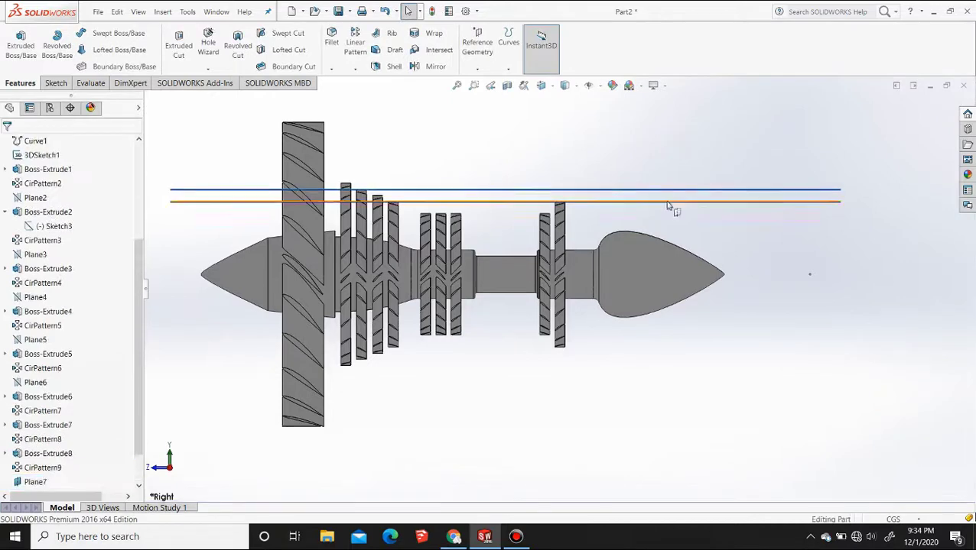
pyautogui.click(692, 190)
pyautogui.click(720, 172)
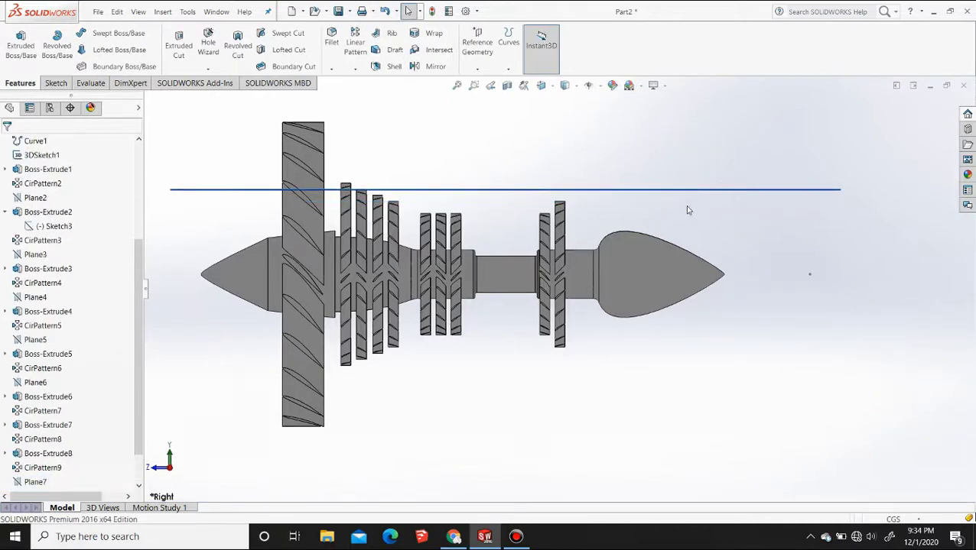
# Start a sketch on Plane8 and paste the airfoil spline beside the body in the top view
pyautogui.click(623, 191)
pyautogui.click(665, 157)
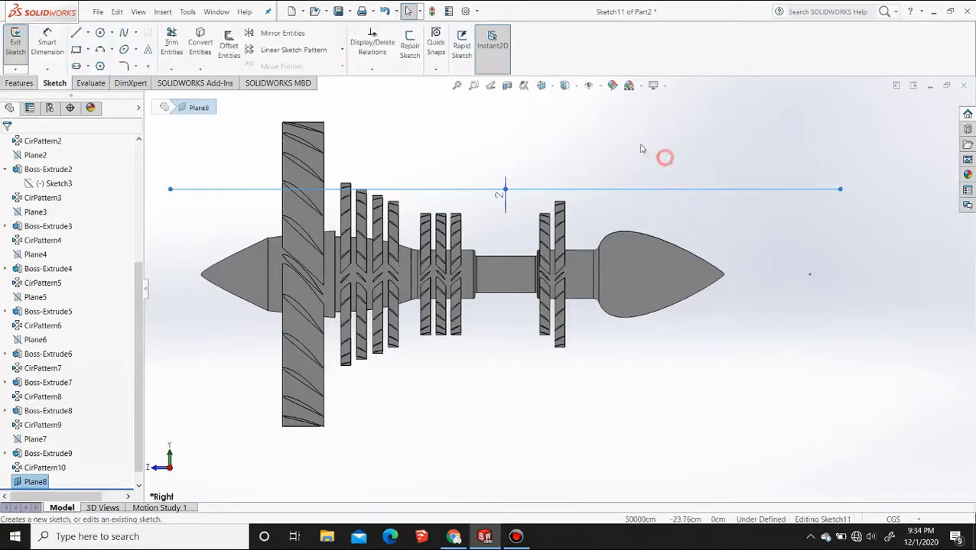
pyautogui.click(551, 86)
pyautogui.click(560, 122)
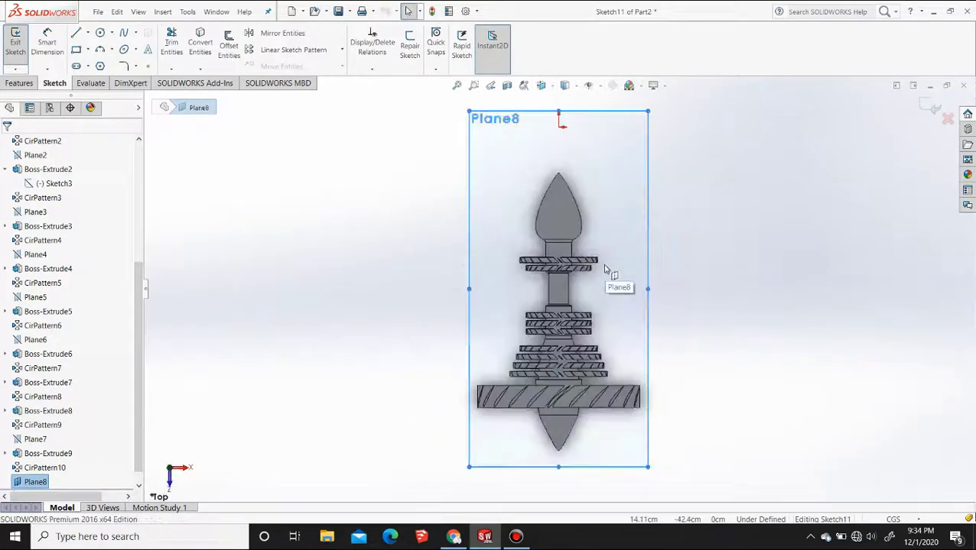
pyautogui.hotkey('ctrl', 'v')
# Move the pasted airfoil spline by its end point onto the wider section, between the second blade ring and the bulbous tip
pyautogui.click(307, 68)
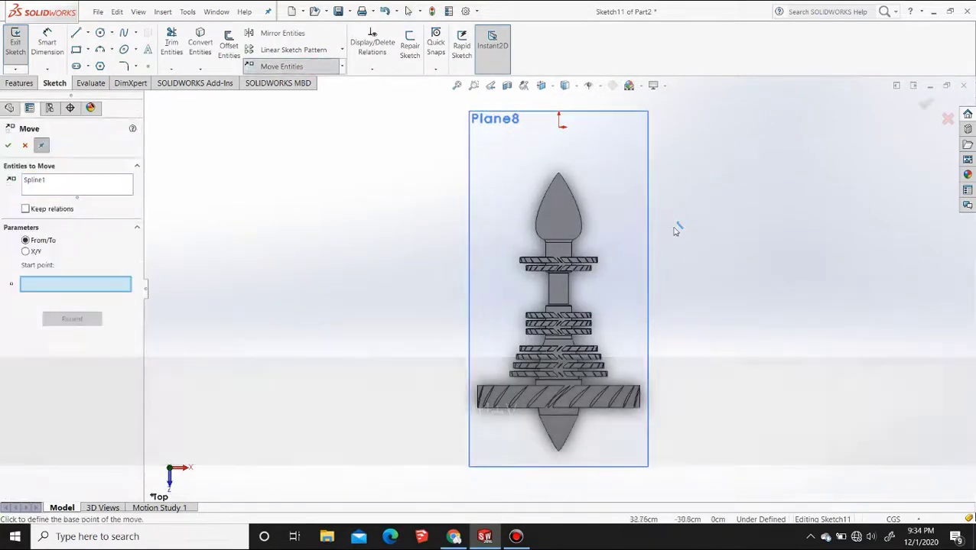
pyautogui.click(677, 223)
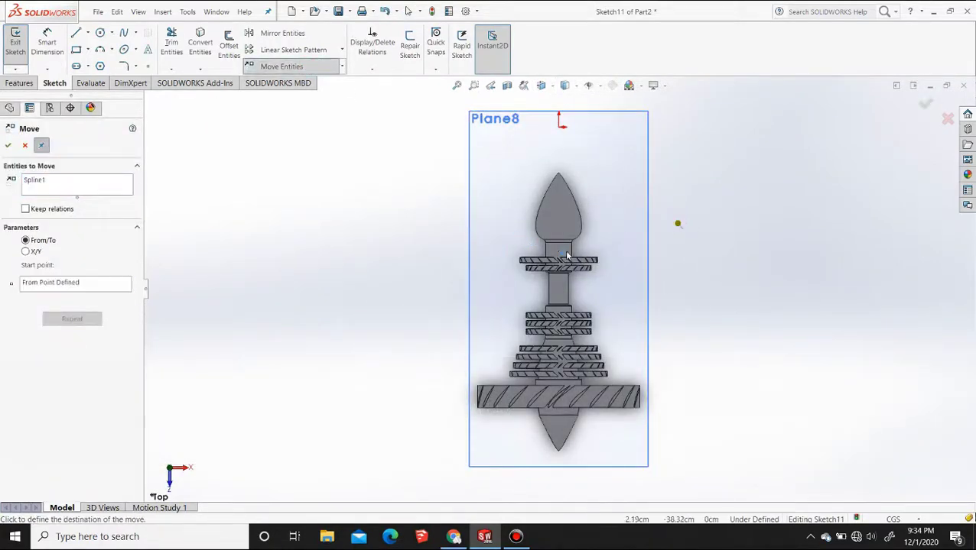
pyautogui.scroll(-8, 550, 267)
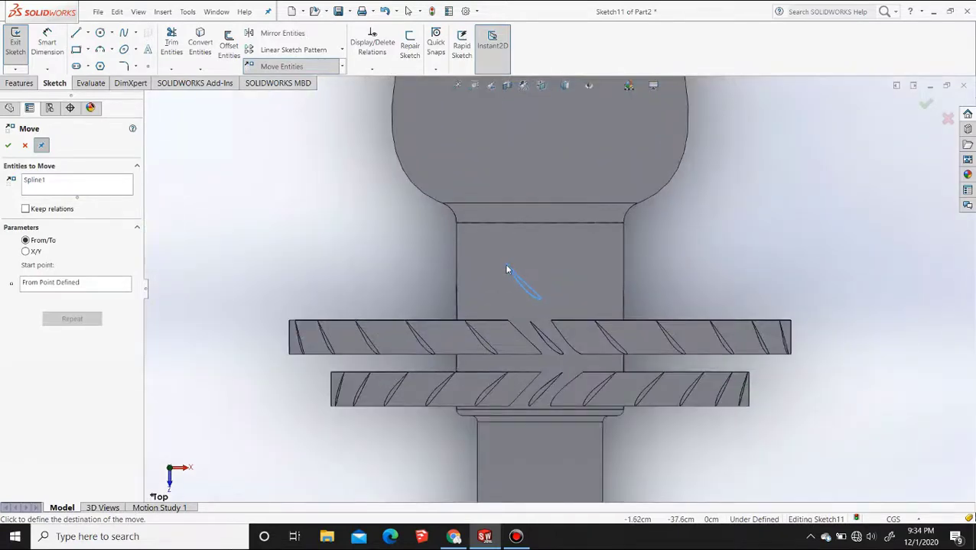
pyautogui.press('Escape')
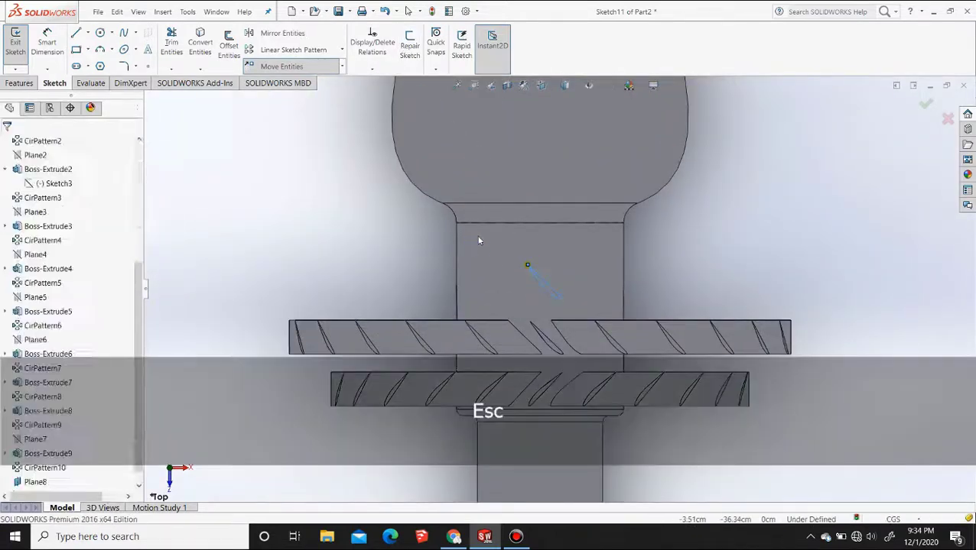
# Rotate the airfoil spline clockwise about its end point so it slants opposite to the neighbouring blade ring
pyautogui.click(342, 67)
pyautogui.click(283, 107)
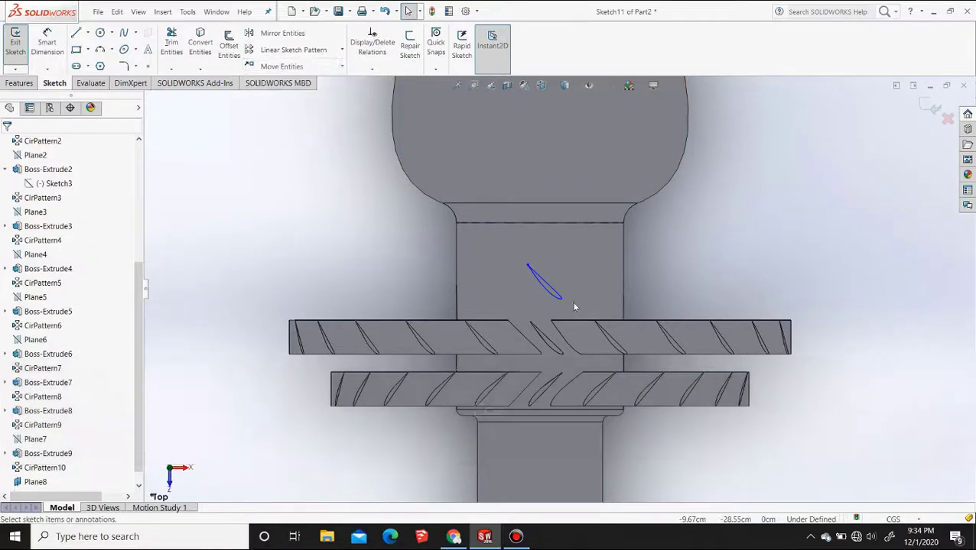
pyautogui.click(528, 266)
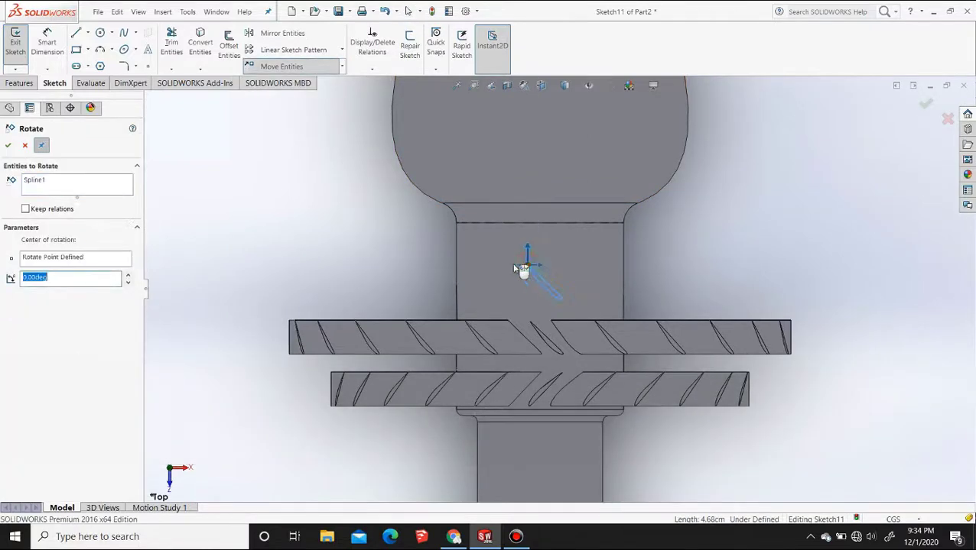
pyautogui.write('-')
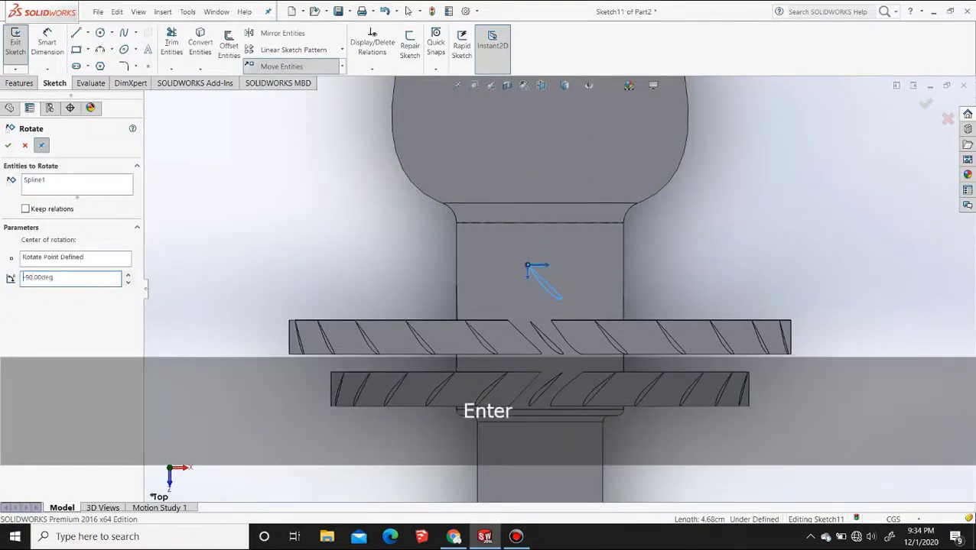
pyautogui.click(25, 146)
# Move the rotated airfoil spline by its end point to centre it on the wider cylindrical section
pyautogui.click(282, 66)
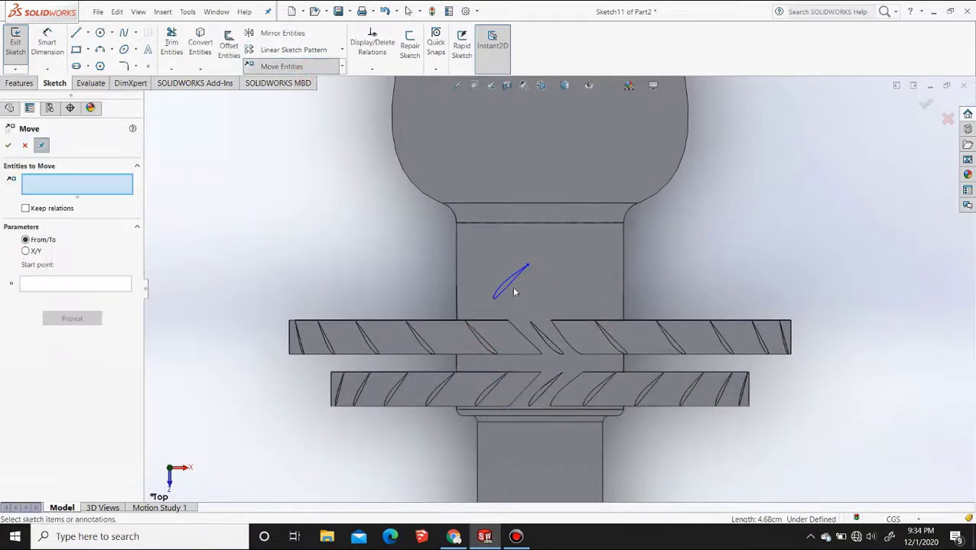
pyautogui.click(514, 291)
pyautogui.click(527, 265)
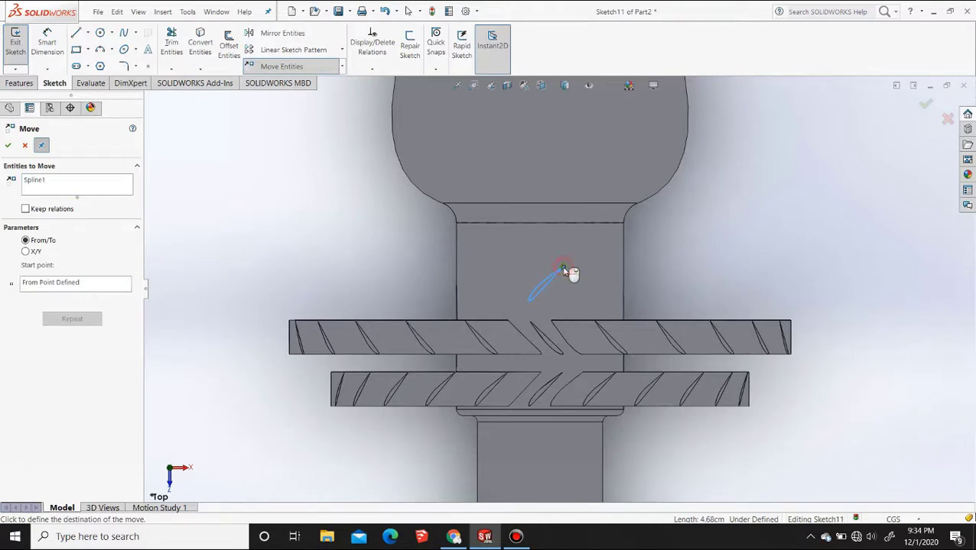
pyautogui.click(564, 272)
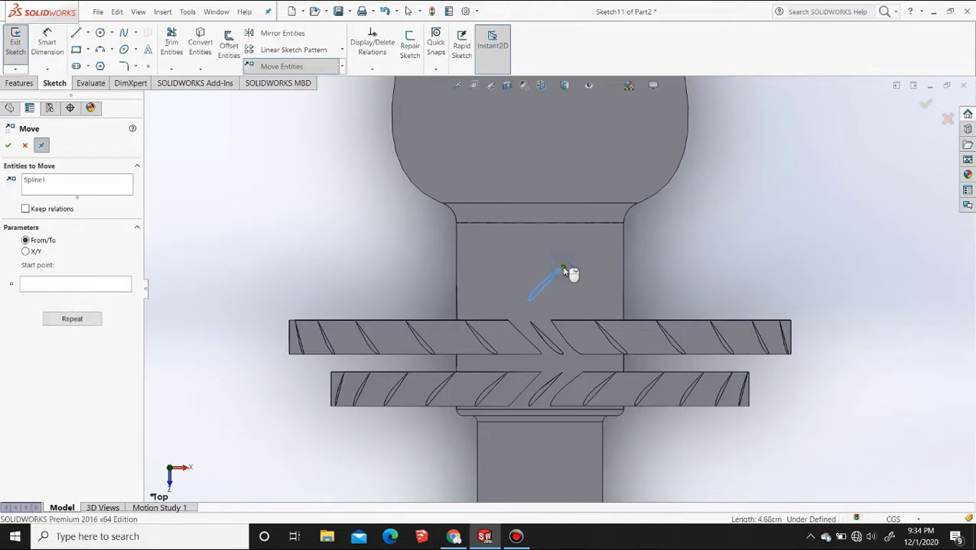
# Extrude the oppositely slanted airfoil sketch up to the surface of the wider cylindrical section
pyautogui.click(19, 83)
pyautogui.click(21, 44)
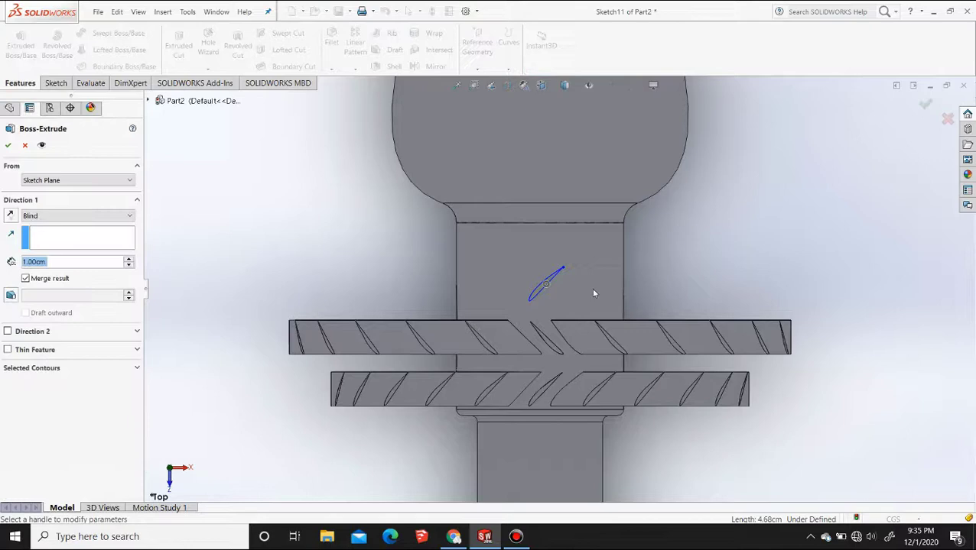
pyautogui.click(83, 216)
pyautogui.click(46, 248)
pyautogui.click(522, 255)
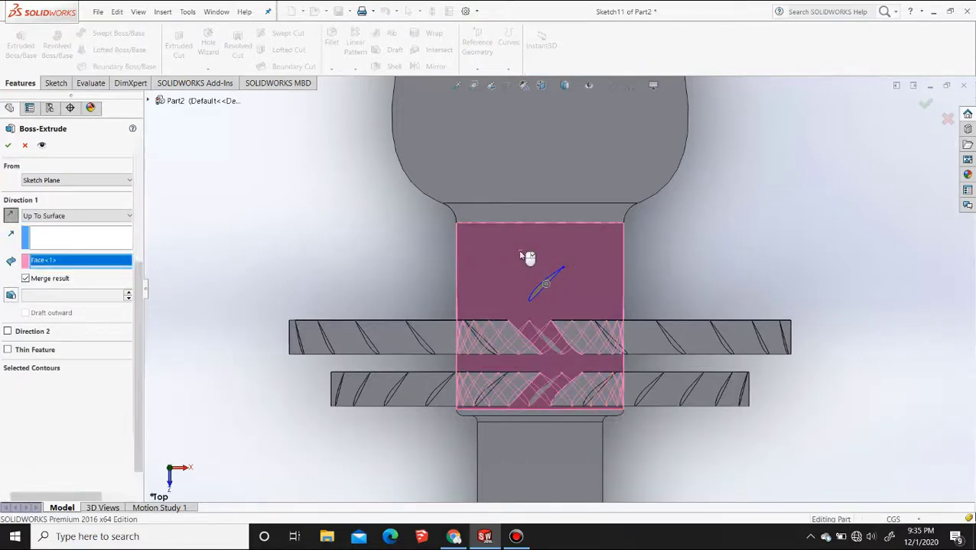
pyautogui.rightClick(523, 257)
# Circular-pattern the third blade around the wider section's circular edge with 24 instances at 15-degree spacing
pyautogui.click(355, 68)
pyautogui.click(367, 95)
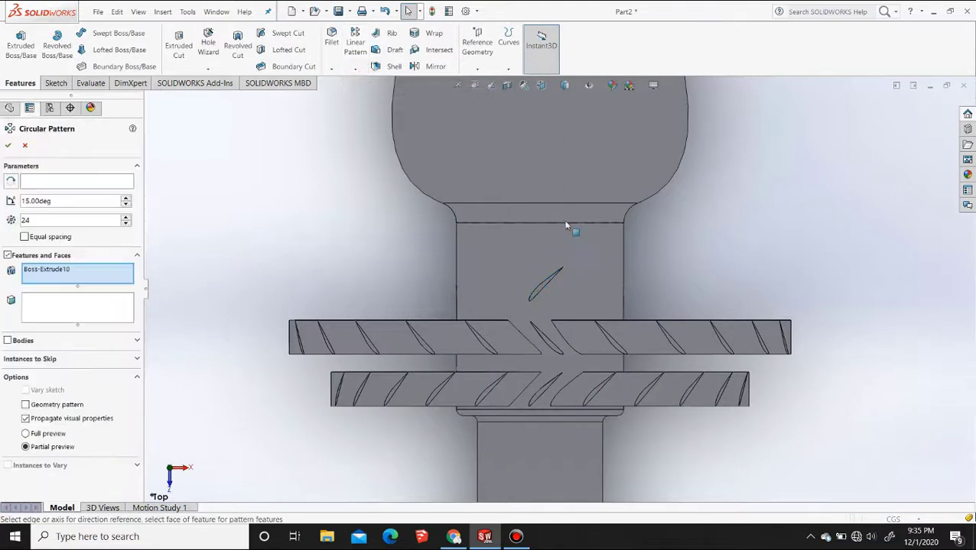
pyautogui.click(44, 181)
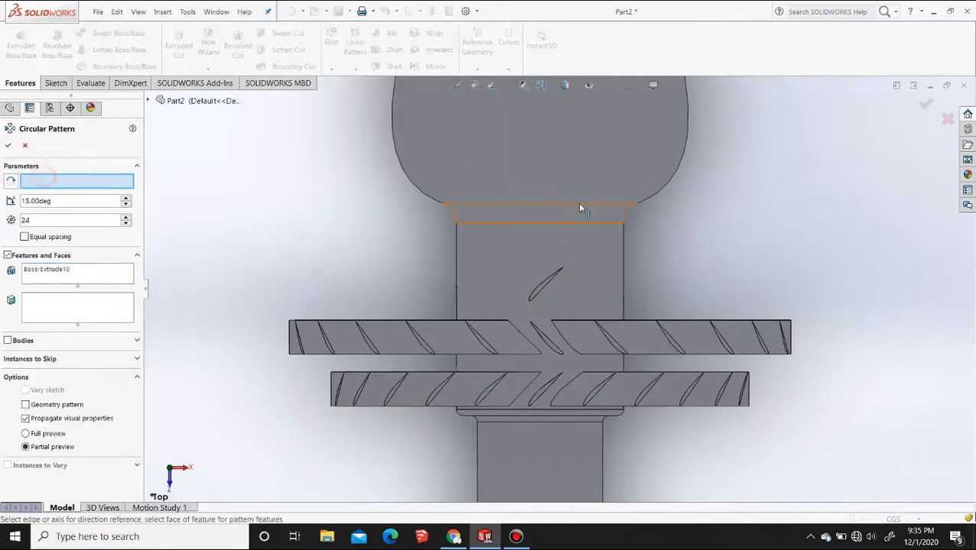
pyautogui.click(588, 227)
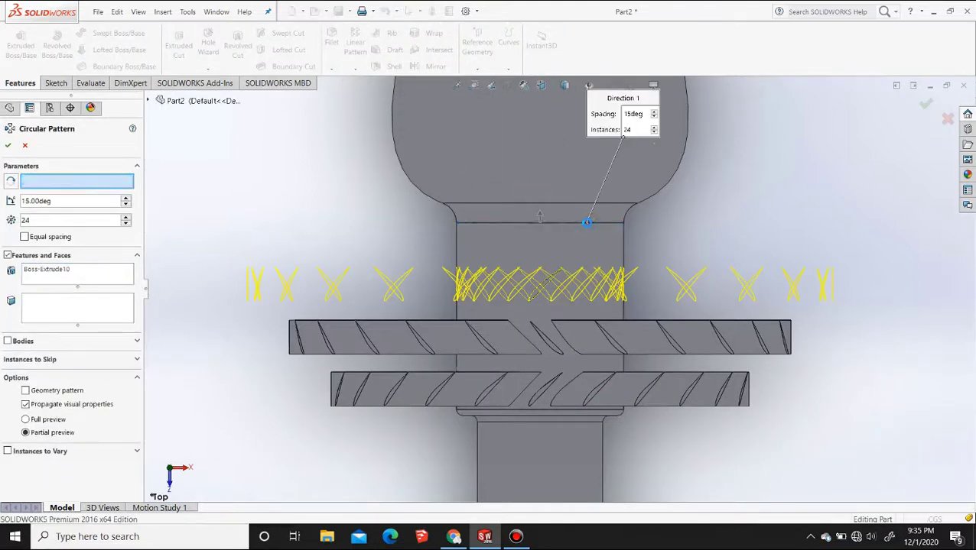
pyautogui.rightClick(588, 227)
# Show the model from the right side and hide Plane8
pyautogui.click(714, 214)
pyautogui.click(542, 85)
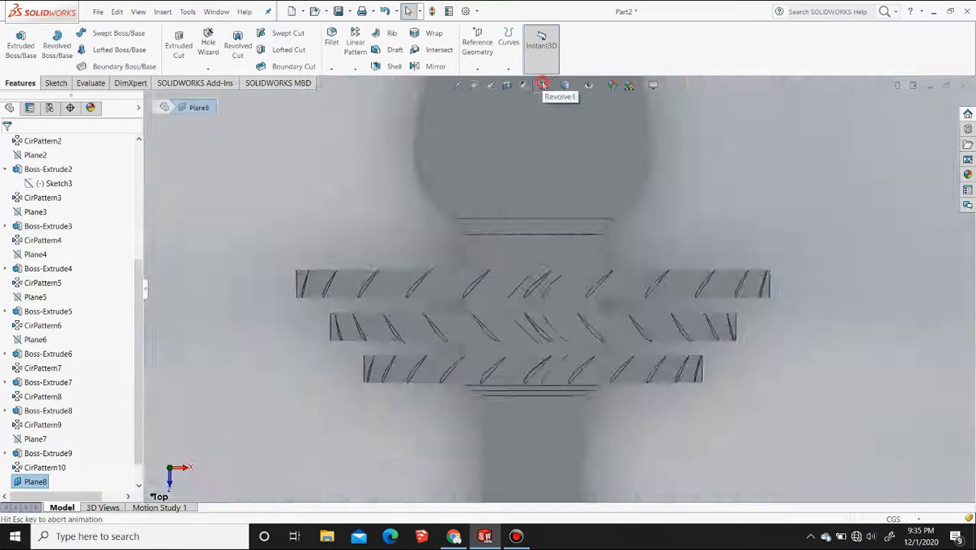
pyautogui.click(576, 139)
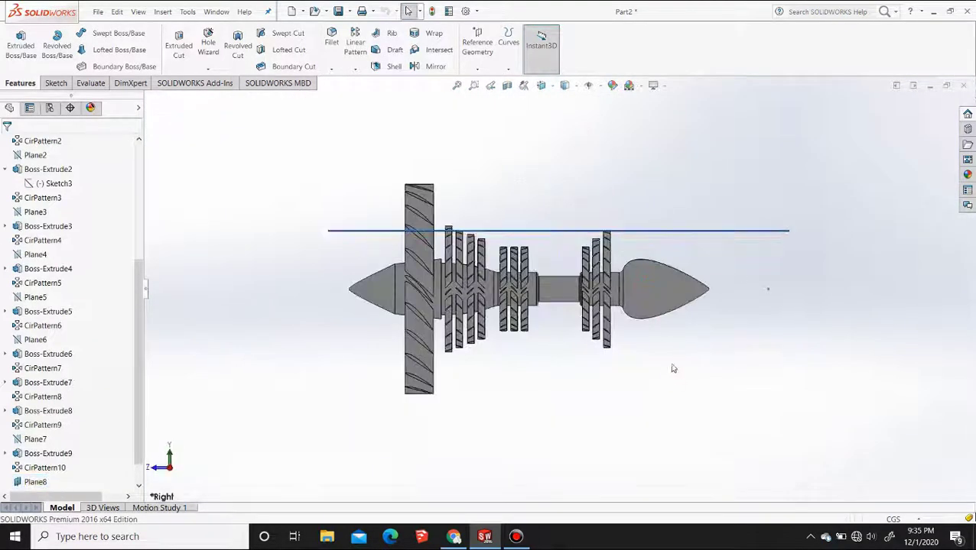
pyautogui.click(721, 232)
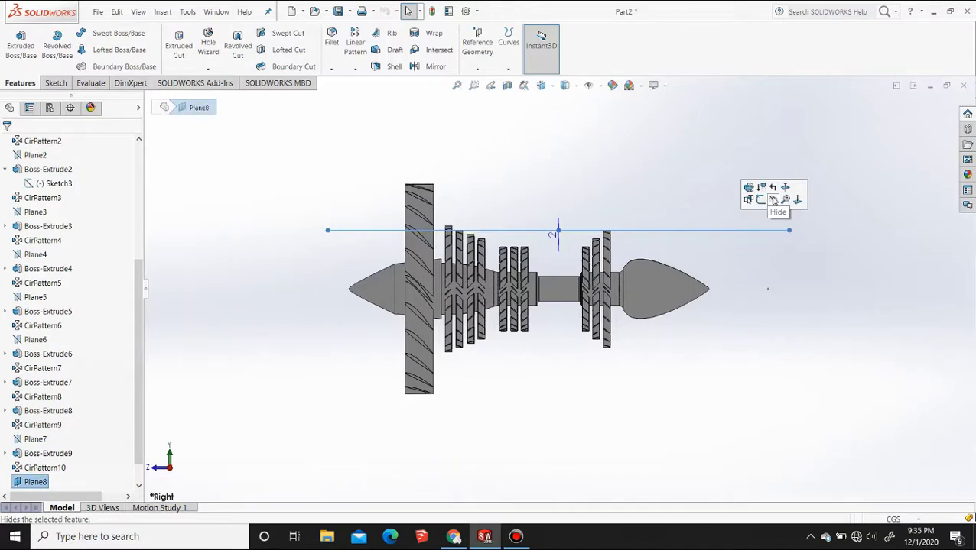
pyautogui.click(773, 200)
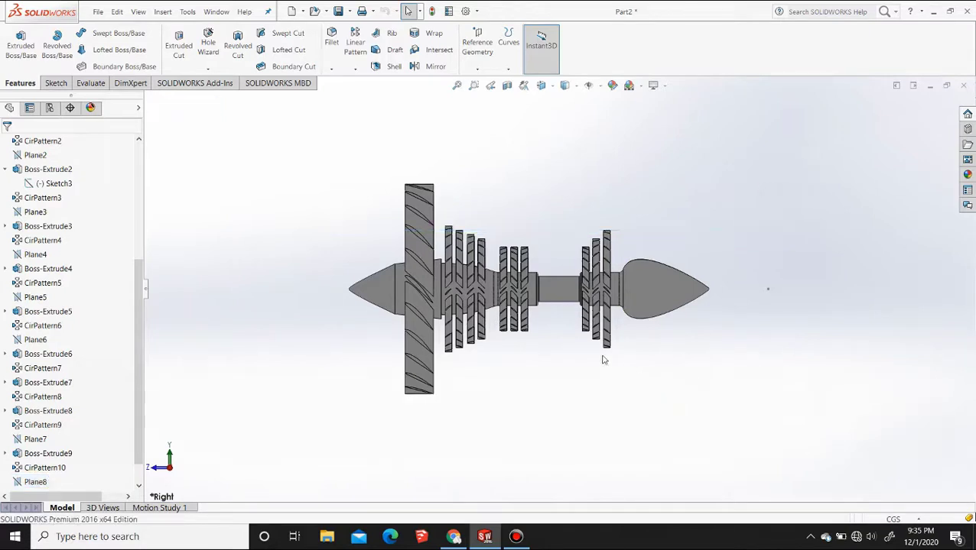
# Start a new sketch on the Right Plane
pyautogui.moveTo(138, 269); pyautogui.dragTo(138, 150)
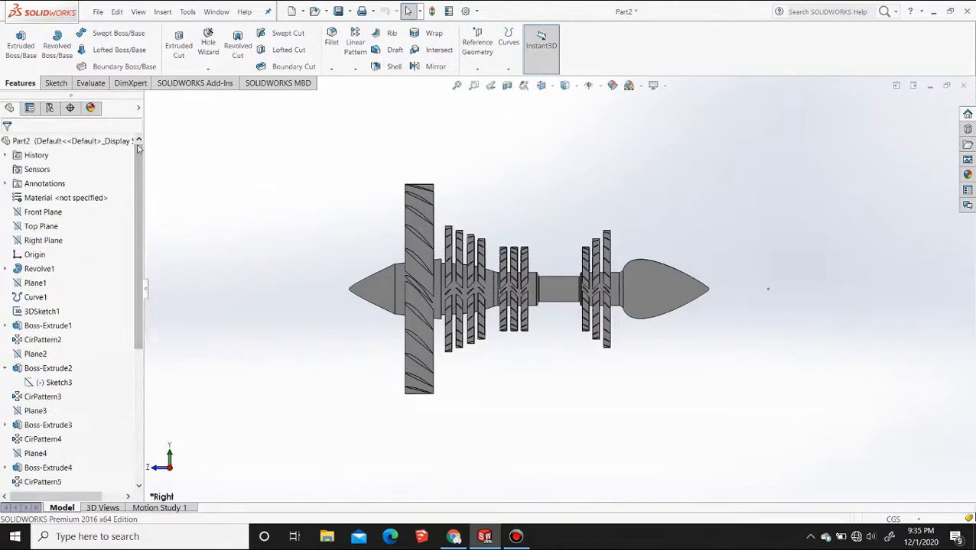
pyautogui.click(54, 239)
pyautogui.click(60, 224)
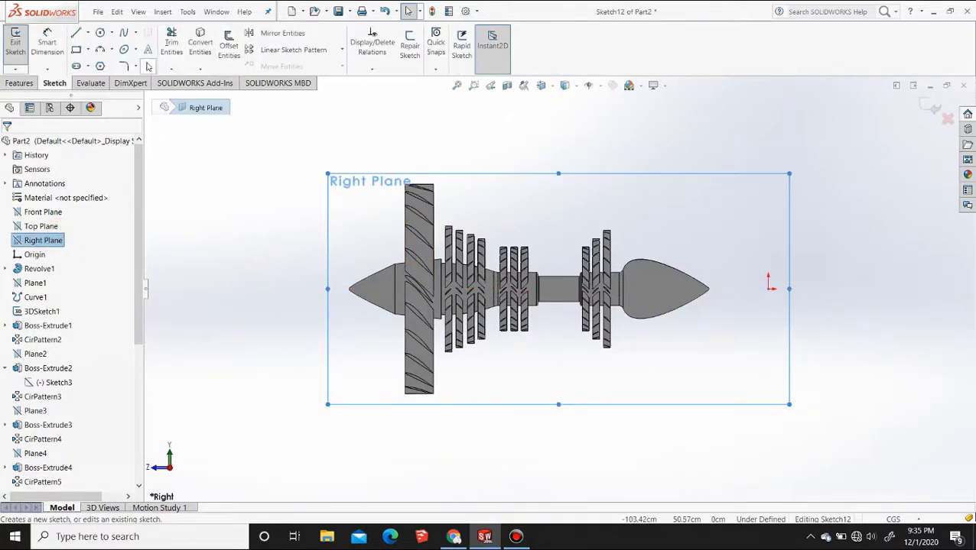
# Sketch a four-point spline above the blade rings, from the first ring behind the large fan to the first rear ring
pyautogui.click(125, 34)
pyautogui.scroll(1, 588, 264)
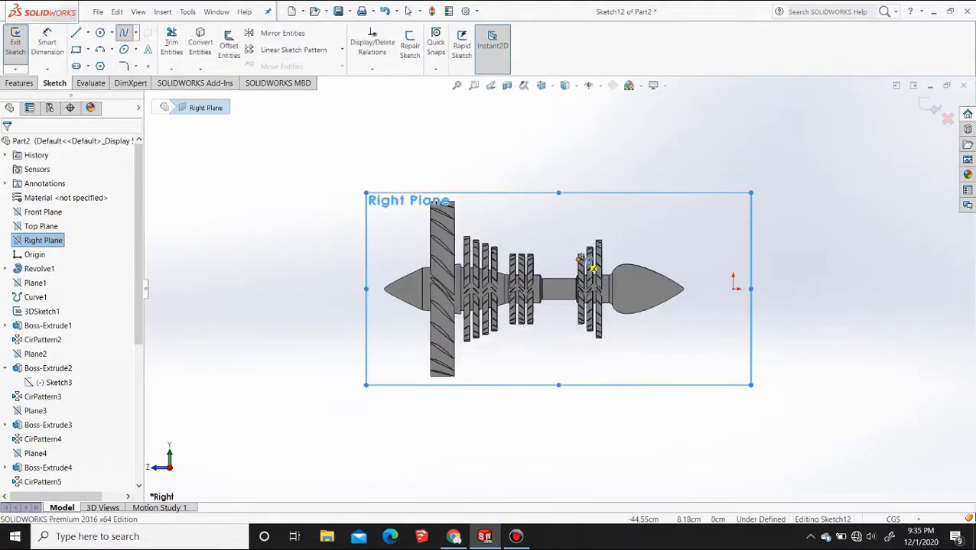
pyautogui.scroll(-4, 571, 261)
pyautogui.scroll(-5, 528, 240)
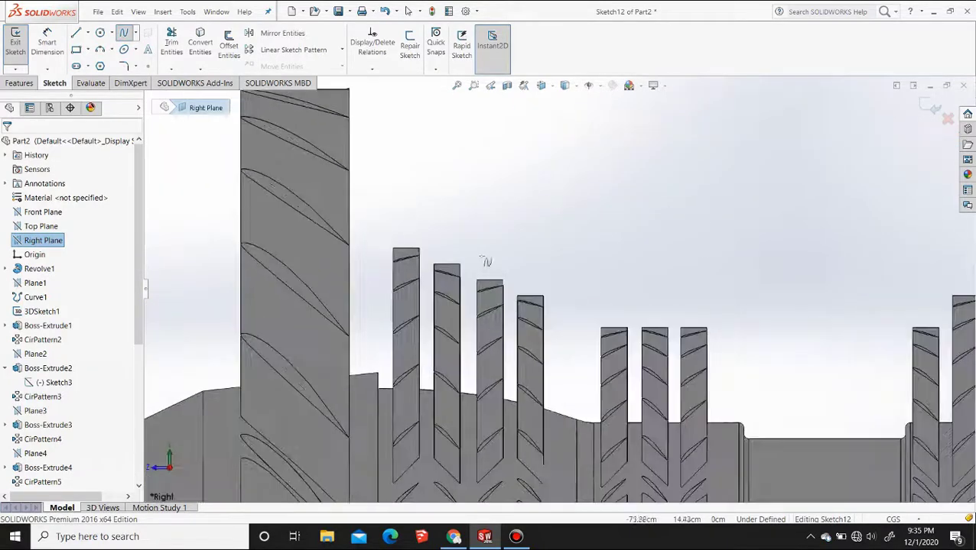
pyautogui.click(393, 232)
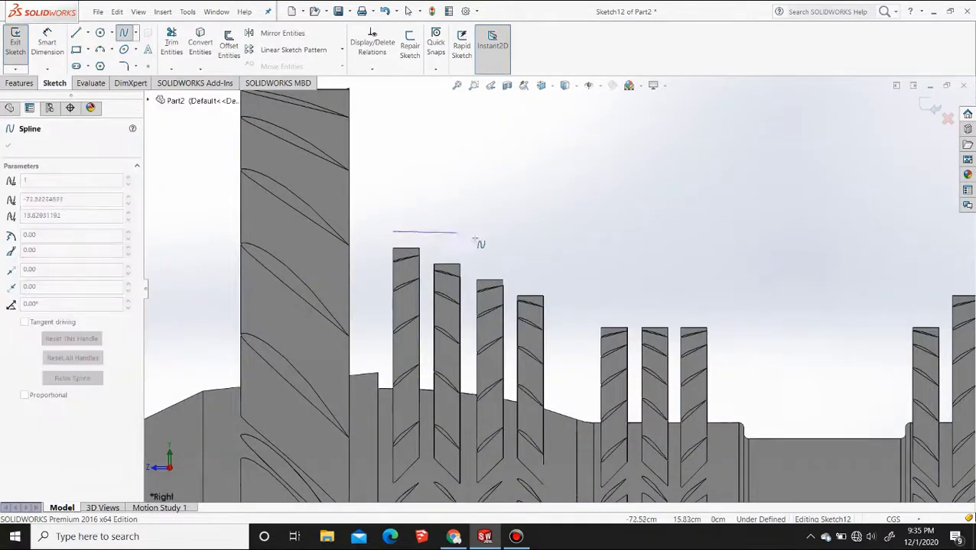
pyautogui.click(706, 320)
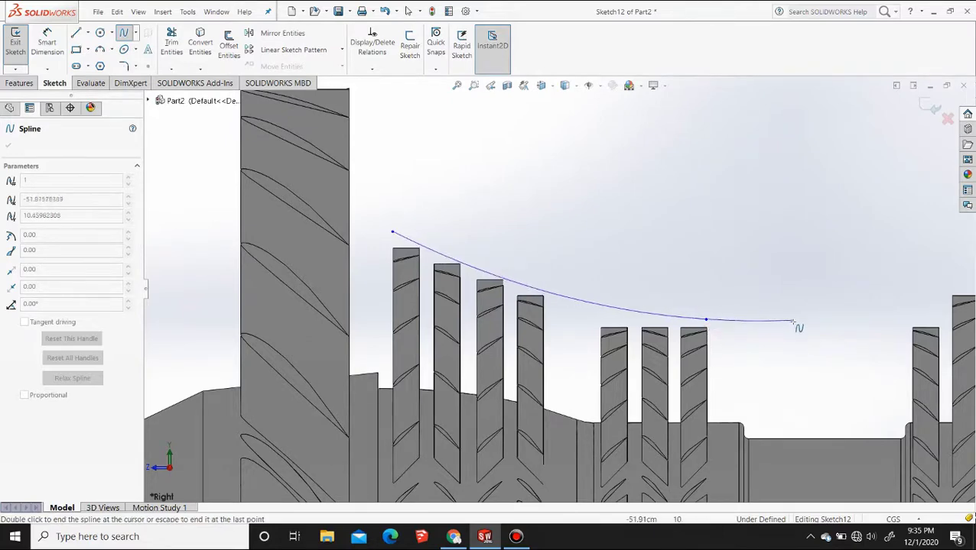
pyautogui.click(792, 325)
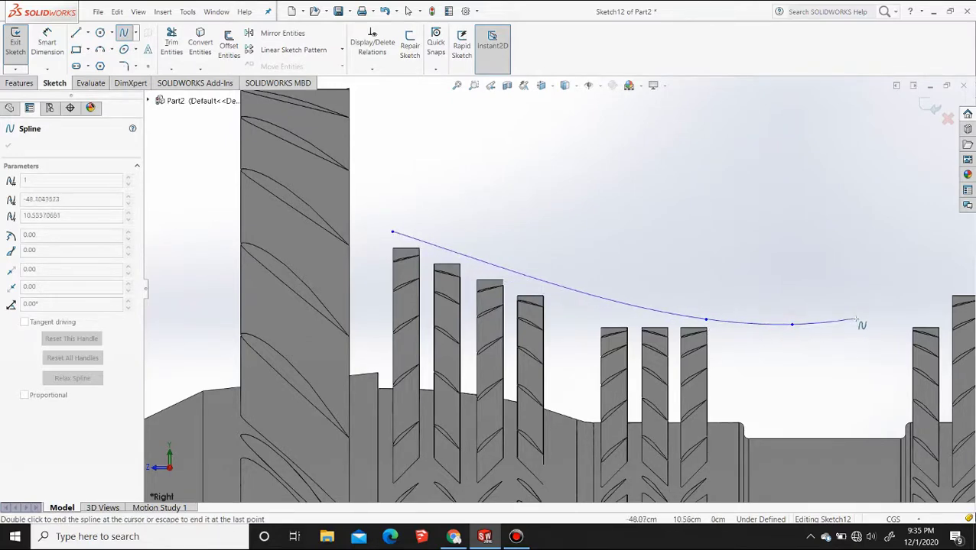
pyautogui.click(920, 315)
pyautogui.press('Escape')
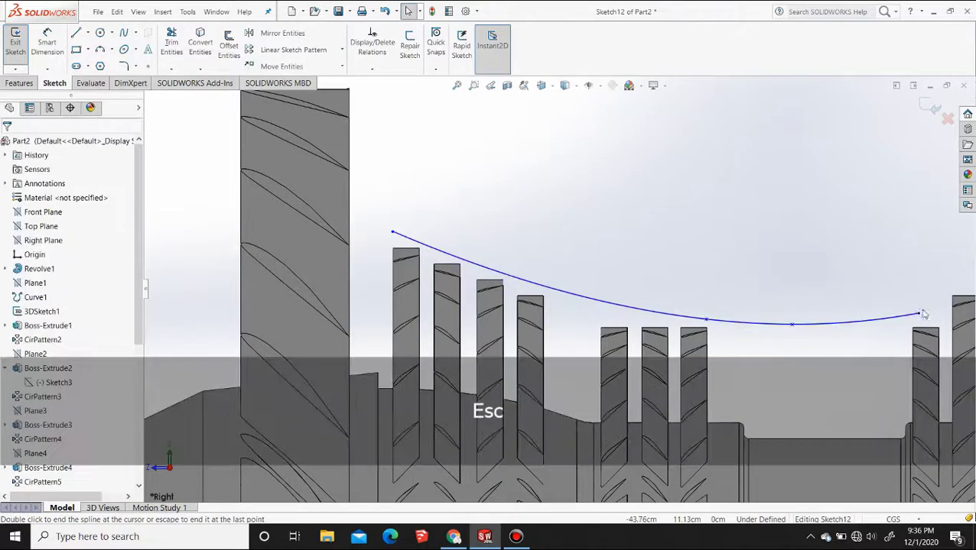
# Continue the outline with two two-point splines, rising to a peak above the last rear ring and descending over the bulbous tail cone
pyautogui.scroll(6, 887, 289)
pyautogui.scroll(-4, 760, 297)
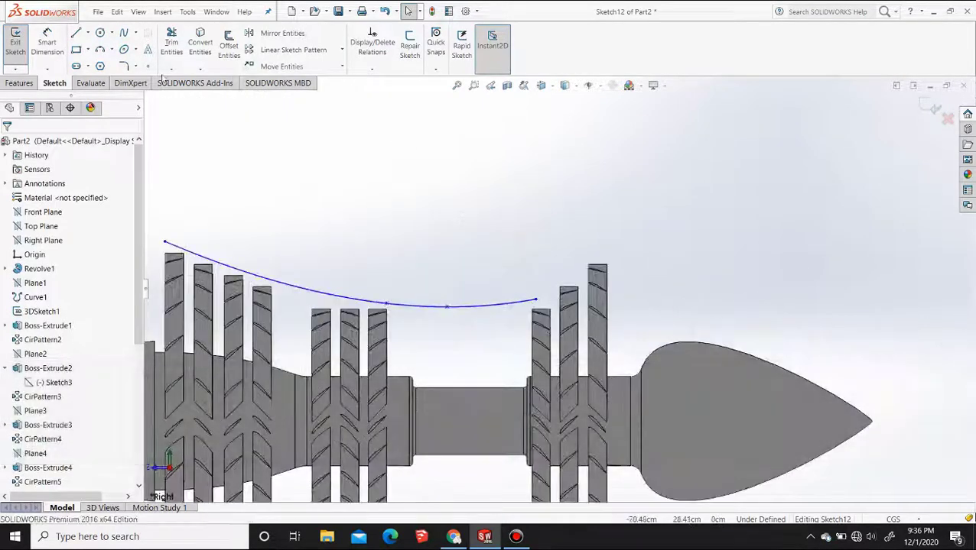
pyautogui.click(536, 299)
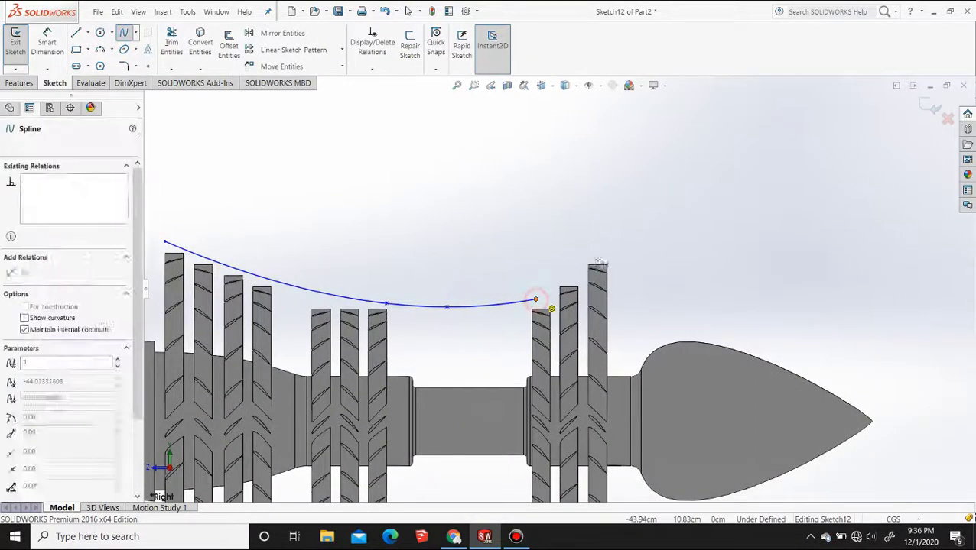
pyautogui.click(607, 249)
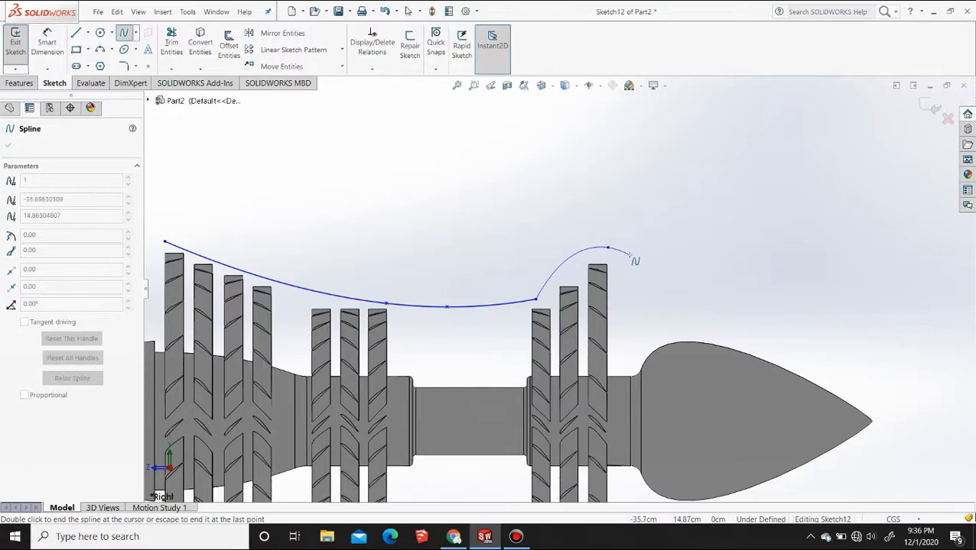
pyautogui.press('Escape')
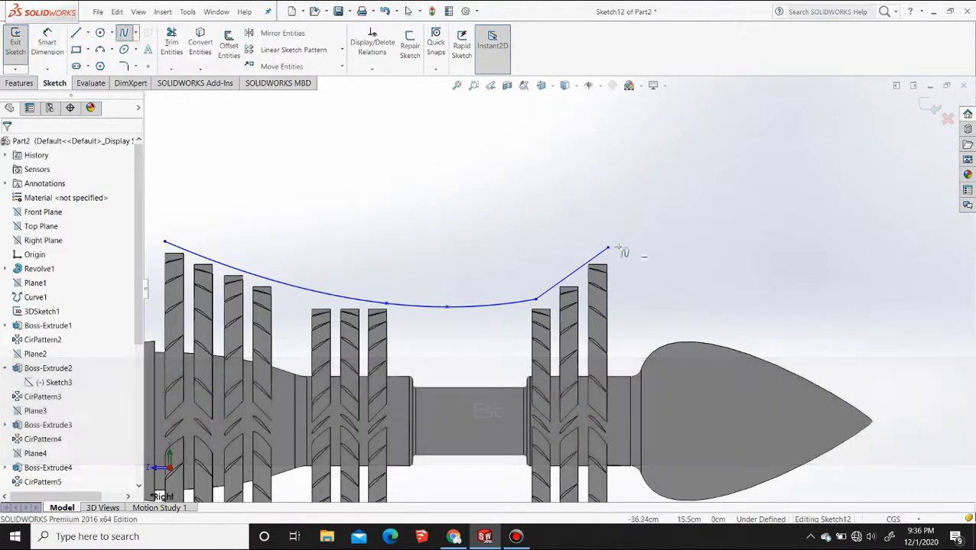
pyautogui.click(608, 249)
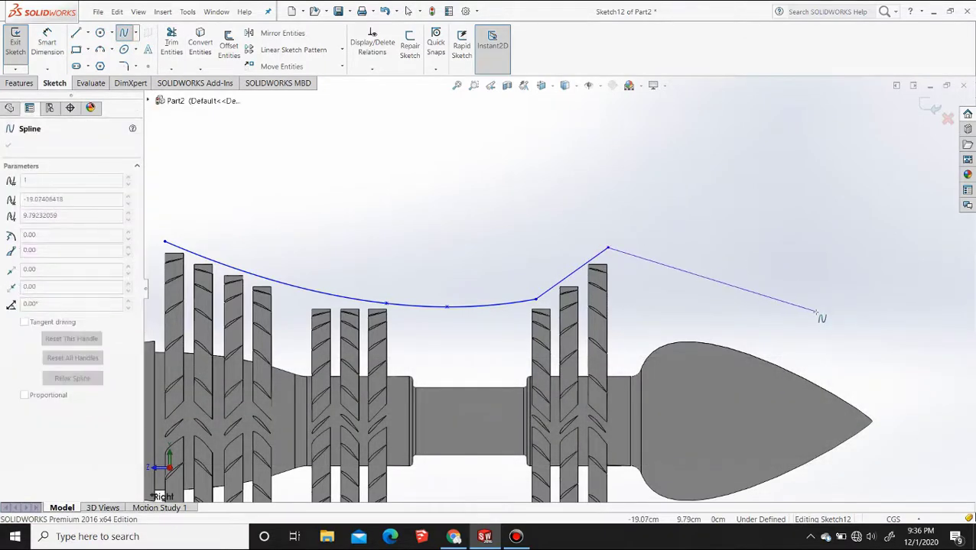
pyautogui.click(812, 324)
pyautogui.press('Escape')
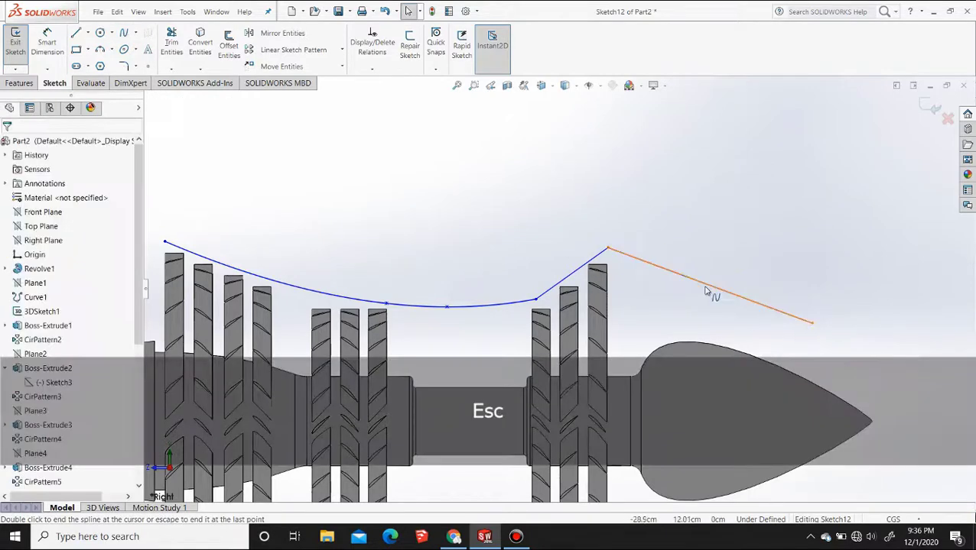
# Bow the spline above the tail cone outward at its peak, and curve the rear end of the four-point spline downward
pyautogui.click(696, 282)
pyautogui.moveTo(697, 281); pyautogui.dragTo(651, 230)
pyautogui.click(585, 263)
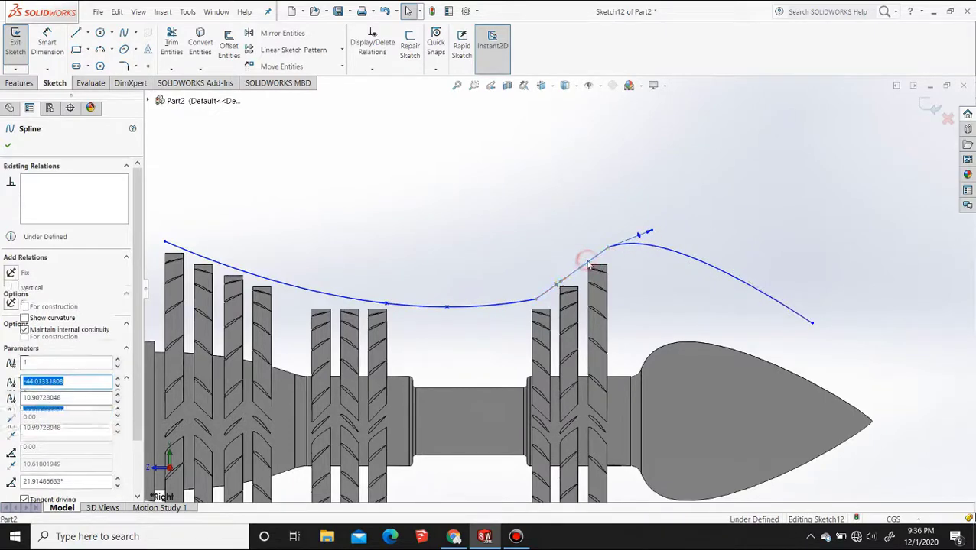
pyautogui.scroll(-2, 562, 288)
pyautogui.scroll(-3, 562, 290)
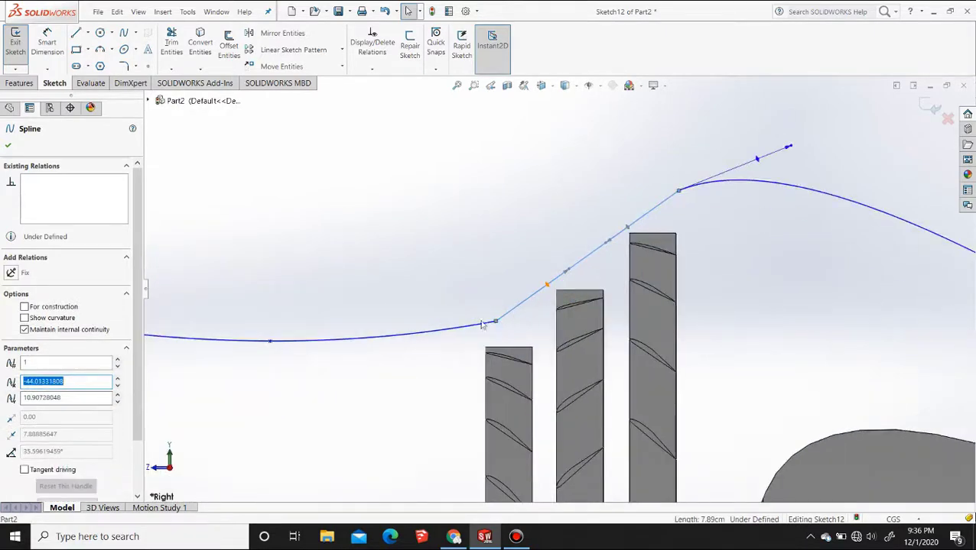
pyautogui.click(437, 335)
pyautogui.moveTo(440, 340); pyautogui.dragTo(457, 354)
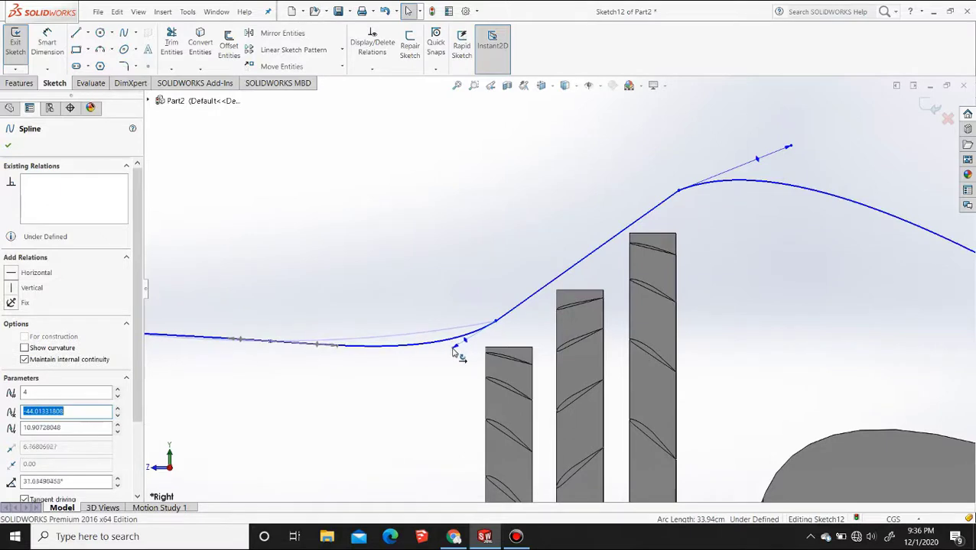
# Make the short middle spline tangent to the tail spline and to the four-point spline
pyautogui.click(666, 200)
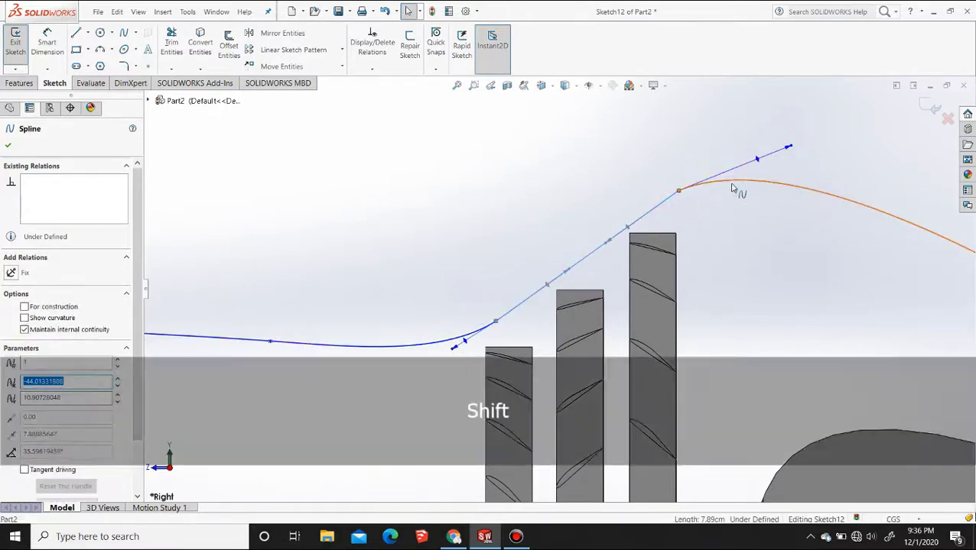
pyautogui.keyDown('ctrl'); pyautogui.click(734, 185); pyautogui.keyUp('ctrl')
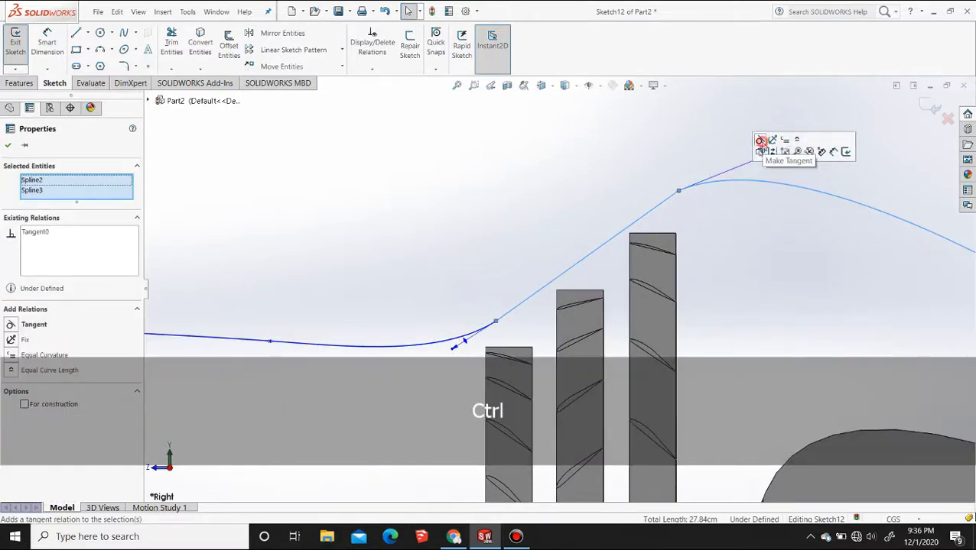
pyautogui.click(757, 157)
pyautogui.click(436, 341)
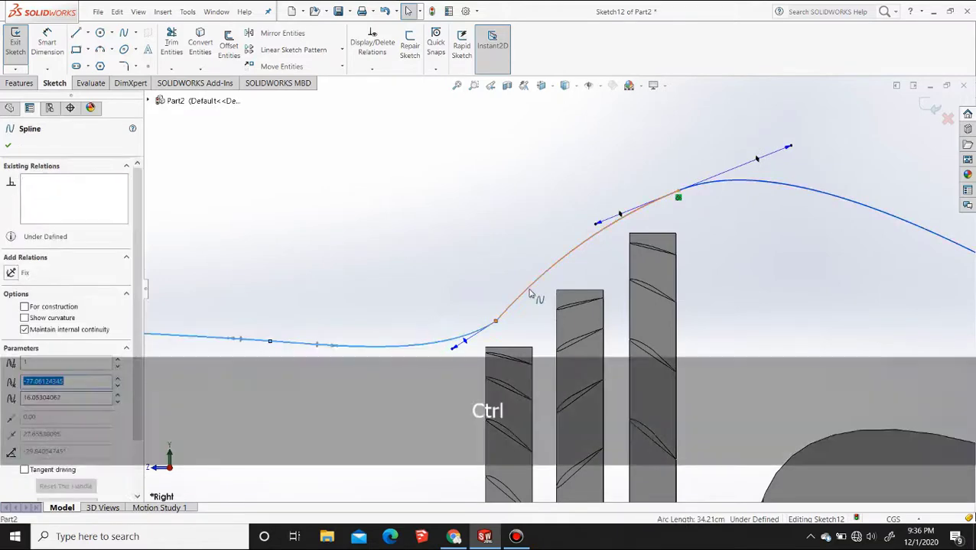
pyautogui.keyDown('ctrl'); pyautogui.click(529, 294); pyautogui.keyUp('ctrl')
pyautogui.click(556, 247)
# Adjust the tangent handle at the front end of the four-point spline to reshape its curve over the front blade rings
pyautogui.scroll(-5, 468, 289)
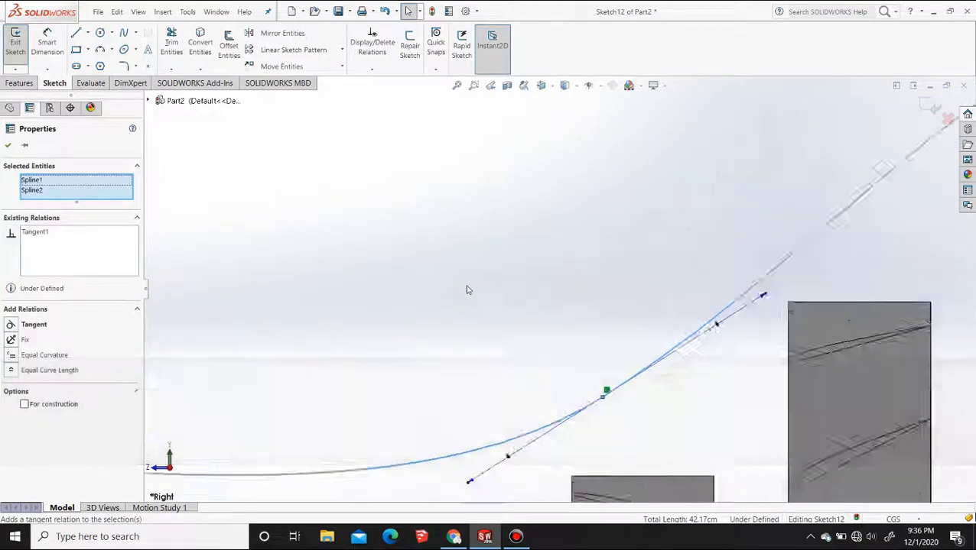
pyautogui.scroll(10, 468, 289)
pyautogui.scroll(-4, 339, 297)
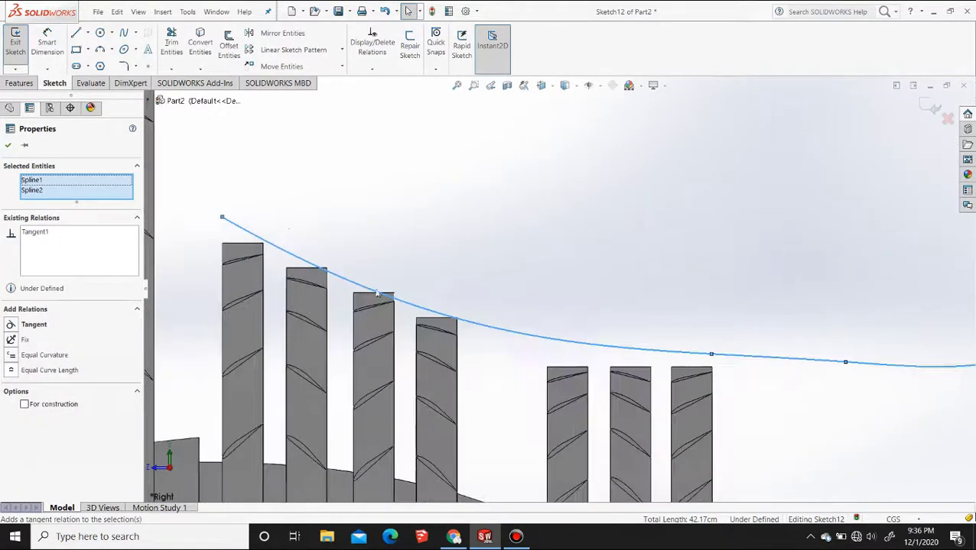
pyautogui.click(224, 218)
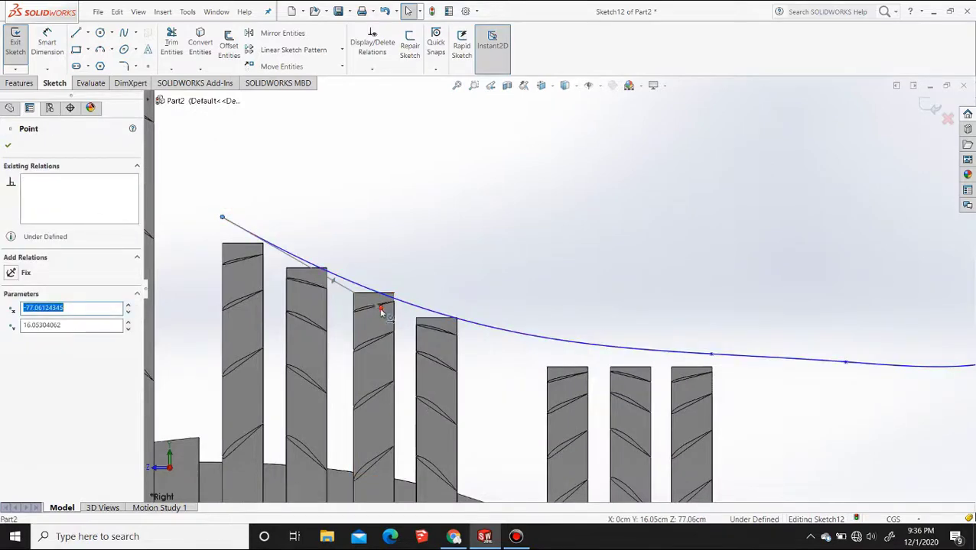
pyautogui.moveTo(381, 312); pyautogui.dragTo(467, 315)
# Close the outline with a three-point spline from the front endpoint to above the rear peak and a two-point spline to the tail endpoint
pyautogui.scroll(5, 575, 329)
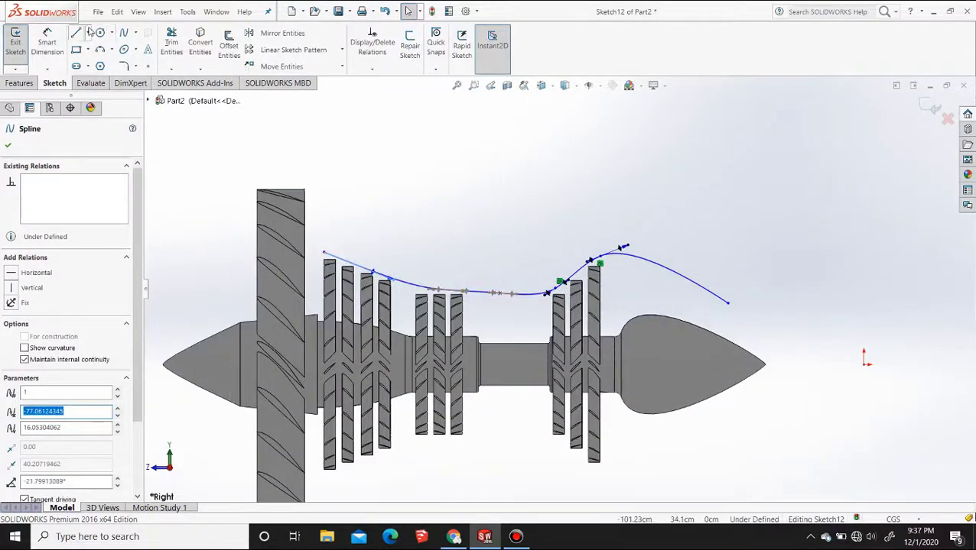
pyautogui.moveTo(324, 252); pyautogui.dragTo(433, 250)
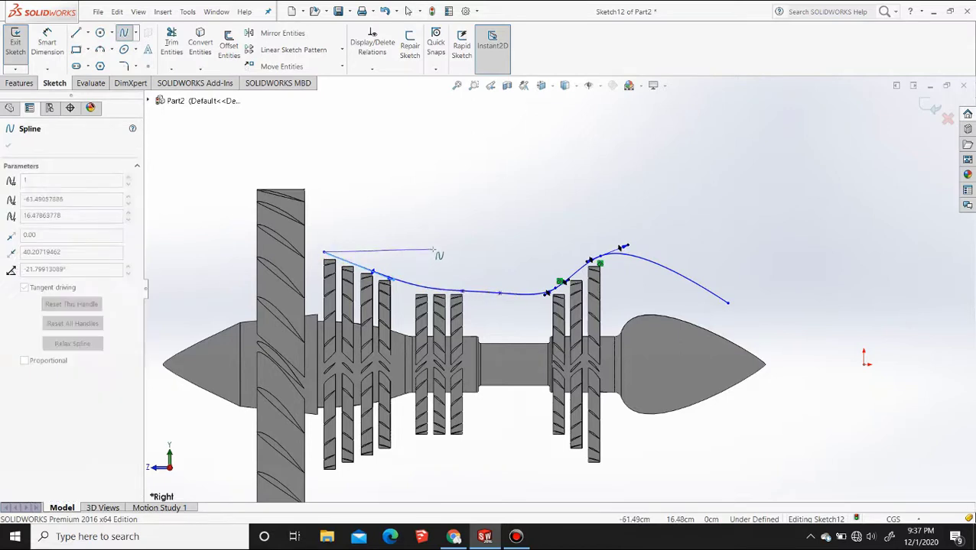
pyautogui.click(488, 257)
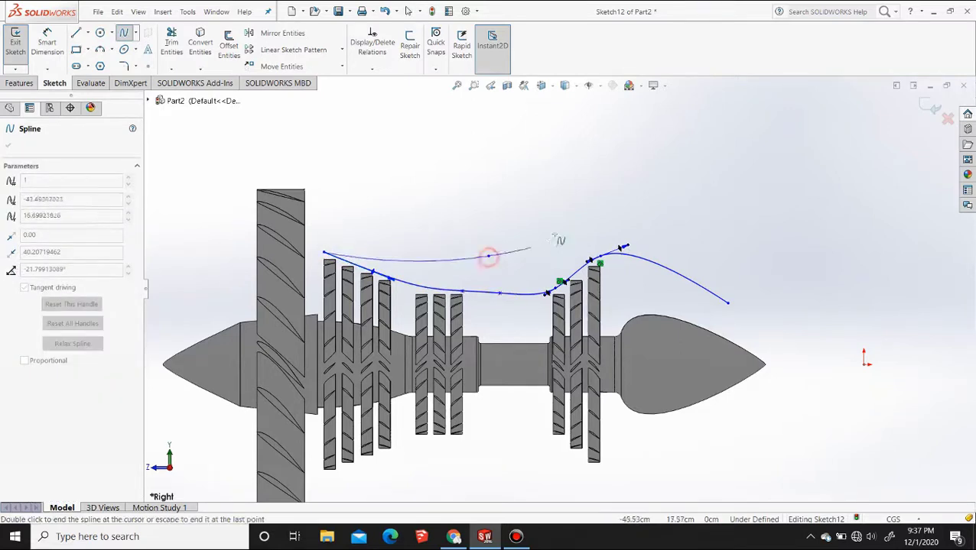
pyautogui.click(600, 236)
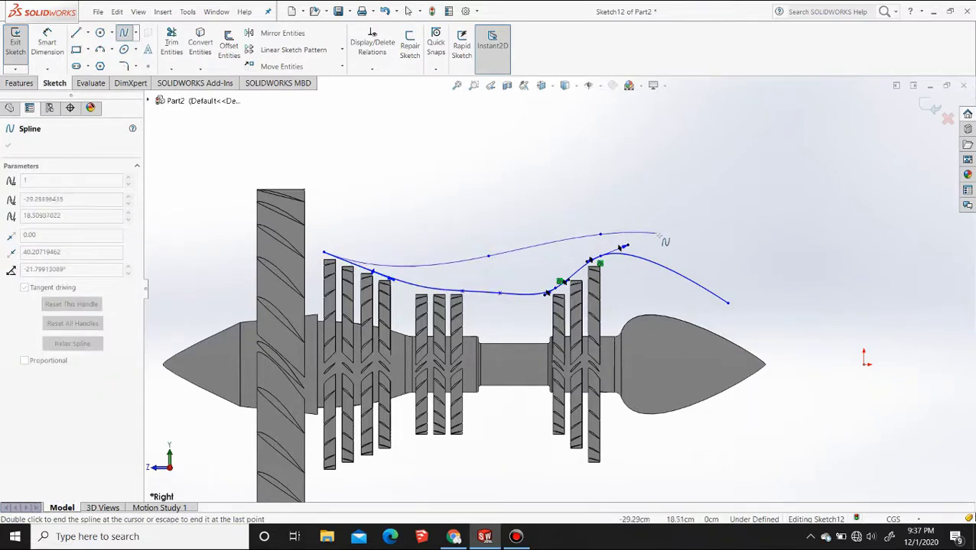
pyautogui.press('Escape')
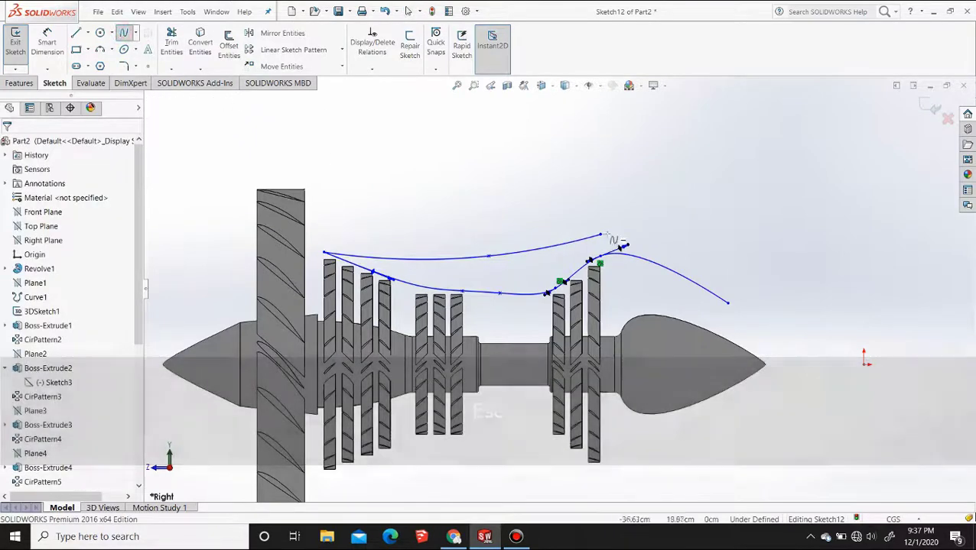
pyautogui.click(620, 246)
pyautogui.click(728, 302)
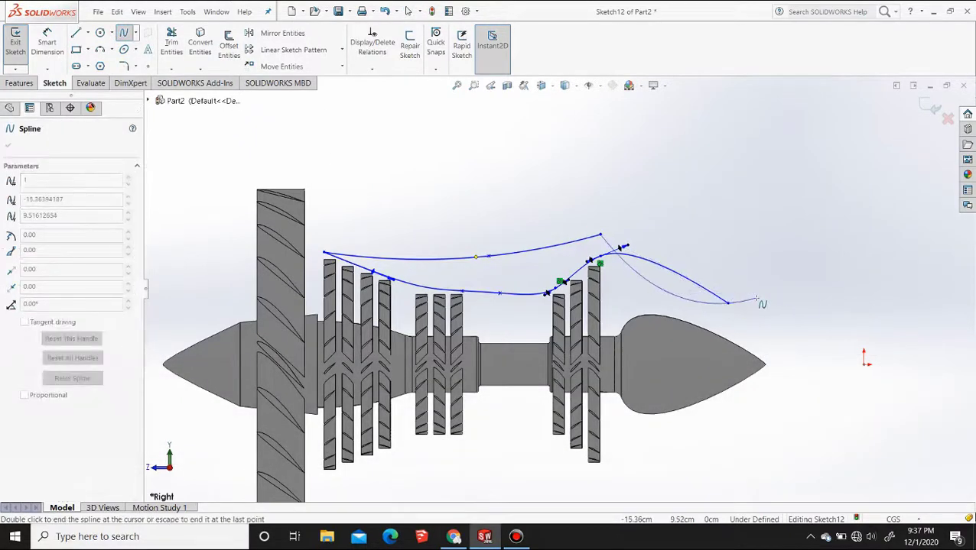
pyautogui.press('Escape')
# Round the front end of the upper three-point spline and lower its middle point to follow the dip of the lower curve
pyautogui.scroll(-4, 497, 260)
pyautogui.click(340, 279)
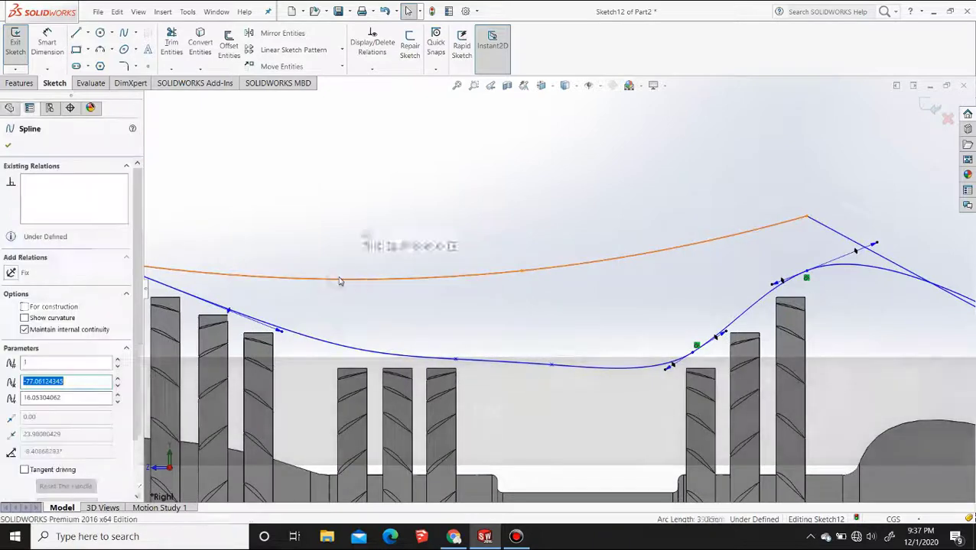
pyautogui.moveTo(273, 279); pyautogui.dragTo(175, 253)
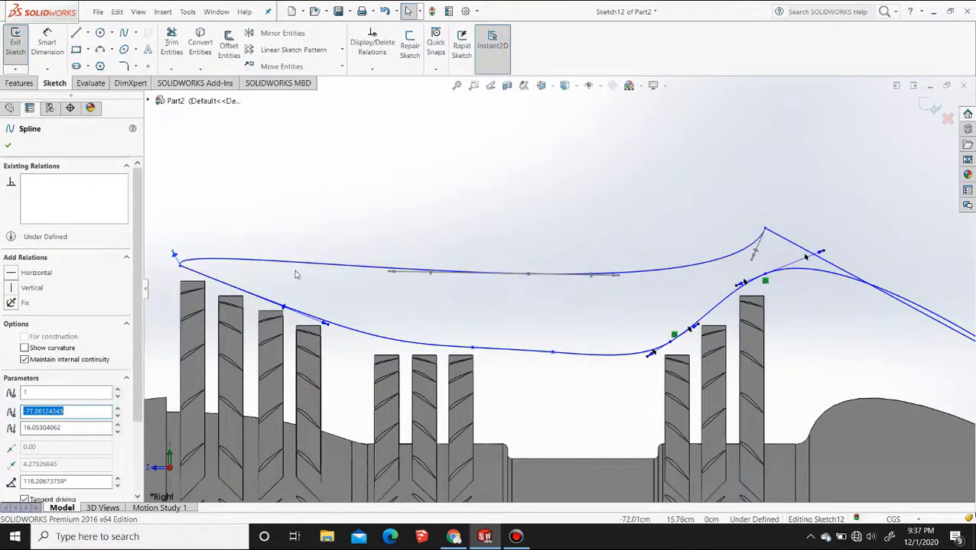
pyautogui.moveTo(528, 274); pyautogui.dragTo(524, 304)
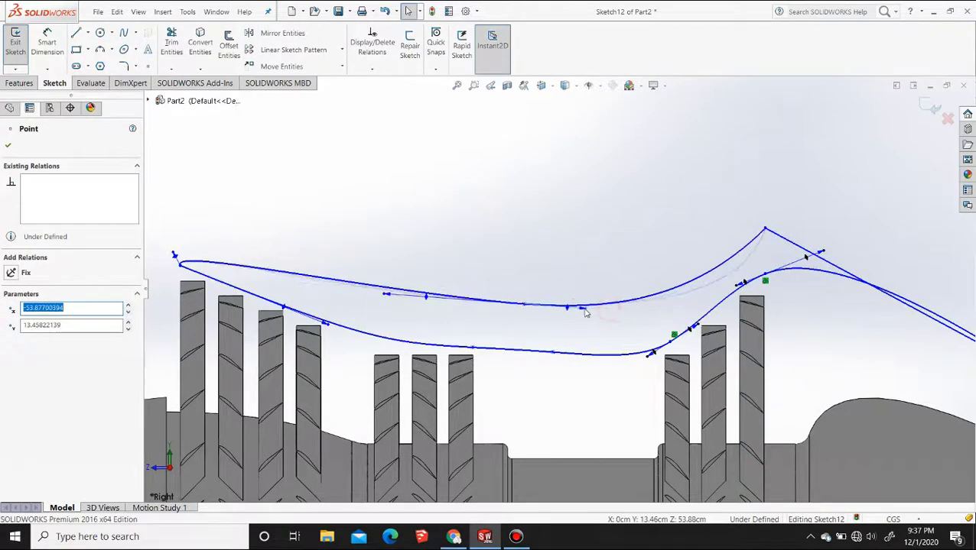
pyautogui.click(426, 293)
pyautogui.moveTo(386, 292); pyautogui.dragTo(408, 305)
# Bow the upper tail spline outward with its two end handles, keeping it above the lower tail curve
pyautogui.click(830, 267)
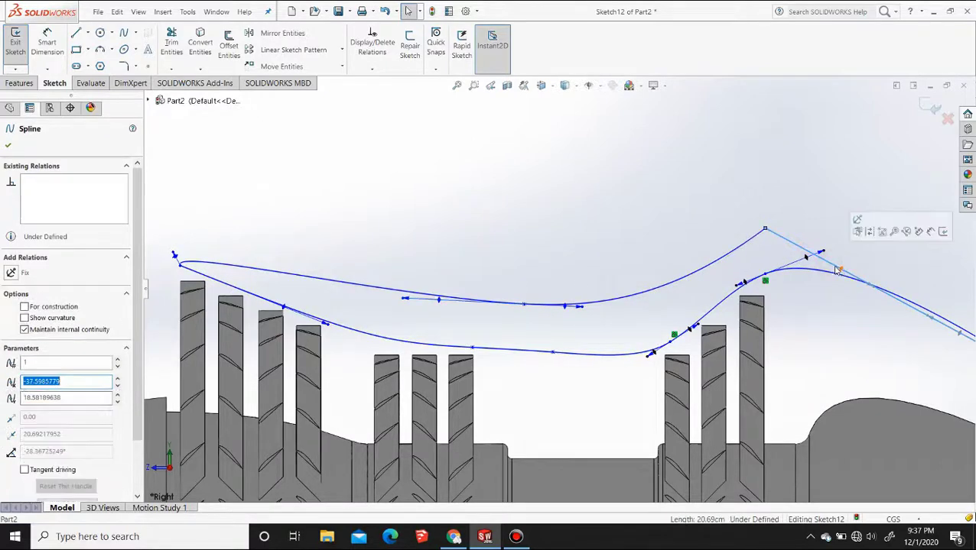
pyautogui.scroll(5, 827, 271)
pyautogui.scroll(-4, 726, 301)
pyautogui.moveTo(650, 305); pyautogui.dragTo(711, 284)
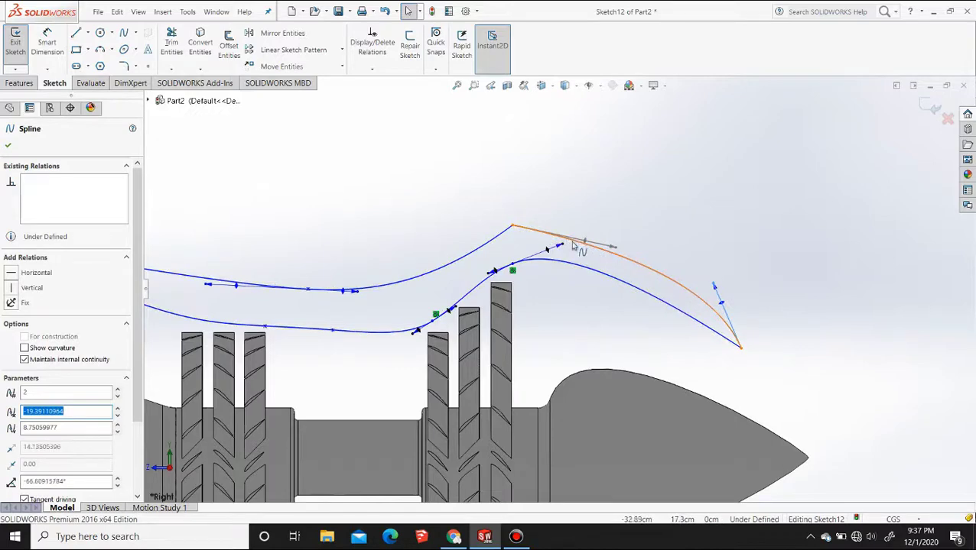
pyautogui.moveTo(614, 248); pyautogui.dragTo(619, 237)
# Swing the rear-end handle of the upper three-point spline nearly horizontal and make that spline tangent to the upper tail spline
pyautogui.click(497, 236)
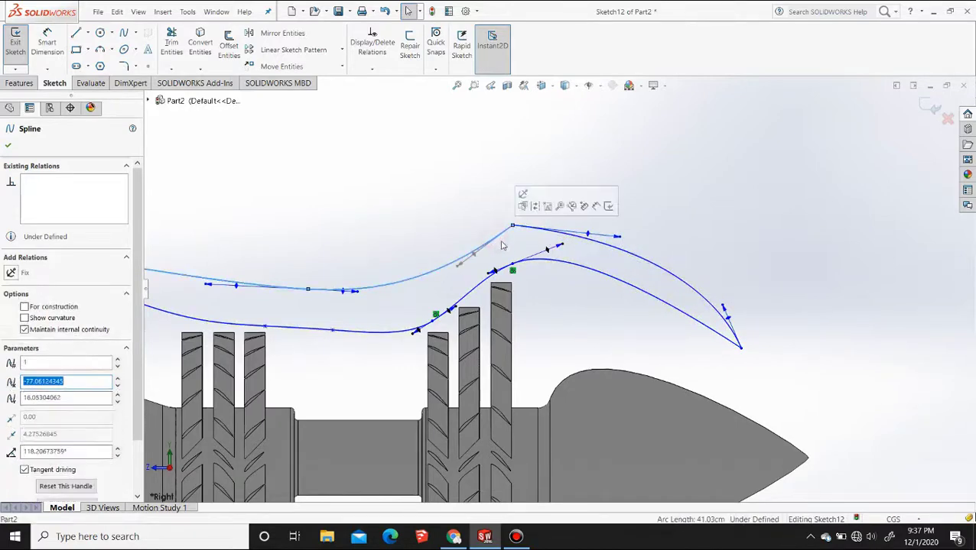
pyautogui.moveTo(462, 267); pyautogui.dragTo(479, 228)
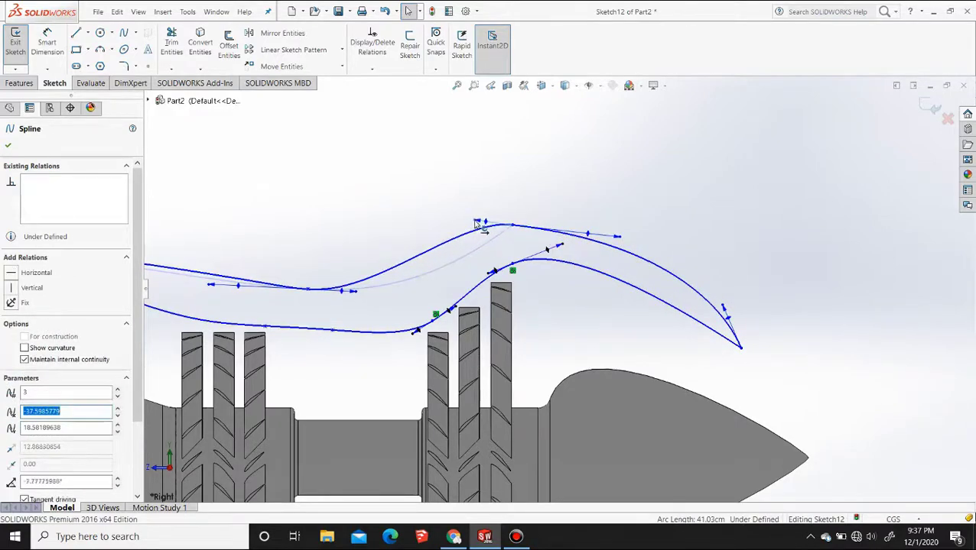
pyautogui.click(463, 236)
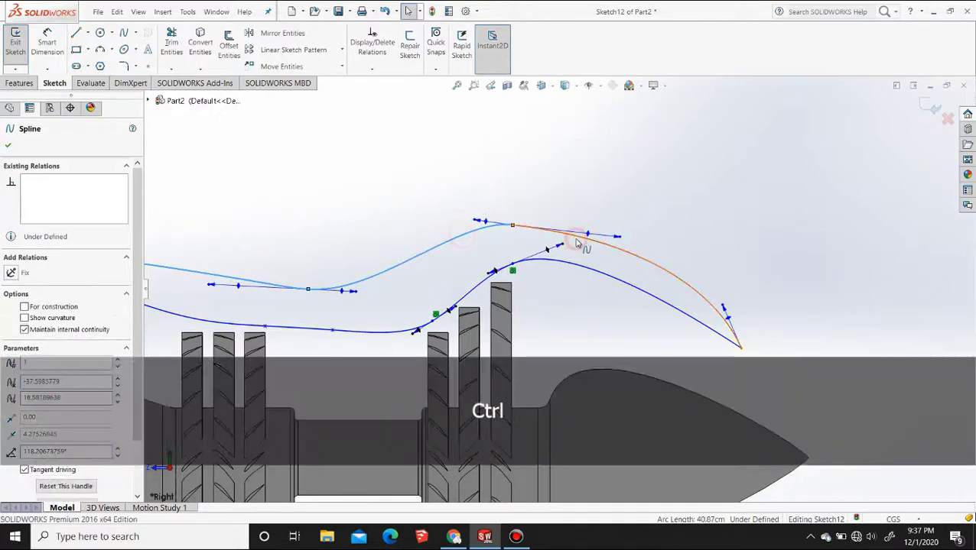
pyautogui.keyDown('ctrl'); pyautogui.click(577, 243); pyautogui.keyUp('ctrl')
pyautogui.click(621, 207)
pyautogui.scroll(-5, 505, 275)
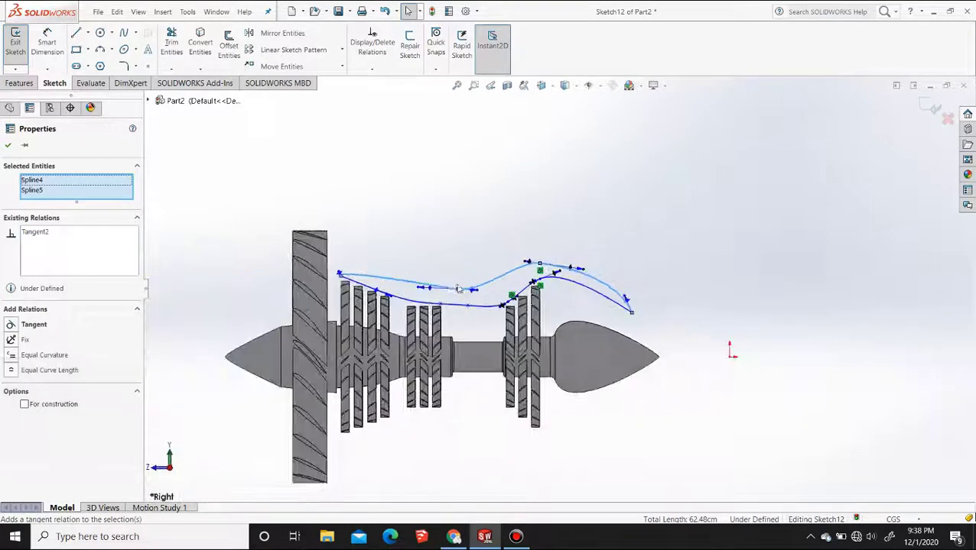
pyautogui.scroll(-3, 459, 289)
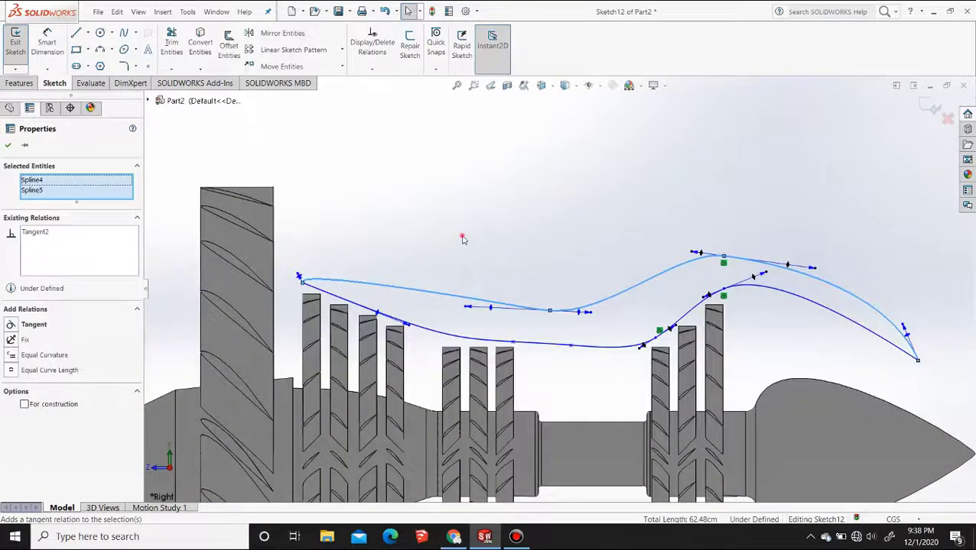
# Shorten the upper tail spline's tangent handle at its shared point with the three-point spline
pyautogui.click(462, 239)
pyautogui.moveTo(820, 272)
pyautogui.mouseDown()
pyautogui.moveTo(795, 268)
pyautogui.moveTo(804, 265)
pyautogui.mouseUp()
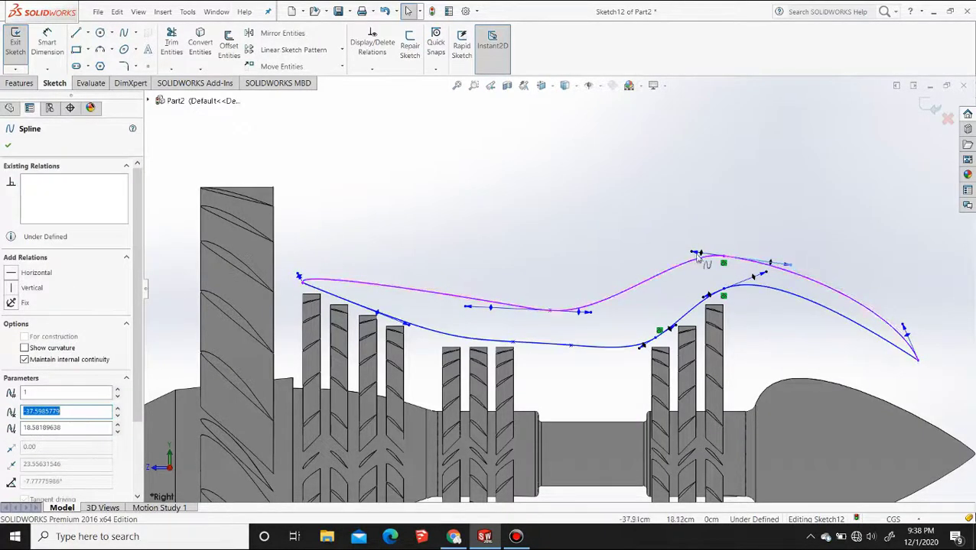
pyautogui.click(590, 252)
# Revolve the closed casing profile 360° around the shaft's centre line, showing Sketch1 to use Line1 as the axis
pyautogui.click(19, 83)
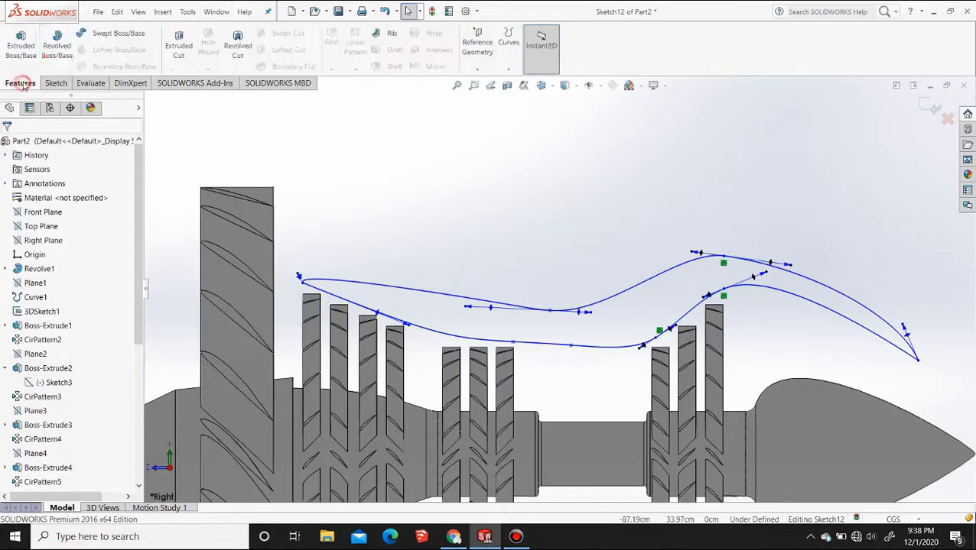
pyautogui.click(57, 46)
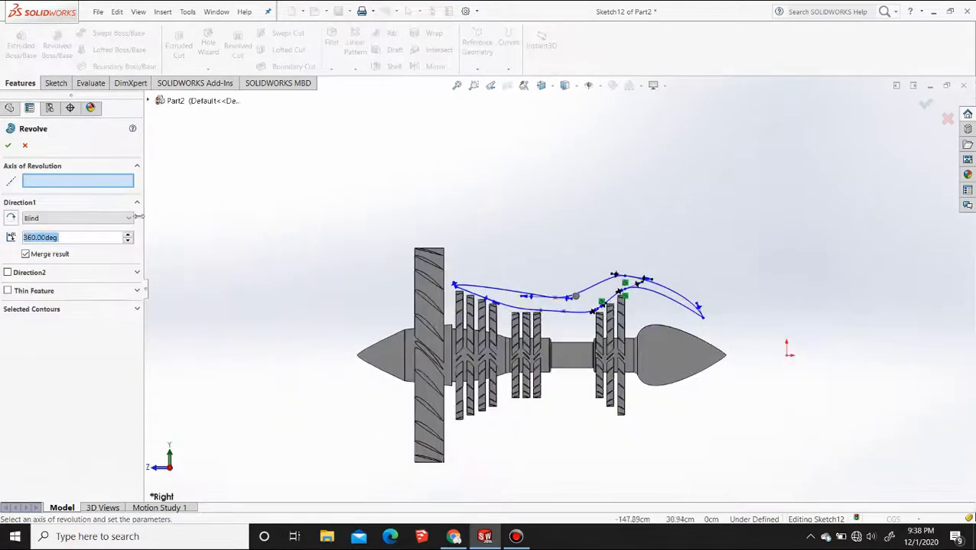
pyautogui.click(150, 102)
pyautogui.click(170, 286)
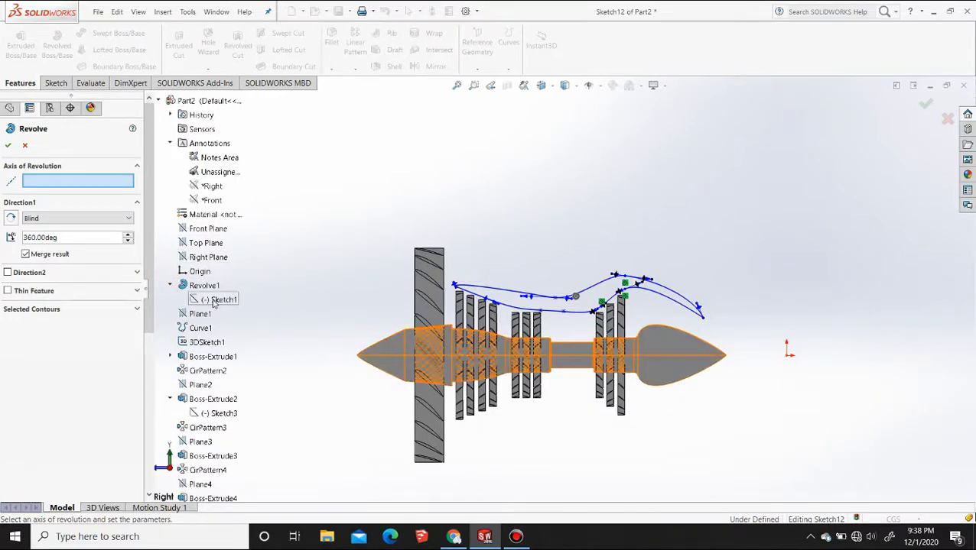
pyautogui.rightClick(214, 301)
pyautogui.click(233, 320)
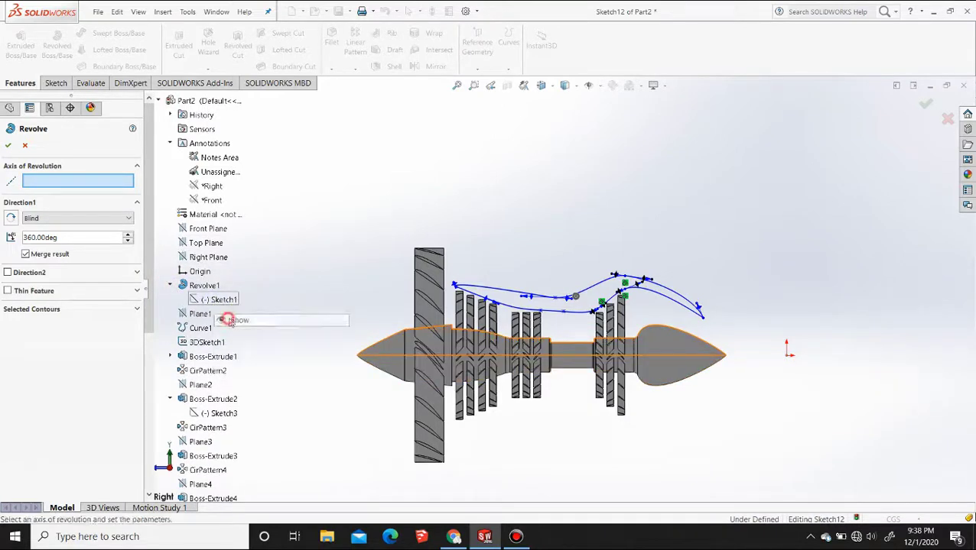
pyautogui.click(388, 359)
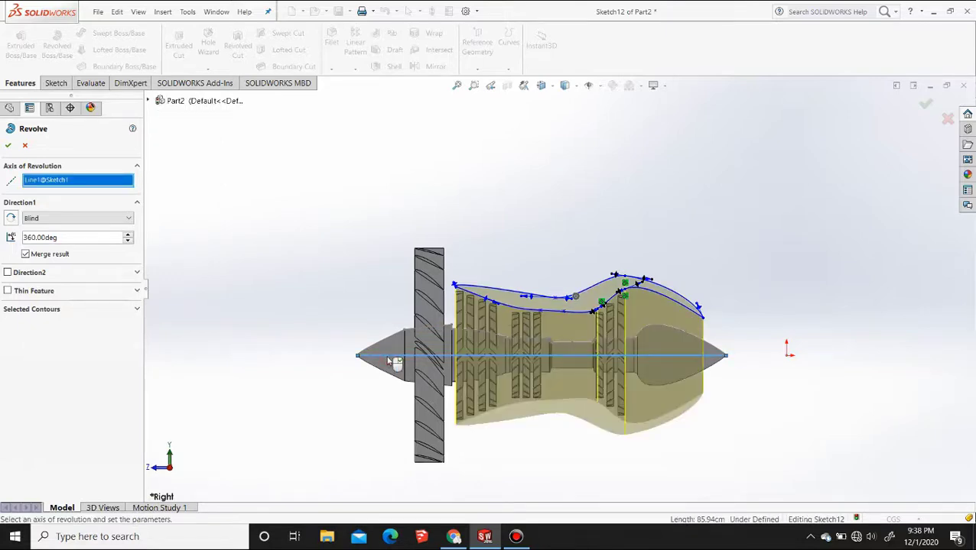
pyautogui.rightClick(386, 357)
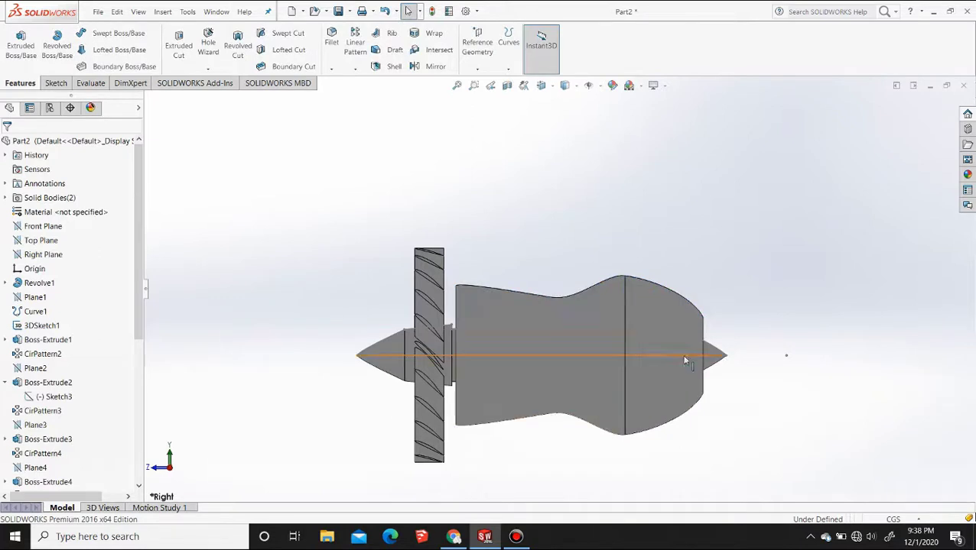
# Apply a planar section view through the model on the Right Plane with 0.00 cm offset
pyautogui.moveTo(685, 361)
pyautogui.mouseDown(button='middle')
pyautogui.moveTo(627, 363)
pyautogui.moveTo(690, 371)
pyautogui.moveTo(696, 358)
pyautogui.moveTo(693, 372)
pyautogui.mouseUp(button='middle')
pyautogui.scroll(3, 700, 428)
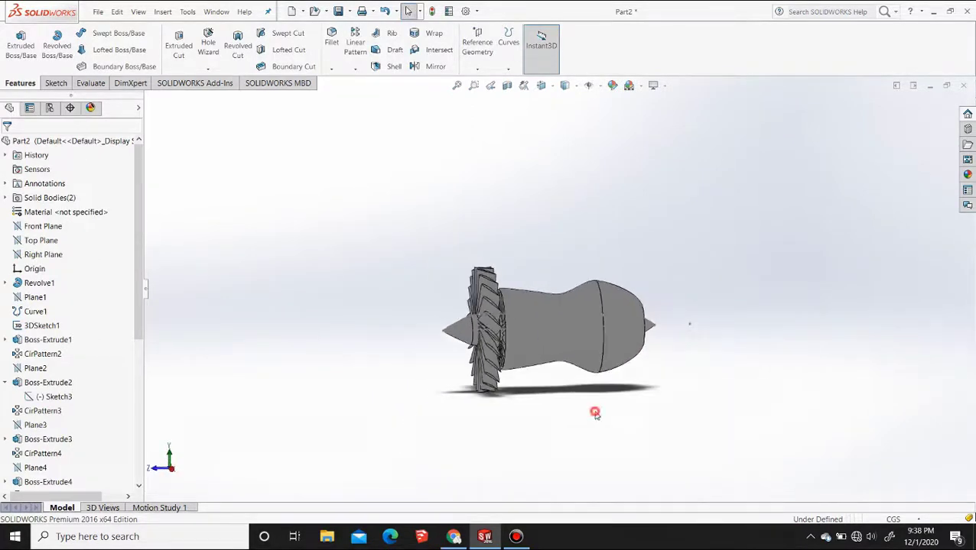
pyautogui.moveTo(438, 390); pyautogui.dragTo(424, 350, button='middle')
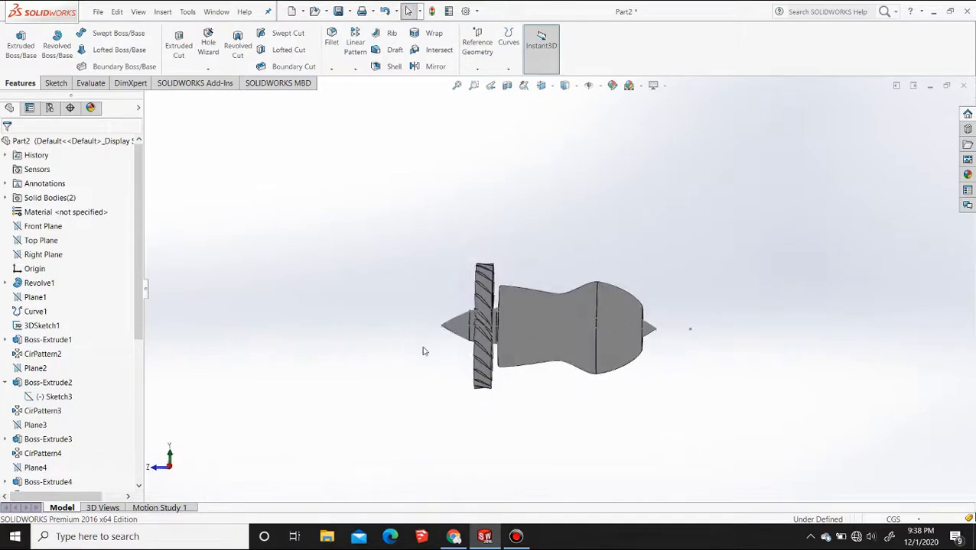
pyautogui.click(541, 86)
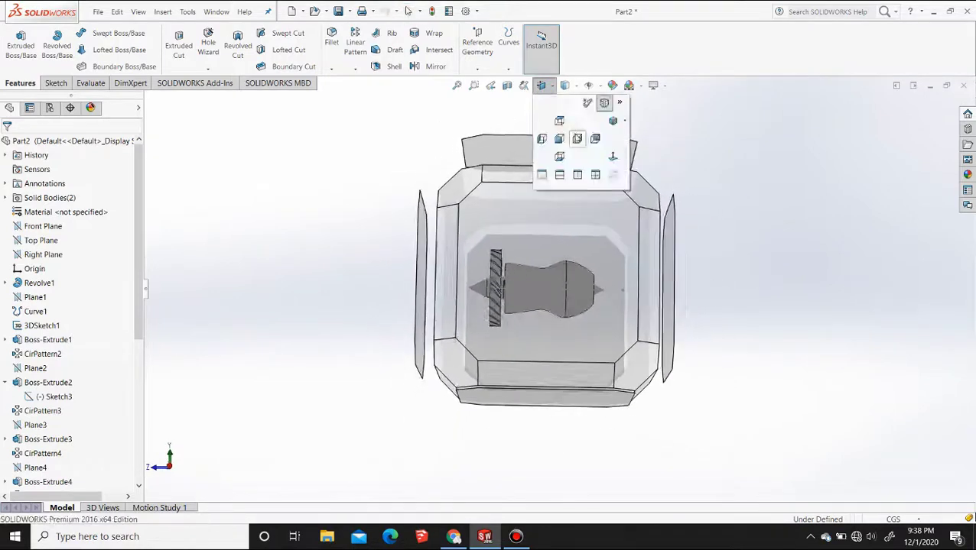
pyautogui.click(595, 159)
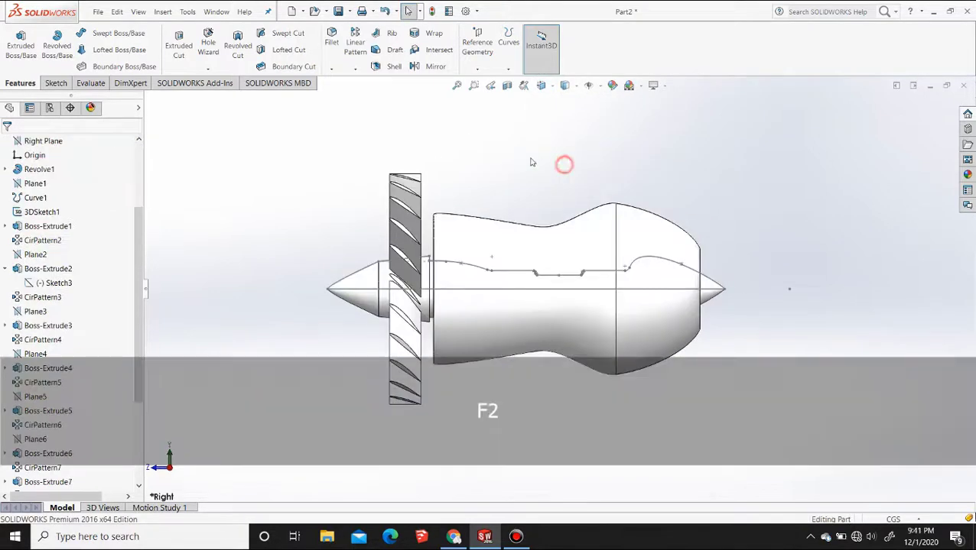
pyautogui.moveTo(564, 163); pyautogui.dragTo(563, 310, button='middle')
pyautogui.scroll(1, 564, 309)
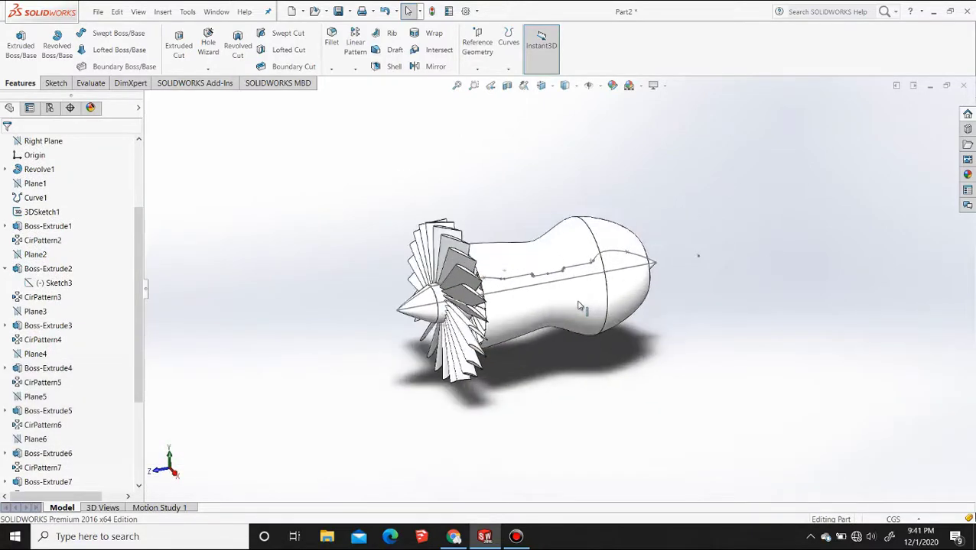
pyautogui.click(507, 86)
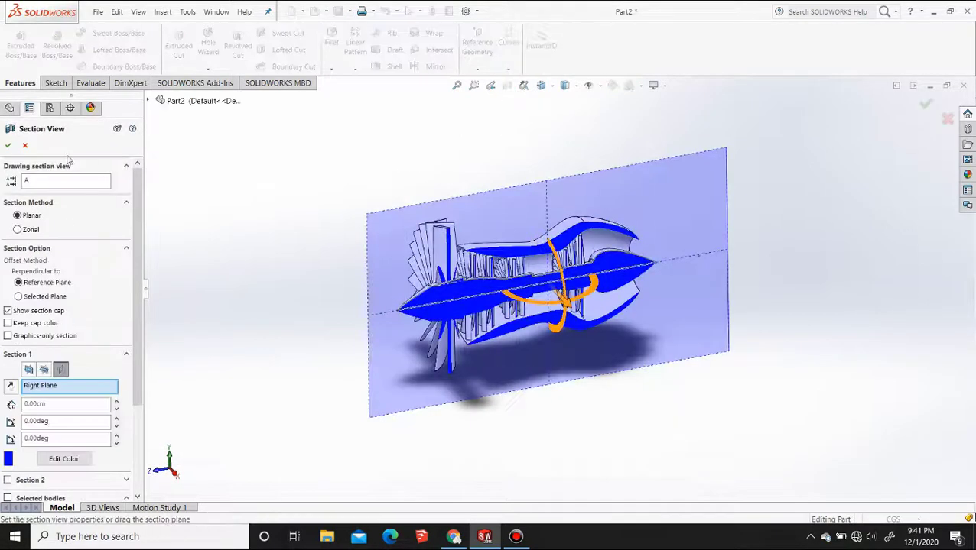
pyautogui.click(10, 143)
# Examine the sectioned casing, shaft and blade rings at an angle and in the Right view
pyautogui.moveTo(294, 198); pyautogui.dragTo(365, 285, button='middle')
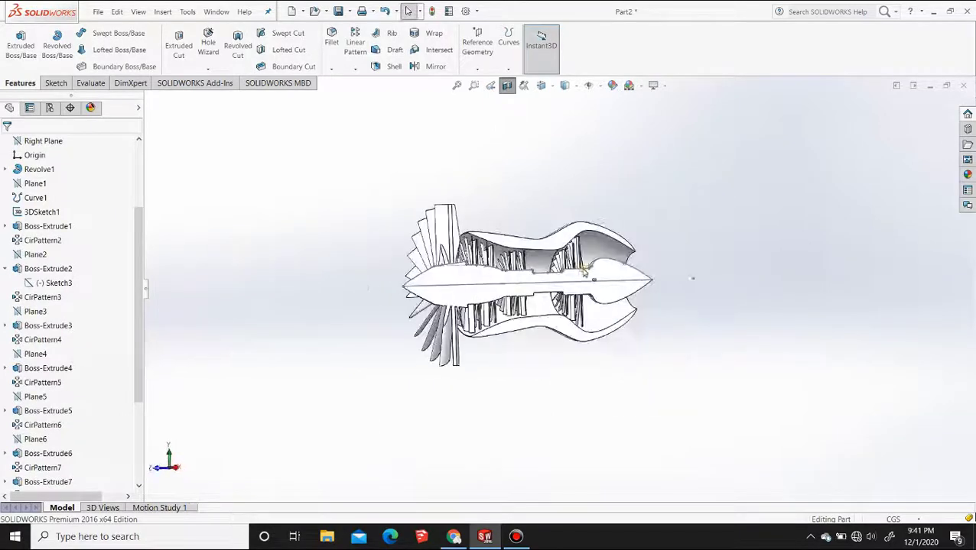
pyautogui.click(616, 286)
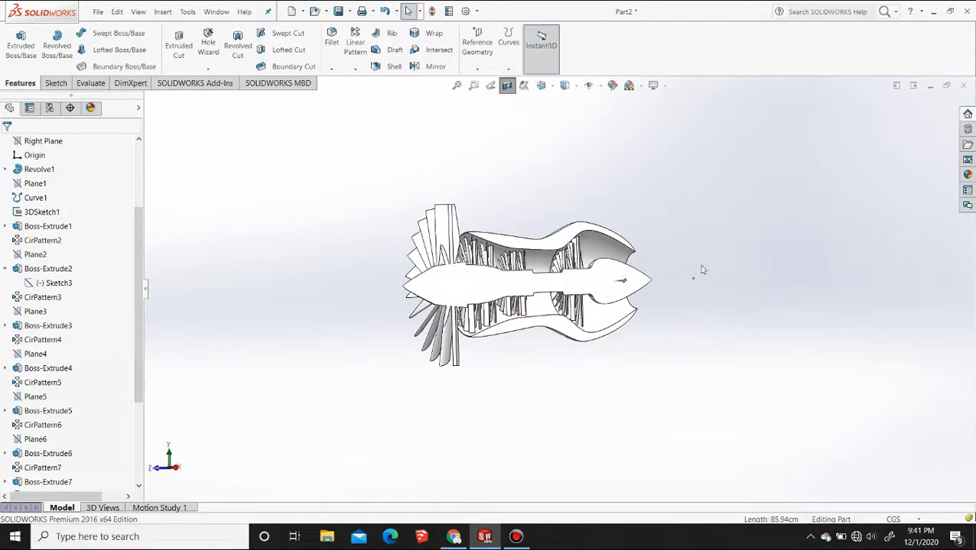
pyautogui.scroll(-6, 512, 339)
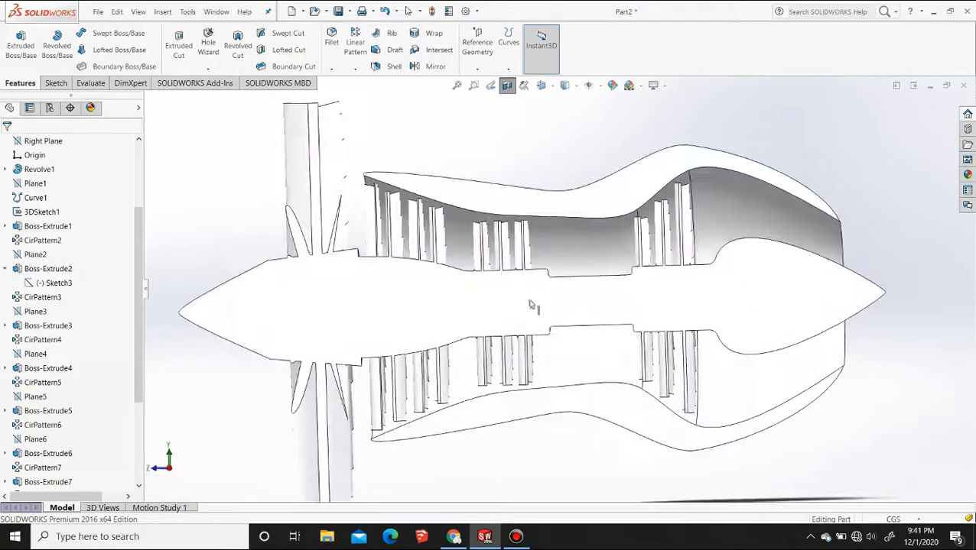
pyautogui.click(542, 87)
pyautogui.click(577, 139)
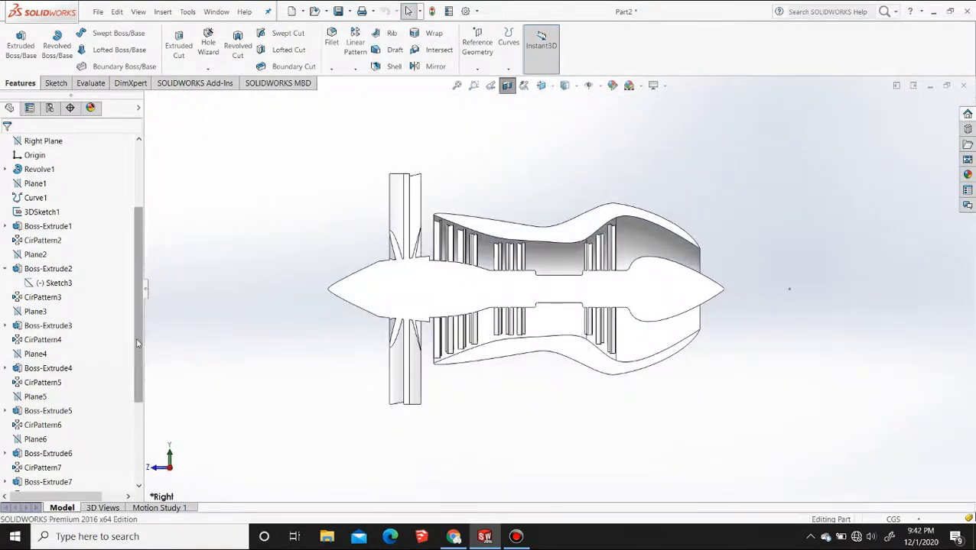
pyautogui.moveTo(352, 281); pyautogui.dragTo(440, 374, button='middle')
pyautogui.click(542, 86)
pyautogui.click(581, 137)
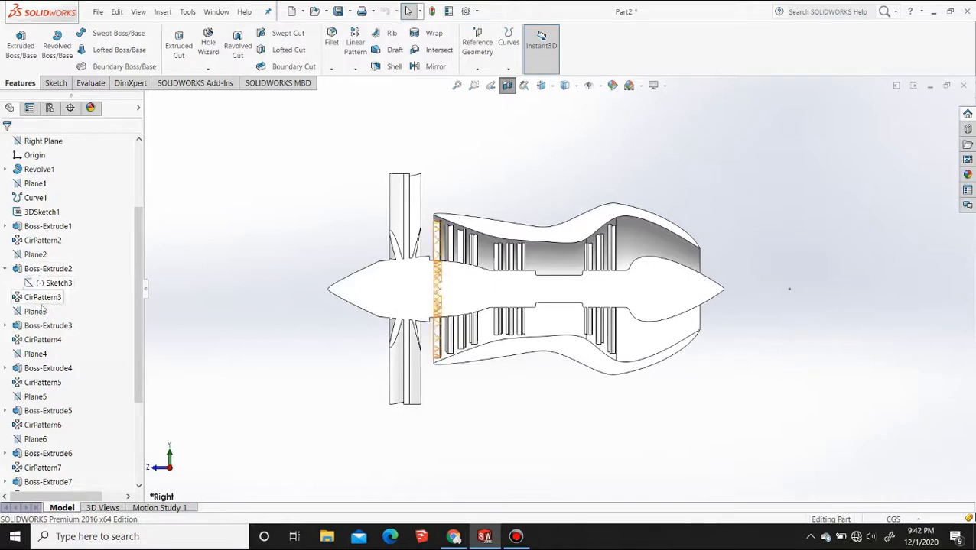
# Sketch a two-point spline on the Right Plane, about 65 cm long, from the fan blade's front tip to above the casing's rear end
pyautogui.scroll(3, 46, 267)
pyautogui.click(43, 254)
pyautogui.click(151, 240)
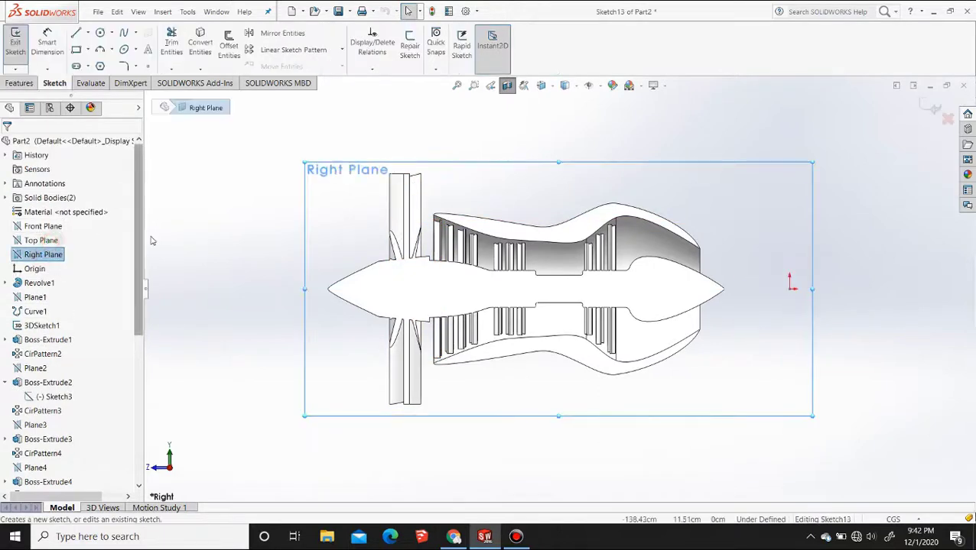
pyautogui.click(123, 33)
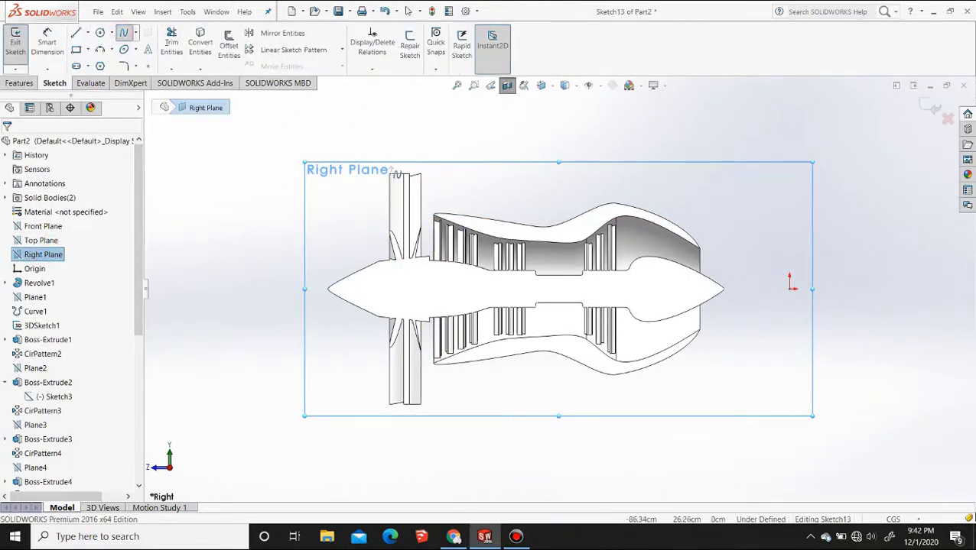
pyautogui.click(389, 172)
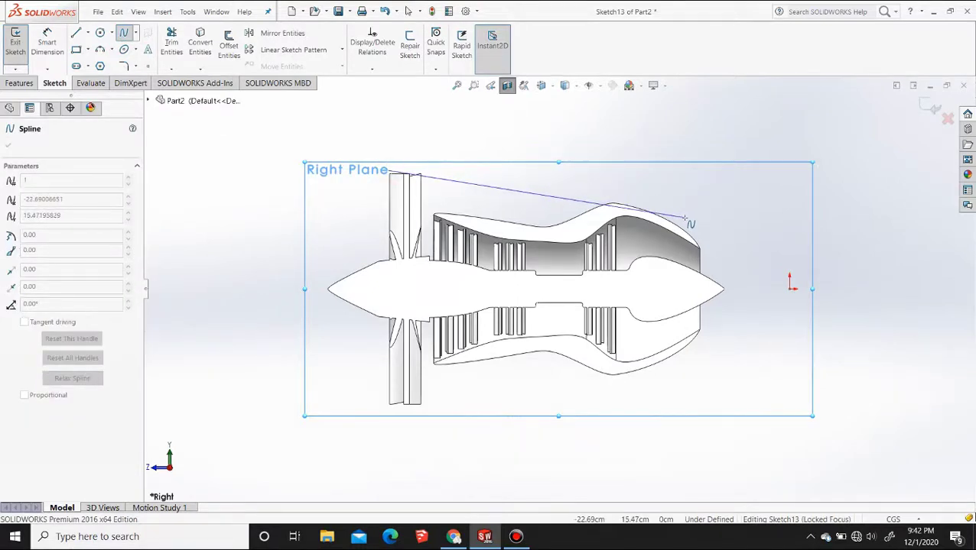
pyautogui.click(685, 218)
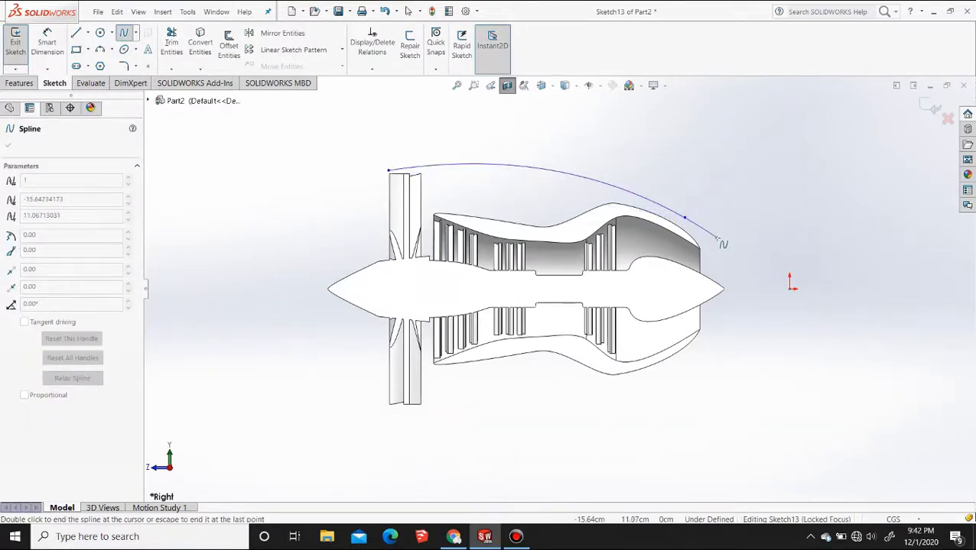
pyautogui.press('Escape')
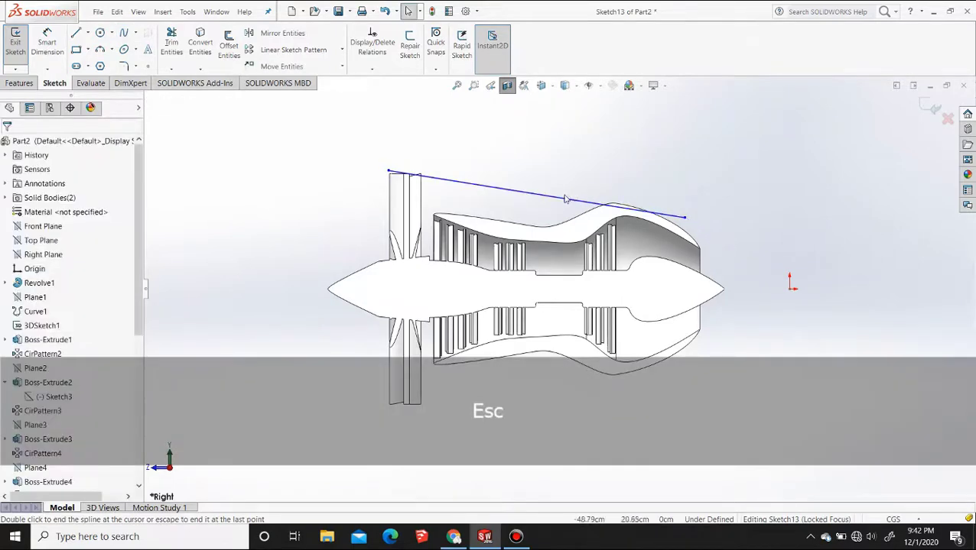
# Bow the new spline outward over the casing by pulling the tangent handles at both of its ends
pyautogui.click(562, 192)
pyautogui.scroll(-5, 531, 207)
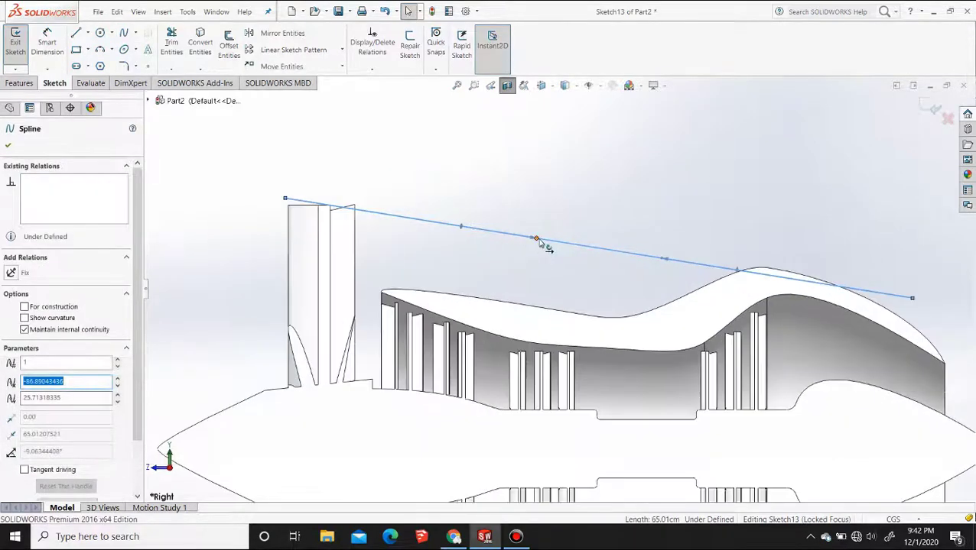
pyautogui.moveTo(538, 241); pyautogui.dragTo(483, 186)
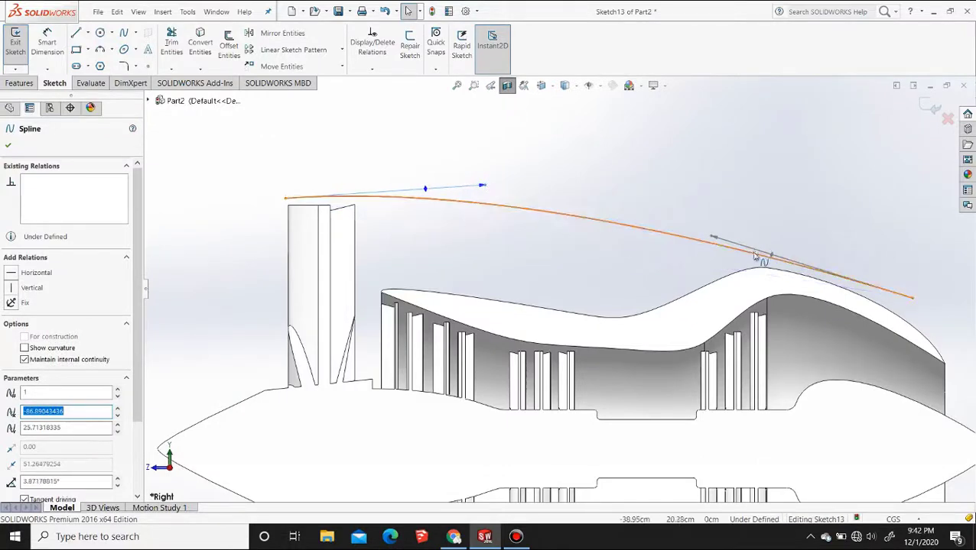
pyautogui.moveTo(712, 236); pyautogui.dragTo(839, 254)
pyautogui.scroll(4, 789, 263)
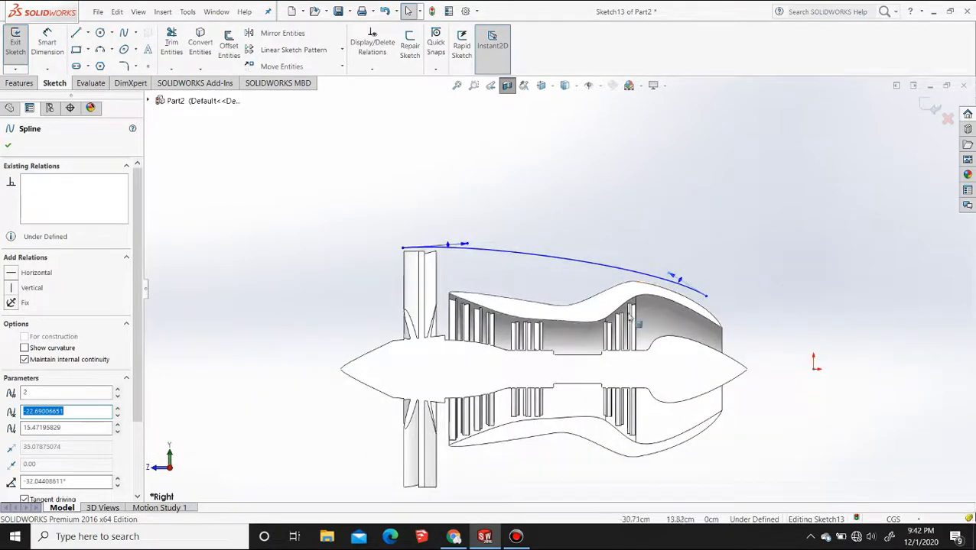
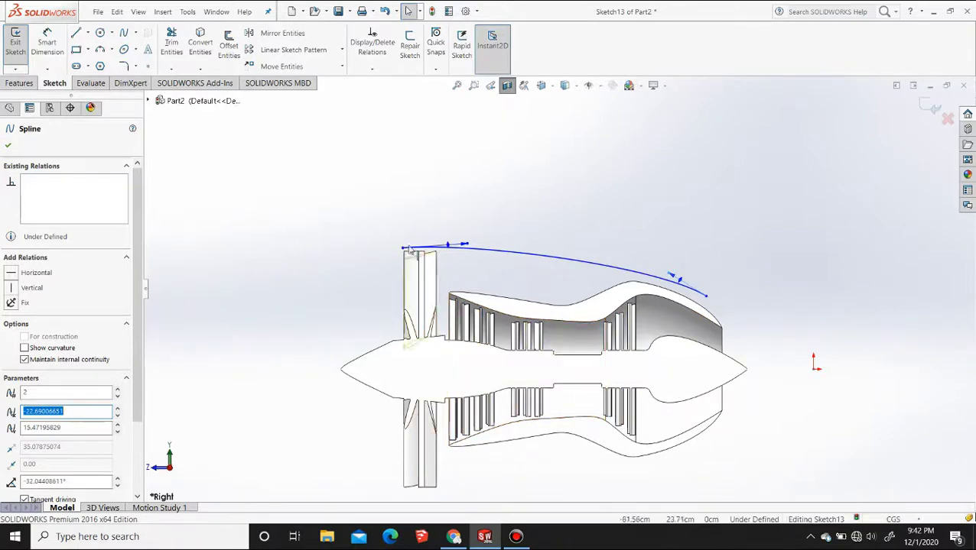
# Draw a second two-point spline joining the first cowling spline's front and rear endpoints
pyautogui.click(100, 49)
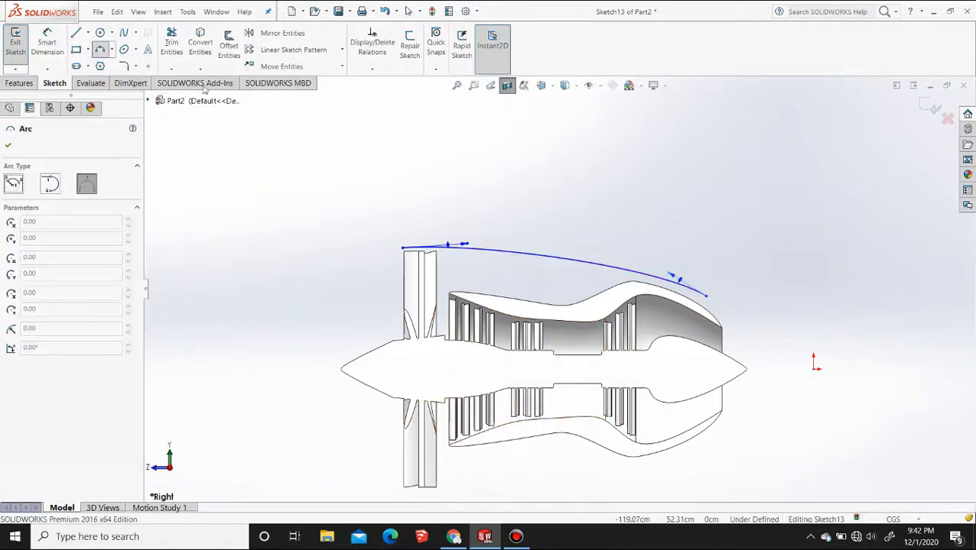
pyautogui.click(125, 33)
pyautogui.click(402, 247)
pyautogui.click(706, 296)
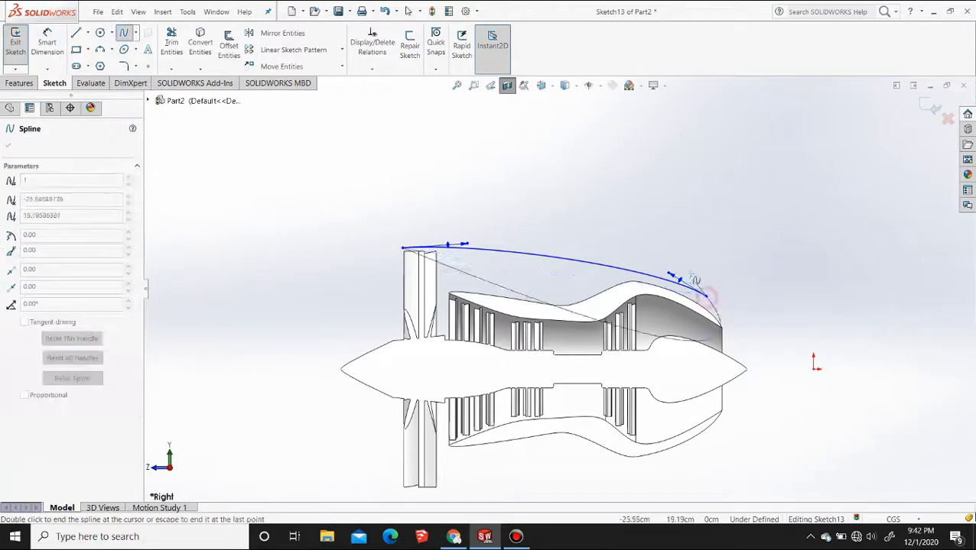
pyautogui.press('Escape')
pyautogui.scroll(-3, 654, 256)
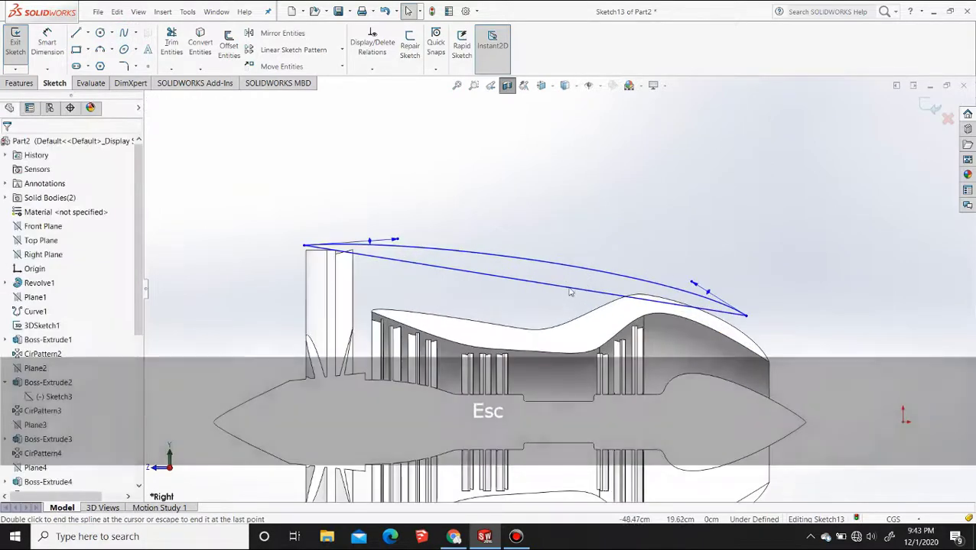
# Bow the second spline outward at both ends with its tangent handles so it forms a thin closed cowling profile with the first
pyautogui.click(573, 291)
pyautogui.moveTo(572, 289); pyautogui.dragTo(682, 261)
pyautogui.moveTo(497, 249); pyautogui.dragTo(329, 233)
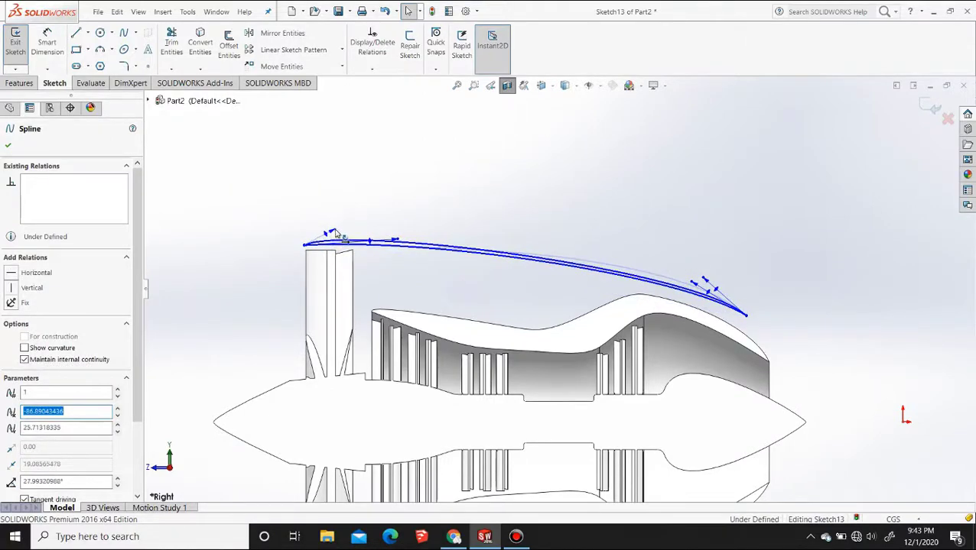
pyautogui.scroll(5, 539, 304)
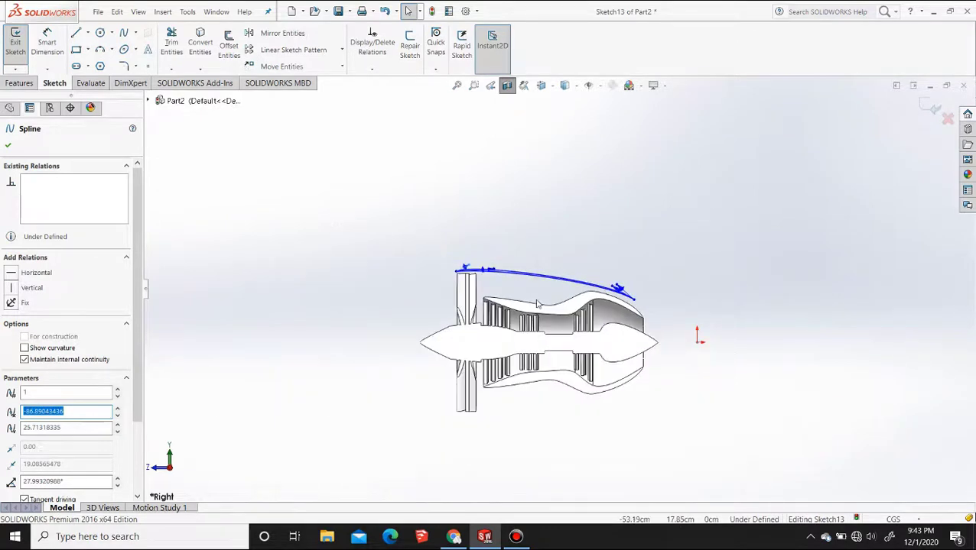
pyautogui.scroll(-2, 537, 304)
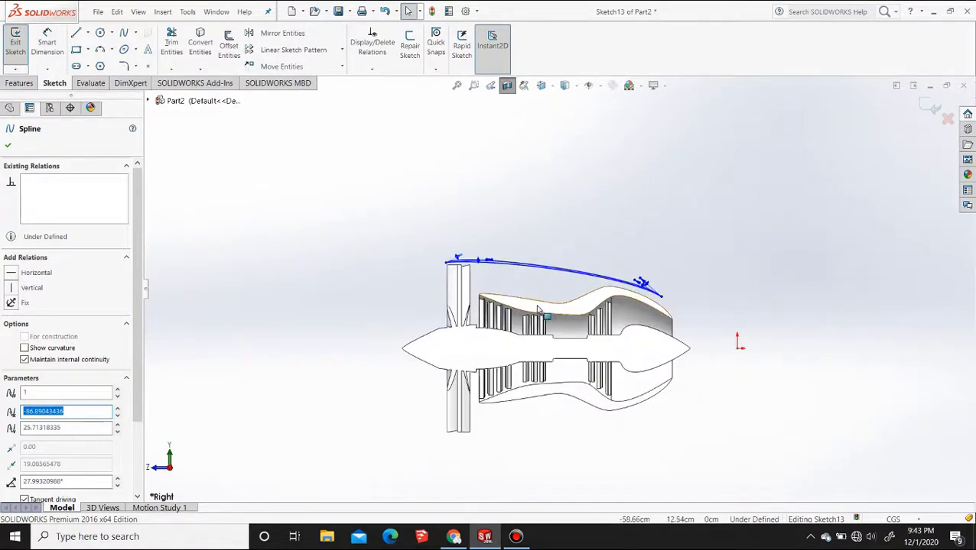
# Show Sketch1 of the shaft revolve and revolve the cowling profile 360° about that sketch's centre line
pyautogui.click(20, 82)
pyautogui.click(57, 46)
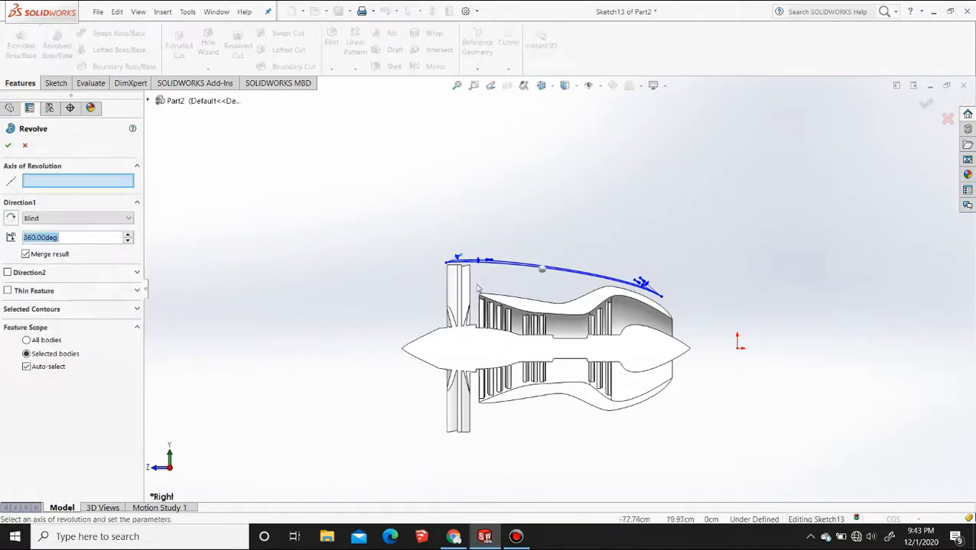
pyautogui.click(149, 102)
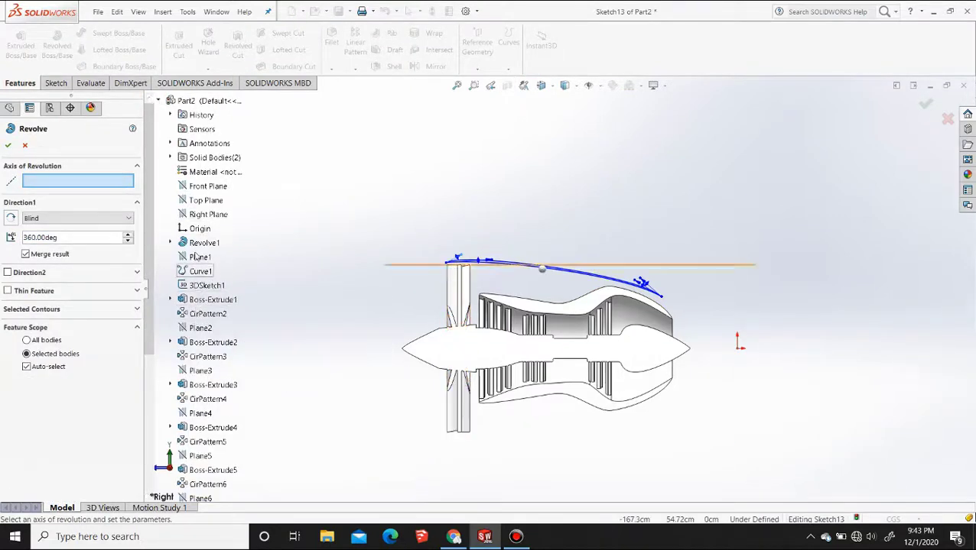
pyautogui.click(169, 242)
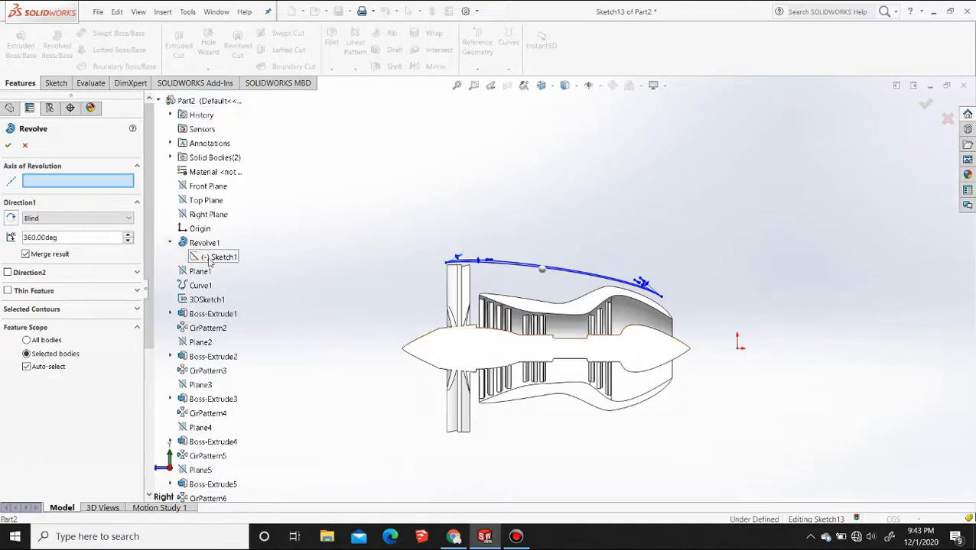
pyautogui.rightClick(209, 258)
pyautogui.click(229, 278)
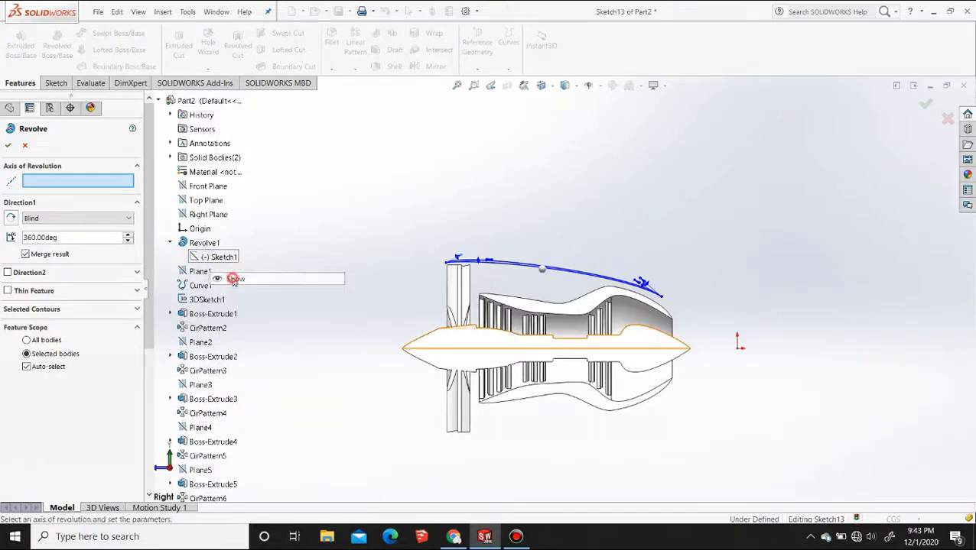
pyautogui.click(449, 349)
pyautogui.rightClick(446, 350)
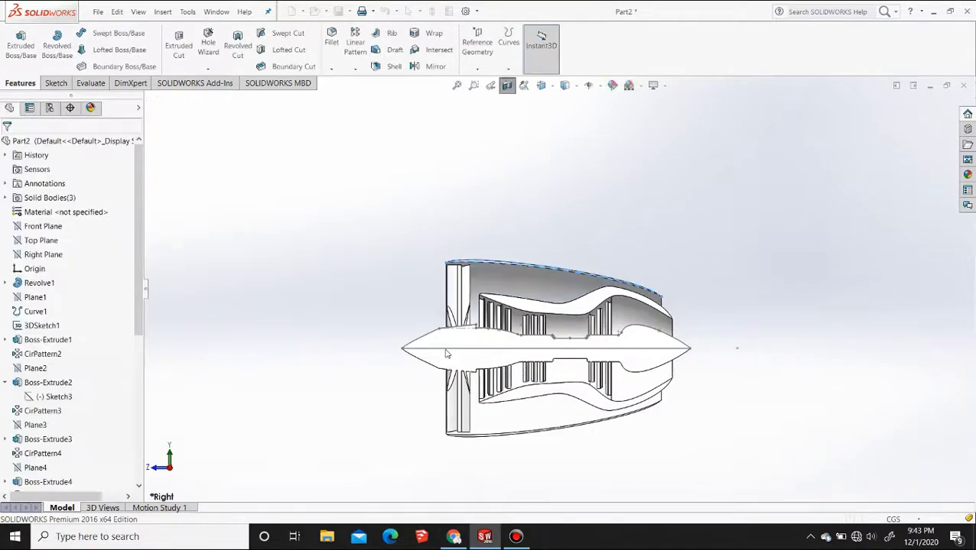
pyautogui.click(666, 350)
# Try the Plain White and Backdrop - Grey with Overhead Light scenes on the sectioned engine, ending with the Rooftop scene
pyautogui.moveTo(704, 403); pyautogui.dragTo(612, 382, button='middle')
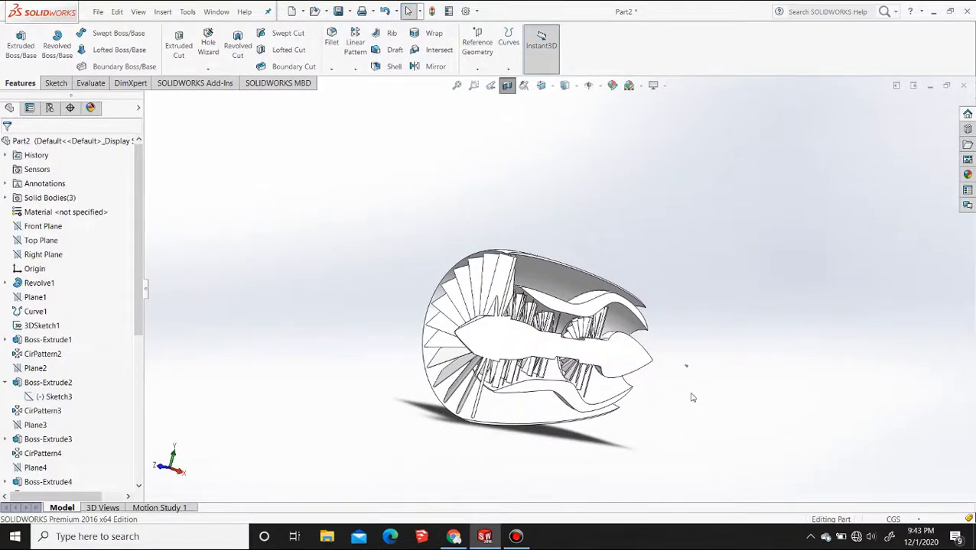
pyautogui.press('F2')
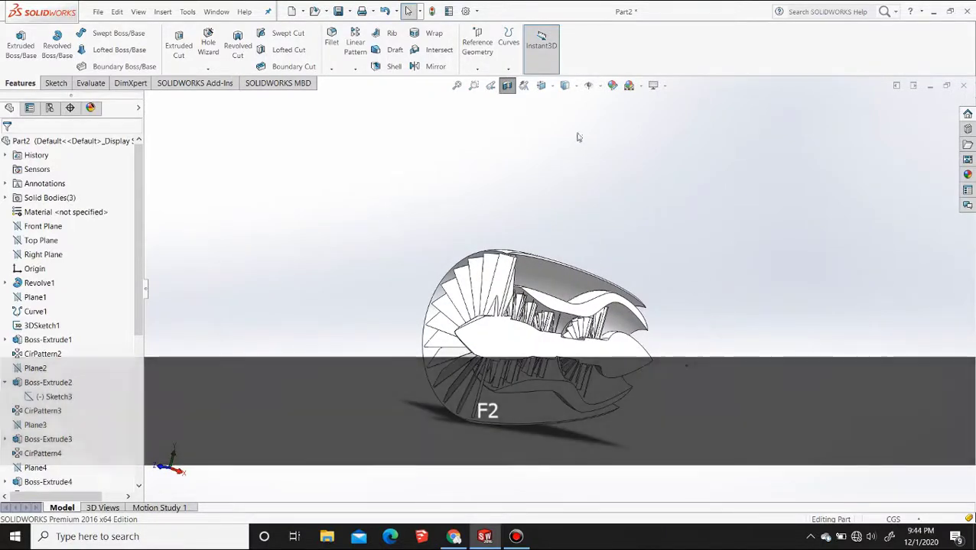
pyautogui.click(636, 84)
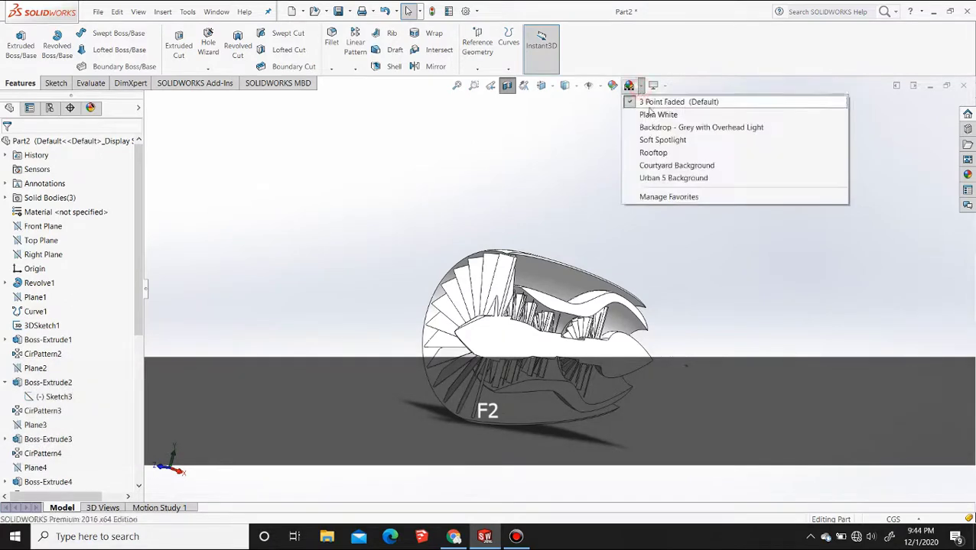
pyautogui.click(652, 115)
pyautogui.click(641, 86)
pyautogui.click(662, 129)
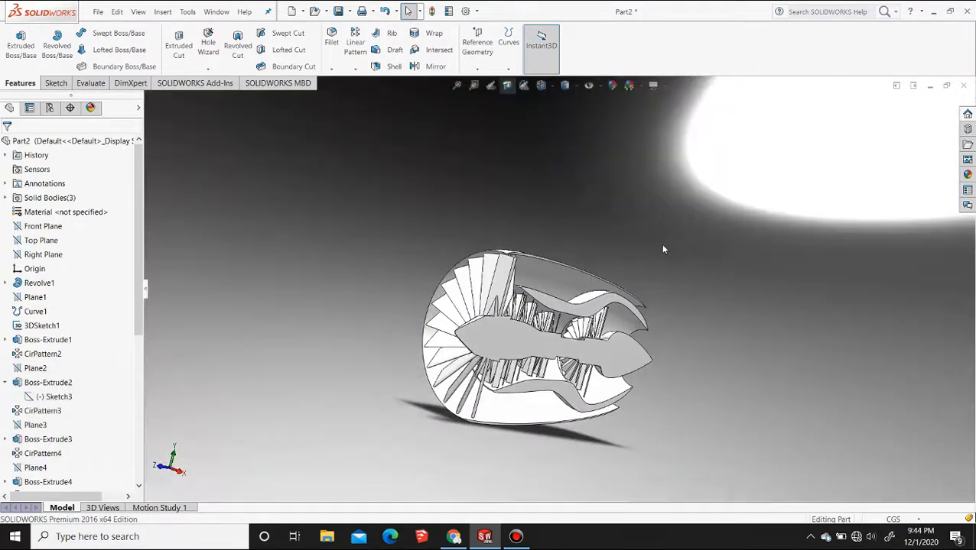
pyautogui.click(628, 85)
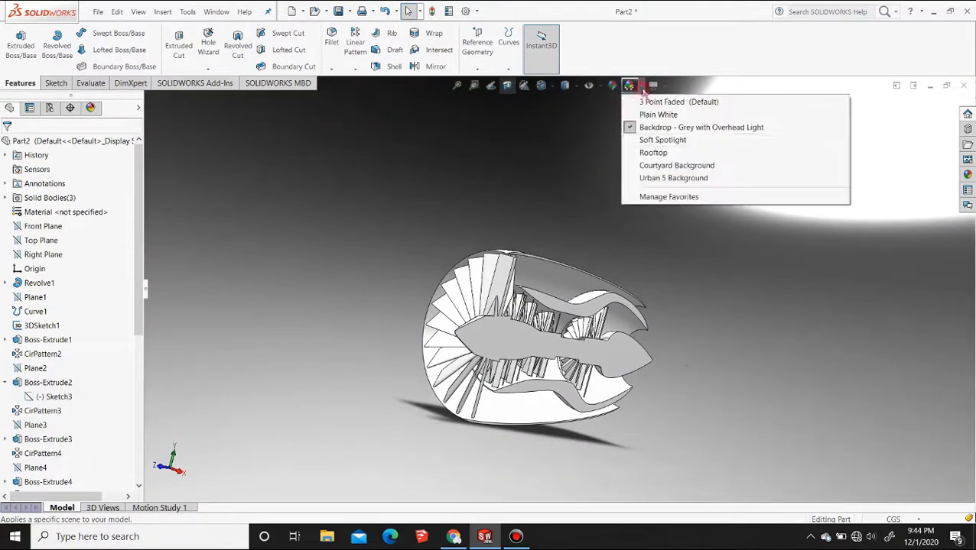
pyautogui.click(659, 156)
# Examine the sectioned cowling and casing up close, and turn off the section view to show the whole engine
pyautogui.moveTo(647, 312); pyautogui.dragTo(546, 267, button='middle')
pyautogui.scroll(-5, 531, 299)
pyautogui.moveTo(532, 303)
pyautogui.mouseDown(button='middle')
pyautogui.moveTo(615, 297)
pyautogui.moveTo(537, 292)
pyautogui.mouseUp(button='middle')
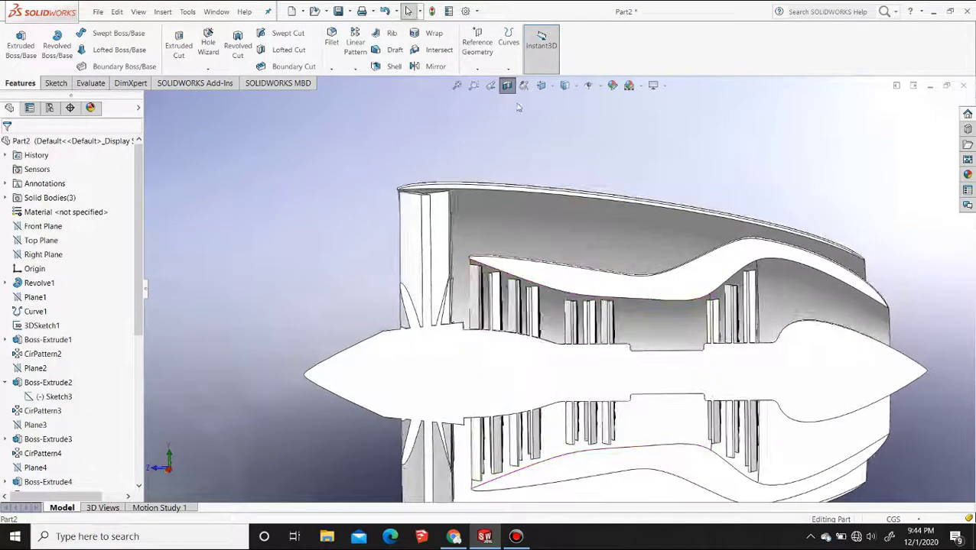
pyautogui.click(507, 85)
pyautogui.moveTo(528, 255); pyautogui.dragTo(490, 264, button='middle')
pyautogui.press('F1')
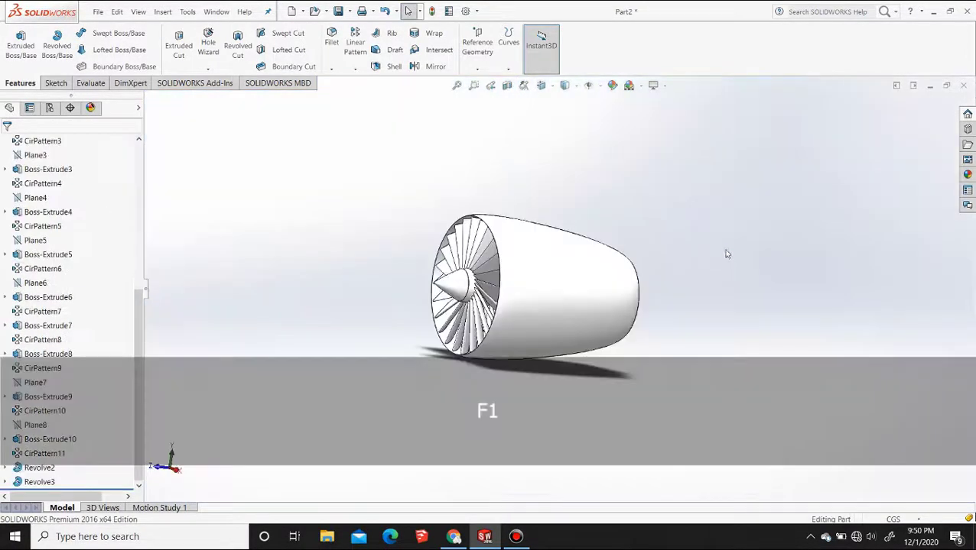
# Put the black spray paint appearance from the sprayed paints on the whole part and recolour it with the standard medium grey swatch
pyautogui.click(967, 175)
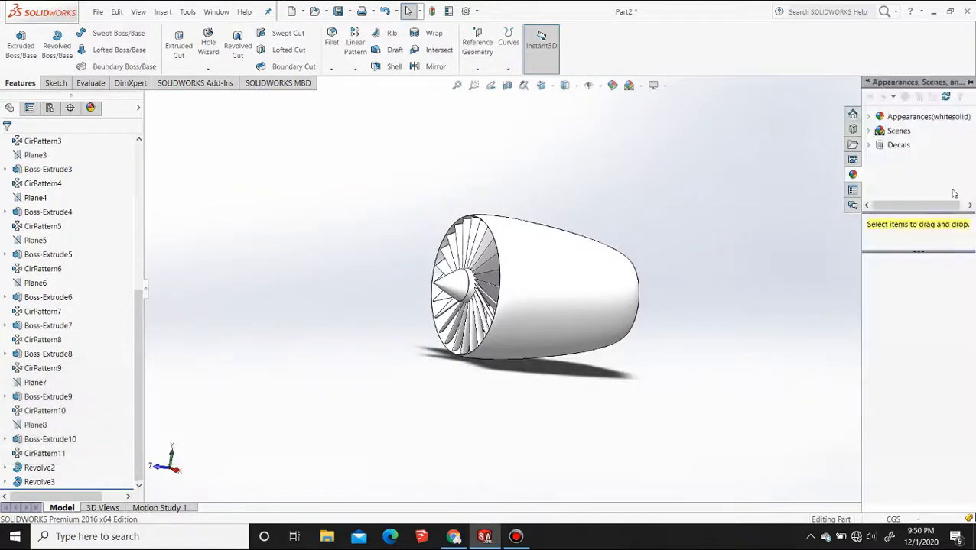
pyautogui.click(870, 118)
pyautogui.click(910, 159)
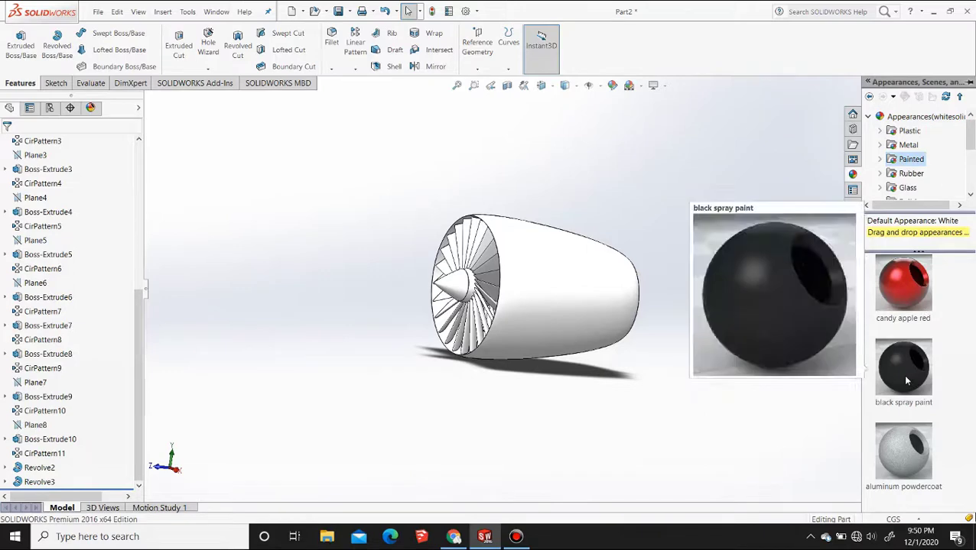
pyautogui.keyDown('alt'); pyautogui.moveTo(906, 380); pyautogui.dragTo(570, 317); pyautogui.keyUp('alt')
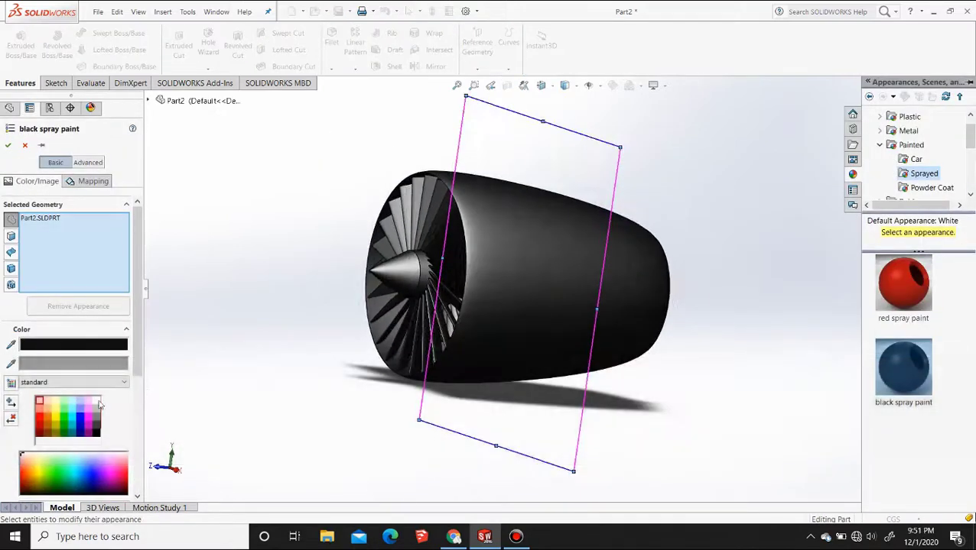
pyautogui.click(95, 402)
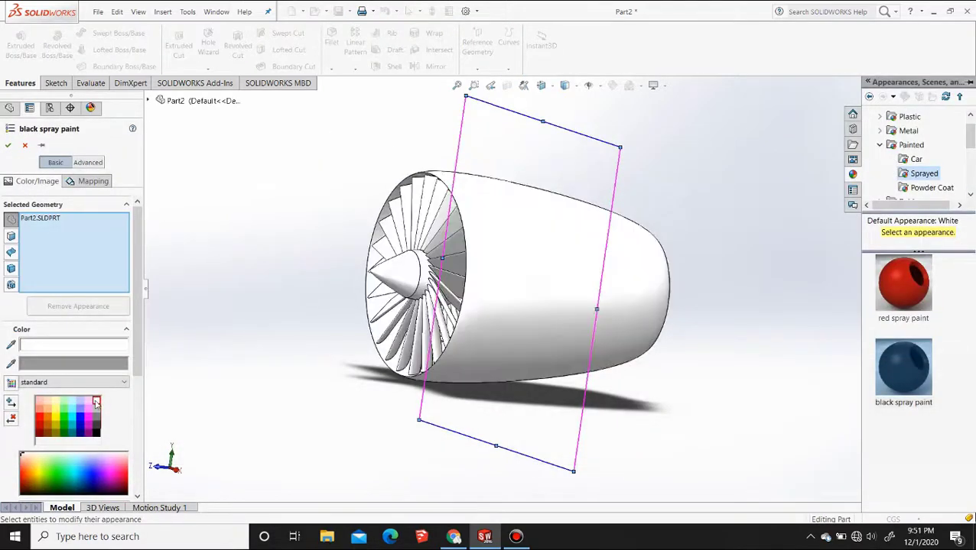
pyautogui.click(97, 421)
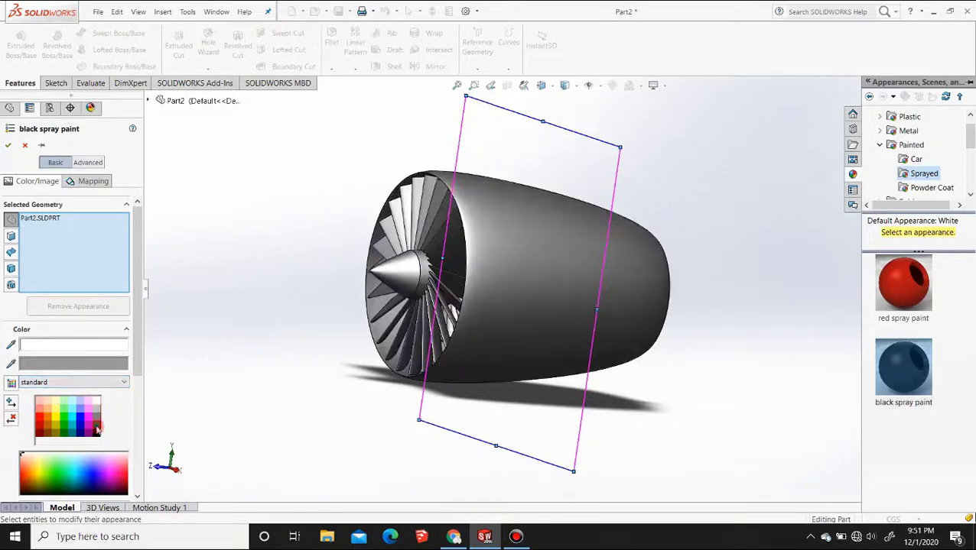
pyautogui.moveTo(389, 273)
pyautogui.mouseDown(button='middle')
pyautogui.moveTo(470, 283)
pyautogui.moveTo(393, 280)
pyautogui.moveTo(398, 269)
pyautogui.mouseUp(button='middle')
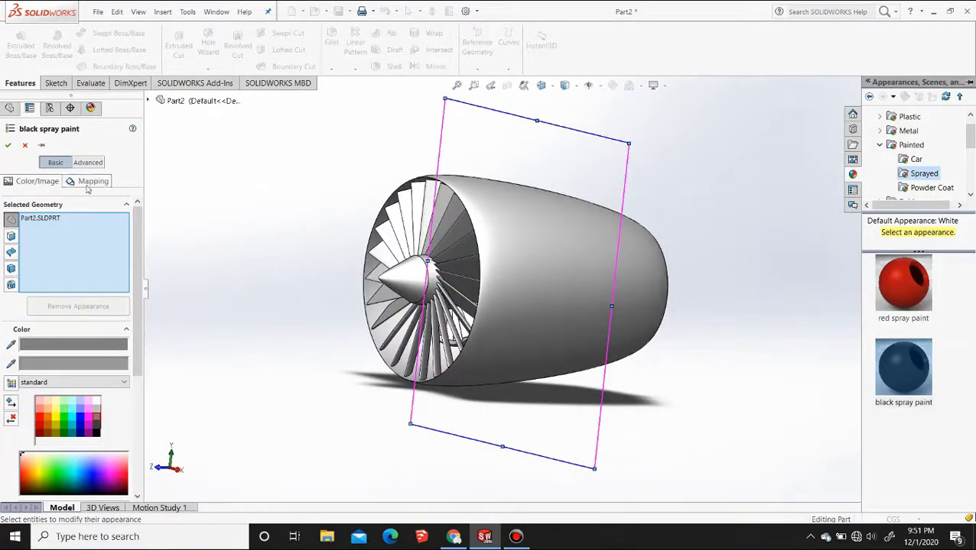
# Replace the whole-part selection with the cowling feature Revolve3 and the fan blade pattern CirPattern2, and accept the grey paint
pyautogui.rightClick(49, 238)
pyautogui.click(57, 243)
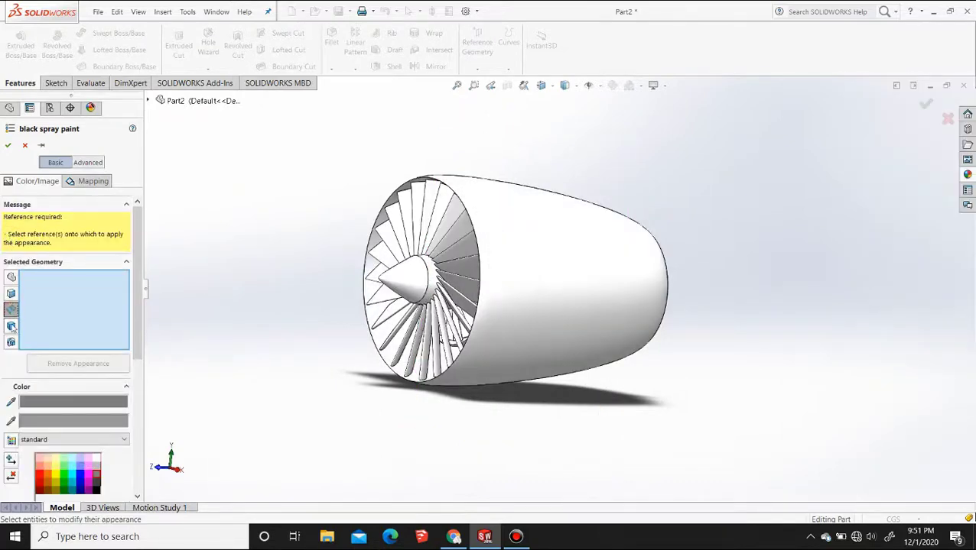
pyautogui.click(566, 252)
pyautogui.moveTo(455, 246)
pyautogui.mouseDown(button='middle')
pyautogui.moveTo(513, 246)
pyautogui.moveTo(320, 254)
pyautogui.moveTo(458, 249)
pyautogui.moveTo(490, 237)
pyautogui.moveTo(588, 279)
pyautogui.mouseUp(button='middle')
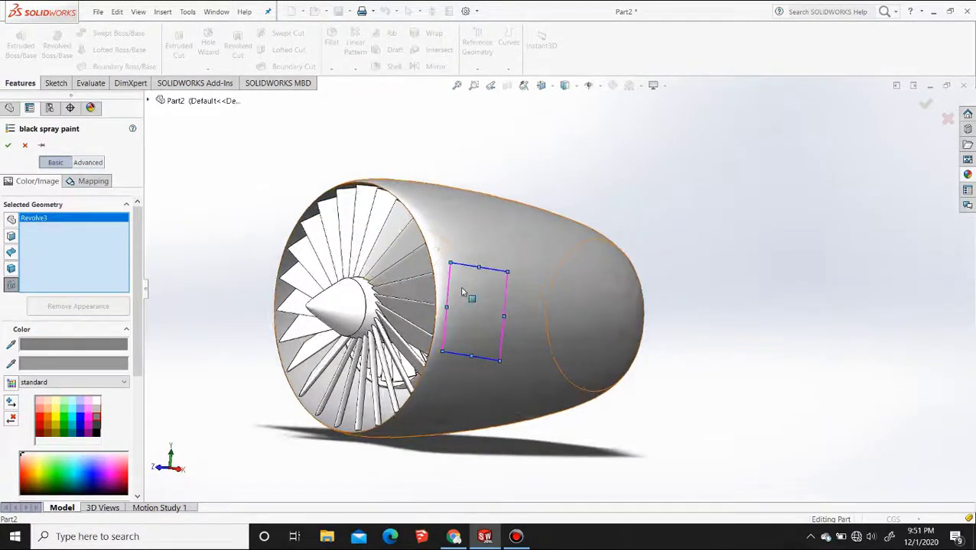
pyautogui.click(388, 257)
pyautogui.moveTo(388, 257); pyautogui.dragTo(314, 262, button='middle')
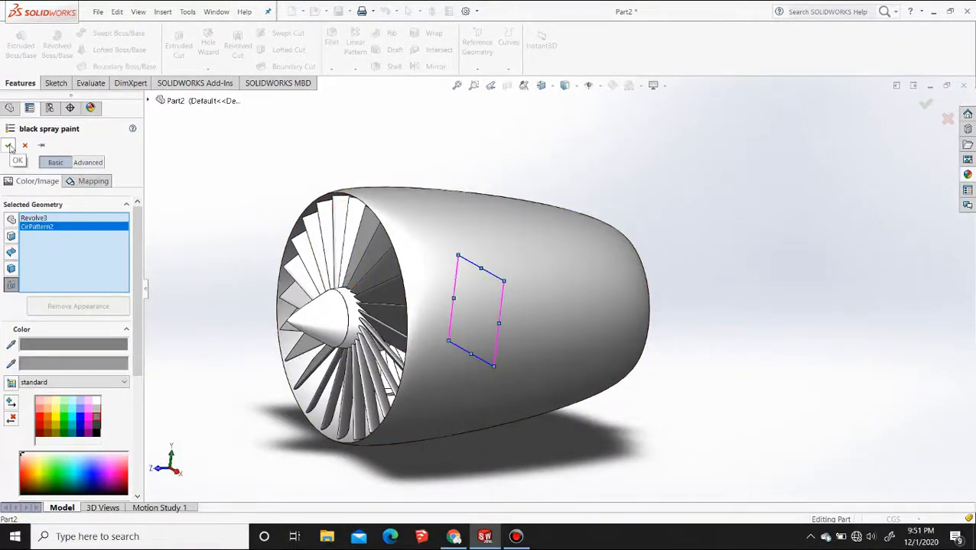
pyautogui.click(8, 145)
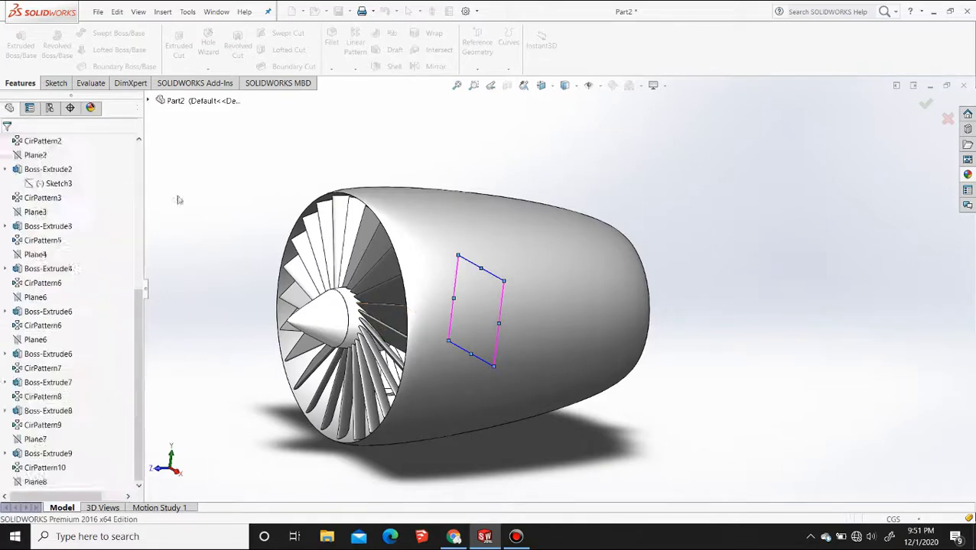
# Apply black spray paint to the inner casing feature Revolve2 in place of the whole part
pyautogui.moveTo(566, 300); pyautogui.dragTo(486, 303, button='middle')
pyautogui.click(968, 176)
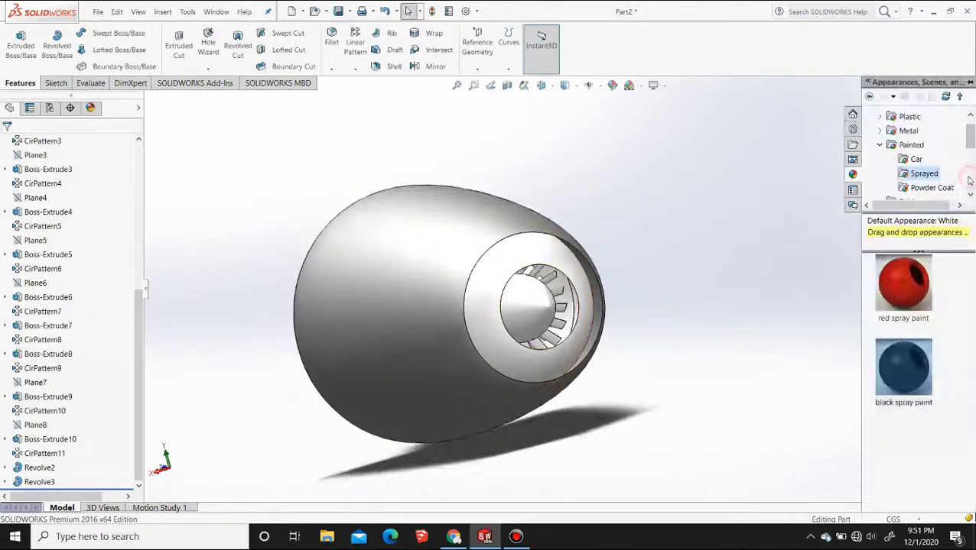
pyautogui.moveTo(910, 377)
pyautogui.moveTo(911, 377)
pyautogui.keyDown('alt'); pyautogui.mouseDown()
pyautogui.moveTo(470, 279)
pyautogui.moveTo(496, 276)
pyautogui.moveTo(497, 287)
pyautogui.mouseUp(); pyautogui.keyUp('alt')
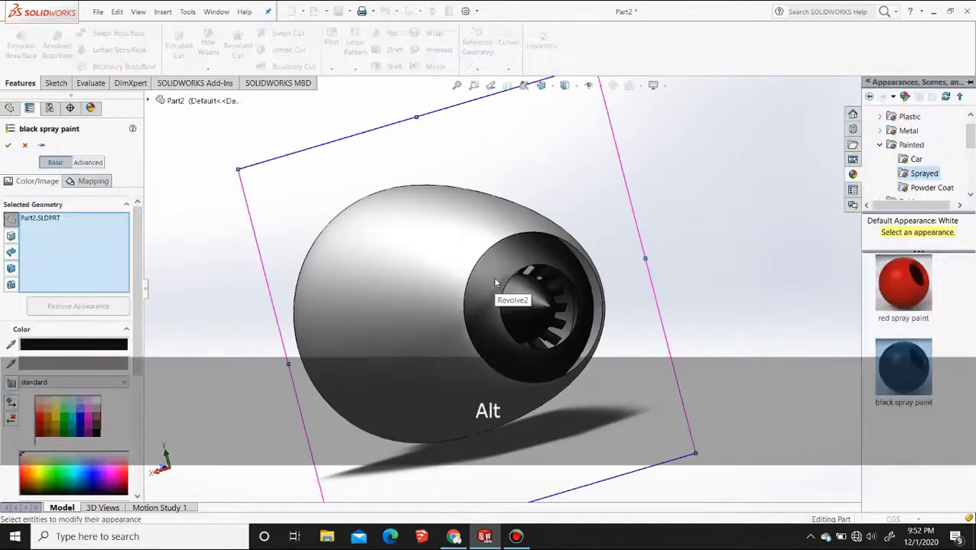
pyautogui.rightClick(64, 240)
pyautogui.click(70, 246)
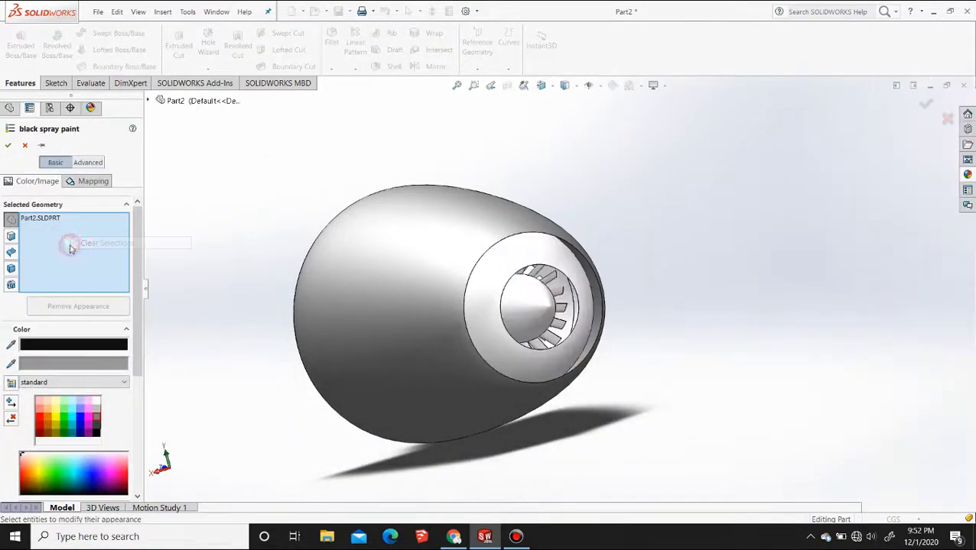
pyautogui.click(12, 343)
pyautogui.click(526, 260)
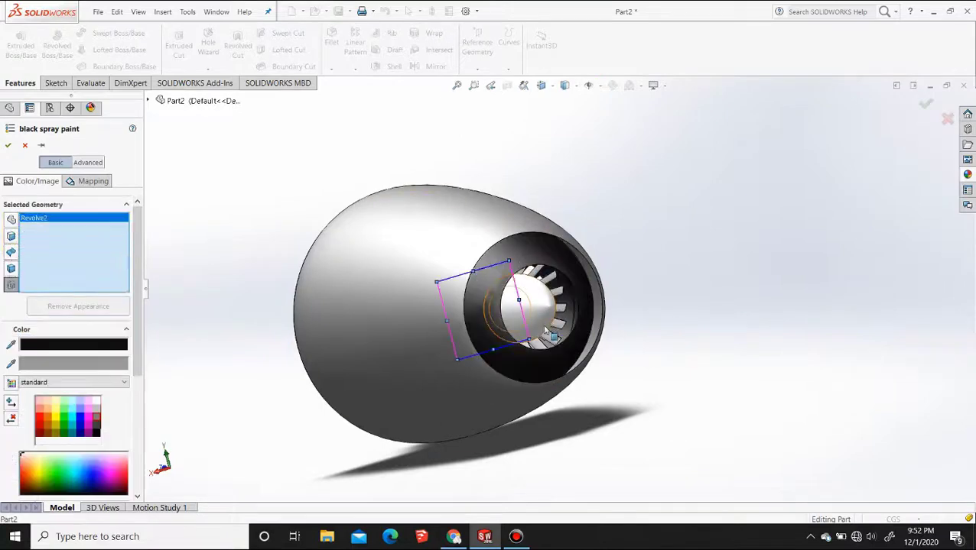
# Add the central shaft and nose cone feature Revolve1 to the black spray paint selection and accept the appearance
pyautogui.click(541, 305)
pyautogui.click(541, 307)
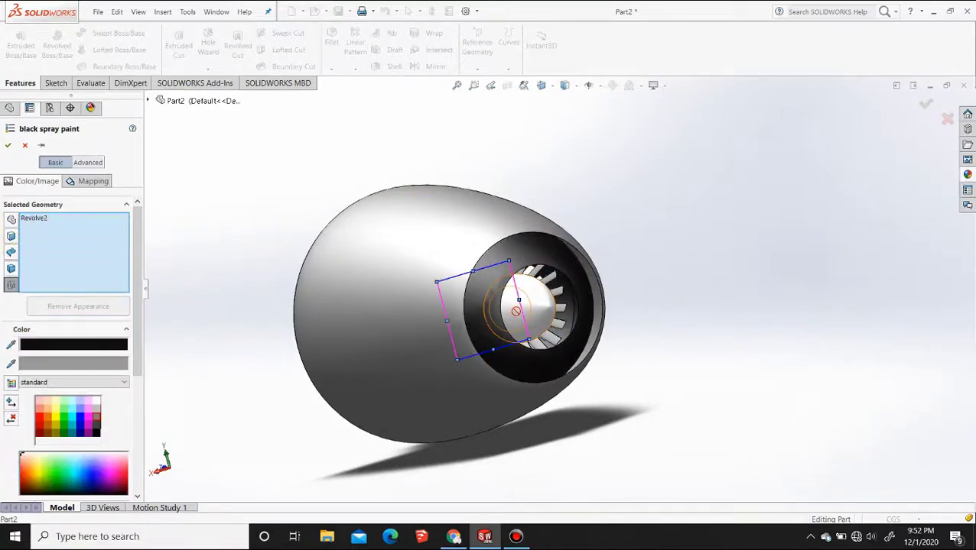
pyautogui.click(558, 296)
pyautogui.click(558, 297)
pyautogui.moveTo(290, 285); pyautogui.dragTo(379, 274, button='middle')
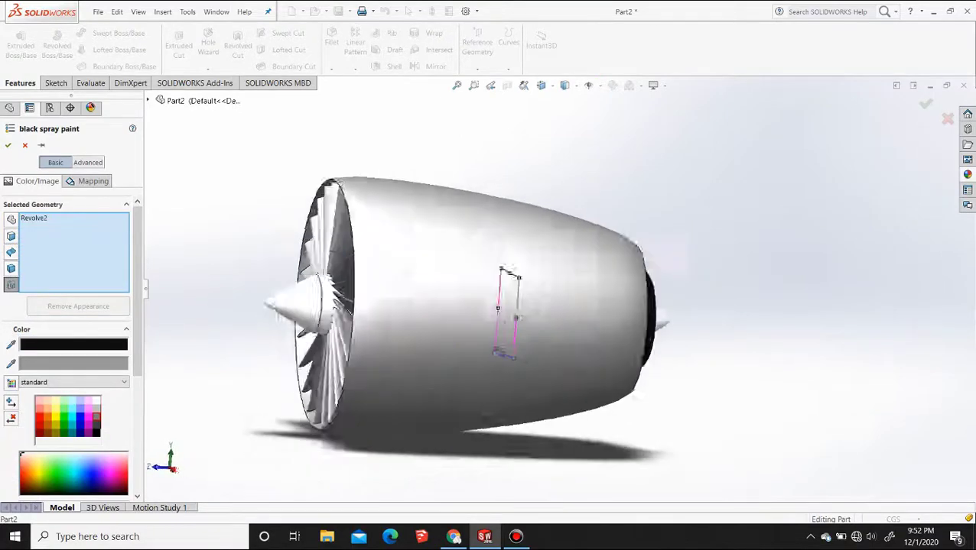
pyautogui.moveTo(517, 317); pyautogui.dragTo(337, 301, button='middle')
pyautogui.click(542, 301)
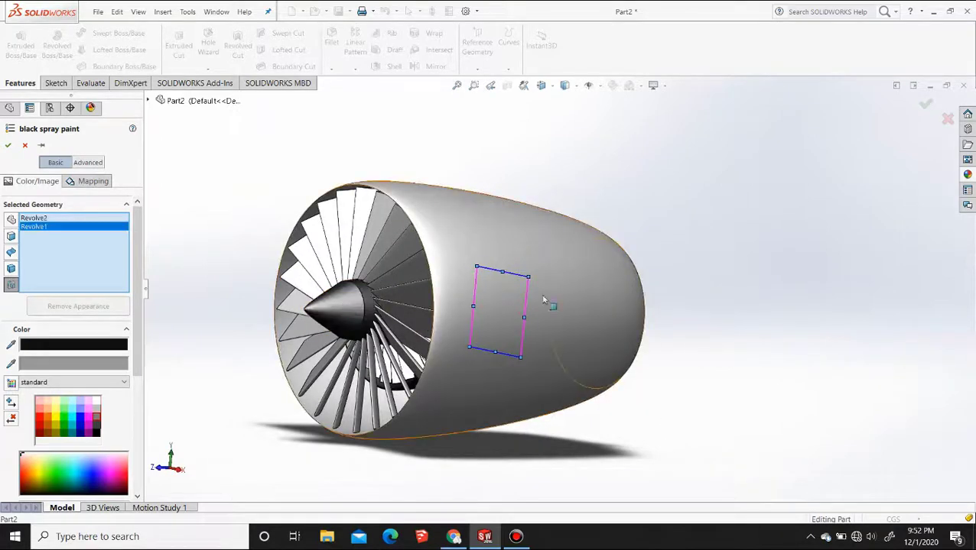
pyautogui.moveTo(543, 299); pyautogui.dragTo(434, 272, button='middle')
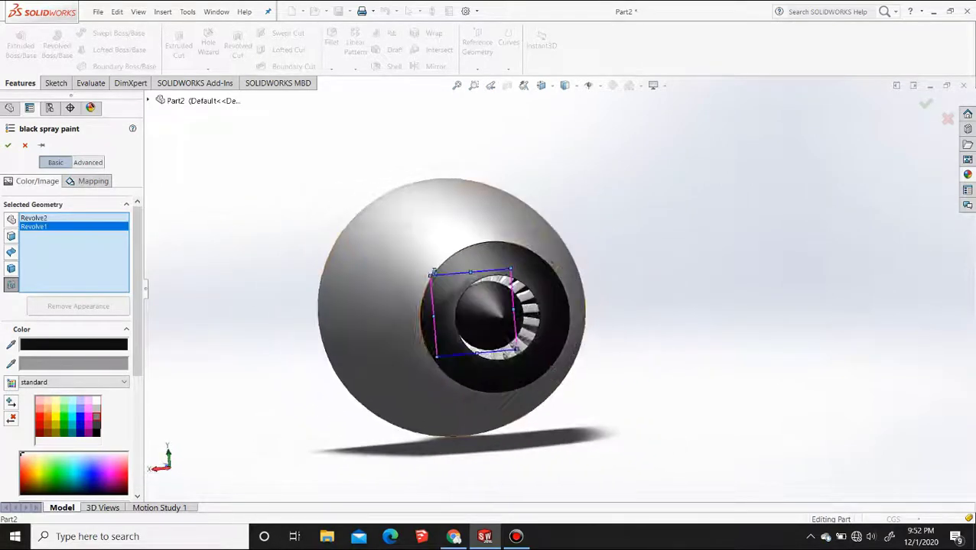
pyautogui.click(9, 146)
# Inspect the painted interior in a section view on the Right Plane, and turn the section view off
pyautogui.moveTo(373, 259); pyautogui.dragTo(439, 319, button='middle')
pyautogui.click(507, 85)
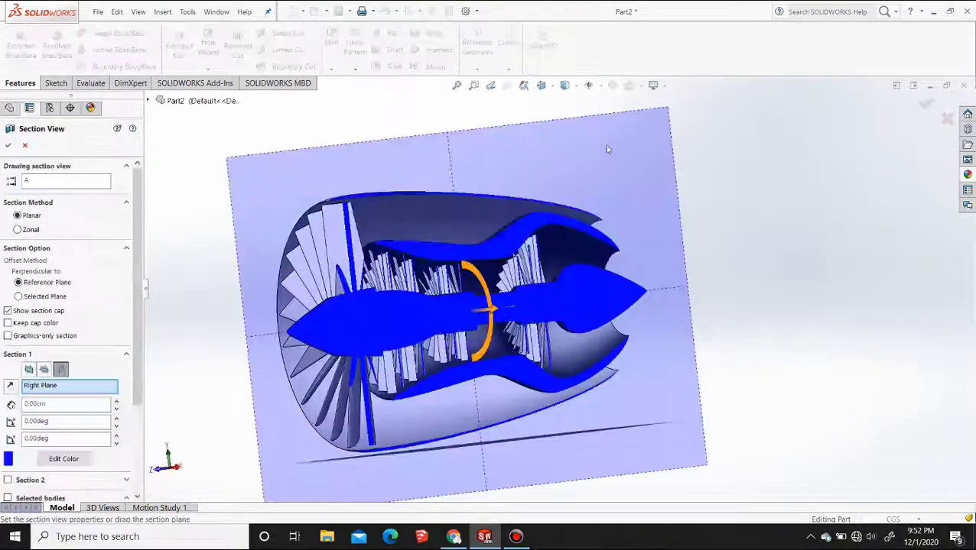
pyautogui.click(918, 105)
pyautogui.moveTo(449, 286); pyautogui.dragTo(466, 227, button='middle')
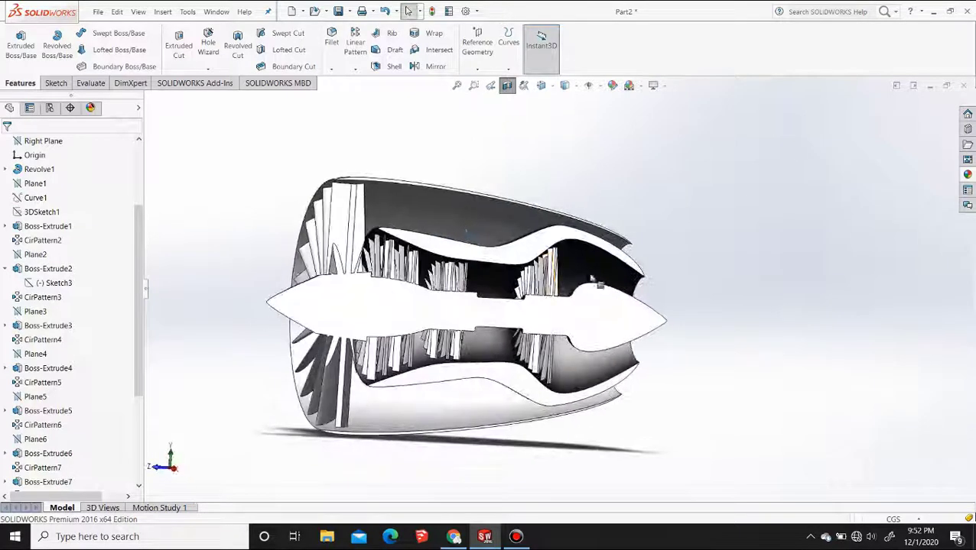
pyautogui.click(966, 175)
pyautogui.keyDown('alt'); pyautogui.moveTo(909, 288); pyautogui.dragTo(537, 286); pyautogui.keyUp('alt')
pyautogui.click(506, 86)
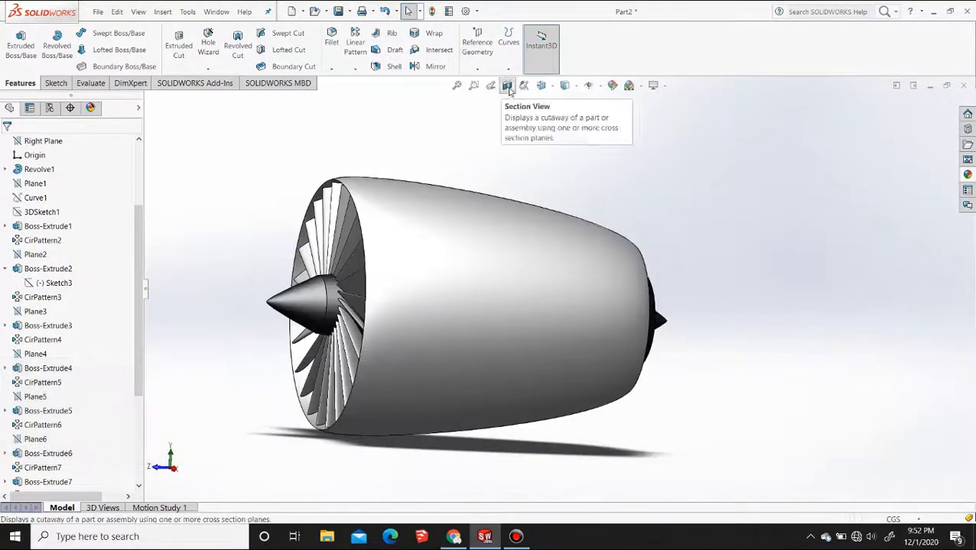
# Put the red spray paint appearance on the whole part and clear the whole-part selection to allow picking features
pyautogui.moveTo(454, 295); pyautogui.dragTo(514, 310, button='middle')
pyautogui.click(967, 174)
pyautogui.keyDown('alt'); pyautogui.moveTo(892, 277); pyautogui.dragTo(549, 288); pyautogui.keyUp('alt')
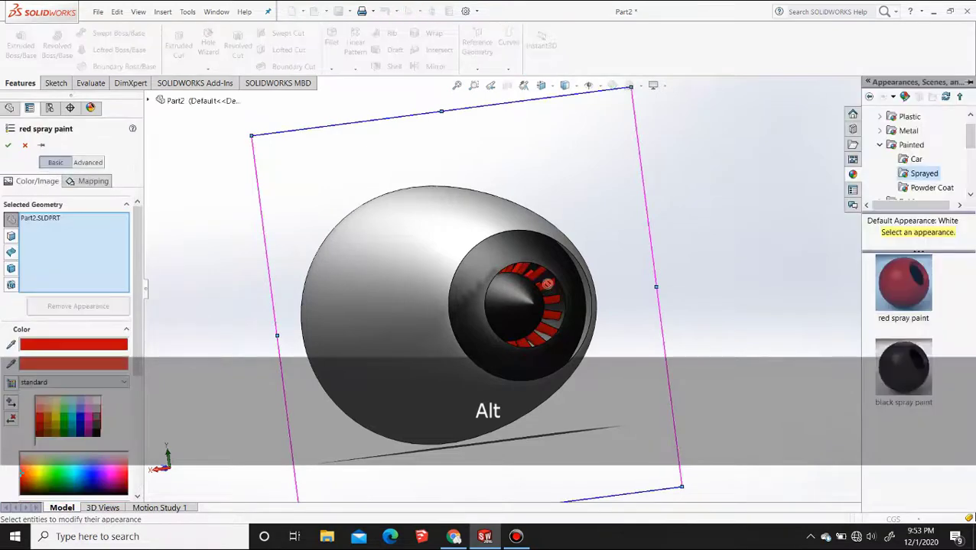
pyautogui.moveTo(550, 291)
pyautogui.mouseDown(button='middle')
pyautogui.moveTo(488, 290)
pyautogui.moveTo(606, 290)
pyautogui.mouseUp(button='middle')
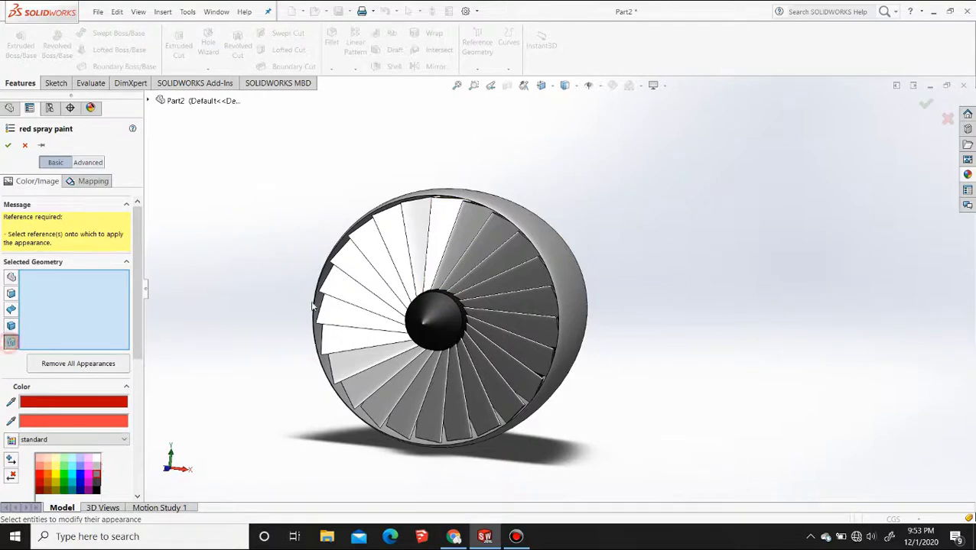
# Select the original fan blade Boss-Extrude1, recolour it with the standard light grey swatch, and accept the paint
pyautogui.click(448, 220)
pyautogui.scroll(-3, 68, 392)
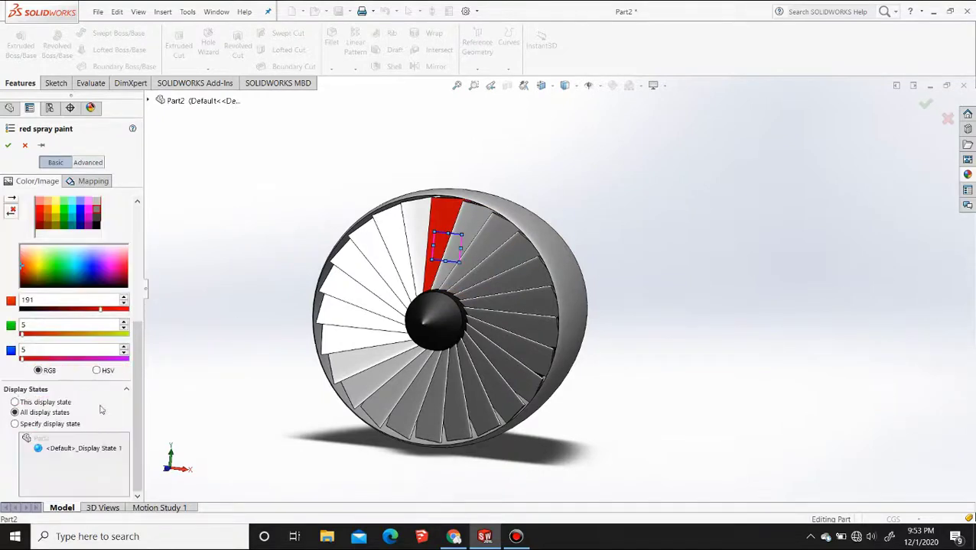
pyautogui.scroll(3, 109, 359)
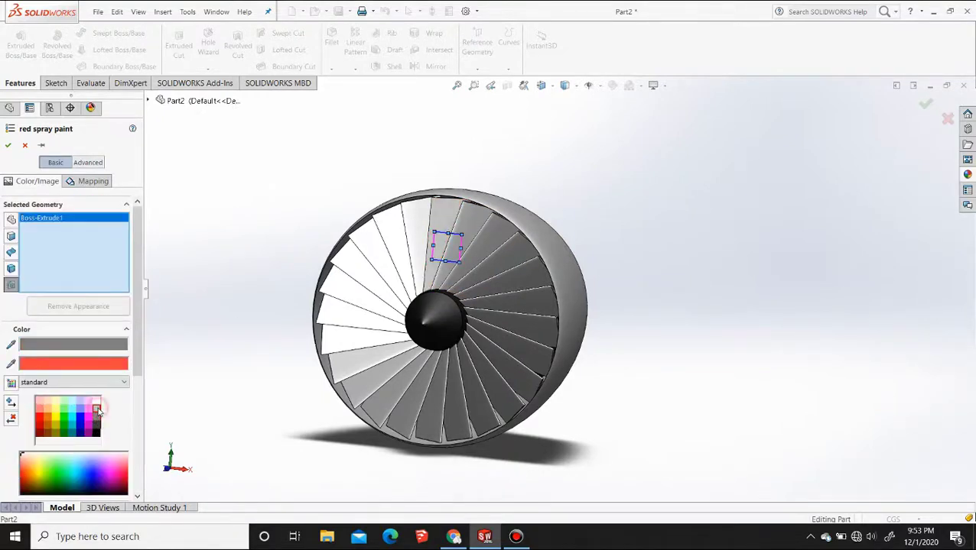
pyautogui.moveTo(675, 301); pyautogui.dragTo(396, 315, button='middle')
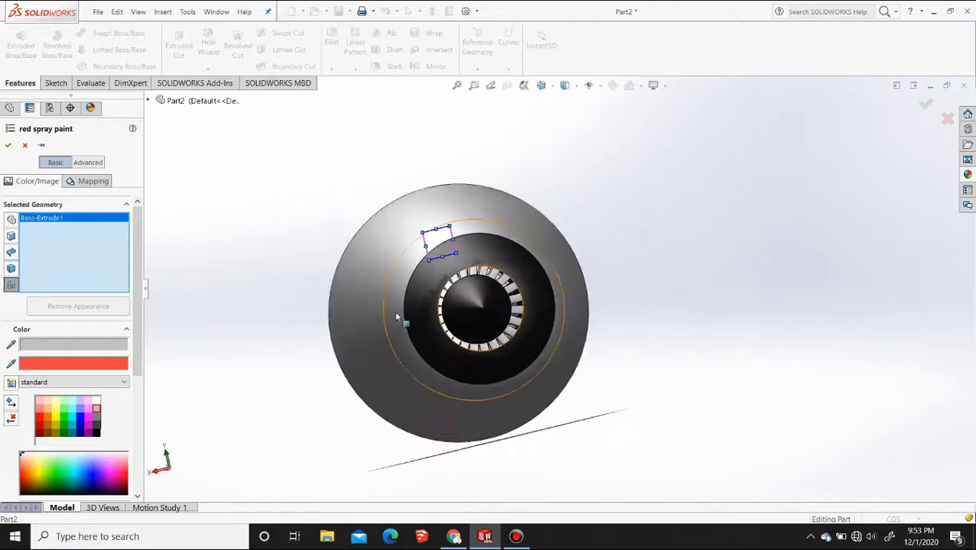
pyautogui.click(7, 146)
# Apply red spray paint to the rear turbine blade Boss-Extrude10 and its pattern CirPattern11 in place of the whole part
pyautogui.click(968, 175)
pyautogui.keyDown('alt'); pyautogui.moveTo(901, 283); pyautogui.dragTo(511, 293); pyautogui.keyUp('alt')
pyautogui.moveTo(512, 293); pyautogui.dragTo(489, 252, button='middle')
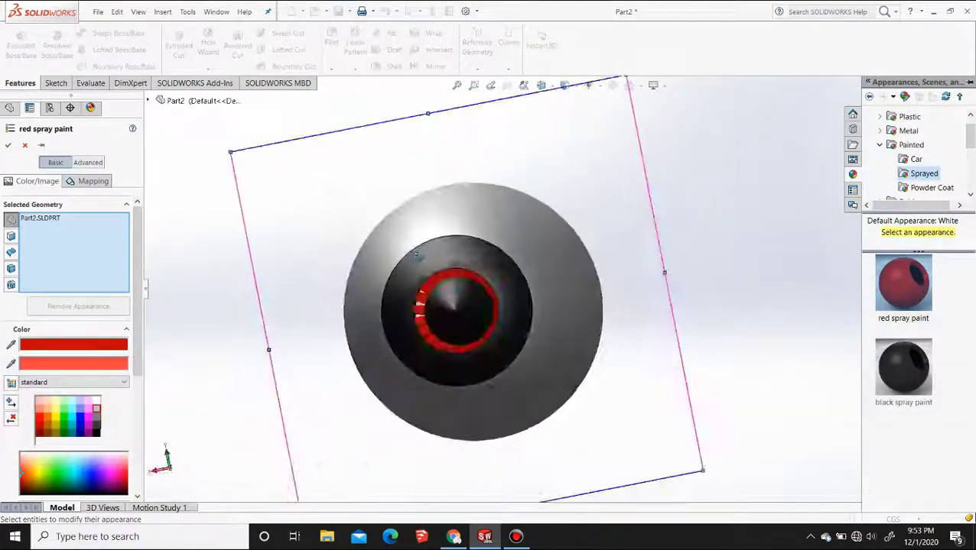
pyautogui.scroll(-5, 480, 301)
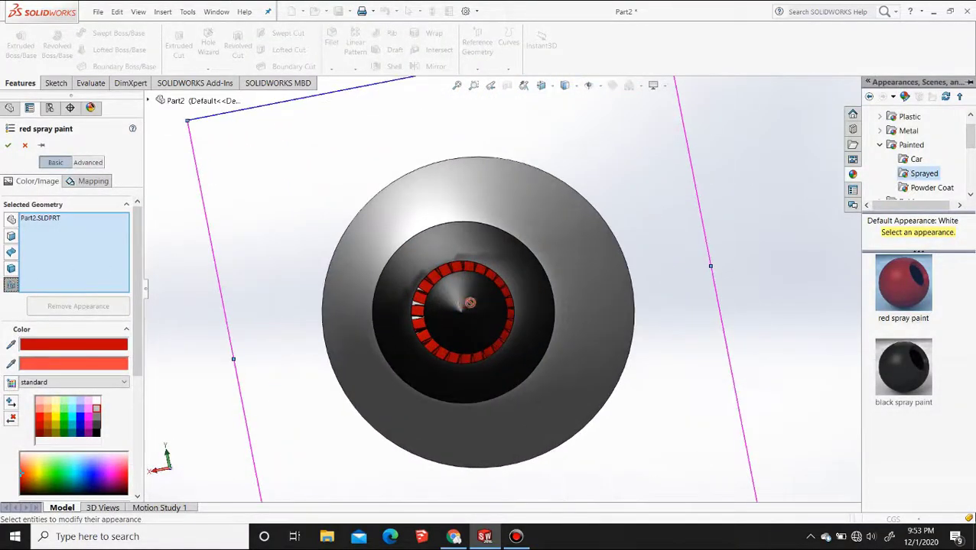
pyautogui.click(106, 251)
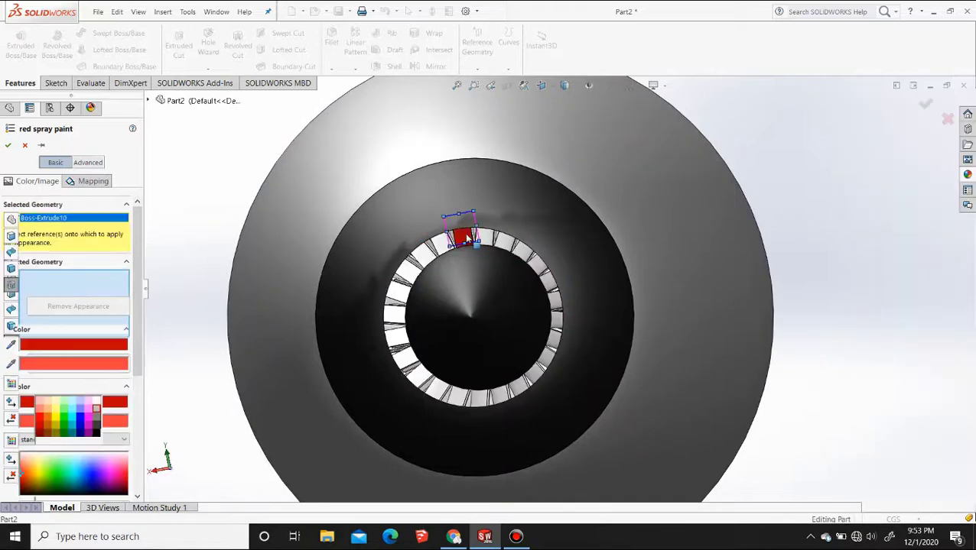
pyautogui.click(470, 237)
pyautogui.click(487, 243)
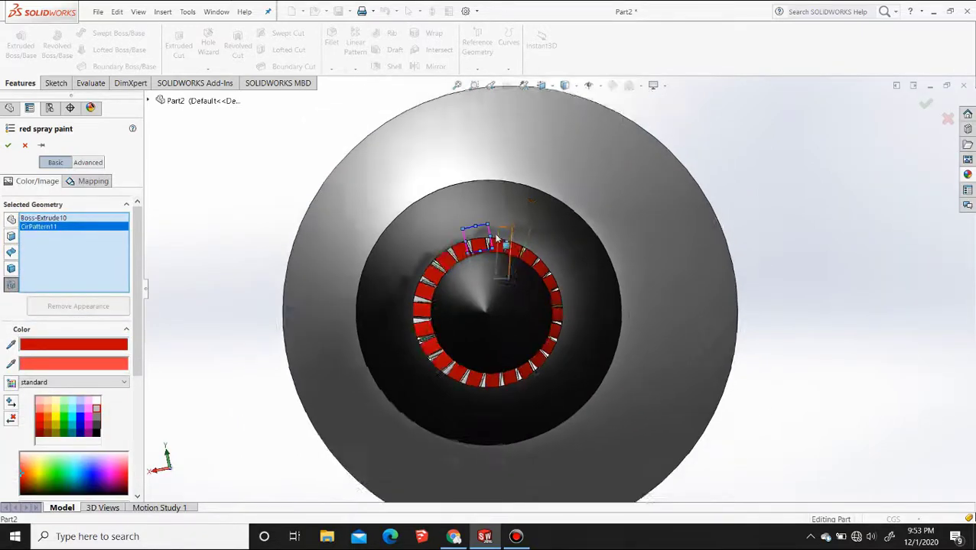
# Add the rear blade features CirPattern9, CirPattern10 and Boss-Extrude9 to the red spray paint selection
pyautogui.scroll(2, 518, 274)
pyautogui.scroll(-8, 528, 306)
pyautogui.click(533, 321)
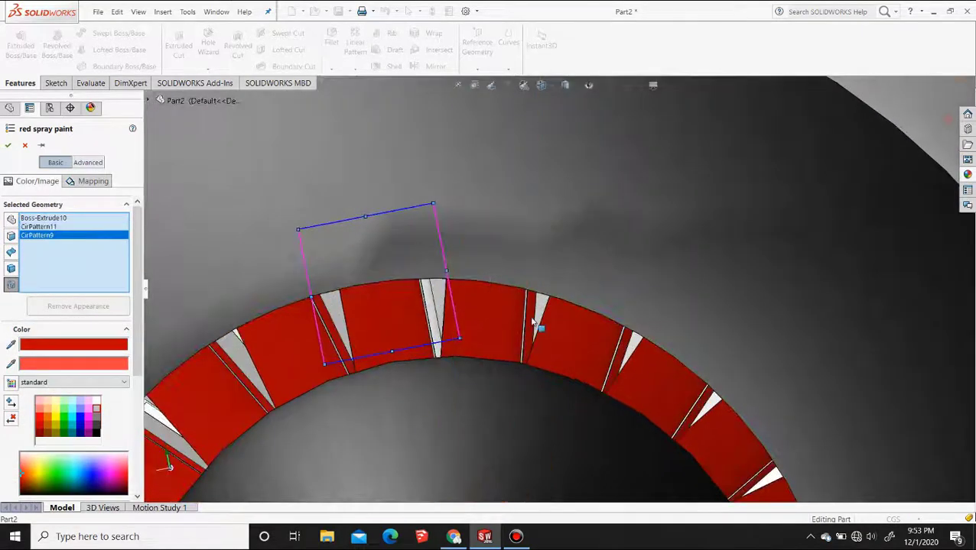
pyautogui.moveTo(399, 307); pyautogui.dragTo(474, 270, button='middle')
pyautogui.click(456, 229)
pyautogui.moveTo(336, 275); pyautogui.dragTo(317, 184, button='middle')
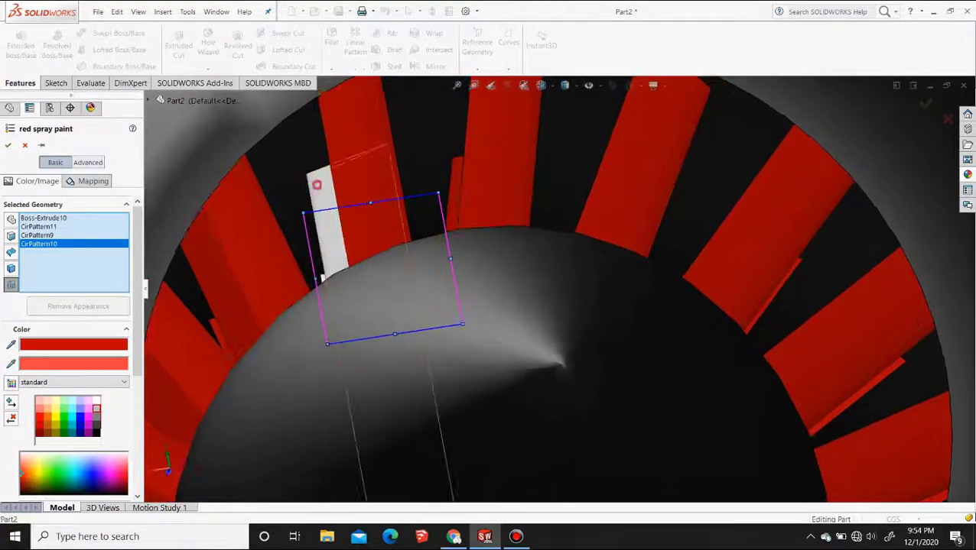
pyautogui.scroll(1, 417, 259)
pyautogui.moveTo(416, 259); pyautogui.dragTo(428, 282, button='middle')
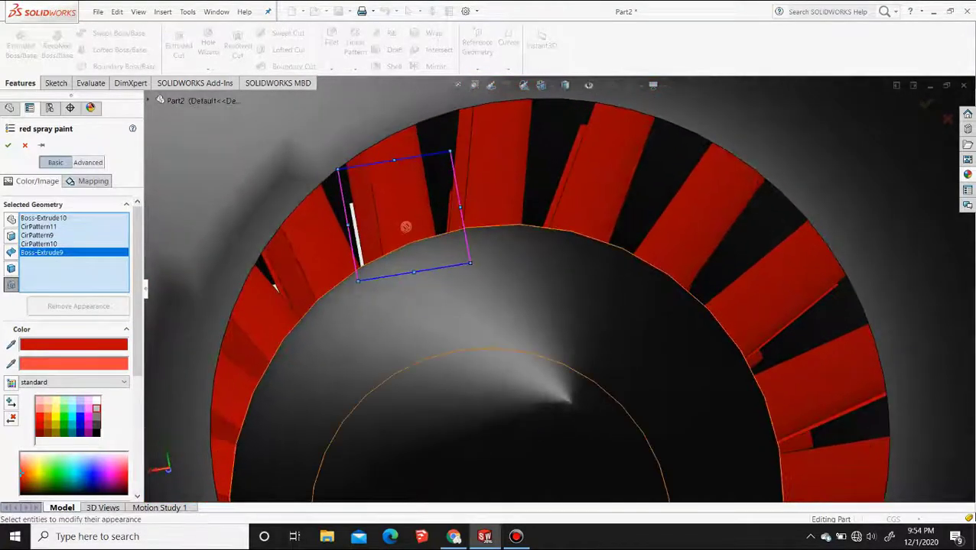
# Add the remaining unpainted rear blade Boss-Extrude8 to the selection and accept the red spray paint
pyautogui.moveTo(408, 227); pyautogui.dragTo(387, 239, button='middle')
pyautogui.scroll(5, 388, 238)
pyautogui.scroll(-10, 560, 267)
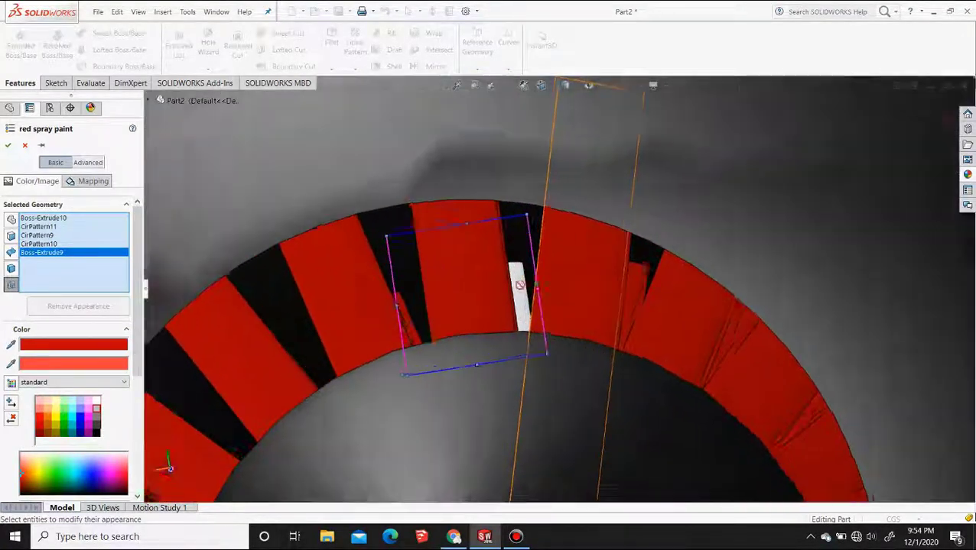
pyautogui.moveTo(559, 267); pyautogui.dragTo(524, 238, button='middle')
pyautogui.click(520, 222)
pyautogui.scroll(14, 497, 282)
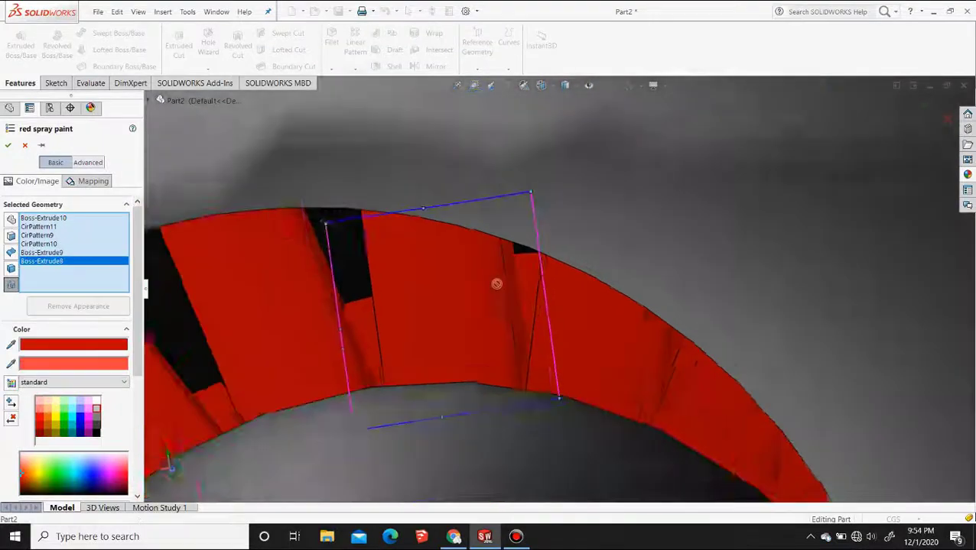
pyautogui.moveTo(505, 307); pyautogui.dragTo(344, 315, button='middle')
pyautogui.click(7, 145)
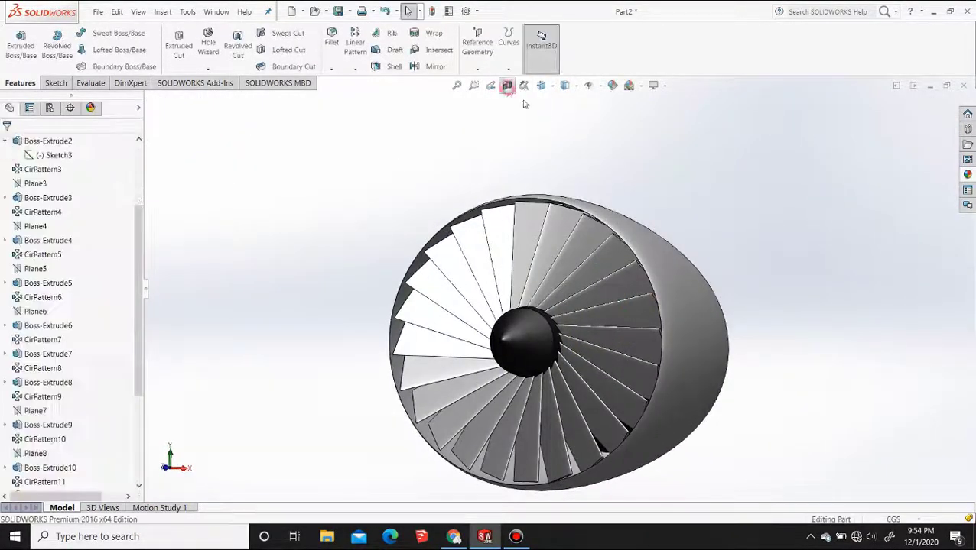
# Preview a section on the Right Plane to inspect the red rear blades, and close it without applying
pyautogui.click(507, 85)
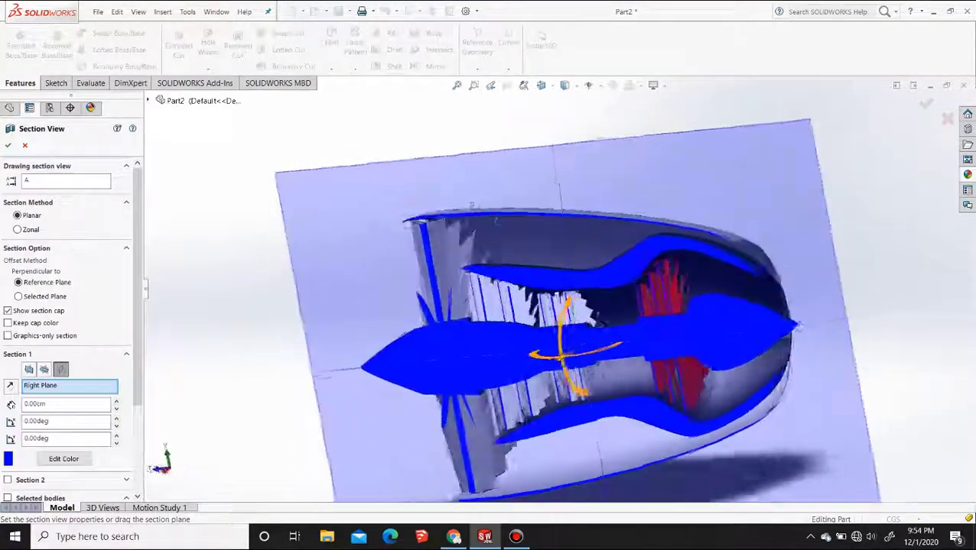
pyautogui.moveTo(472, 206); pyautogui.dragTo(495, 189, button='middle')
pyautogui.scroll(1, 496, 190)
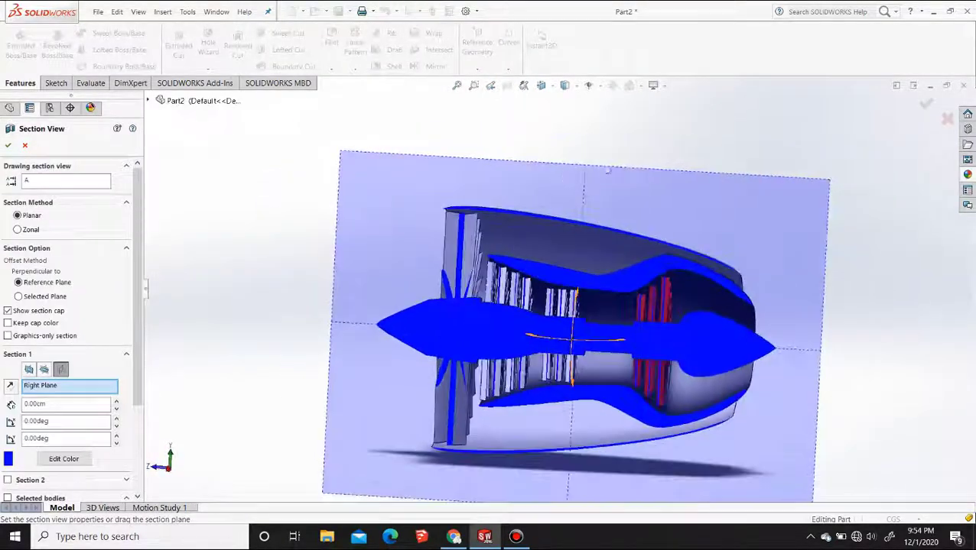
pyautogui.click(946, 119)
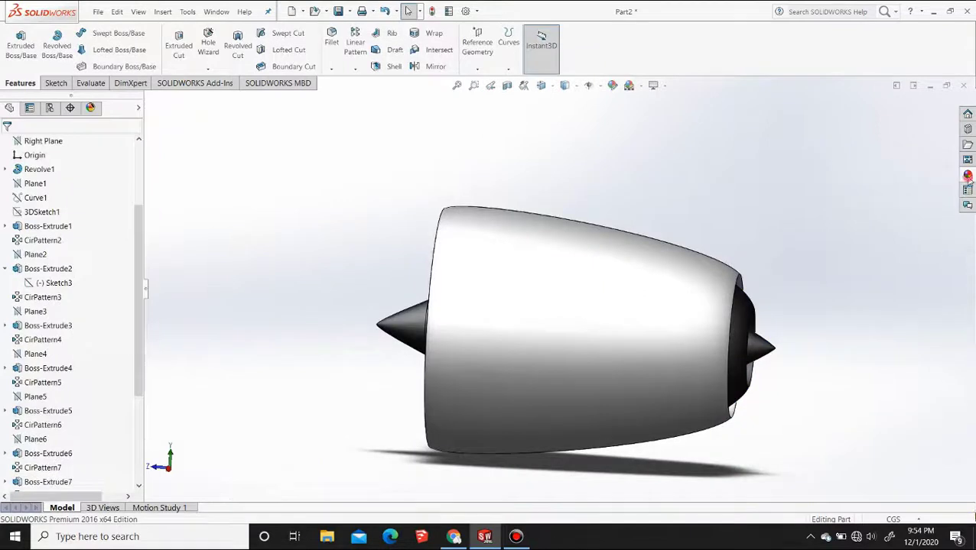
# Put red spray paint on the part for another set of features and remove the whole part from the selection
pyautogui.click(967, 176)
pyautogui.keyDown('alt'); pyautogui.moveTo(877, 291); pyautogui.dragTo(668, 296); pyautogui.keyUp('alt')
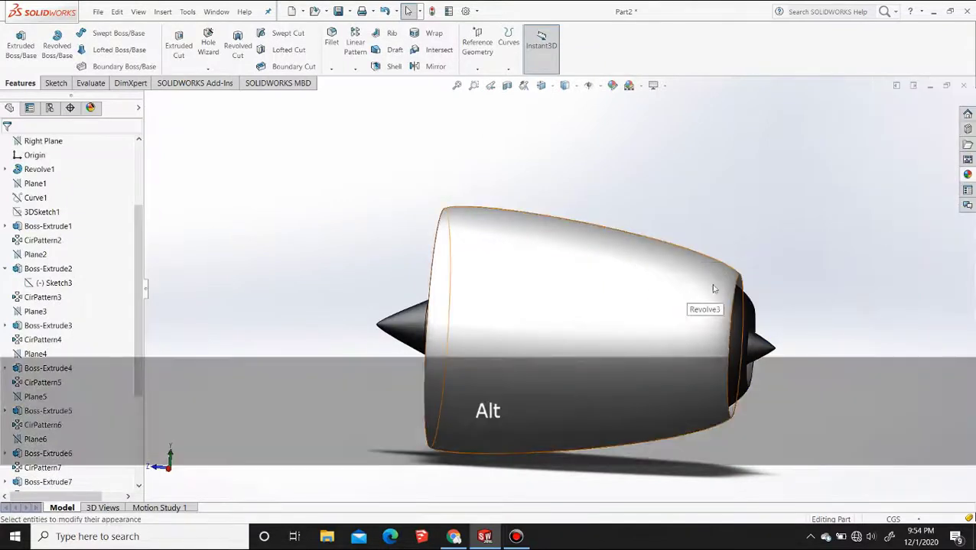
pyautogui.click(198, 248)
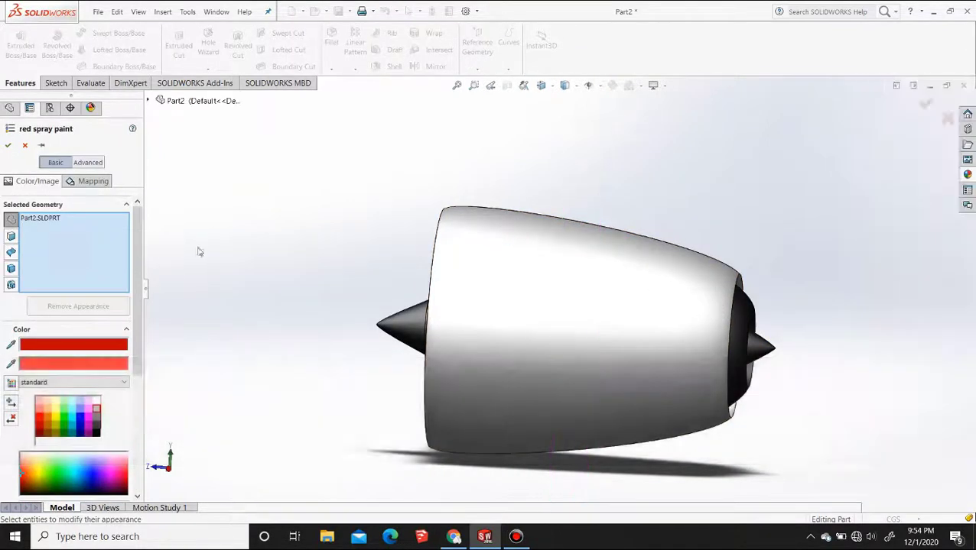
pyautogui.moveTo(535, 291); pyautogui.dragTo(581, 315, button='middle')
# Select the front compressor blade pattern CirPattern3 behind the fan and recolour its paint with the standard blue swatch
pyautogui.scroll(-10, 562, 269)
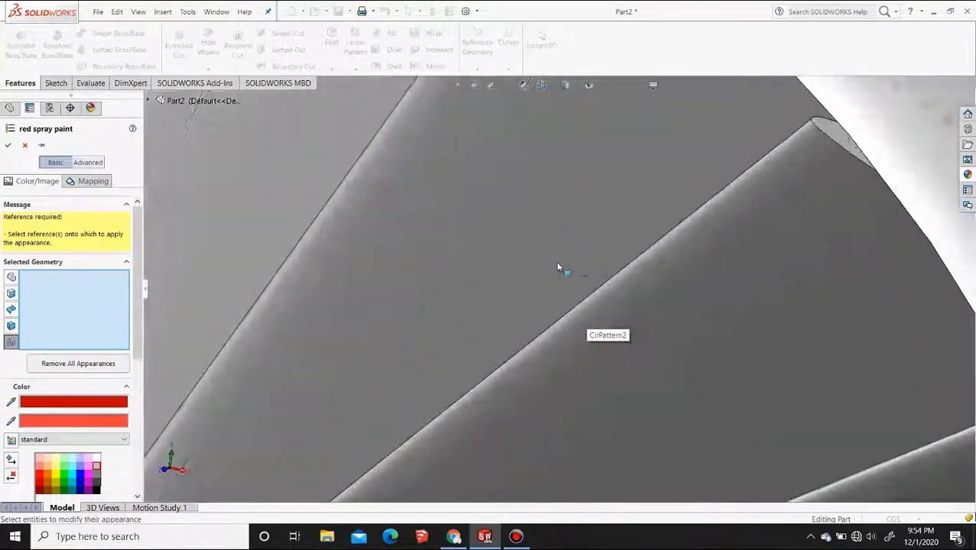
pyautogui.scroll(10, 494, 269)
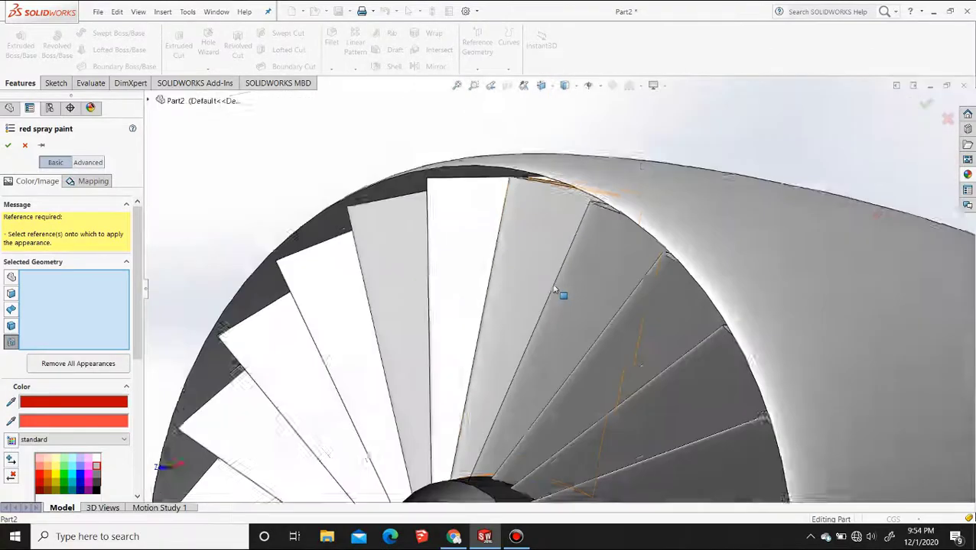
pyautogui.scroll(1, 554, 289)
pyautogui.moveTo(508, 273); pyautogui.dragTo(533, 328, button='middle')
pyautogui.scroll(-3, 539, 330)
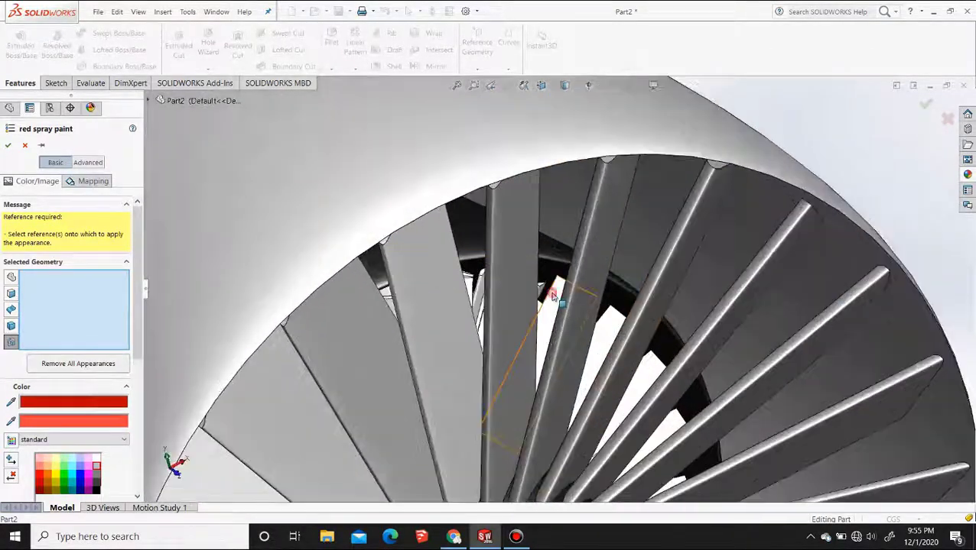
pyautogui.click(514, 305)
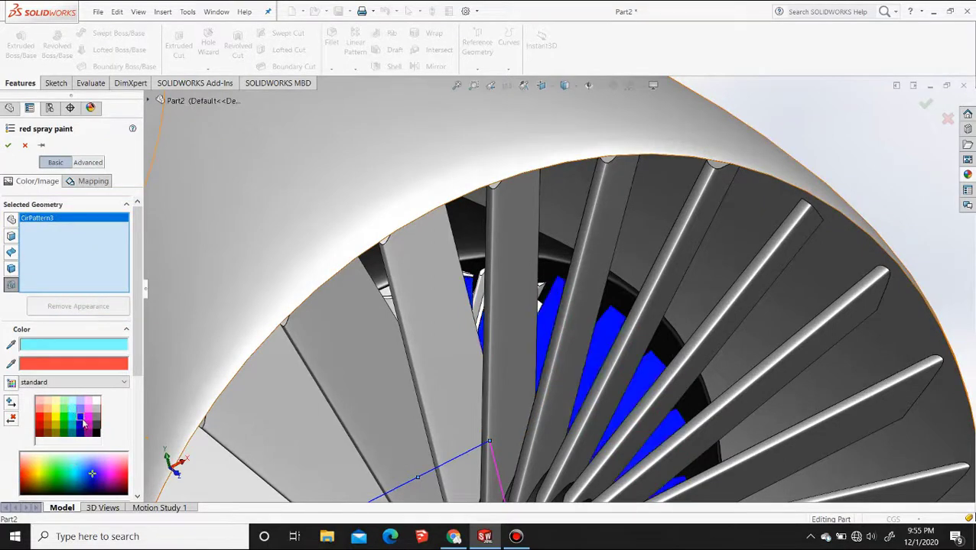
# Add the front compressor blade features CirPattern4, CirPattern5, Boss-Extrude2 and Boss-Extrude3 to the selection and accept the blue paint
pyautogui.scroll(3, 510, 266)
pyautogui.scroll(-6, 497, 276)
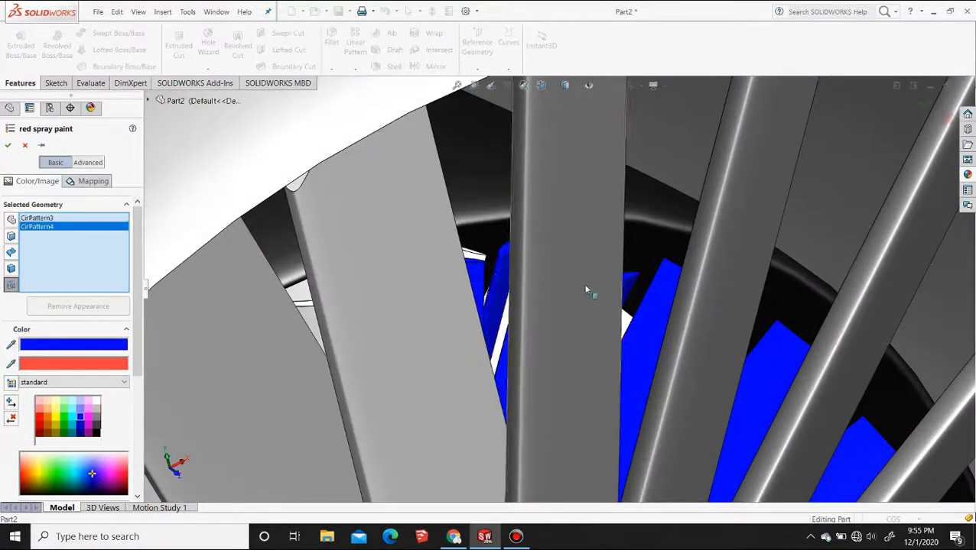
pyautogui.moveTo(505, 289); pyautogui.dragTo(372, 329, button='middle')
pyautogui.click(302, 400)
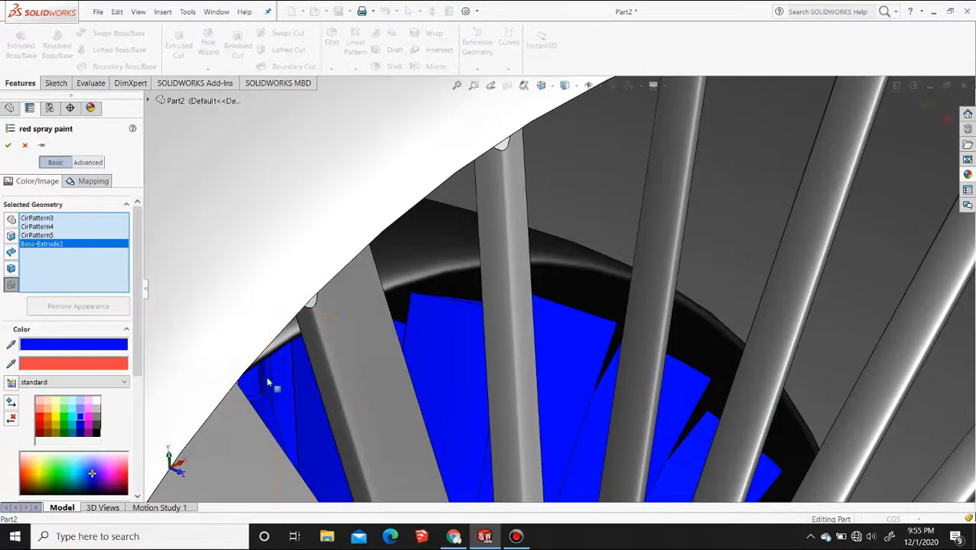
pyautogui.click(268, 383)
pyautogui.scroll(10, 268, 382)
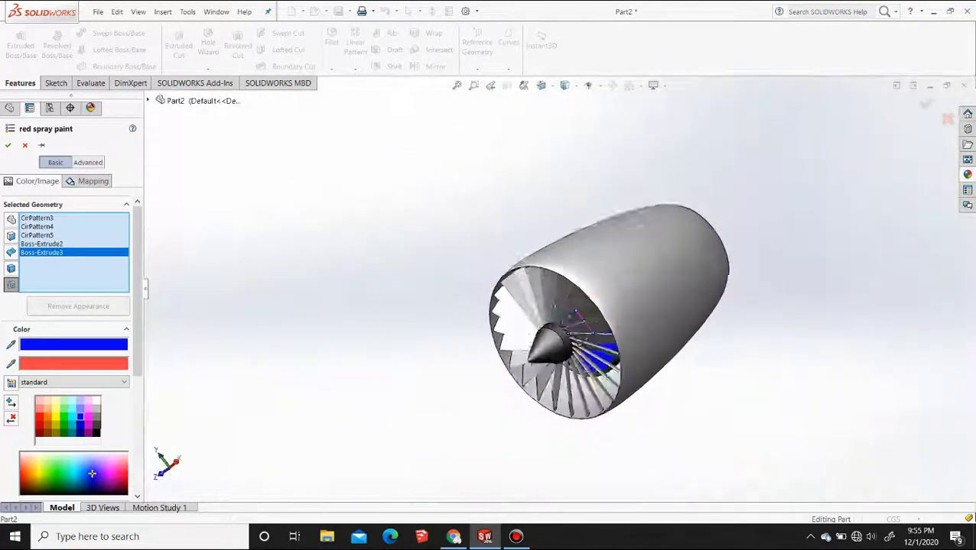
pyautogui.moveTo(554, 306); pyautogui.dragTo(539, 258, button='middle')
pyautogui.scroll(1, 540, 252)
pyautogui.scroll(-7, 590, 336)
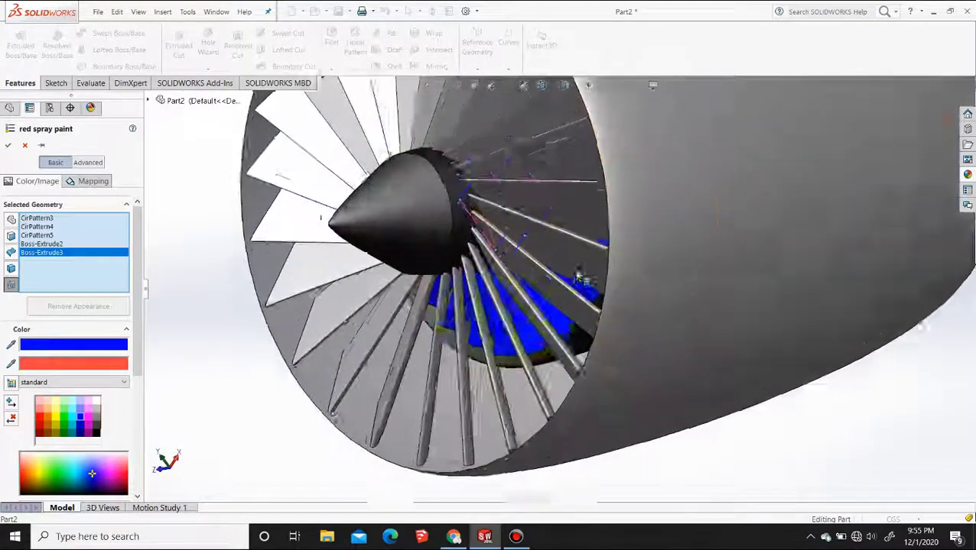
pyautogui.scroll(-10, 581, 279)
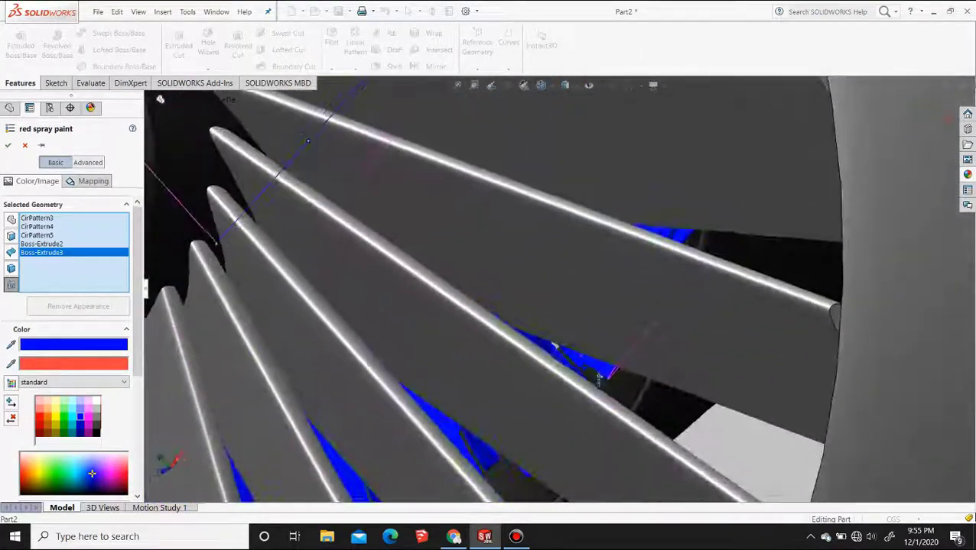
pyautogui.moveTo(598, 376); pyautogui.dragTo(413, 380, button='middle')
pyautogui.click(7, 146)
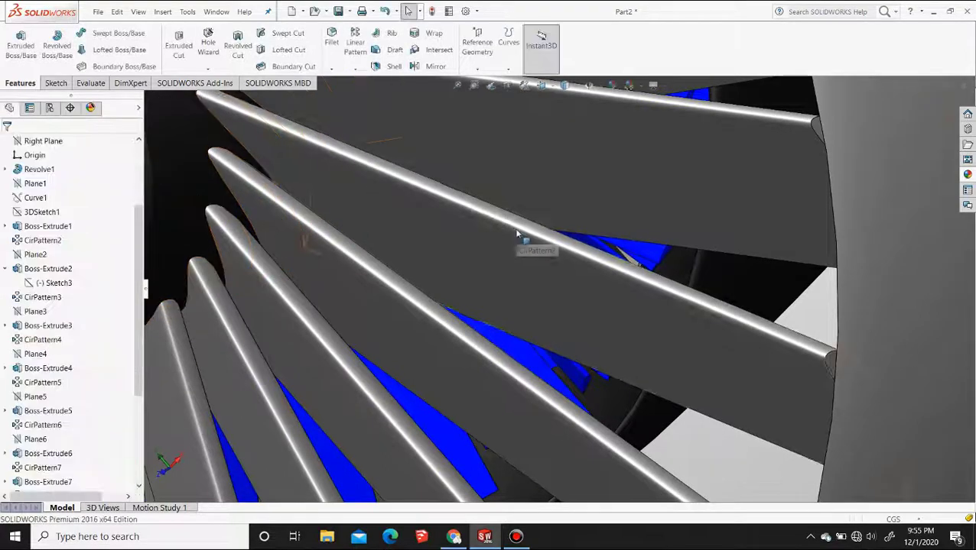
# Switch to the Right view and hide the outer cowling Revolve3 and the inner casing Revolve2 to expose the blades
pyautogui.click(541, 87)
pyautogui.click(577, 140)
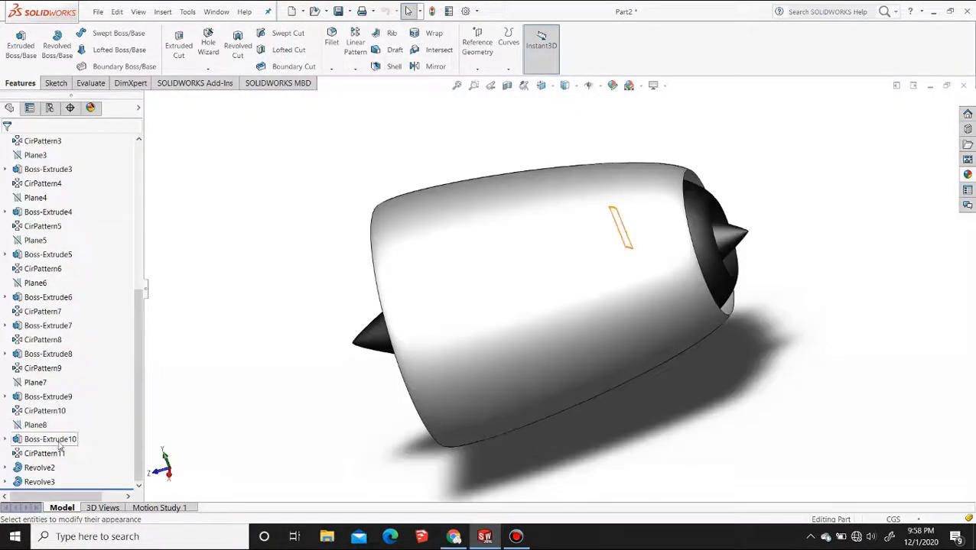
pyautogui.click(34, 482)
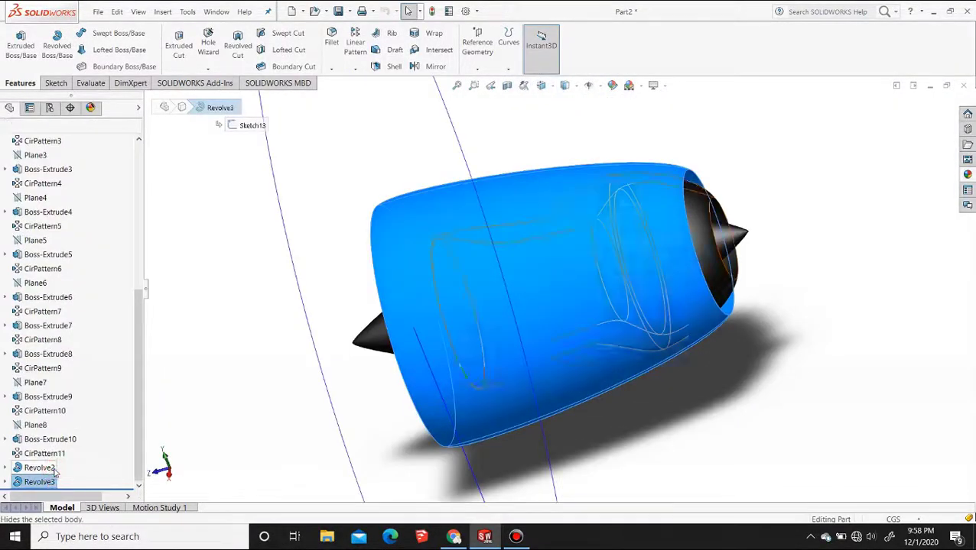
pyautogui.click(34, 470)
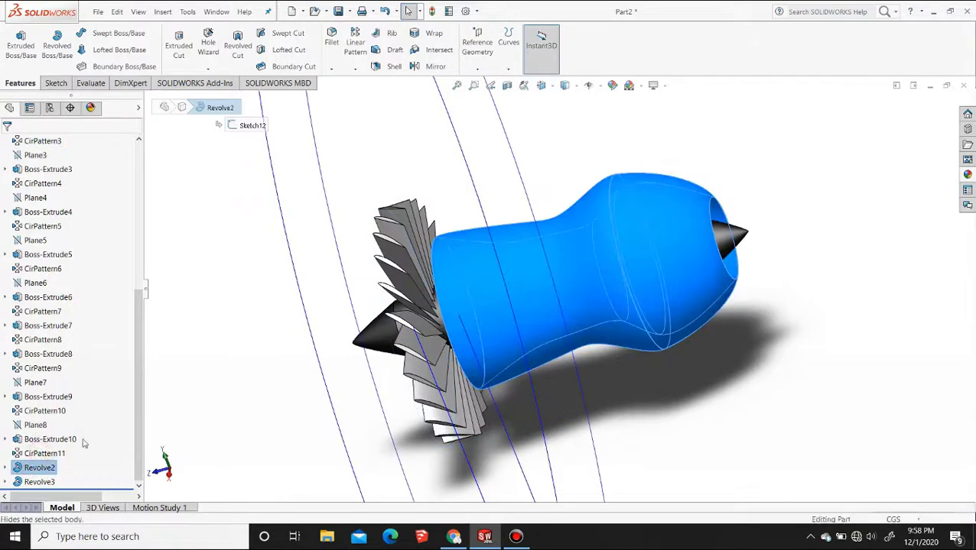
pyautogui.click(306, 338)
pyautogui.moveTo(508, 320); pyautogui.dragTo(622, 313, button='middle')
pyautogui.scroll(3, 551, 288)
pyautogui.scroll(-3, 546, 286)
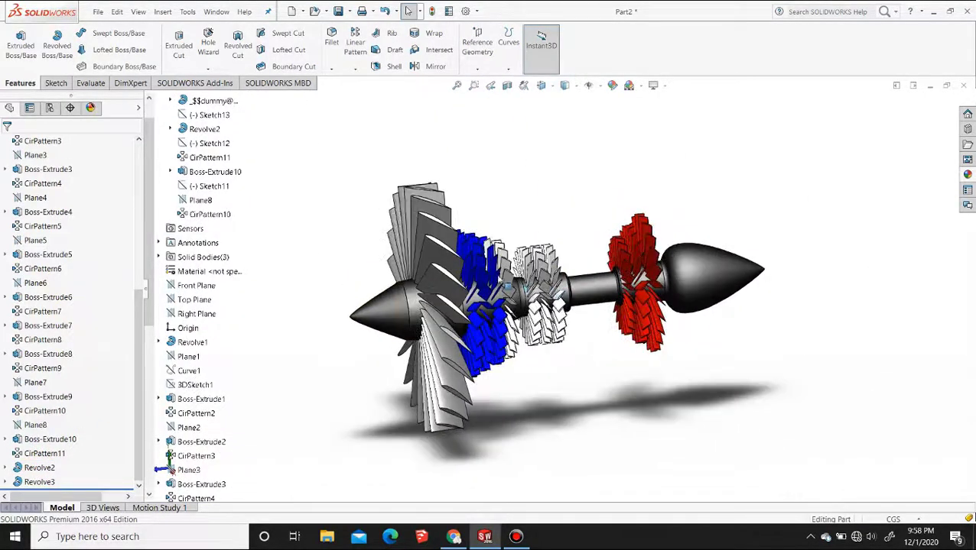
# Put red spray paint on the part and clear the whole part from the selected geometry
pyautogui.click(967, 175)
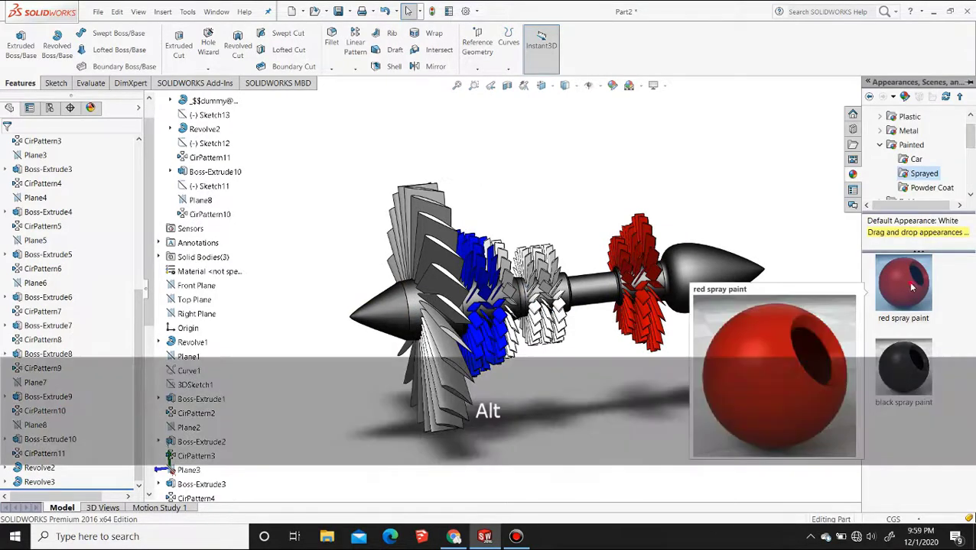
pyautogui.keyDown('alt'); pyautogui.moveTo(907, 281); pyautogui.dragTo(564, 275); pyautogui.keyUp('alt')
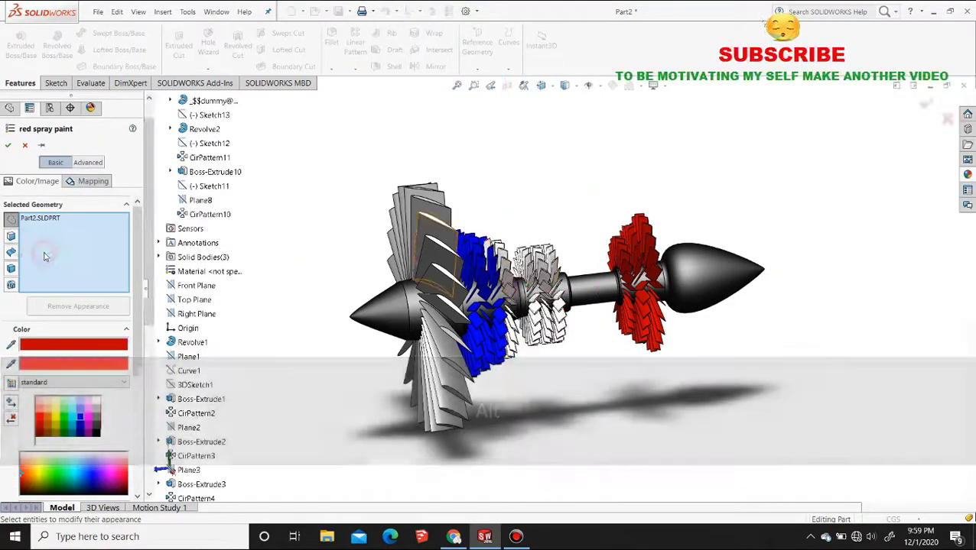
pyautogui.click(44, 256)
# Select the unpainted blade Boss-Extrude4 in the blue compressor stage, recolour its paint with the standard blue swatch and accept it
pyautogui.moveTo(623, 283); pyautogui.dragTo(560, 344, button='middle')
pyautogui.scroll(-5, 491, 248)
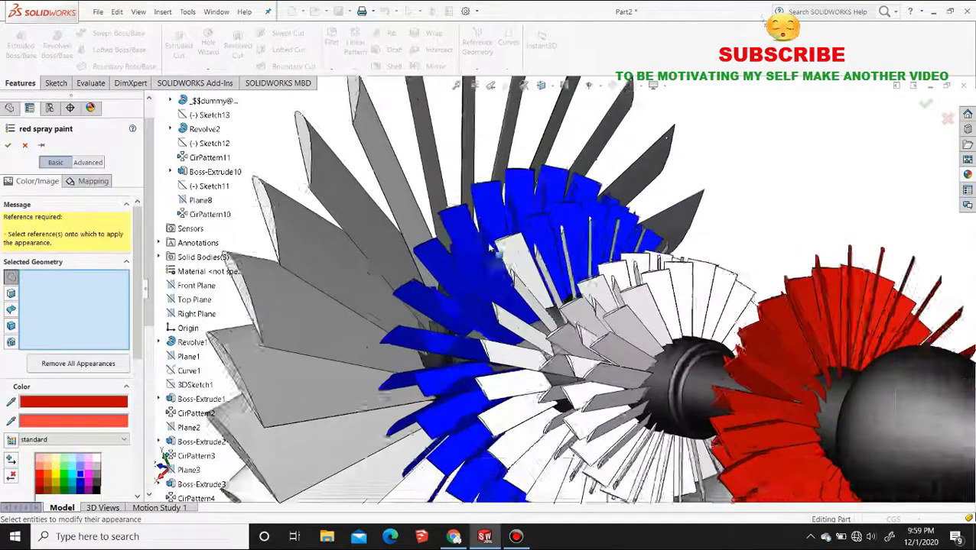
pyautogui.scroll(-2, 491, 248)
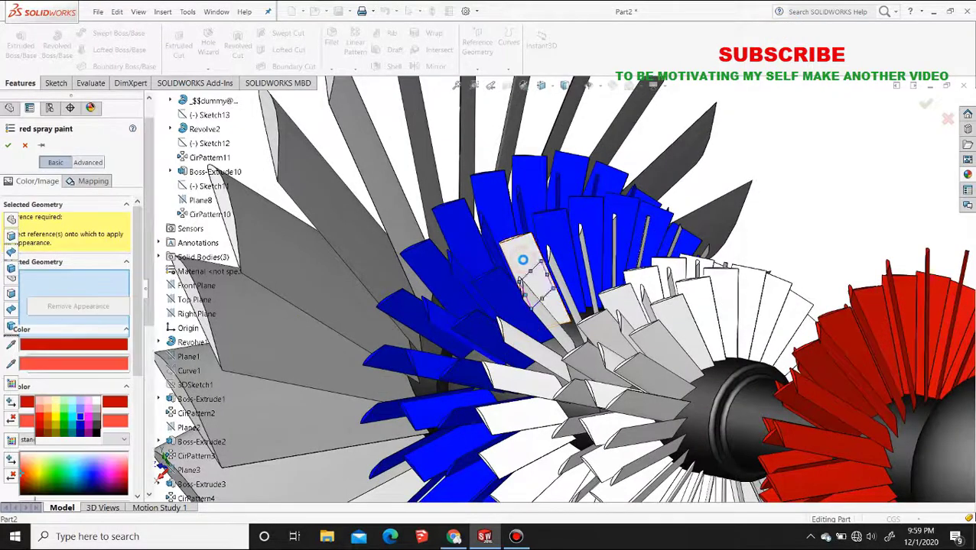
pyautogui.click(520, 264)
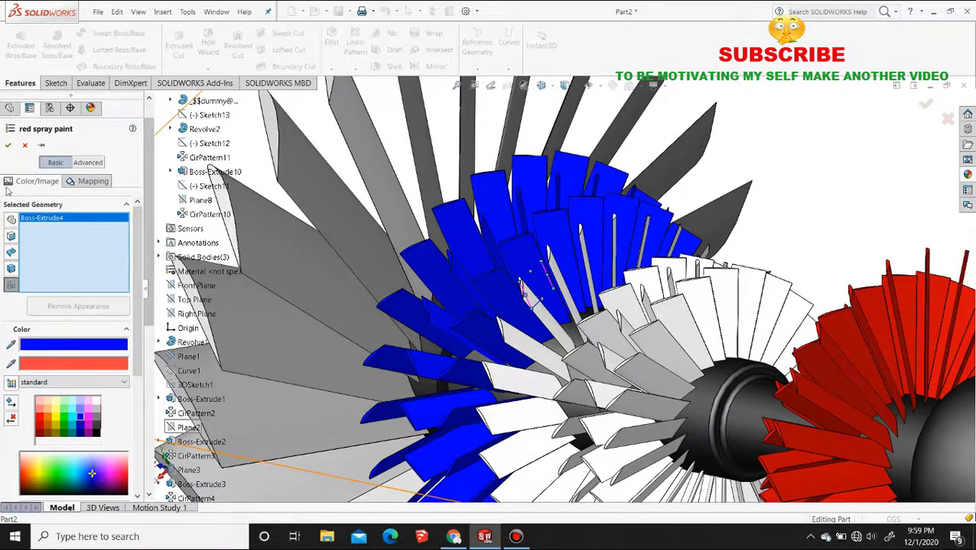
pyautogui.click(9, 146)
# Put another red spray paint on the part for the white middle blade stages and empty its geometry selection
pyautogui.scroll(5, 701, 290)
pyautogui.moveTo(566, 310); pyautogui.dragTo(612, 315, button='middle')
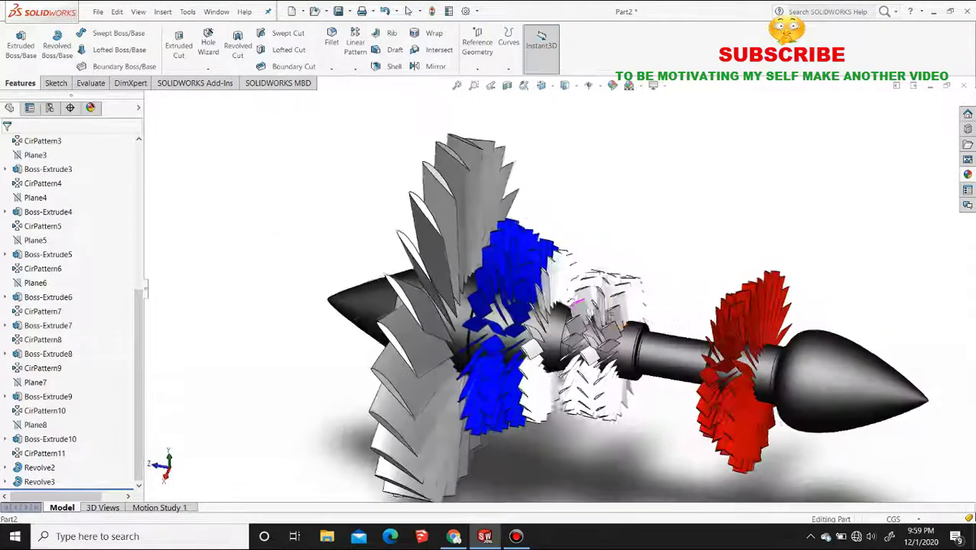
pyautogui.click(967, 174)
pyautogui.moveTo(911, 295)
pyautogui.keyDown('alt'); pyautogui.mouseDown()
pyautogui.moveTo(621, 261)
pyautogui.moveTo(549, 265)
pyautogui.moveTo(566, 269)
pyautogui.mouseUp(); pyautogui.keyUp('alt')
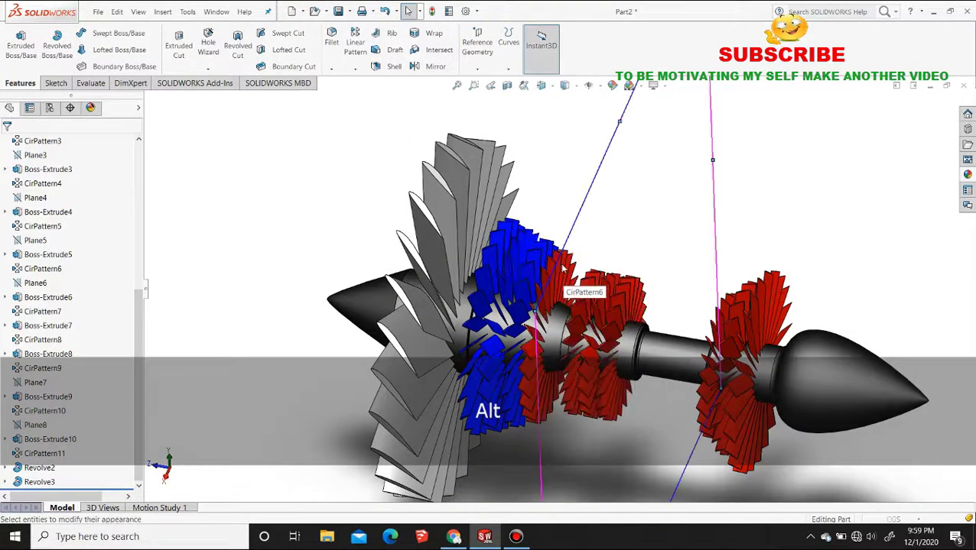
pyautogui.rightClick(89, 271)
pyautogui.click(107, 271)
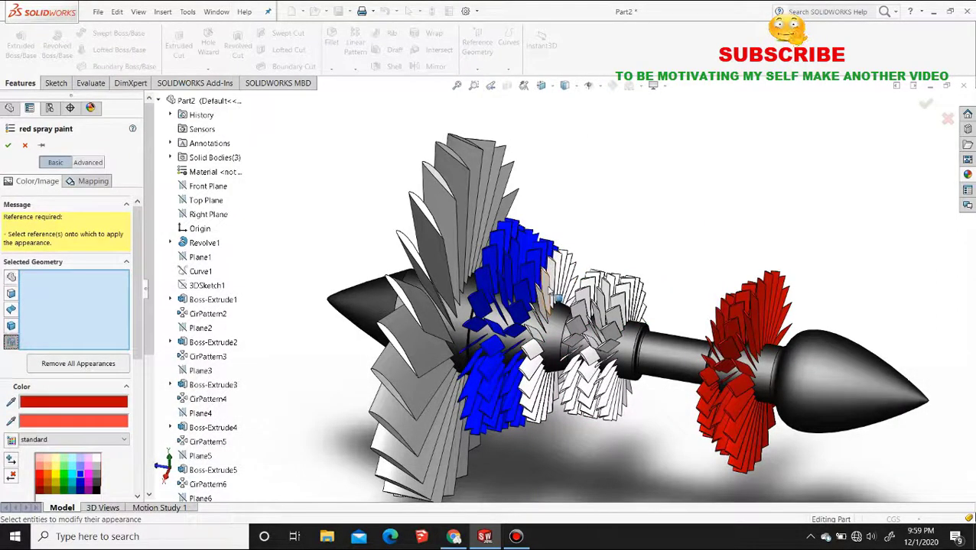
# Select the blade Boss-Extrude5 and its pattern CirPattern6 behind the blue stage and recolour their paint with a standard green swatch
pyautogui.click(549, 291)
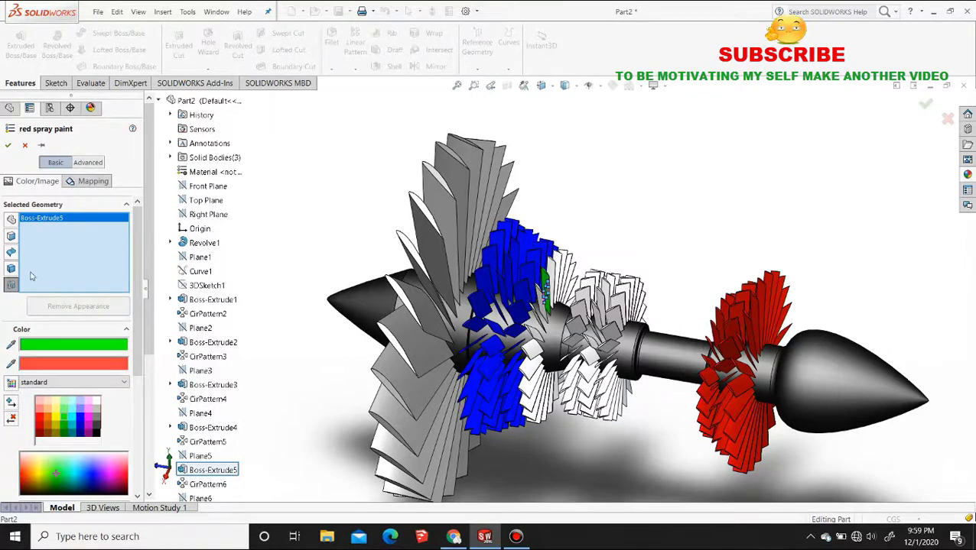
pyautogui.click(545, 289)
pyautogui.rightClick(544, 294)
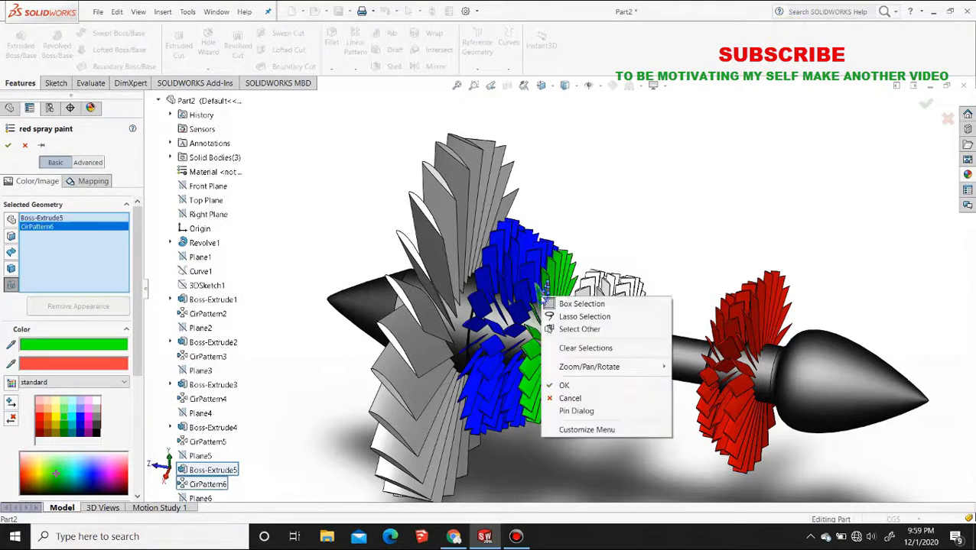